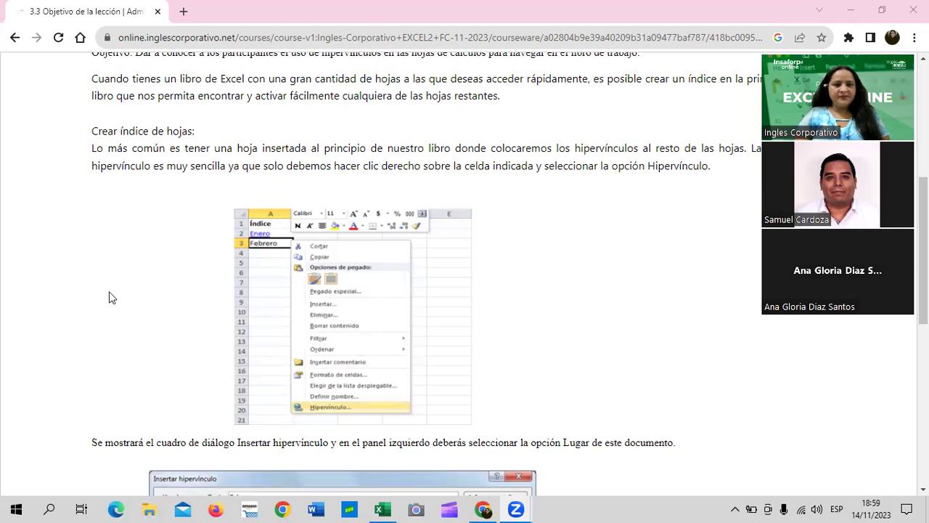
Bring the browser window forward, raise the system volume and scroll through the page
{"action": "left_click", "coordinate": [521, 296]}
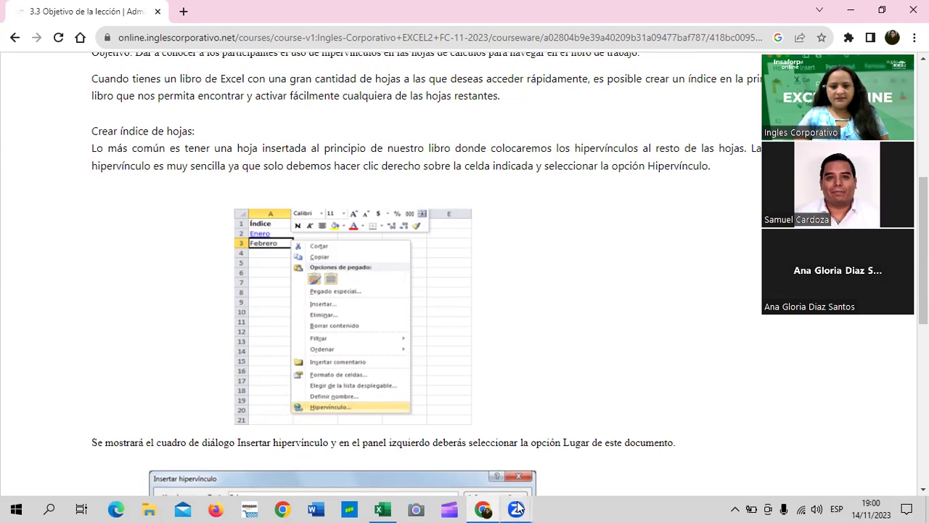
{"action": "mouse_move", "coordinate": [482, 509]}
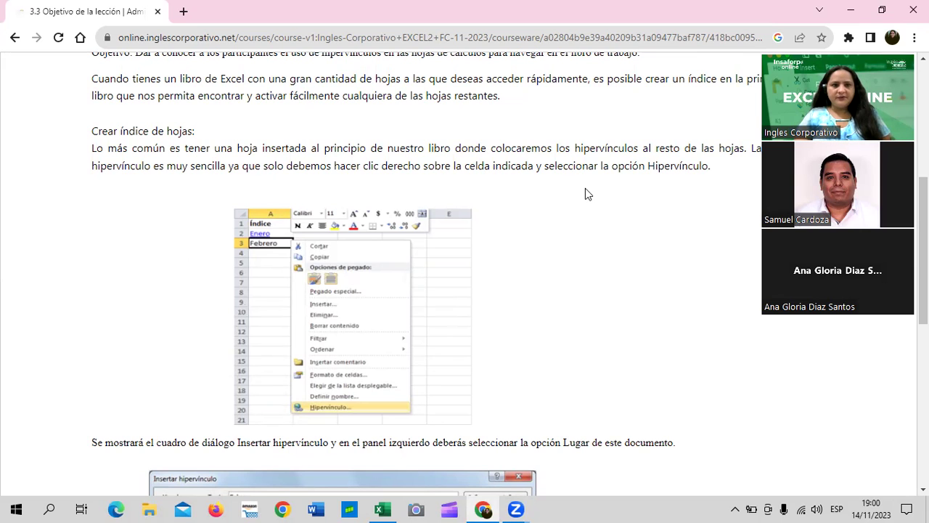
{"action": "key", "text": "XF86AudioRaiseVolume"}
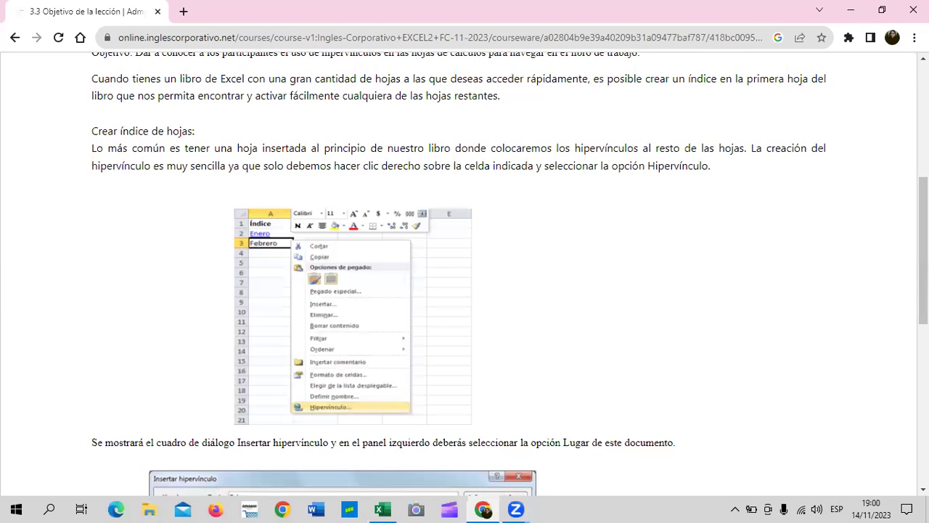
{"action": "scroll", "coordinate": [629, 176], "scroll_direction": "up", "scroll_amount": 5}
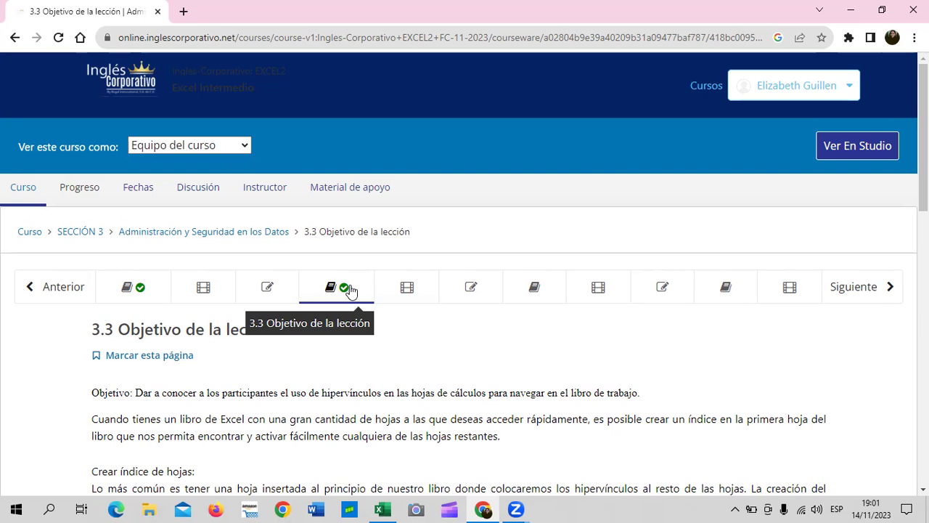
{"action": "scroll", "coordinate": [352, 289], "scroll_direction": "down", "scroll_amount": 2}
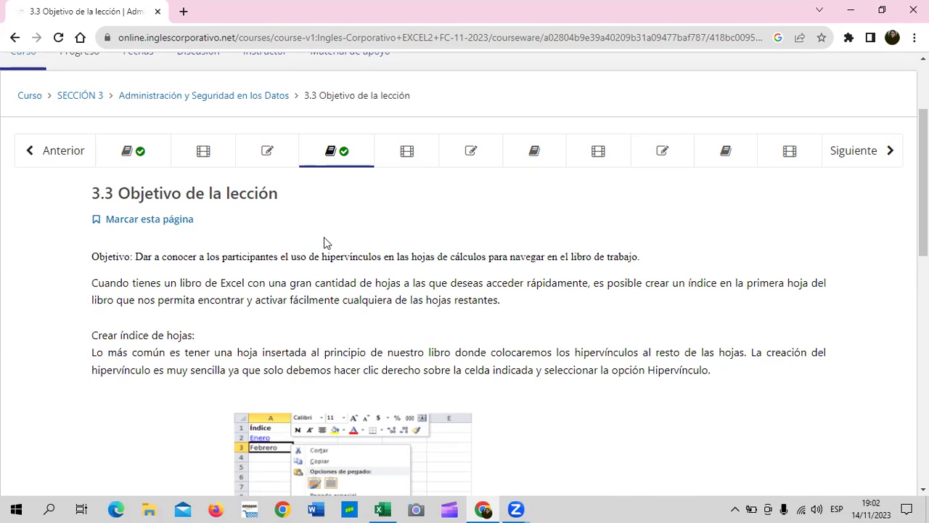
{"action": "scroll", "coordinate": [923, 181], "scroll_direction": "up", "scroll_amount": 1}
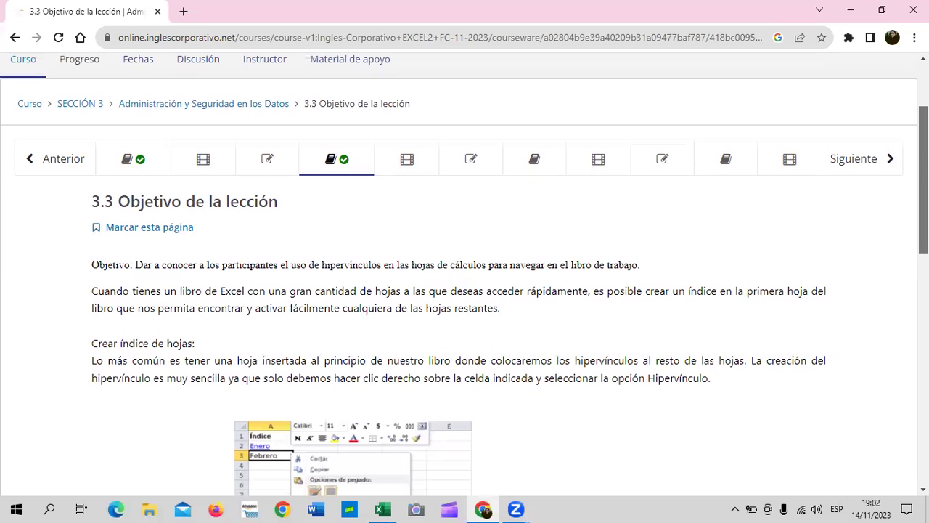
{"action": "scroll", "coordinate": [359, 323], "scroll_direction": "up", "scroll_amount": 2}
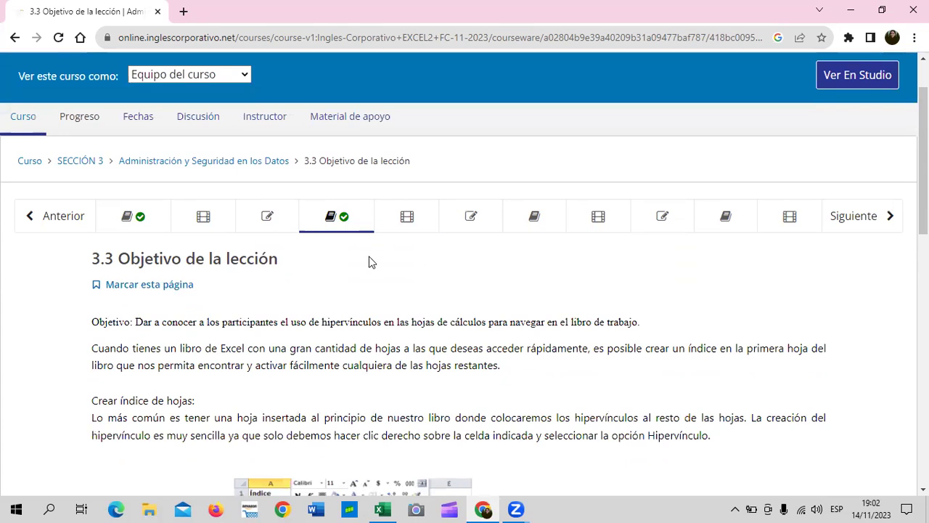
{"action": "scroll", "coordinate": [364, 290], "scroll_direction": "down", "scroll_amount": 1}
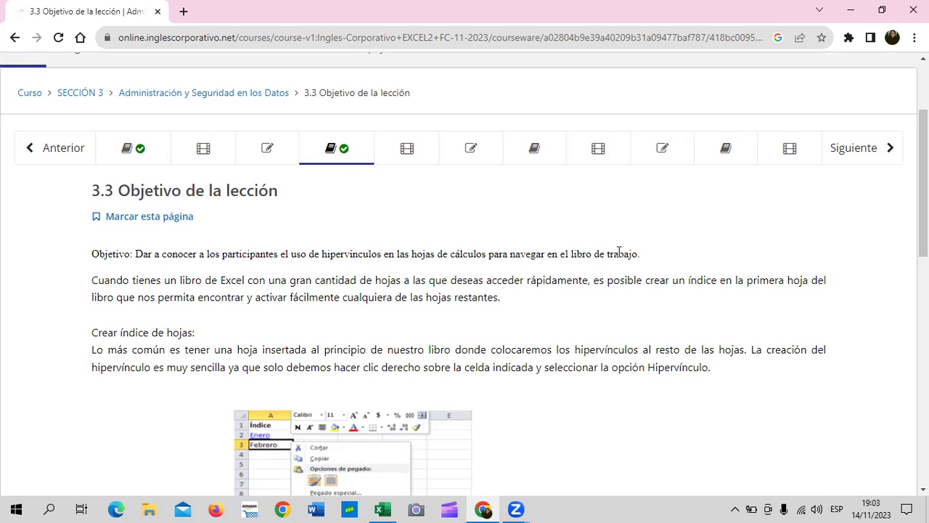
{"action": "scroll", "coordinate": [616, 259], "scroll_direction": "down", "scroll_amount": 1}
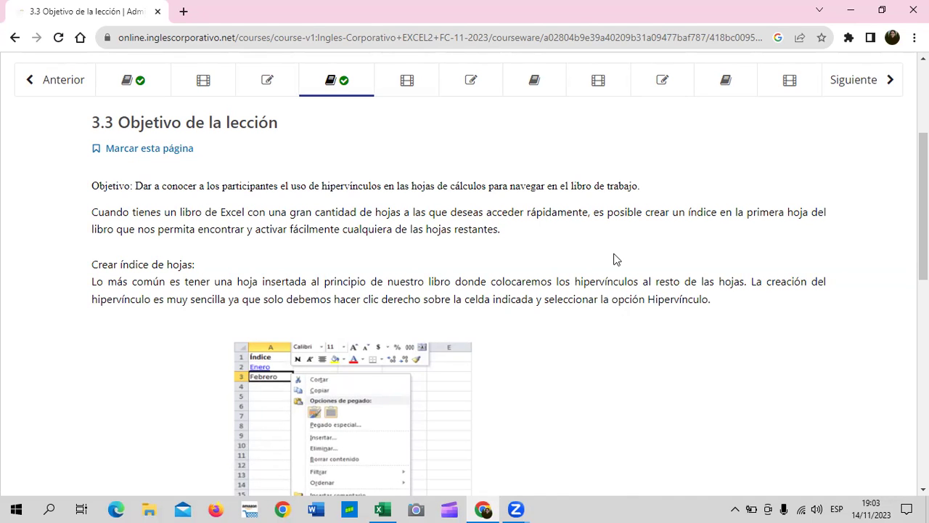
{"action": "scroll", "coordinate": [445, 376], "scroll_direction": "down", "scroll_amount": 1}
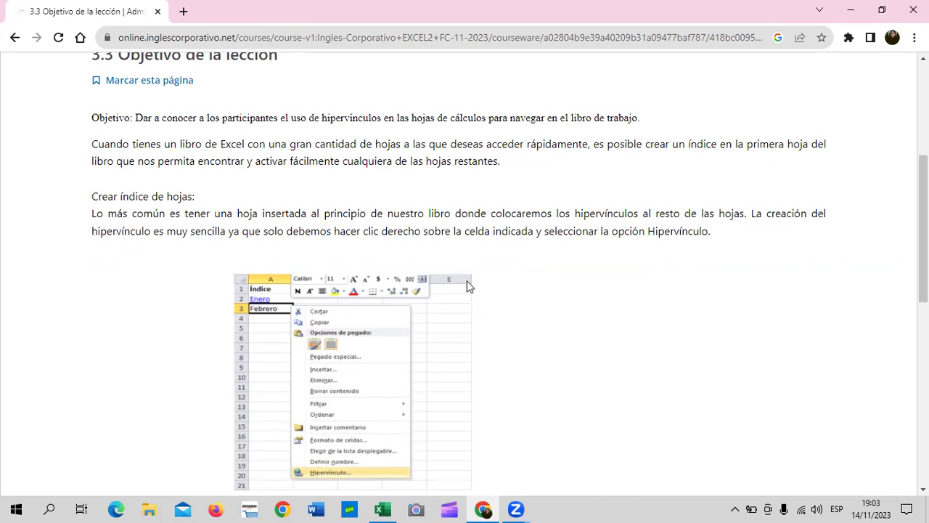
{"action": "scroll", "coordinate": [466, 281], "scroll_direction": "down", "scroll_amount": 2}
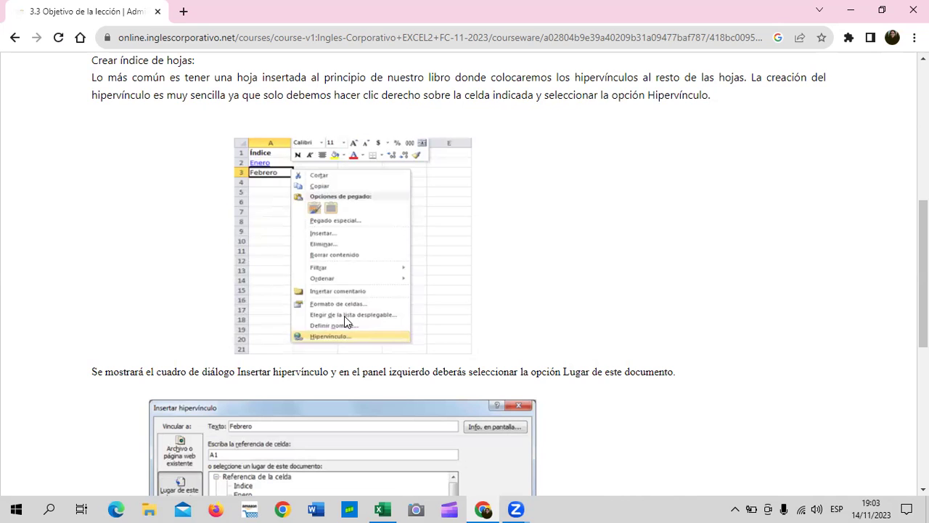
{"action": "scroll", "coordinate": [353, 255], "scroll_direction": "down", "scroll_amount": 2}
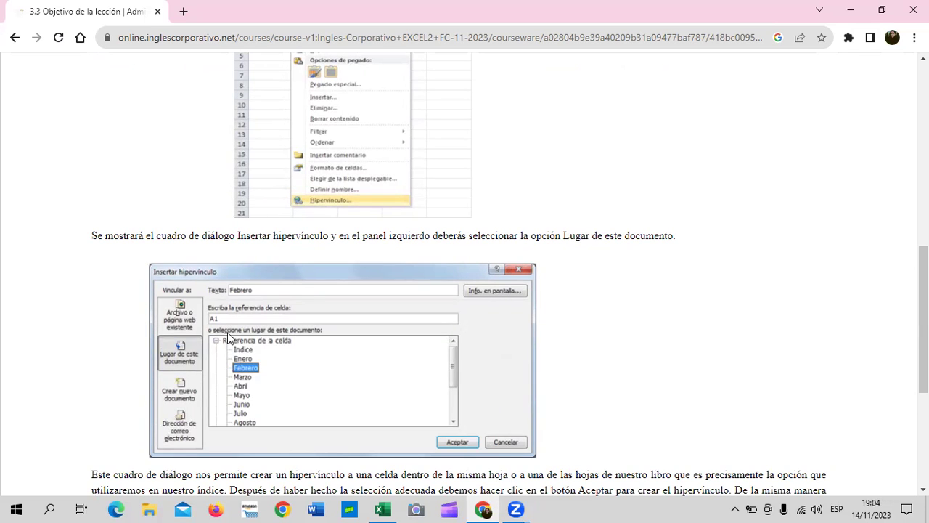
{"action": "scroll", "coordinate": [229, 339], "scroll_direction": "down", "scroll_amount": 1}
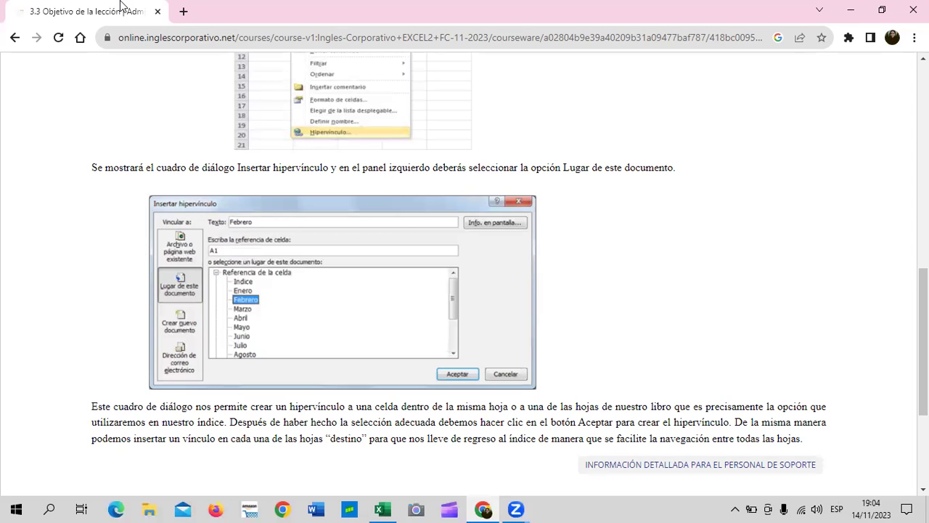
{"action": "scroll", "coordinate": [551, 274], "scroll_direction": "down", "scroll_amount": 1}
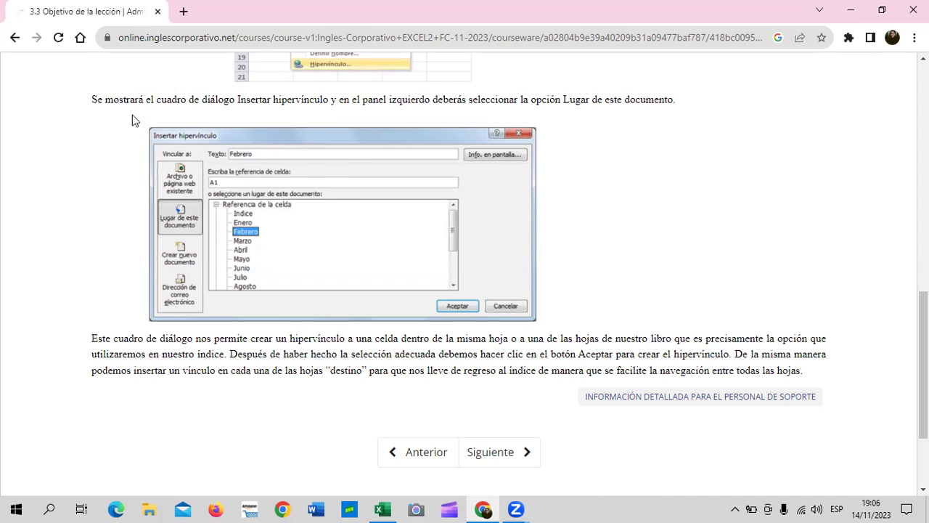
{"action": "scroll", "coordinate": [215, 161], "scroll_direction": "down", "scroll_amount": 1}
{"action": "scroll", "coordinate": [215, 161], "scroll_direction": "up", "scroll_amount": 1}
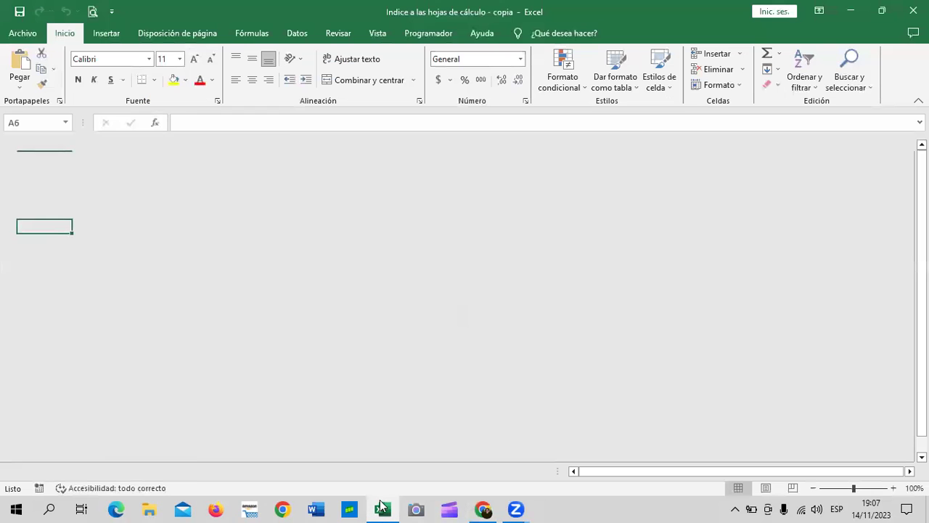
Return to the index workbook and switch to the empty sheet Hoja7
{"action": "left_click", "coordinate": [382, 508]}
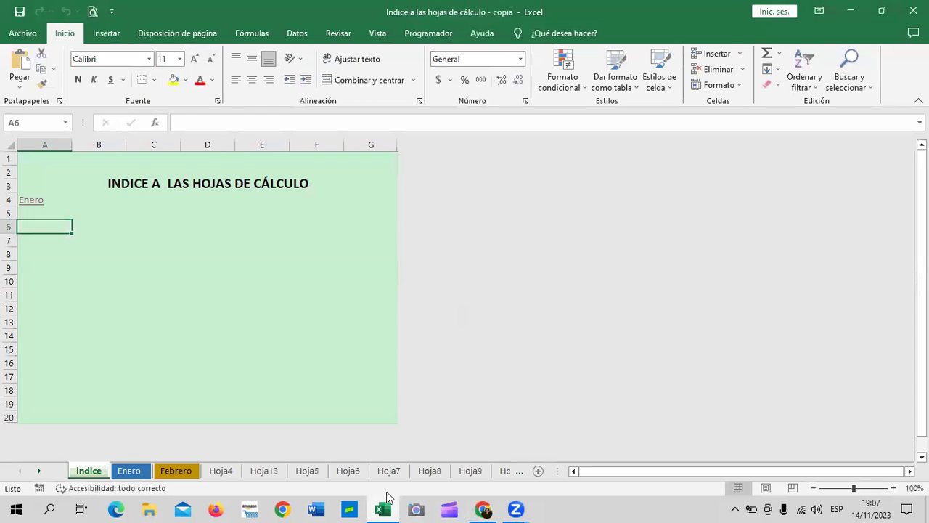
{"action": "left_click", "coordinate": [314, 203]}
{"action": "left_click", "coordinate": [347, 174]}
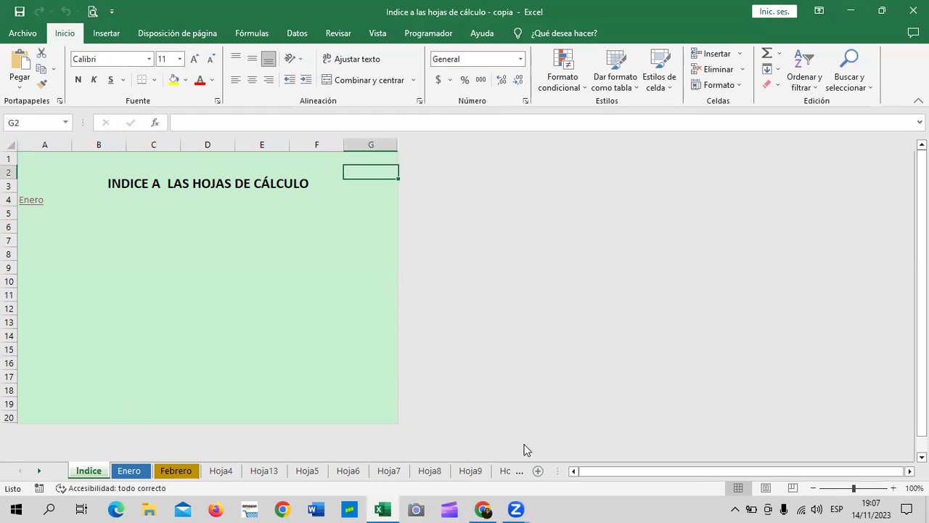
{"action": "left_click", "coordinate": [36, 470]}
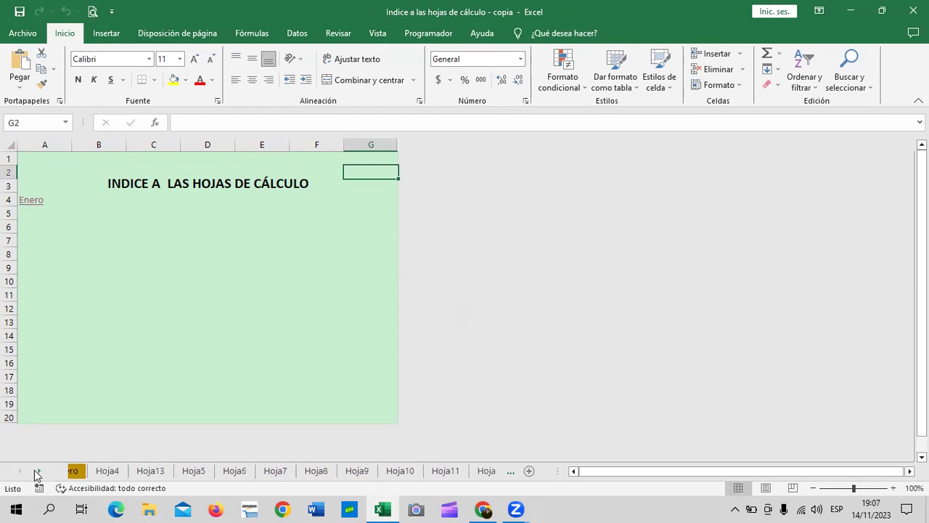
{"action": "left_click", "coordinate": [16, 472]}
{"action": "left_click", "coordinate": [17, 473]}
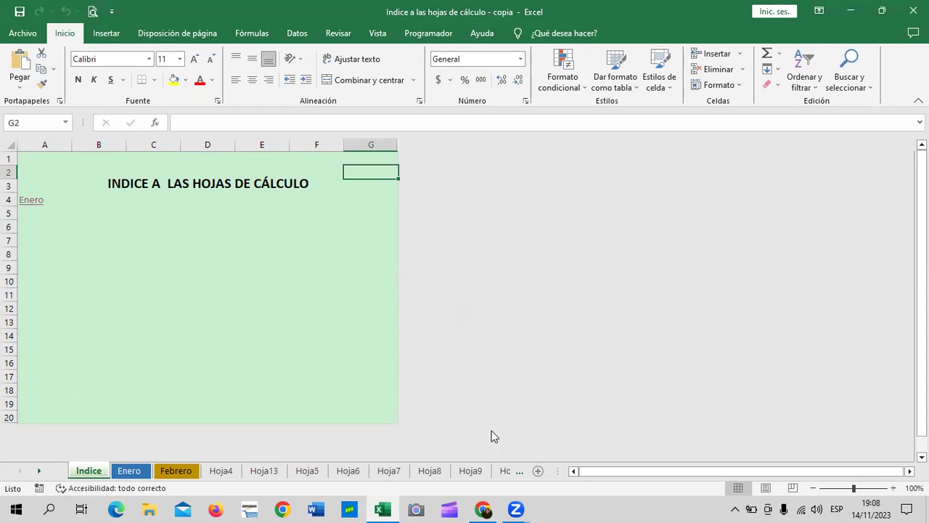
{"action": "left_click", "coordinate": [479, 478]}
{"action": "left_click", "coordinate": [429, 472]}
{"action": "left_click", "coordinate": [386, 471]}
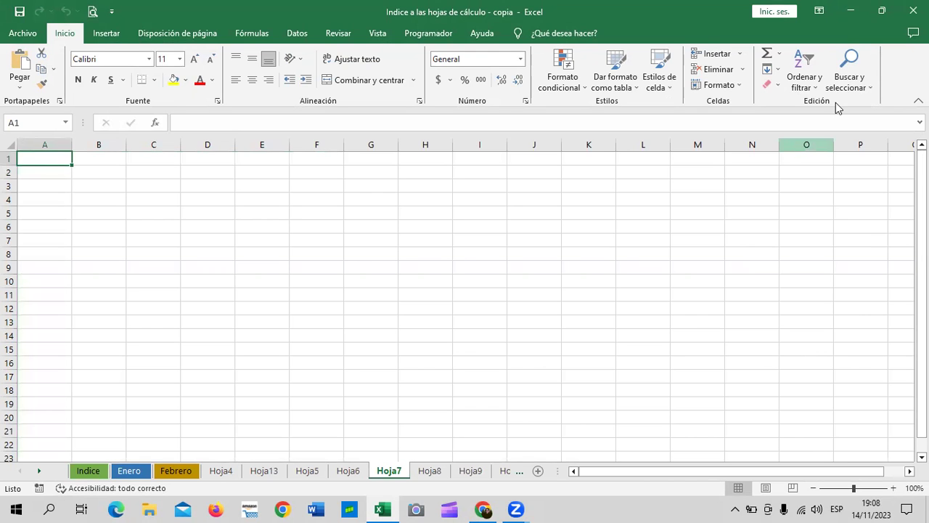
Minimize Excel and the browser, then select the Factura digital dias vencidos desktop icon
{"action": "left_click", "coordinate": [849, 12]}
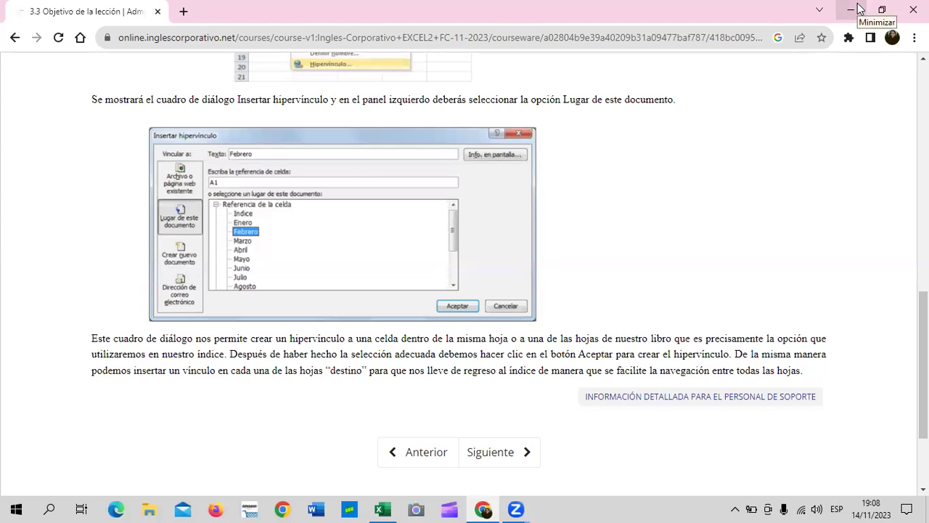
{"action": "left_click", "coordinate": [855, 9]}
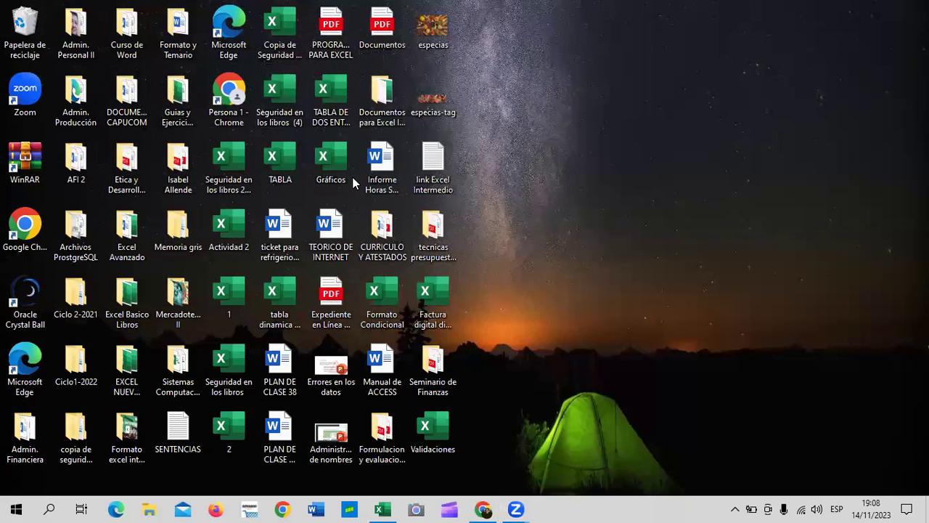
{"action": "left_click", "coordinate": [439, 299]}
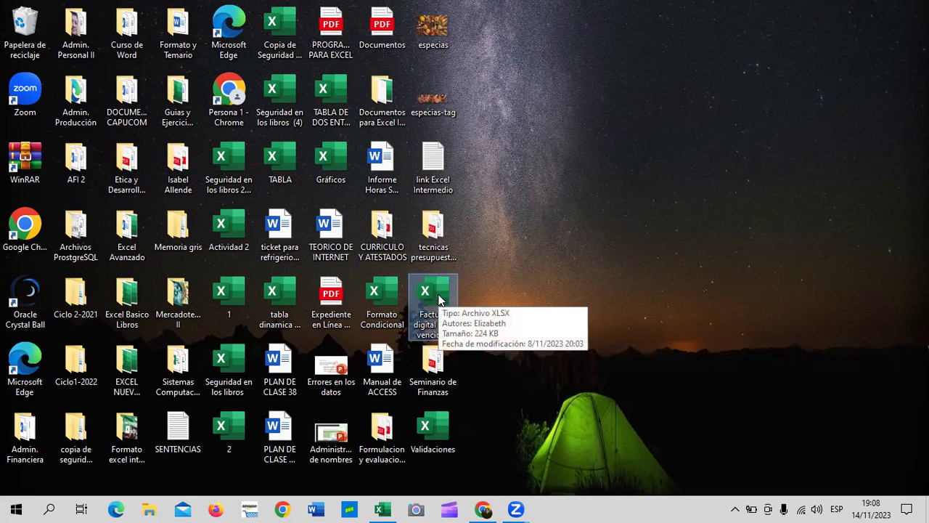
{"action": "left_click", "coordinate": [439, 434]}
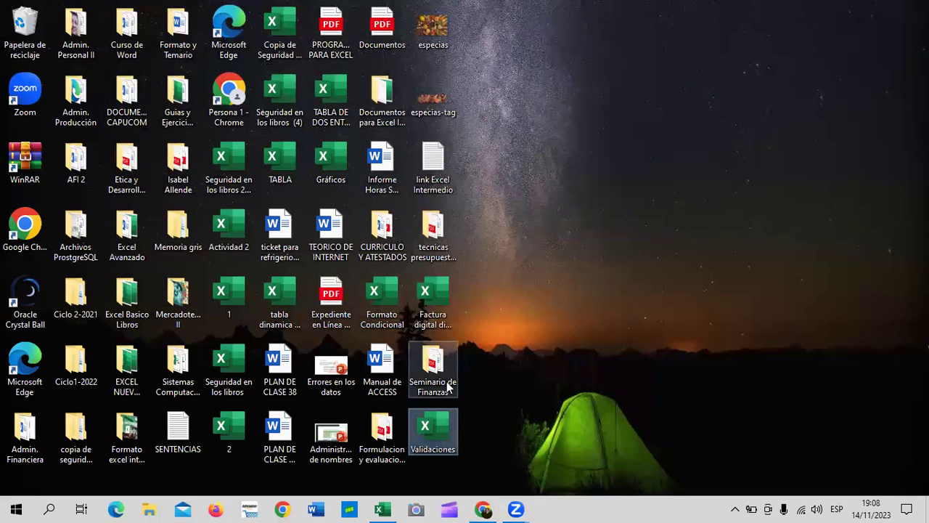
{"action": "left_click", "coordinate": [431, 301]}
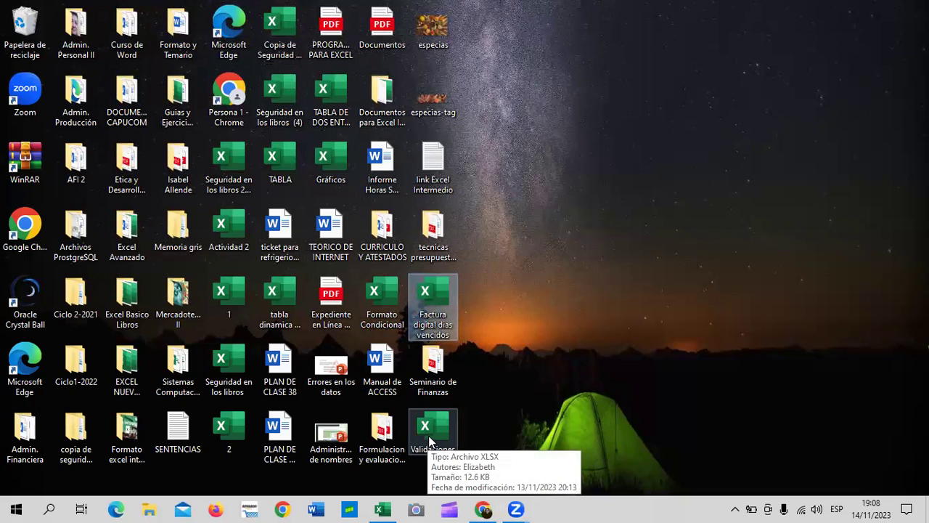
Review the Factura digital dias vencidos Properties location path and file name, then cancel
{"action": "right_click", "coordinate": [437, 303]}
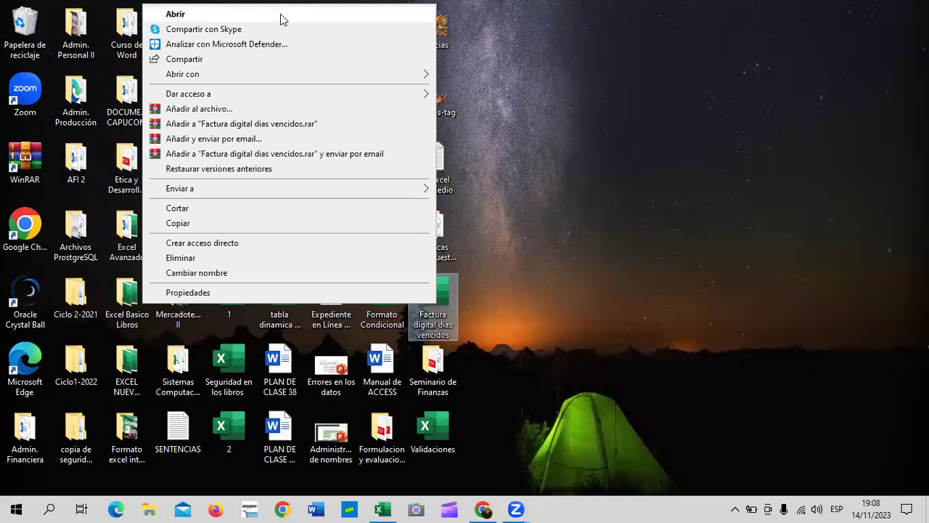
{"action": "left_click", "coordinate": [210, 292]}
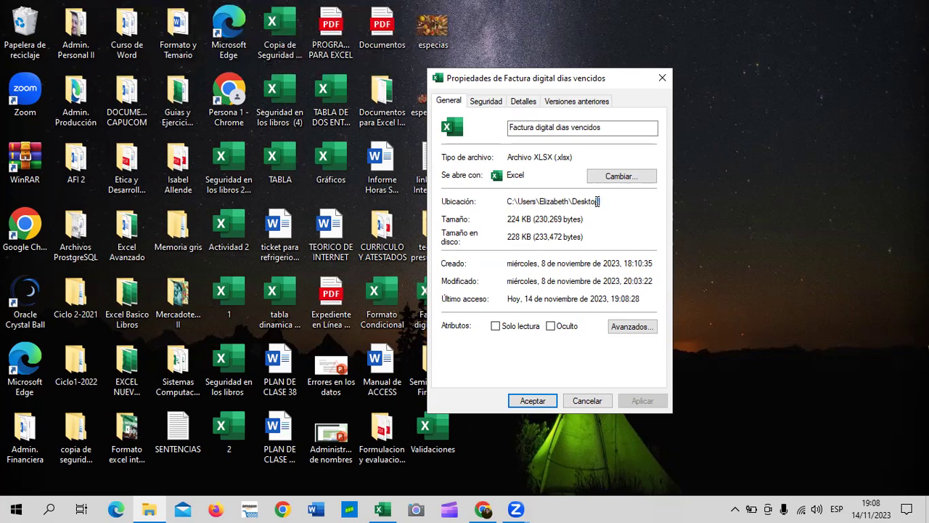
{"action": "left_click_drag", "start_coordinate": [597, 201], "coordinate": [503, 202]}
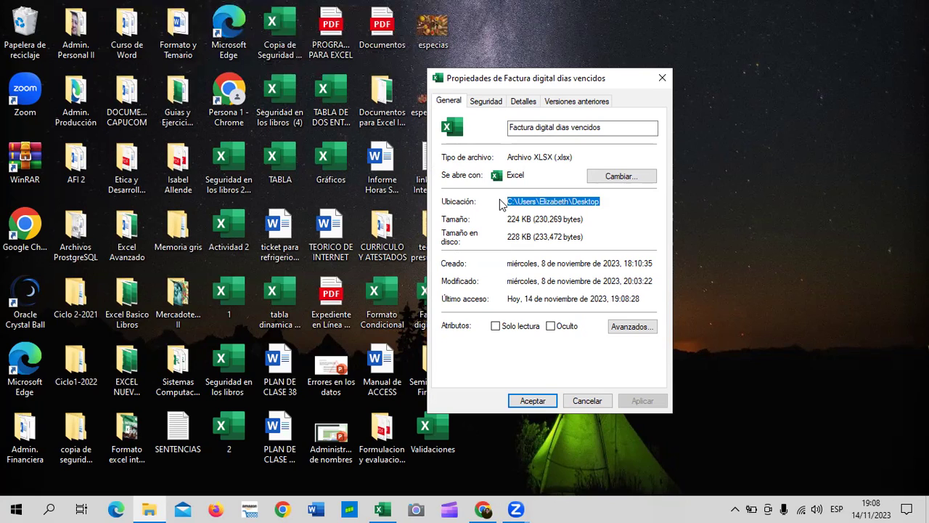
{"action": "left_click", "coordinate": [606, 204]}
{"action": "left_click_drag", "start_coordinate": [601, 128], "coordinate": [502, 128]}
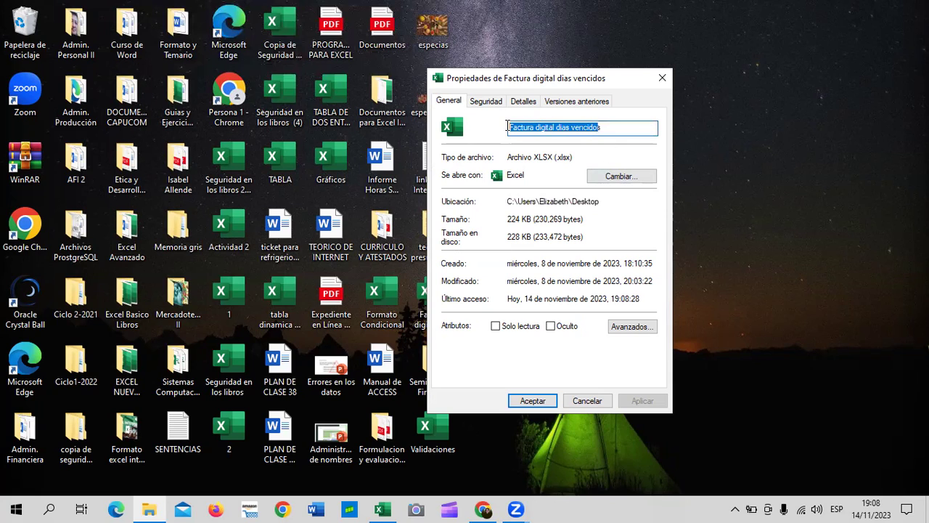
{"action": "left_click", "coordinate": [604, 128]}
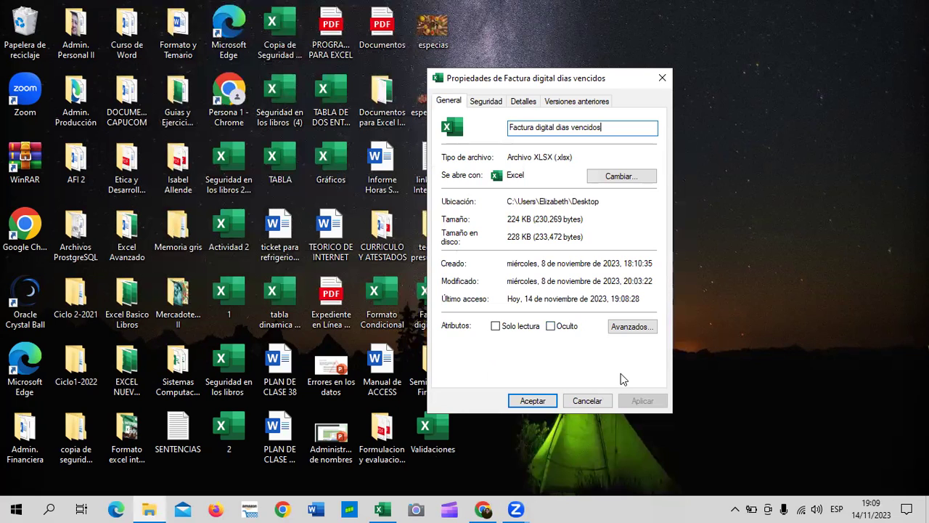
{"action": "left_click", "coordinate": [587, 401]}
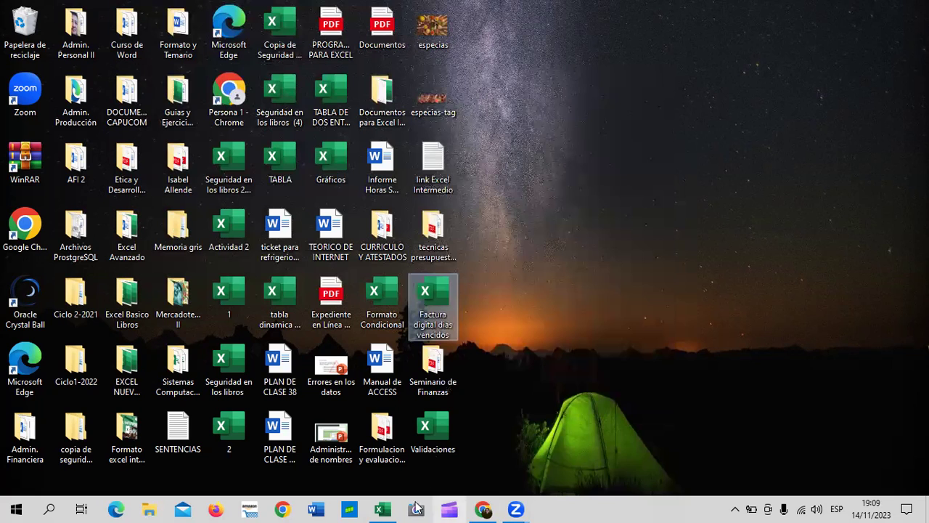
Restore Excel and rename sheet Hoja4 to Marzo
{"action": "mouse_move", "coordinate": [385, 507]}
{"action": "left_click", "coordinate": [387, 467]}
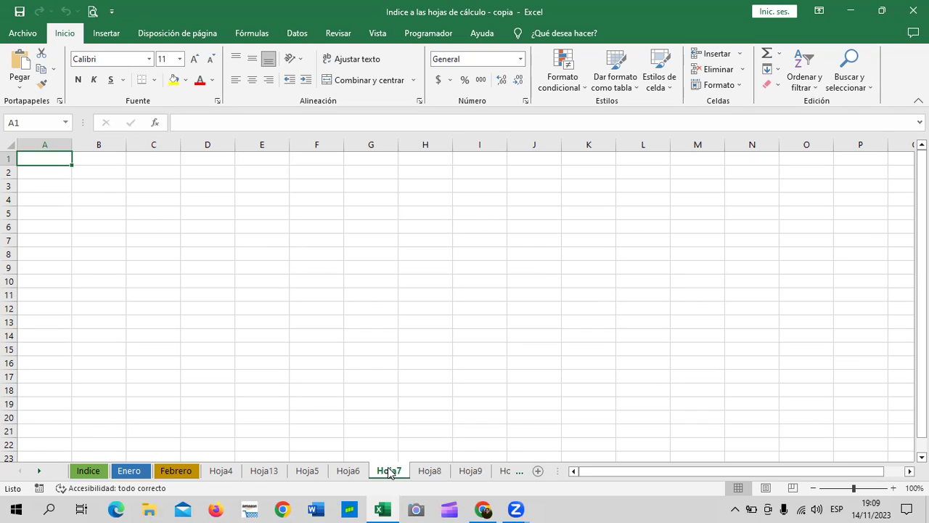
{"action": "left_click", "coordinate": [395, 284]}
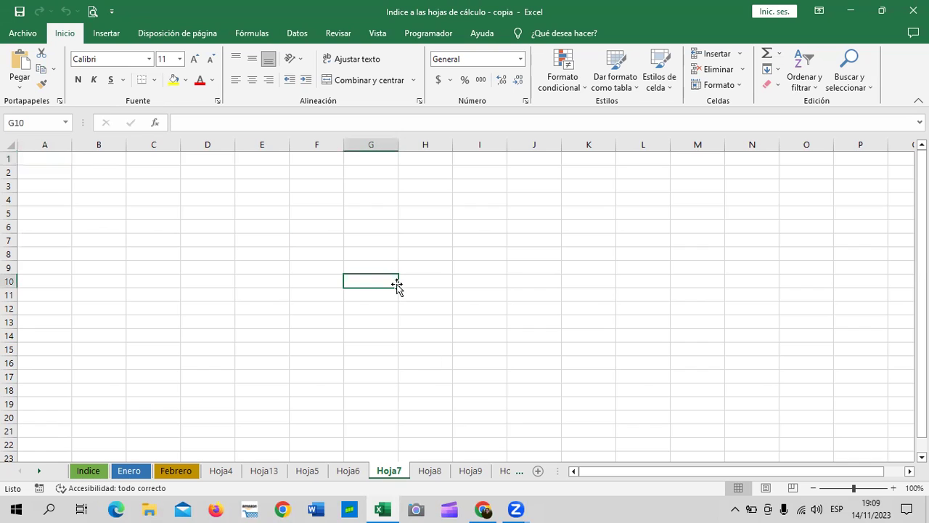
{"action": "left_click", "coordinate": [100, 472]}
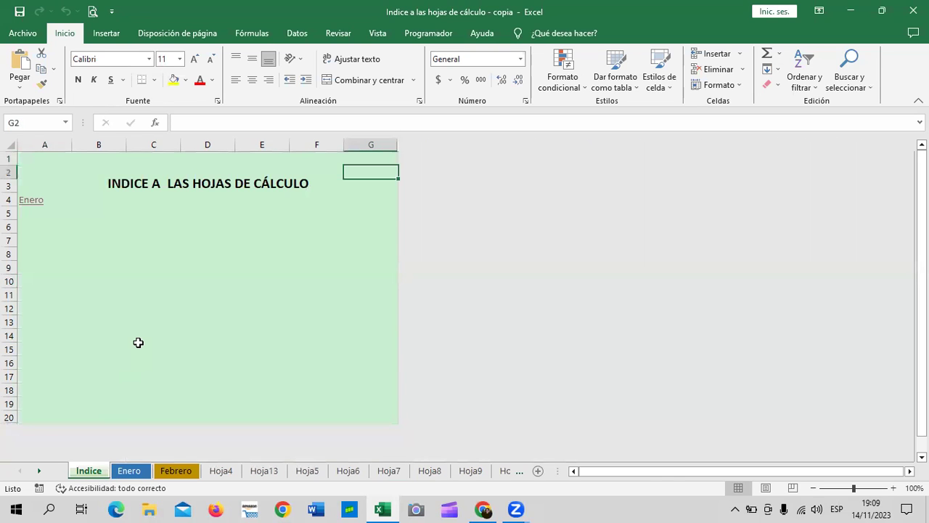
{"action": "right_click", "coordinate": [221, 471]}
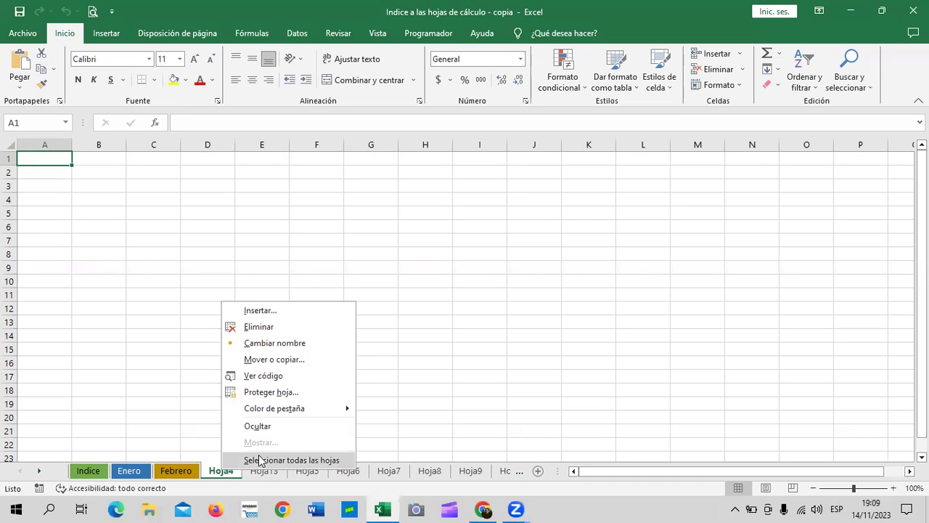
{"action": "left_click", "coordinate": [307, 342]}
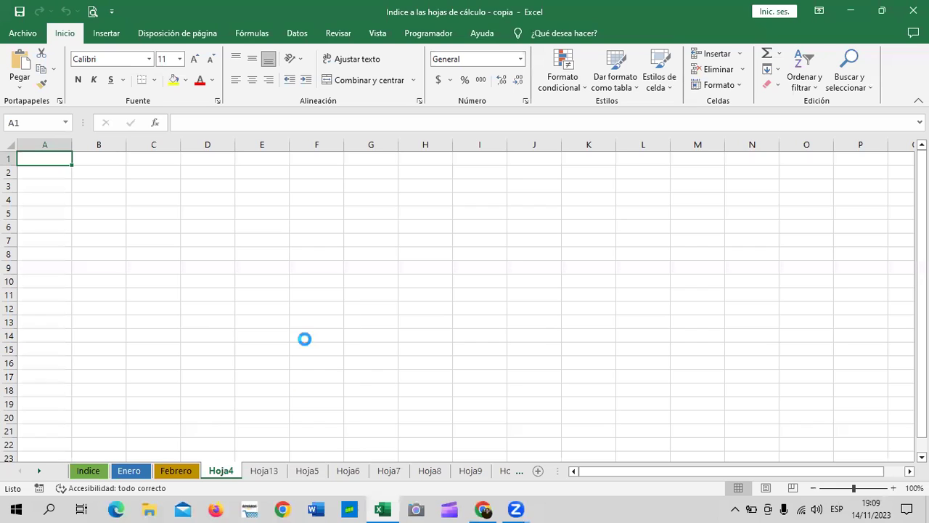
{"action": "type", "text": "Mar"}
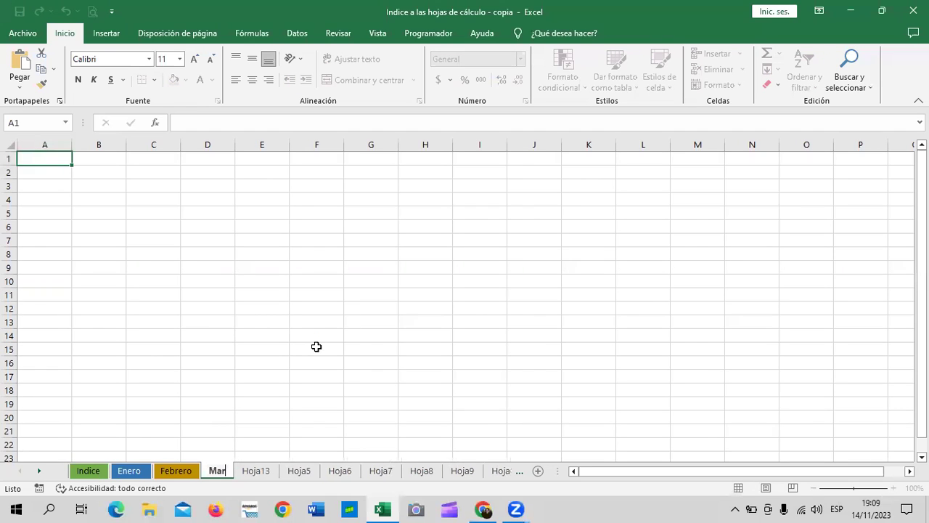
{"action": "type", "text": "zo"}
{"action": "key", "text": "Return"}
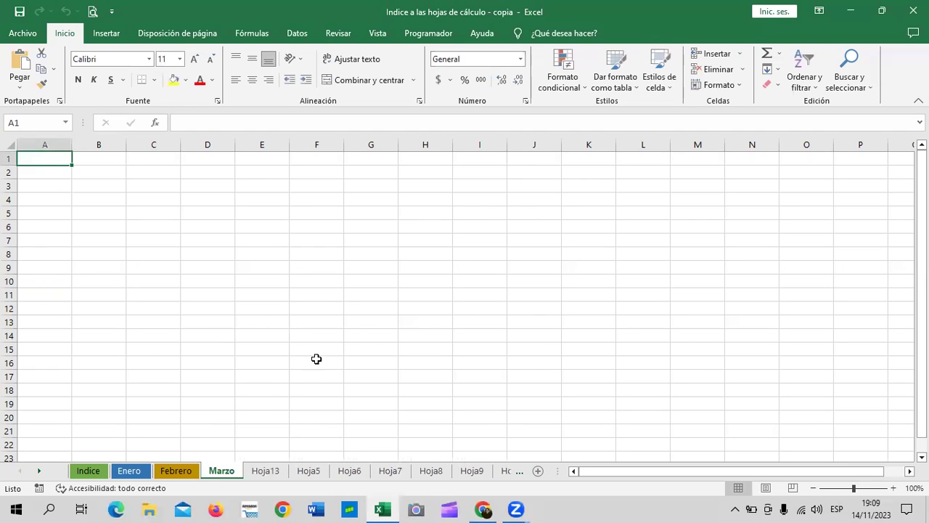
Rename Hoja13 to Abril and Hoja5 to Junio
{"action": "right_click", "coordinate": [277, 469]}
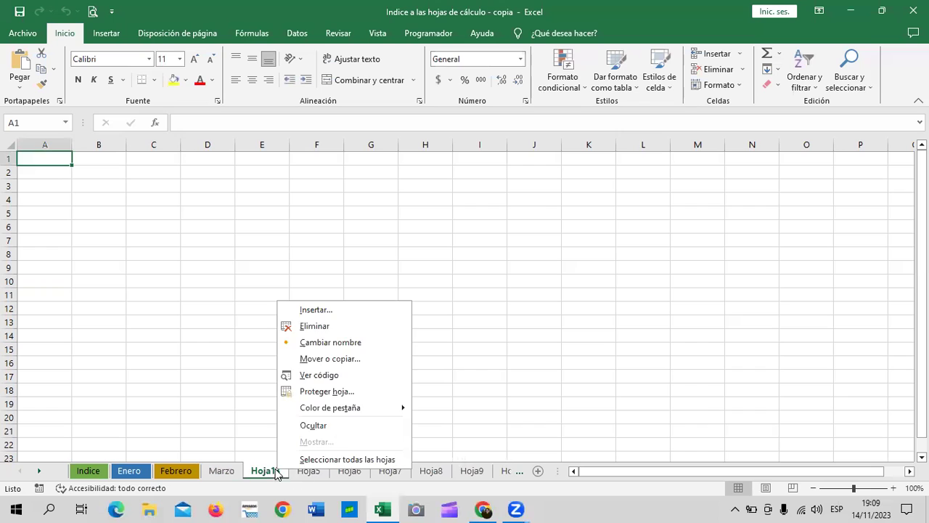
{"action": "left_click", "coordinate": [352, 342]}
{"action": "type", "text": "Abril"}
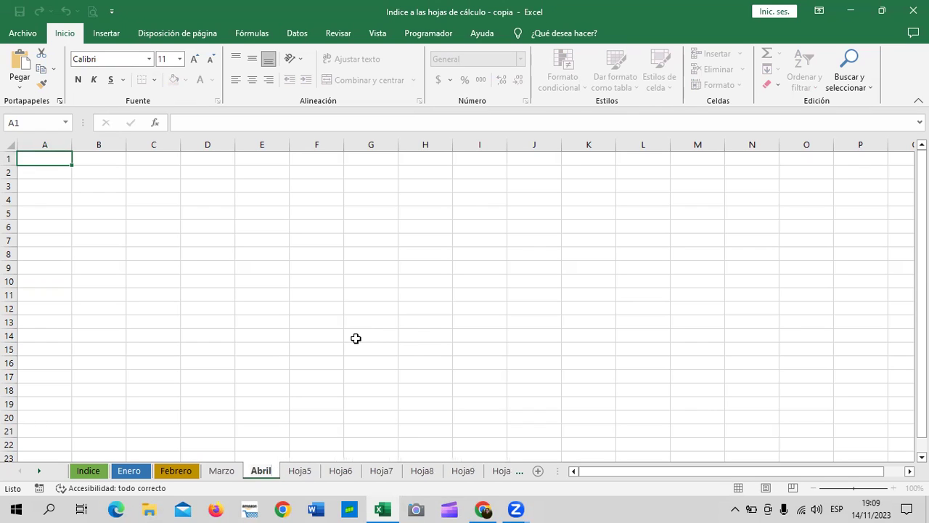
{"action": "key", "text": "Return"}
{"action": "right_click", "coordinate": [304, 471]}
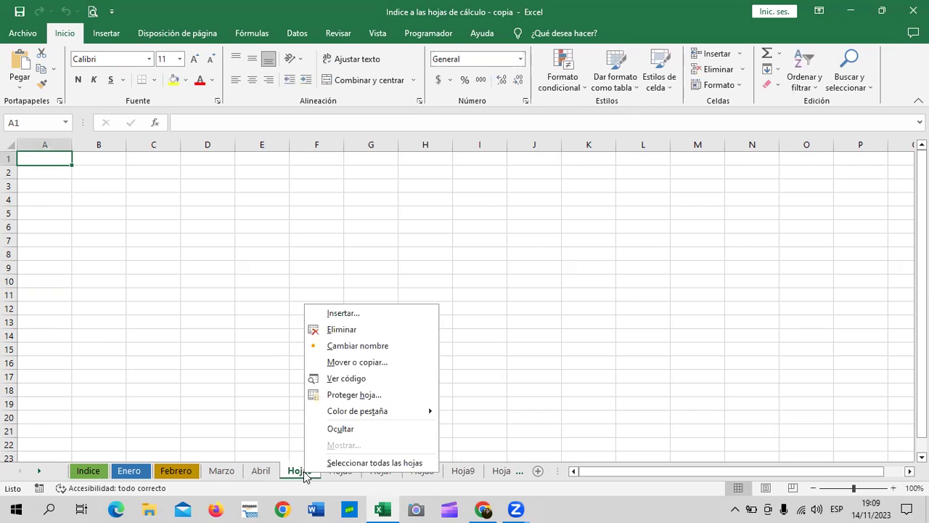
{"action": "left_click", "coordinate": [363, 349]}
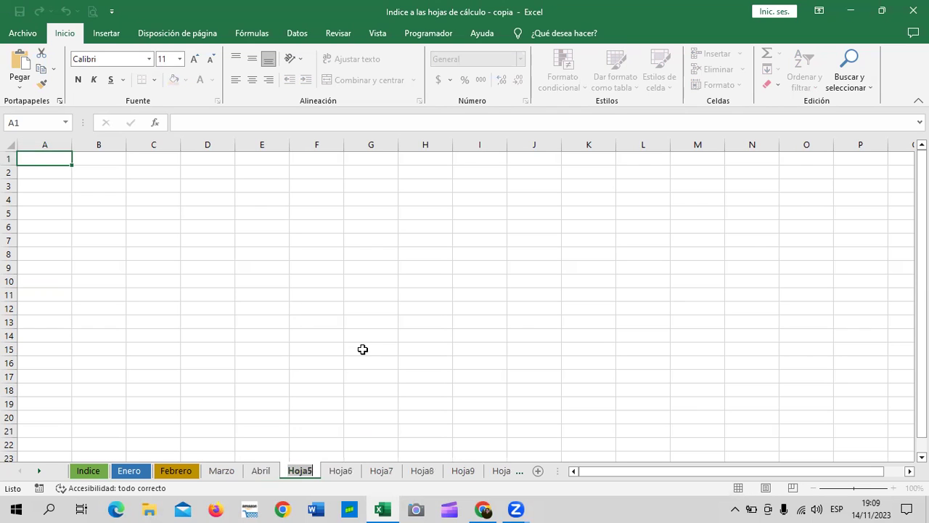
{"action": "type", "text": "Junio"}
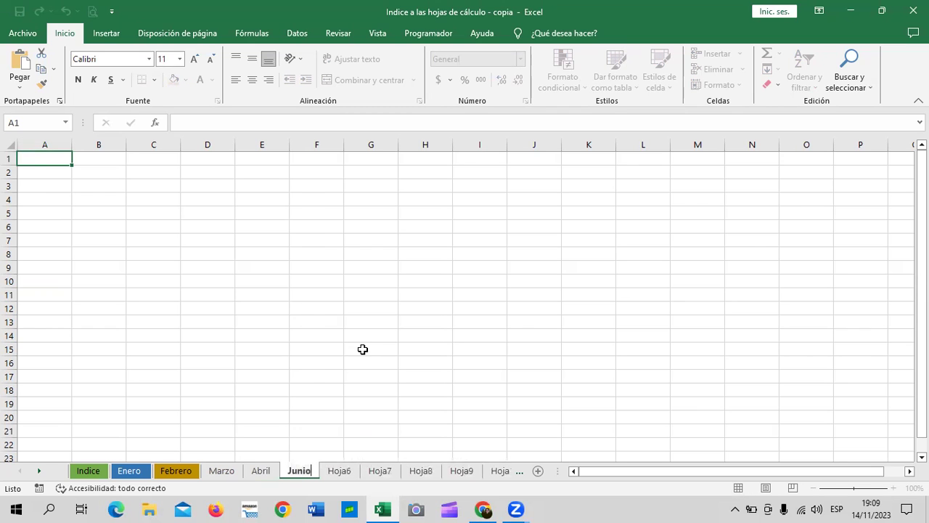
{"action": "key", "text": "Return"}
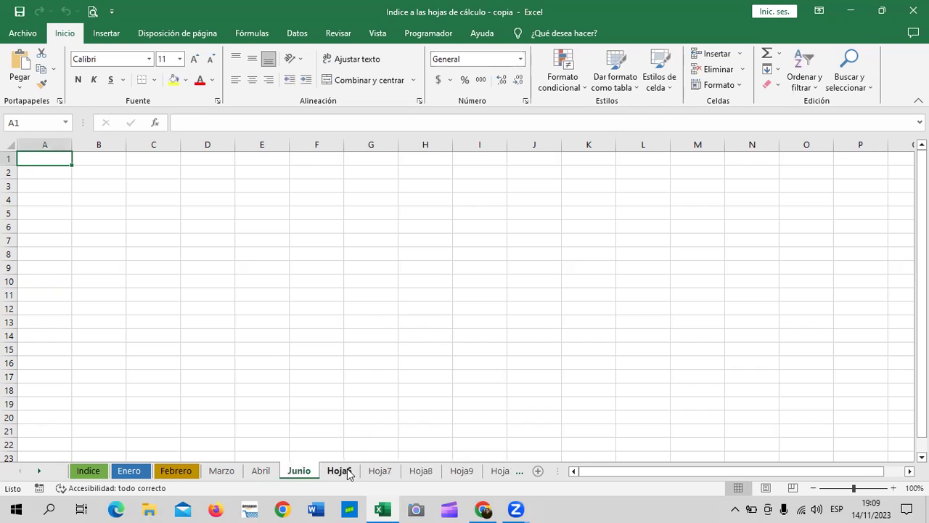
Rename Hoja6 to Julio and start renaming Hoja7
{"action": "right_click", "coordinate": [344, 473]}
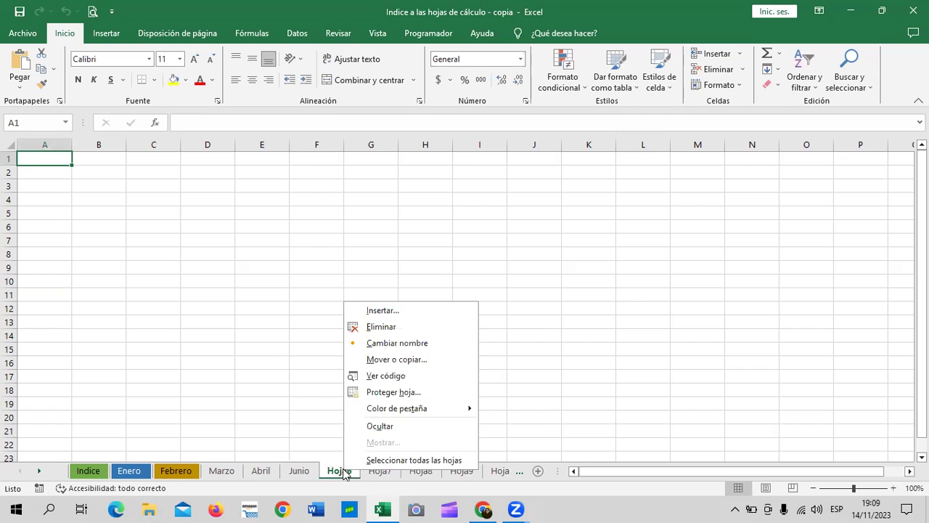
{"action": "left_click", "coordinate": [425, 344]}
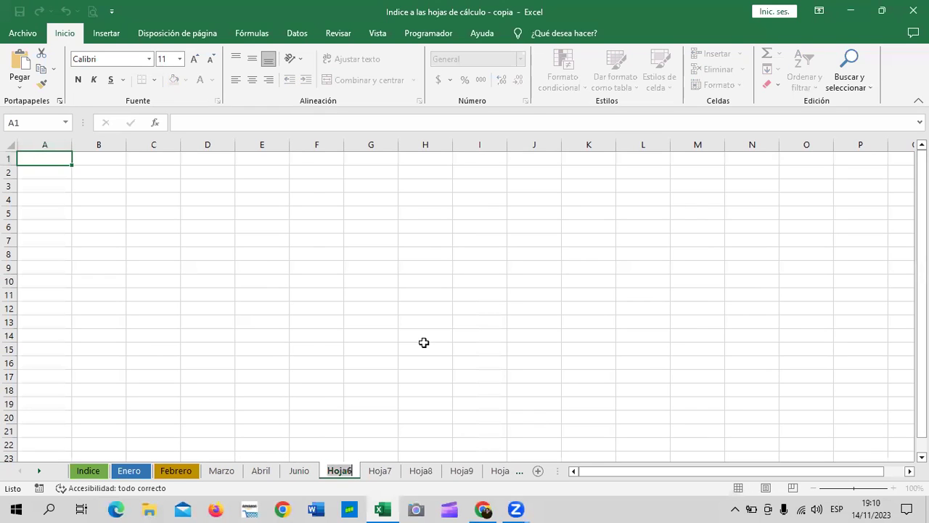
{"action": "type", "text": "Ju"}
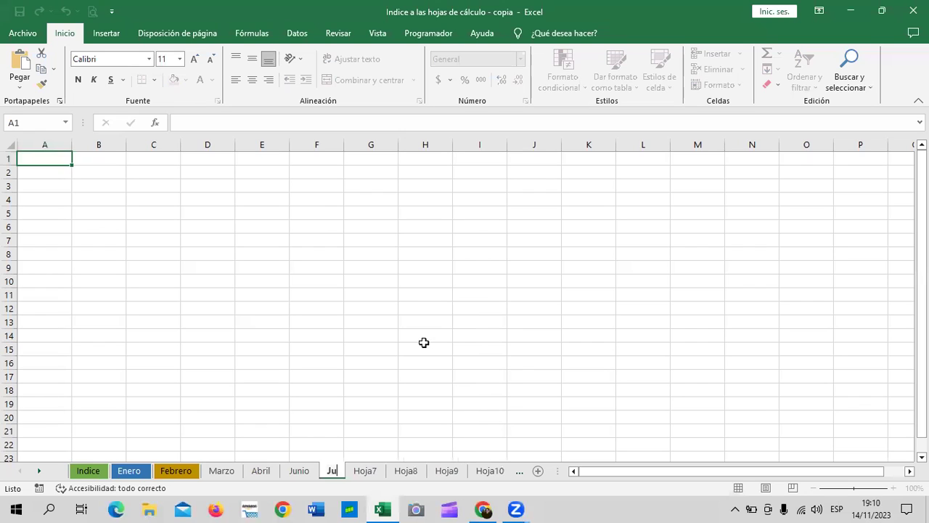
{"action": "type", "text": "lio"}
{"action": "key", "text": "Return"}
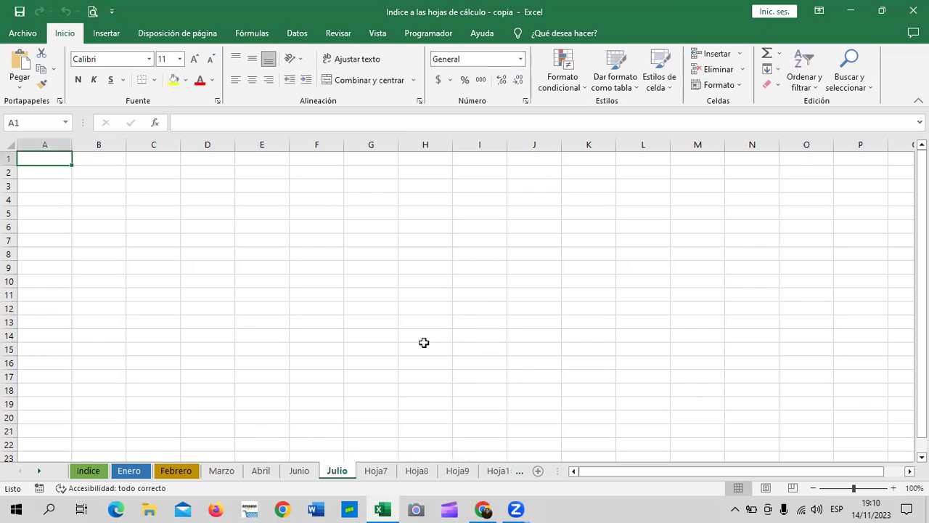
{"action": "right_click", "coordinate": [378, 471]}
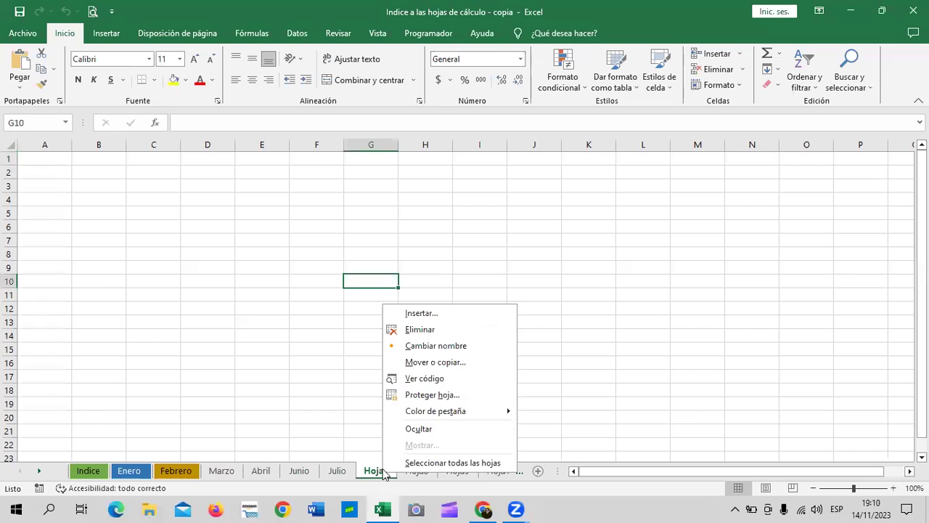
{"action": "left_click", "coordinate": [434, 344]}
Name Hoja7, Hoja8 and Hoja9 Agosto, Septiembre and Octubre
{"action": "type", "text": "Agosto"}
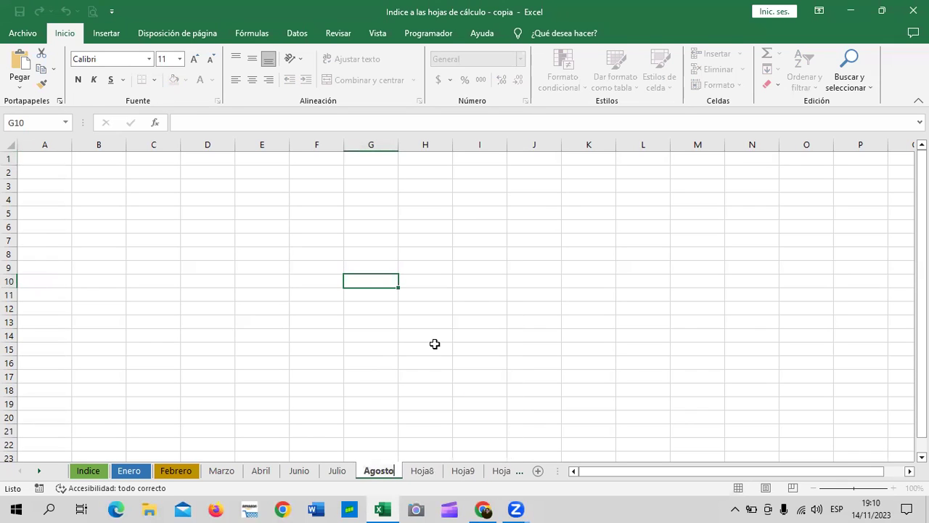
{"action": "key", "text": "Return"}
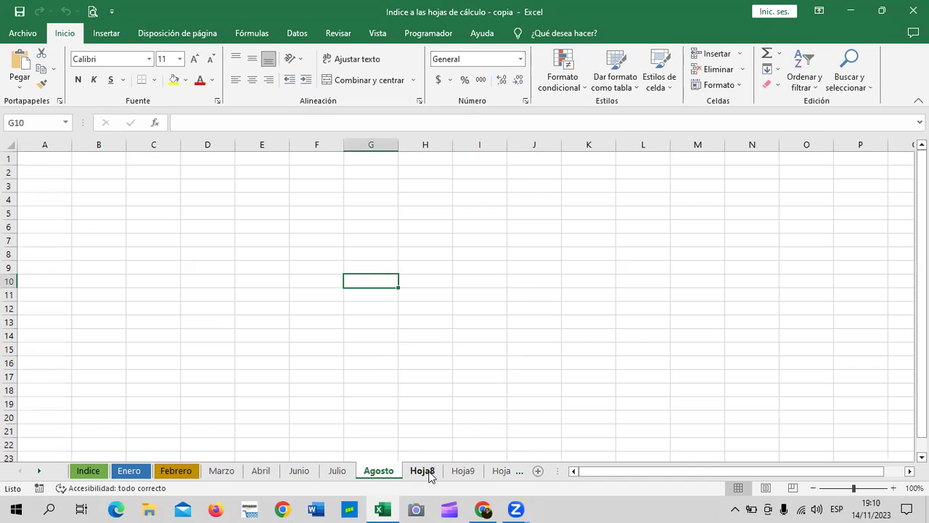
{"action": "right_click", "coordinate": [428, 472]}
{"action": "left_click", "coordinate": [457, 345]}
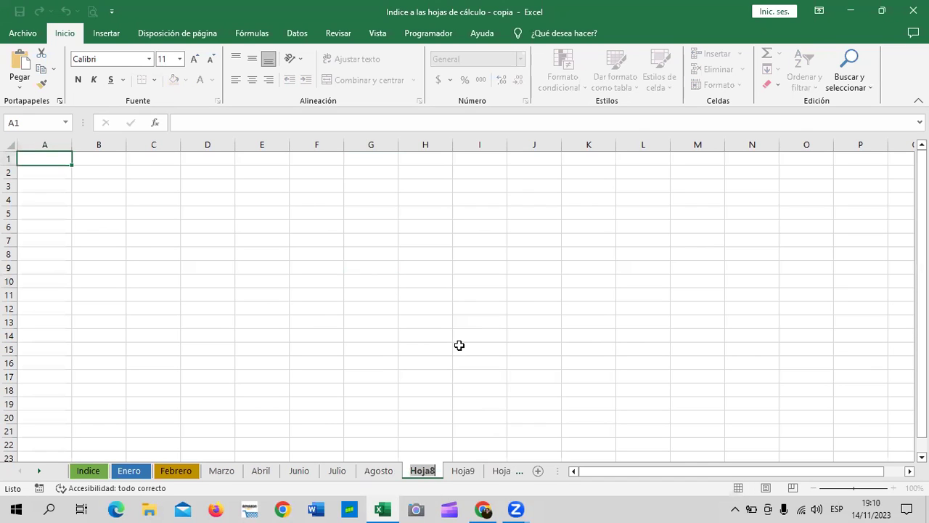
{"action": "type", "text": "Septiembre"}
{"action": "key", "text": "Return"}
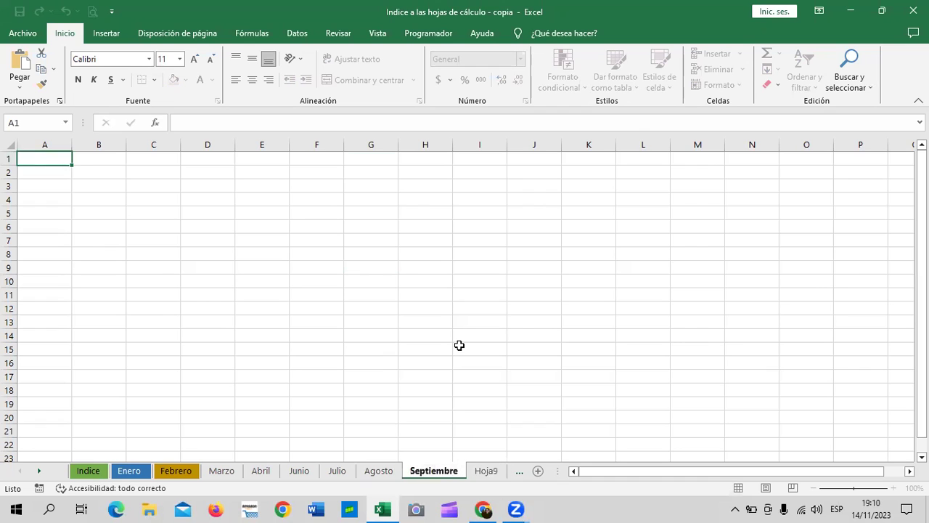
{"action": "right_click", "coordinate": [488, 473]}
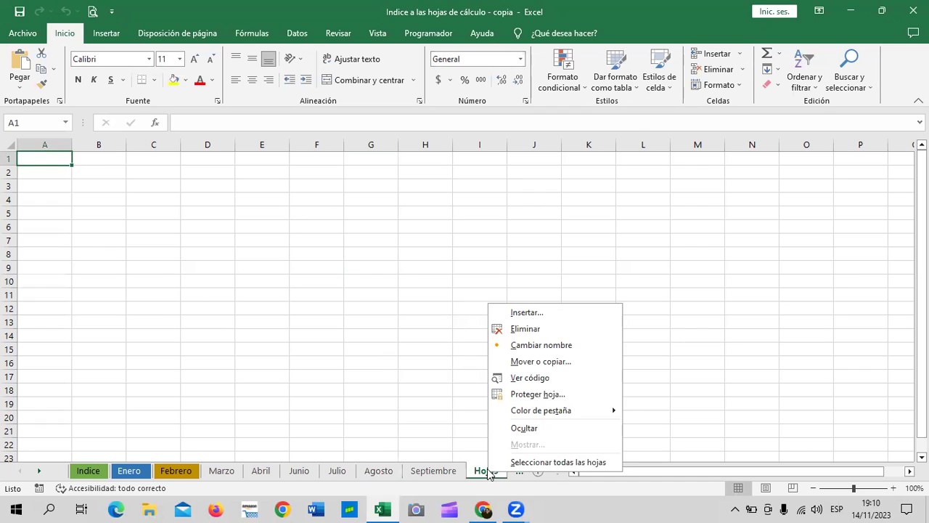
{"action": "left_click", "coordinate": [555, 349]}
{"action": "type", "text": "Octubre"}
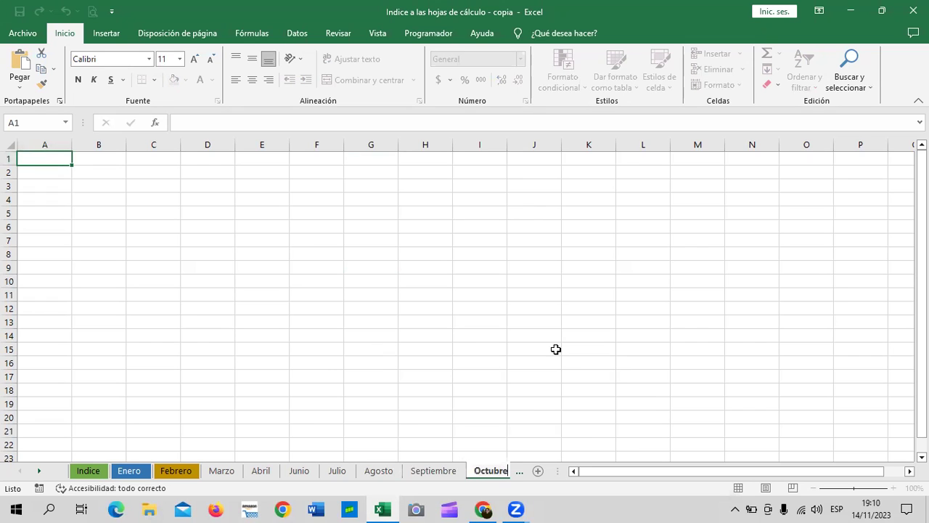
{"action": "key", "text": "Return"}
Rename Hoja10 to Noviembre and Hoja11 to Diciembre
{"action": "left_click", "coordinate": [38, 473]}
{"action": "left_click", "coordinate": [38, 473]}
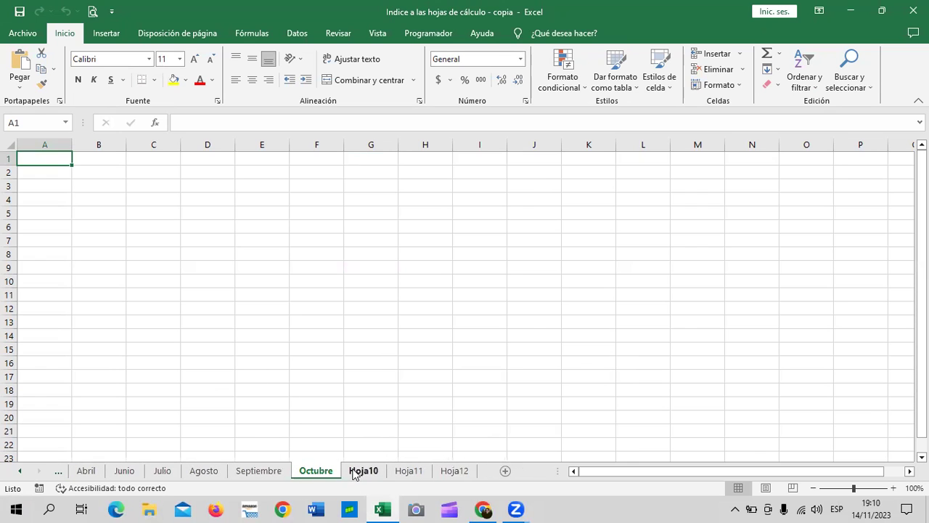
{"action": "right_click", "coordinate": [354, 473]}
{"action": "left_click", "coordinate": [419, 341]}
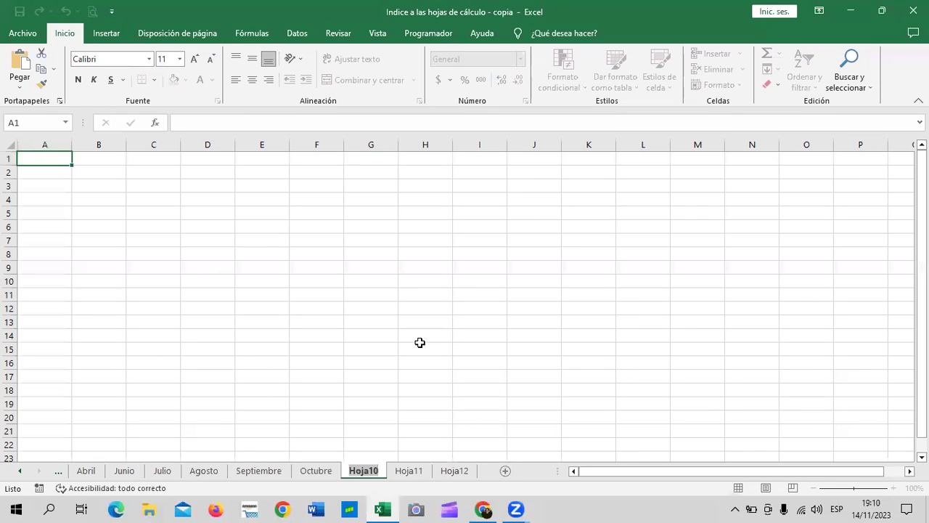
{"action": "type", "text": "Noviembre"}
{"action": "key", "text": "Return"}
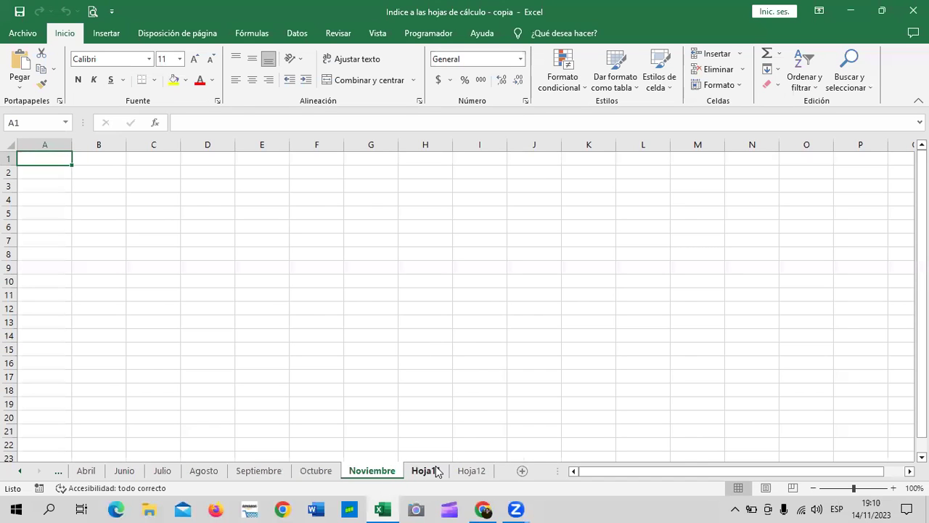
{"action": "right_click", "coordinate": [437, 472]}
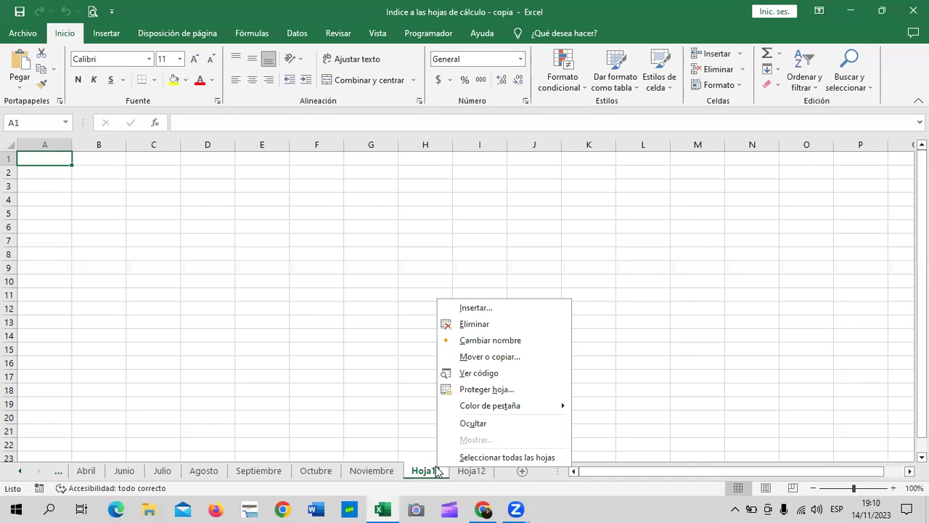
{"action": "left_click", "coordinate": [518, 341]}
{"action": "type", "text": "Diciembre"}
{"action": "key", "text": "Return"}
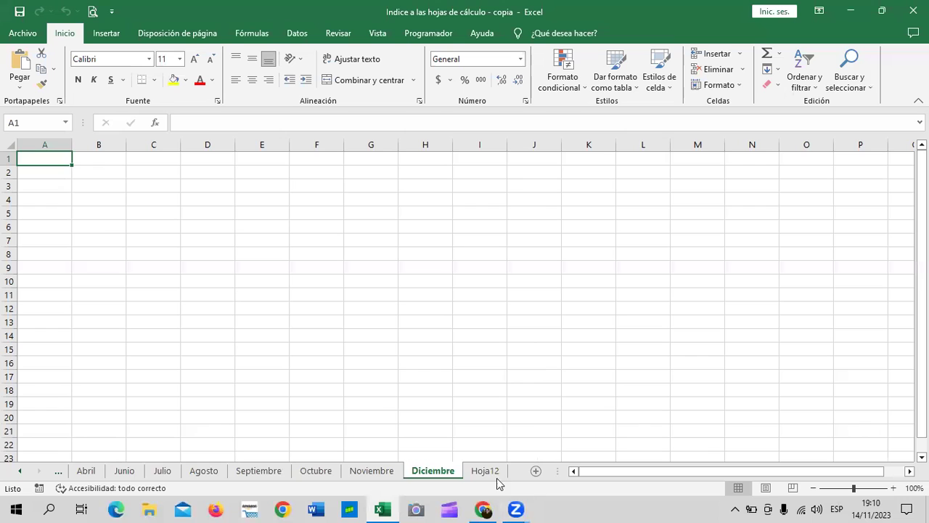
{"action": "right_click", "coordinate": [494, 472]}
Delete the Hoja12 sheet permanently
{"action": "left_click", "coordinate": [563, 327]}
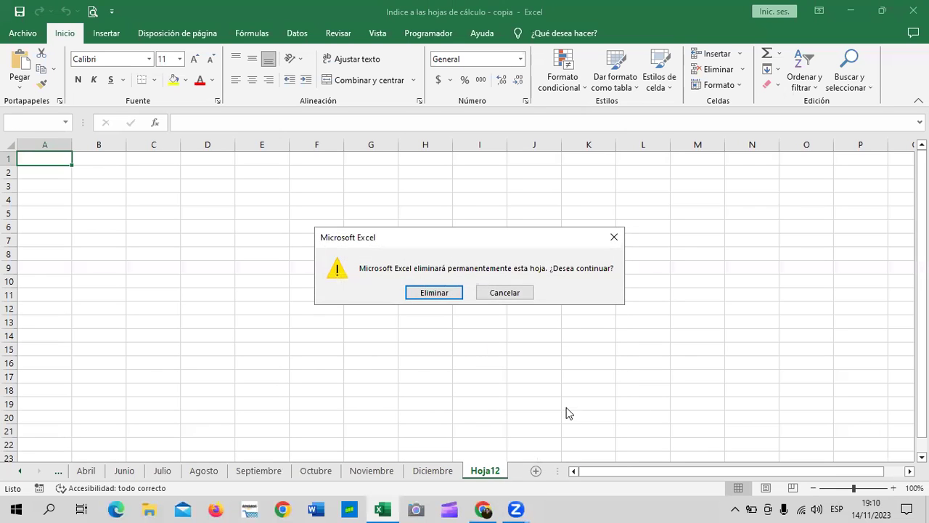
{"action": "left_click", "coordinate": [450, 291]}
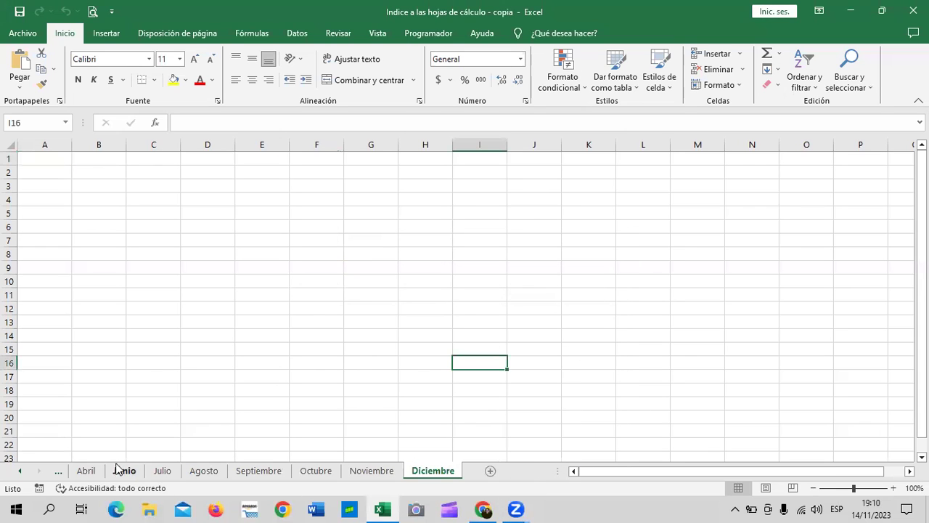
{"action": "left_click", "coordinate": [18, 471]}
{"action": "left_click", "coordinate": [18, 471]}
{"action": "left_click", "coordinate": [18, 471]}
{"action": "left_click", "coordinate": [18, 471]}
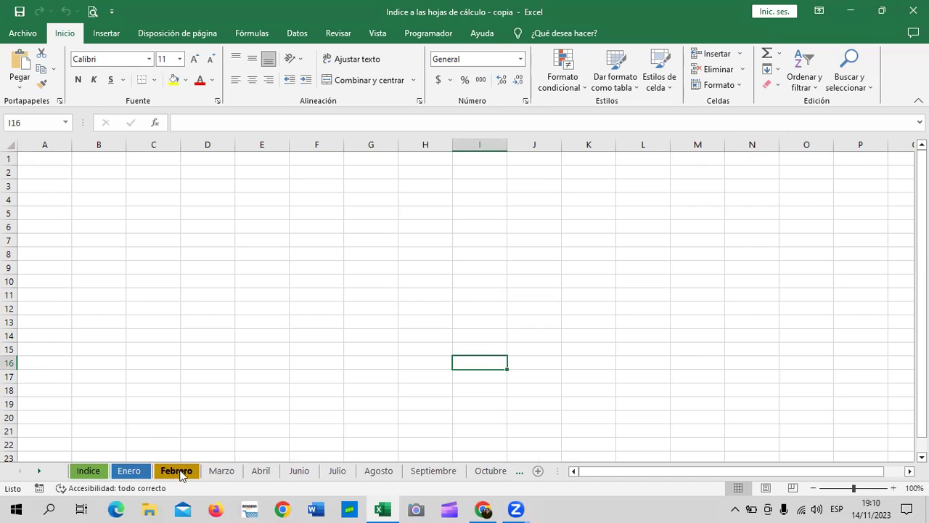
Give the Marzo sheet tab a green colour
{"action": "right_click", "coordinate": [224, 473]}
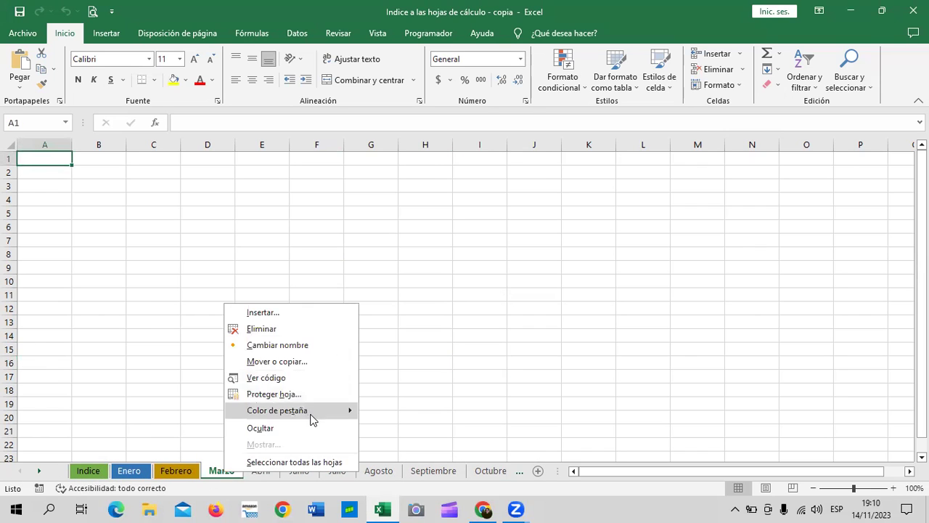
{"action": "mouse_move", "coordinate": [322, 419]}
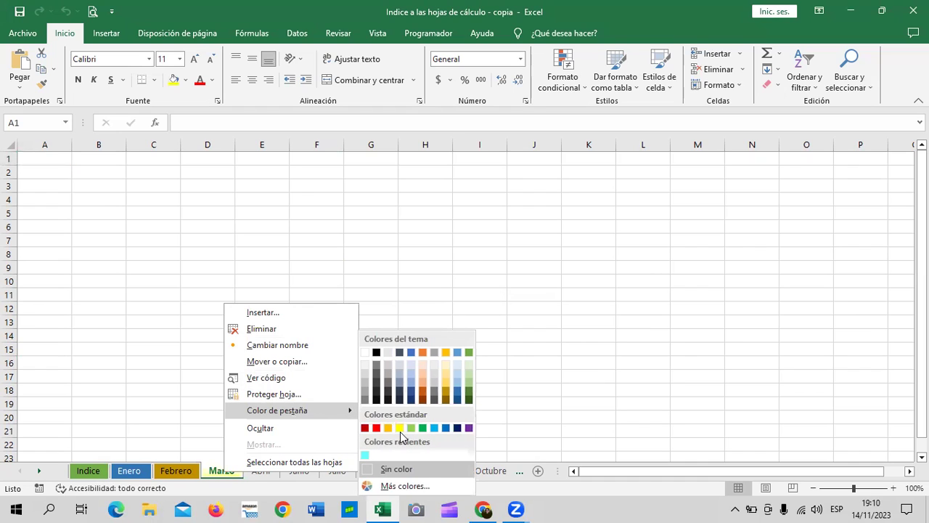
{"action": "left_click", "coordinate": [468, 398]}
{"action": "left_click", "coordinate": [530, 375]}
{"action": "left_click", "coordinate": [271, 469]}
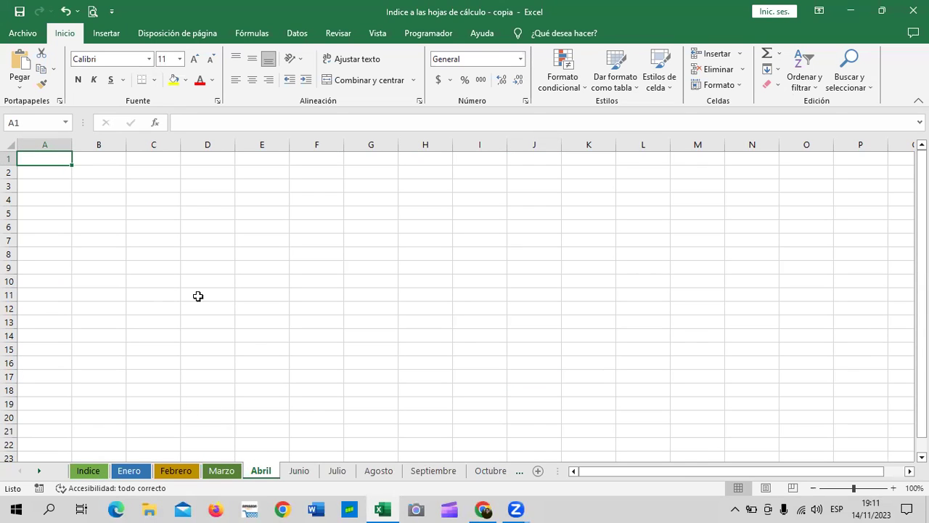
On the Enero sheet, merge and centre cells C1:J3
{"action": "left_click", "coordinate": [227, 473]}
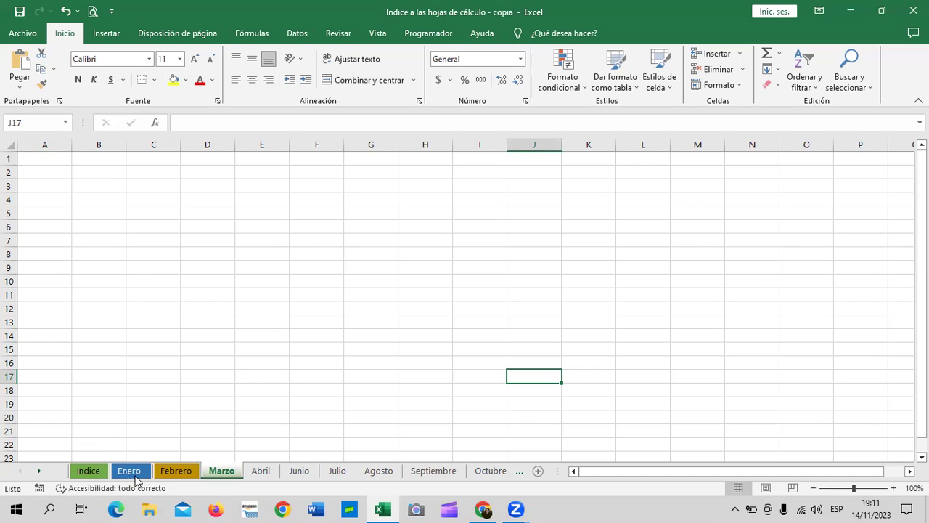
{"action": "left_click", "coordinate": [90, 471]}
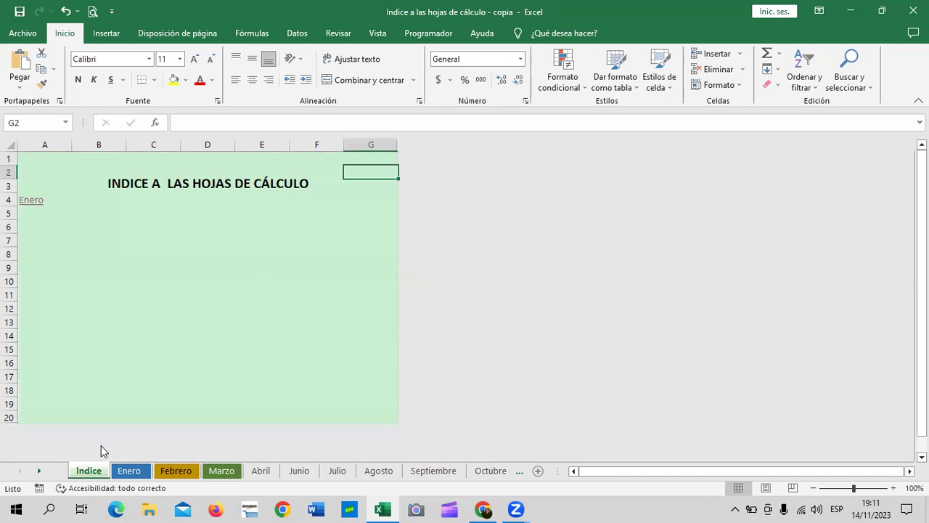
{"action": "left_click", "coordinate": [129, 470]}
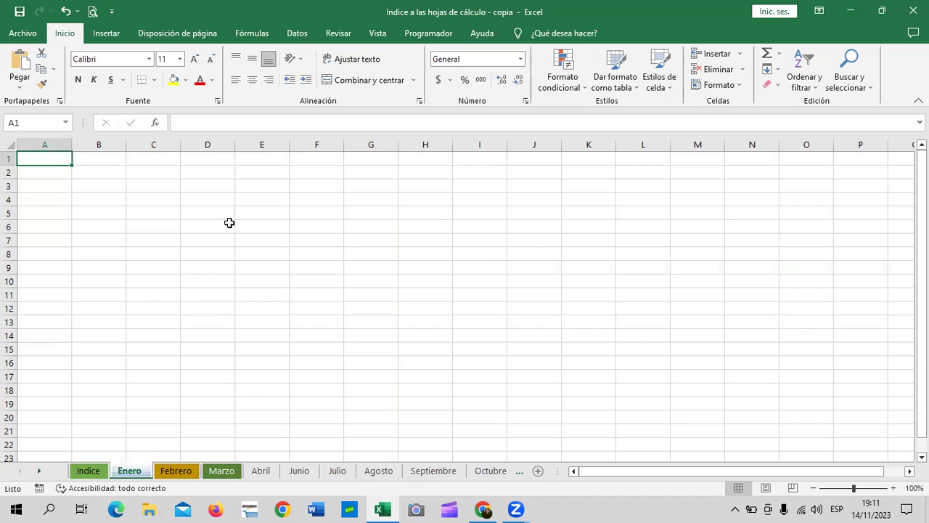
{"action": "left_click_drag", "start_coordinate": [161, 159], "coordinate": [542, 199]}
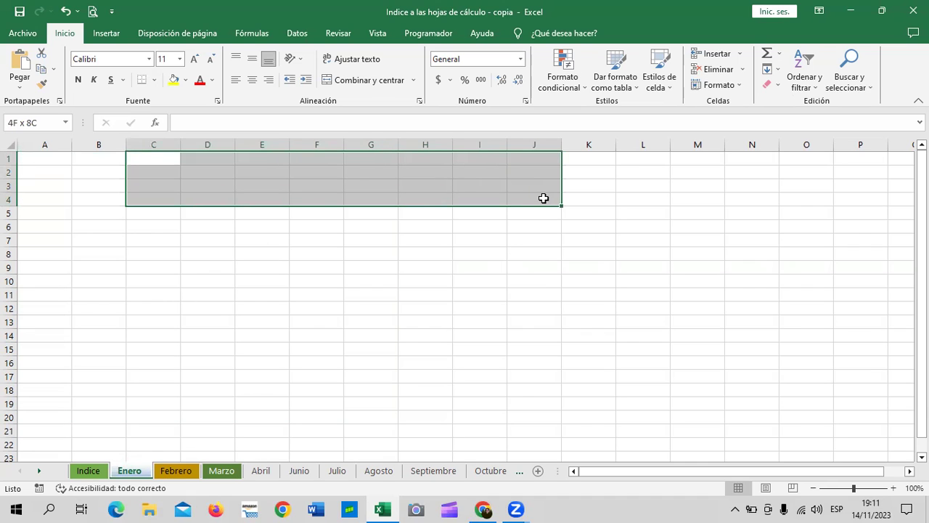
{"action": "left_click_drag", "start_coordinate": [543, 198], "coordinate": [552, 189]}
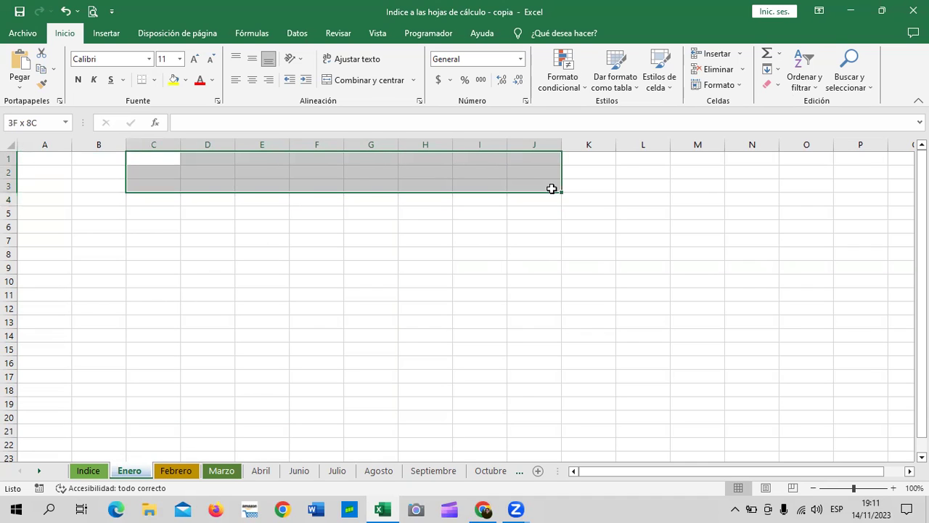
{"action": "left_click", "coordinate": [370, 80]}
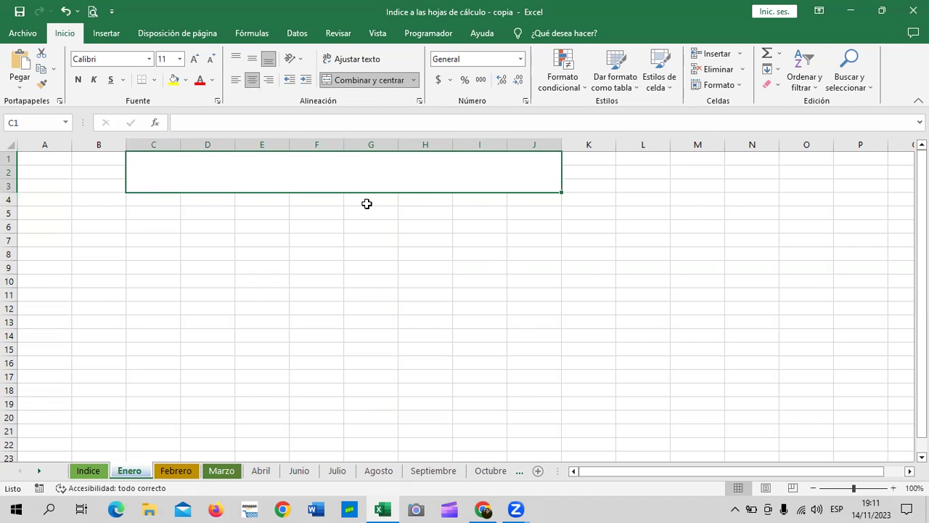
Type the heading ENLACES CON LA FUNCIÓN HIPERVINCULO in capitals into the merged cell
{"action": "key", "text": "Caps_Lock"}
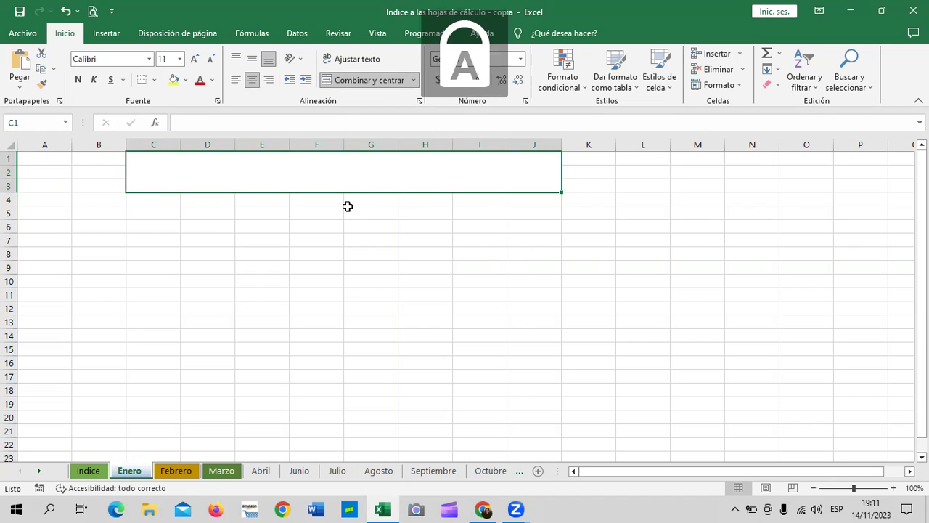
{"action": "type", "text": "INDICCES"}
{"action": "key", "text": "BackSpace"}
{"action": "key", "text": "BackSpace"}
{"action": "key", "text": "BackSpace"}
{"action": "key", "text": "BackSpace"}
{"action": "key", "text": "BackSpace"}
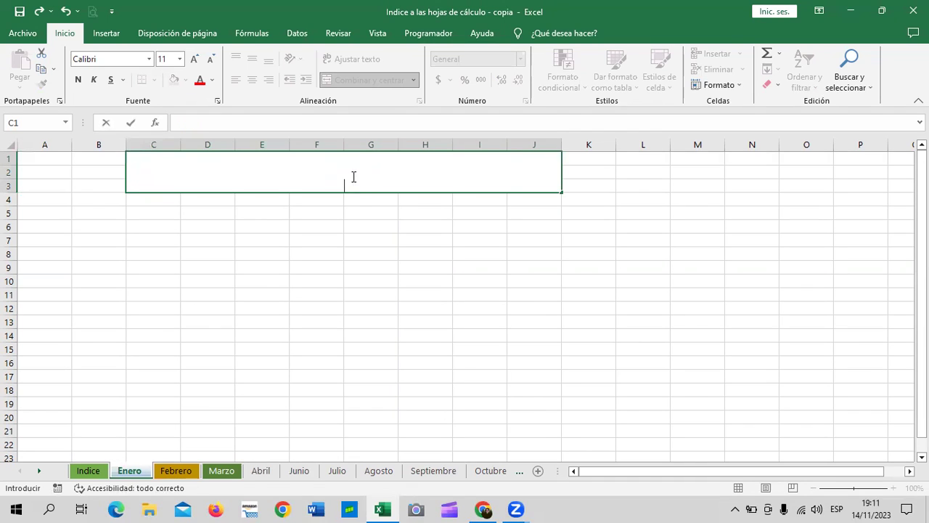
{"action": "type", "text": "NLACES CON LA FUNCIÓN HIPERVINC"}
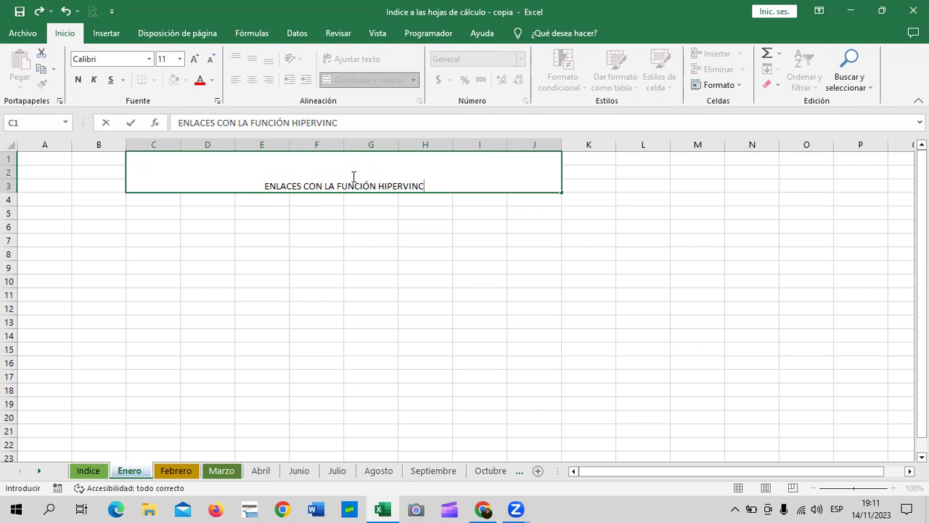
{"action": "type", "text": "ULO"}
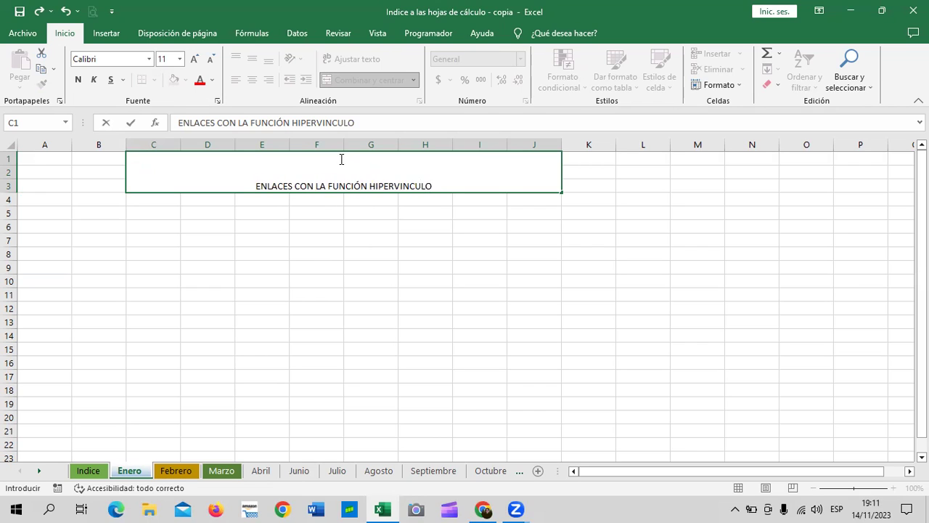
{"action": "left_click", "coordinate": [382, 270]}
{"action": "left_click", "coordinate": [333, 176]}
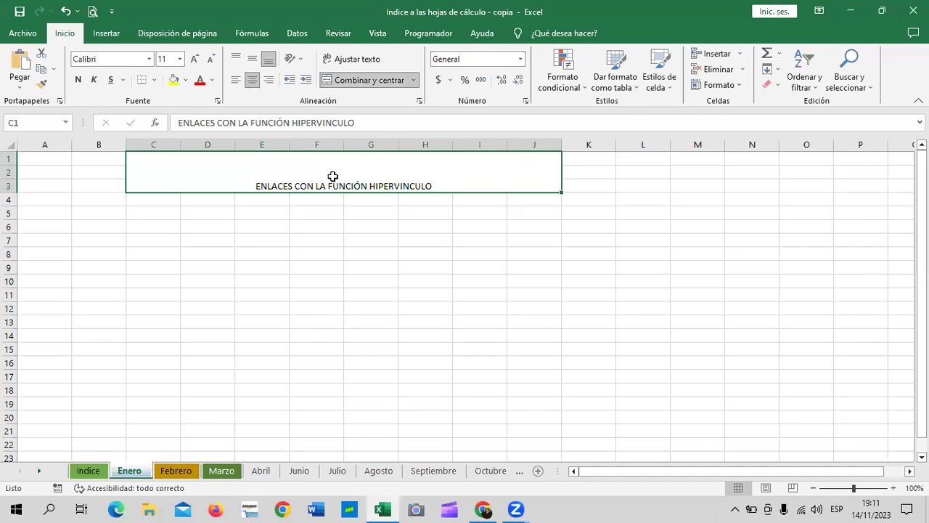
Increase the heading font size four times and apply the green Énfasis6 cell style
{"action": "left_click", "coordinate": [194, 60]}
{"action": "left_click", "coordinate": [195, 61]}
{"action": "left_click", "coordinate": [195, 60]}
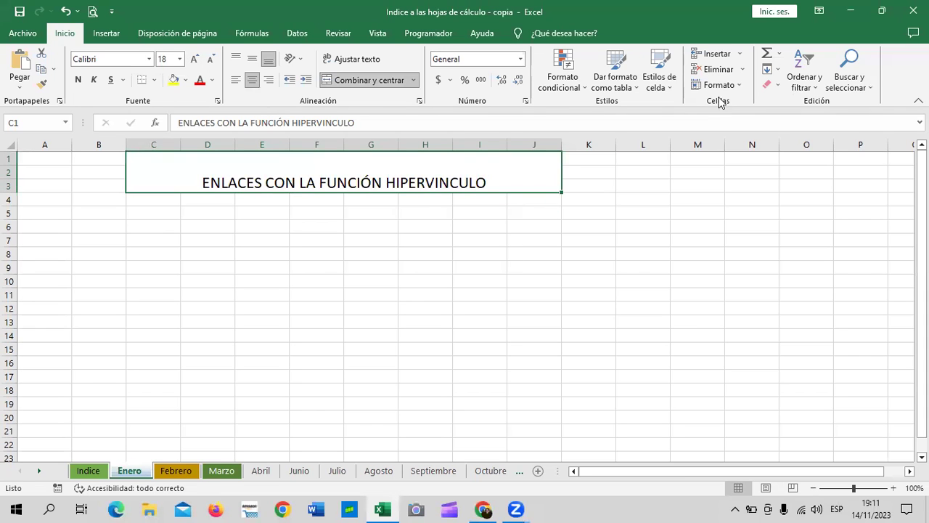
{"action": "left_click", "coordinate": [659, 78]}
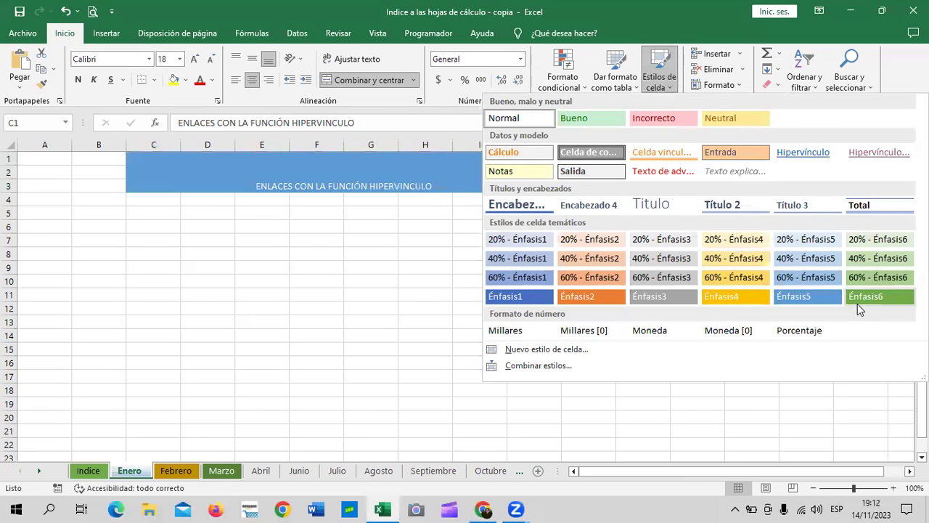
{"action": "left_click", "coordinate": [858, 305]}
{"action": "left_click", "coordinate": [193, 61]}
{"action": "left_click", "coordinate": [193, 61]}
{"action": "left_click", "coordinate": [193, 61]}
{"action": "left_click", "coordinate": [276, 281]}
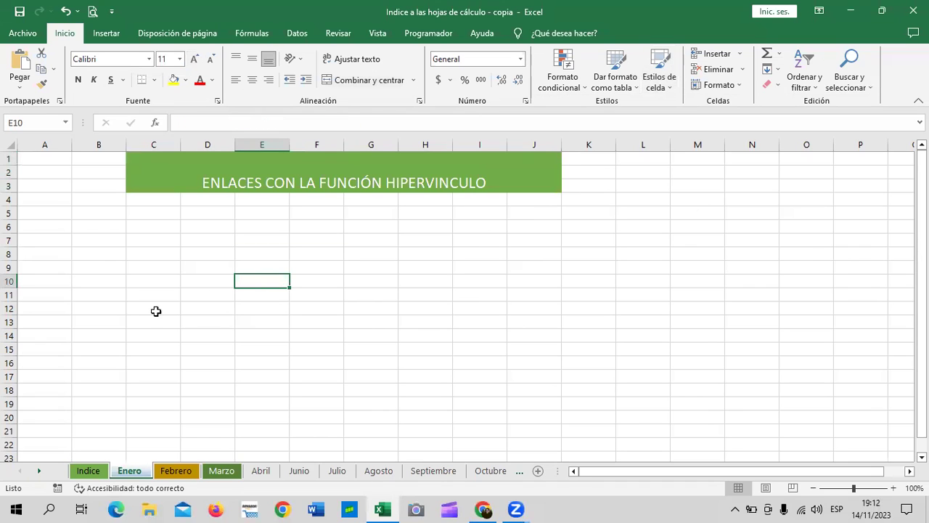
{"action": "left_click", "coordinate": [333, 305]}
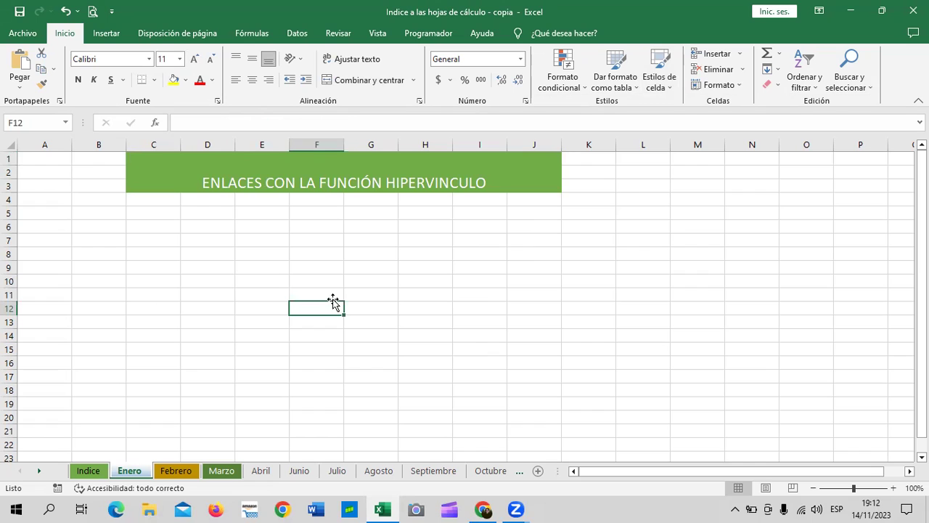
Start a =HI formula in B5, then erase it
{"action": "left_click", "coordinate": [77, 211]}
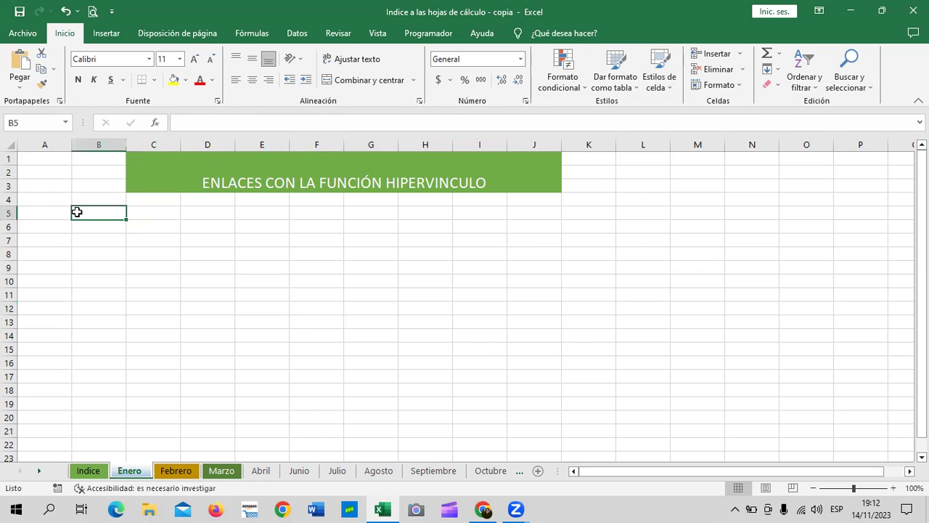
{"action": "type", "text": "="}
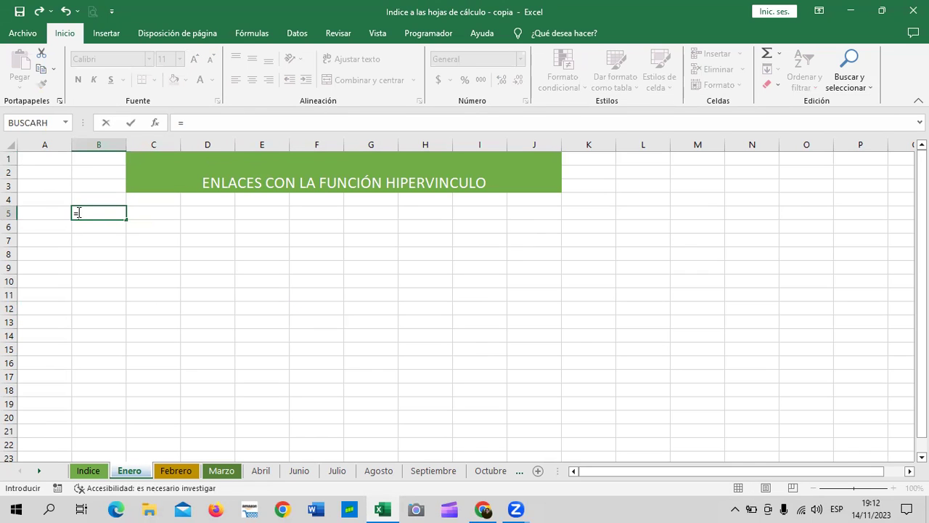
{"action": "type", "text": "HI"}
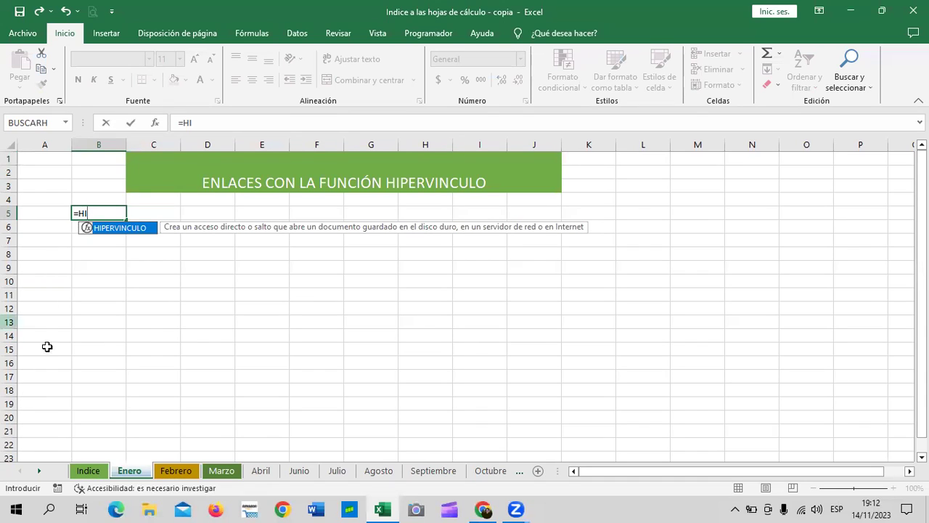
{"action": "key", "text": "BackSpace"}
{"action": "key", "text": "BackSpace"}
{"action": "key", "text": "BackSpace"}
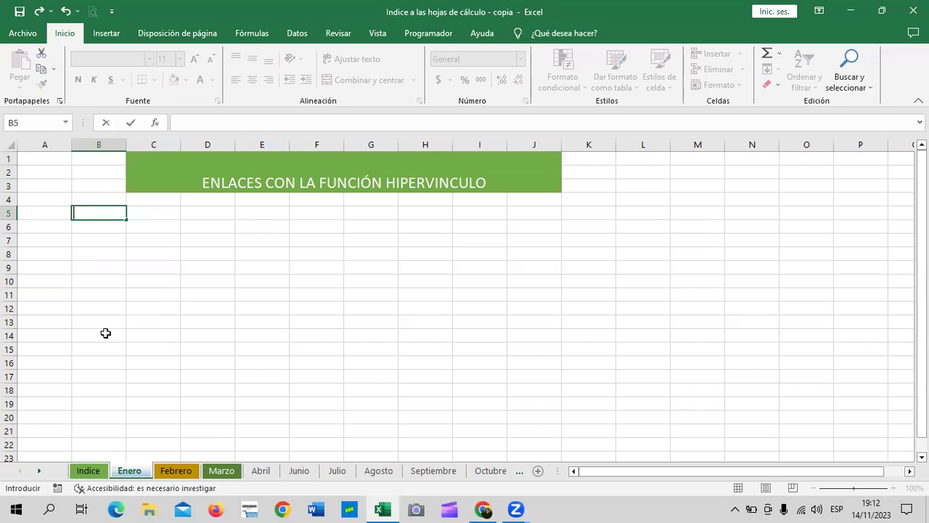
{"action": "key", "text": "Return"}
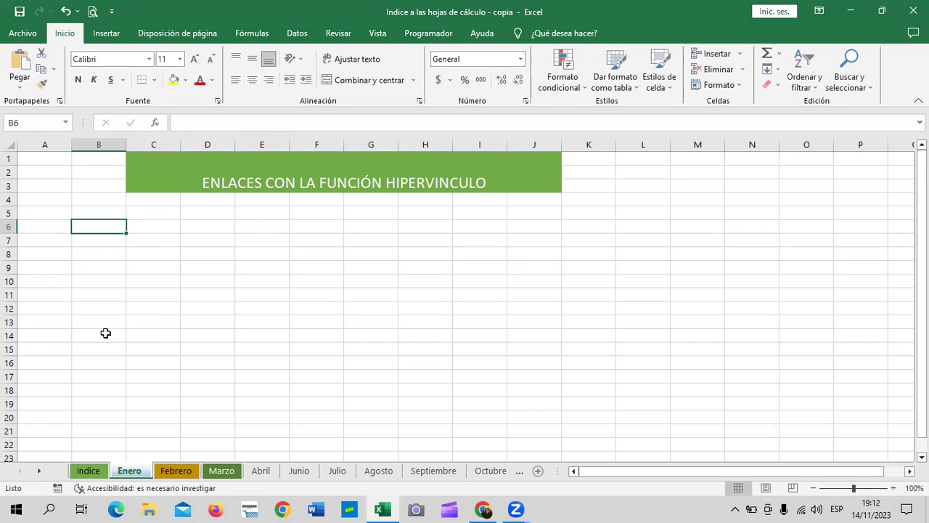
{"action": "left_click", "coordinate": [306, 304]}
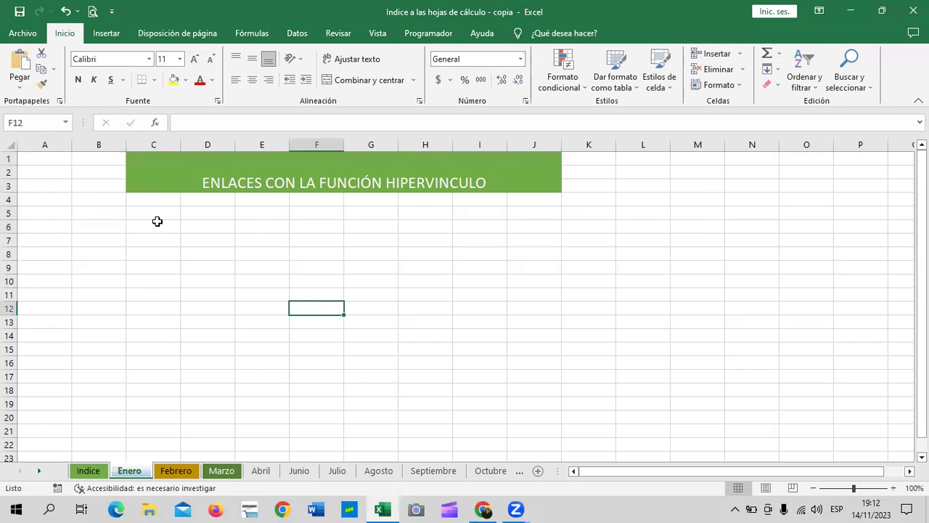
{"action": "left_click", "coordinate": [115, 216]}
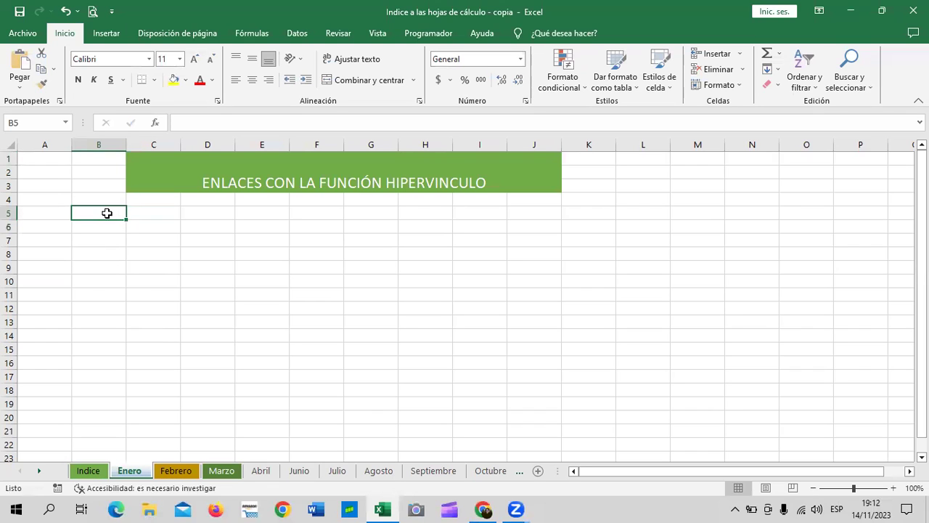
{"action": "left_click", "coordinate": [253, 222]}
{"action": "left_click", "coordinate": [121, 215]}
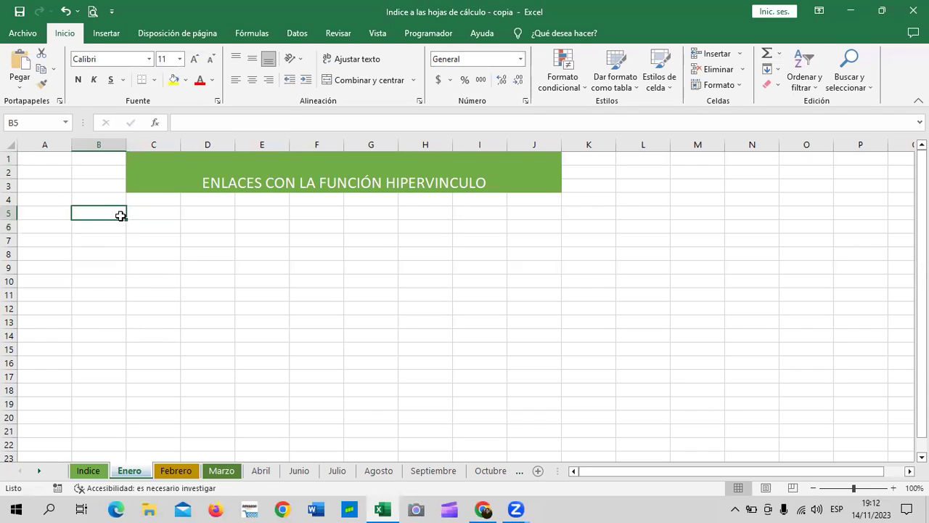
Add a comment to B5, undo it, and select cell C6
{"action": "left_click", "coordinate": [116, 33]}
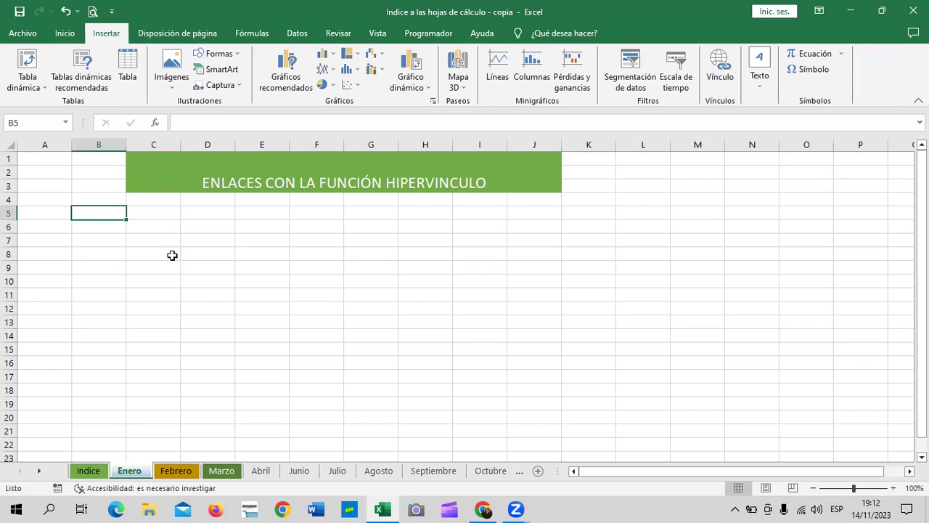
{"action": "right_click", "coordinate": [102, 214]}
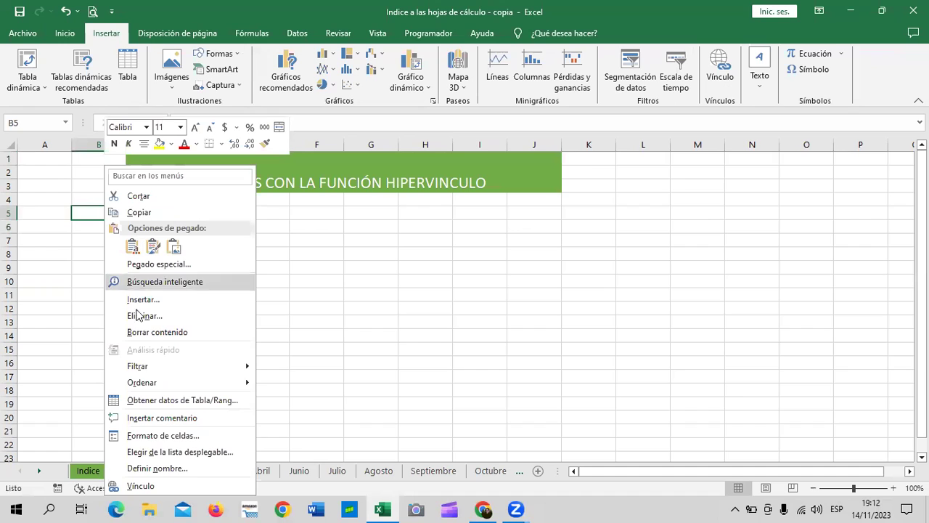
{"action": "left_click", "coordinate": [181, 418]}
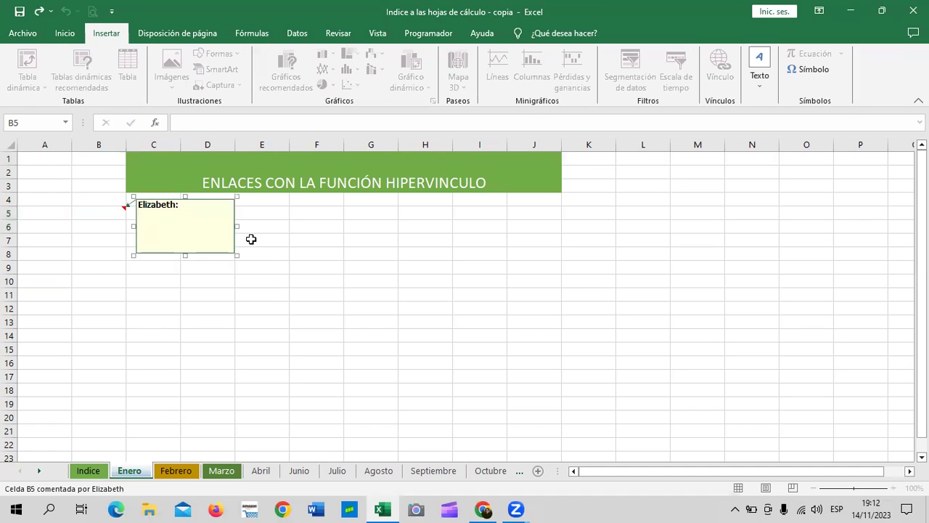
{"action": "left_click", "coordinate": [365, 255]}
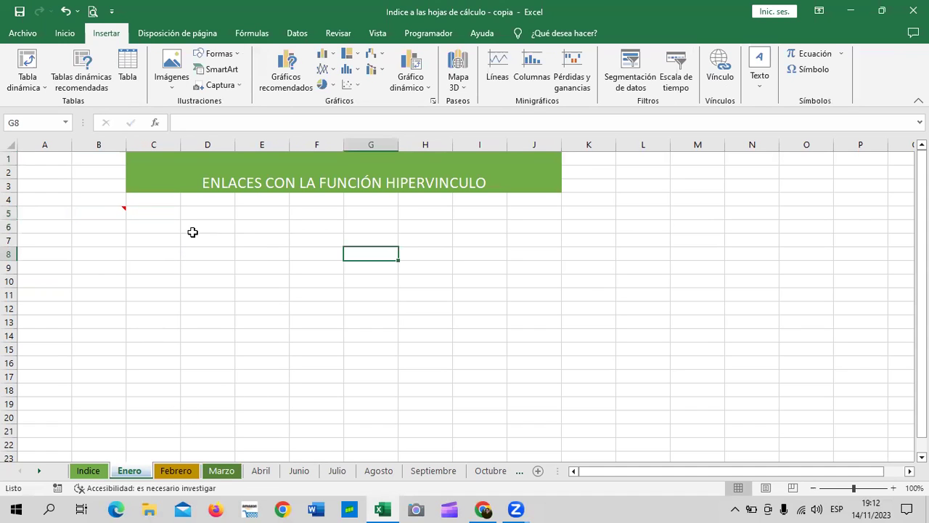
{"action": "left_click", "coordinate": [65, 11]}
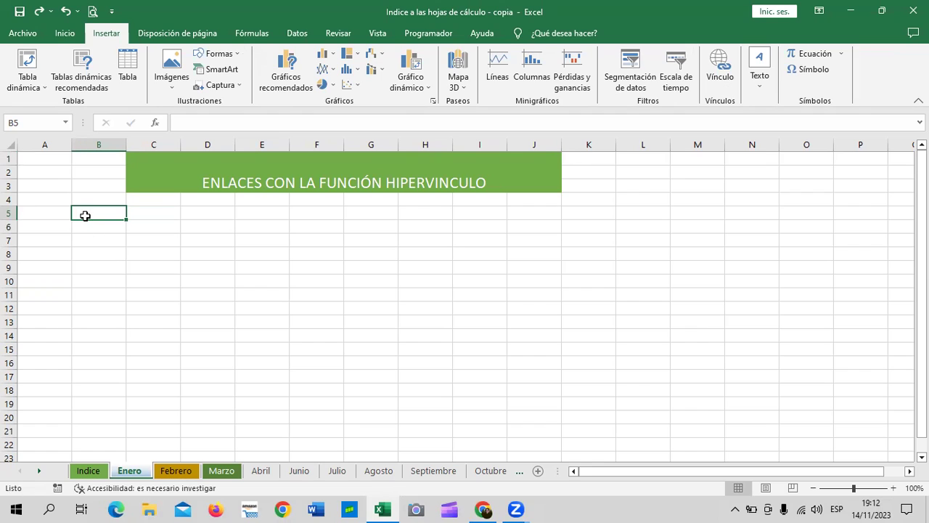
{"action": "left_click", "coordinate": [298, 249]}
{"action": "left_click", "coordinate": [166, 213]}
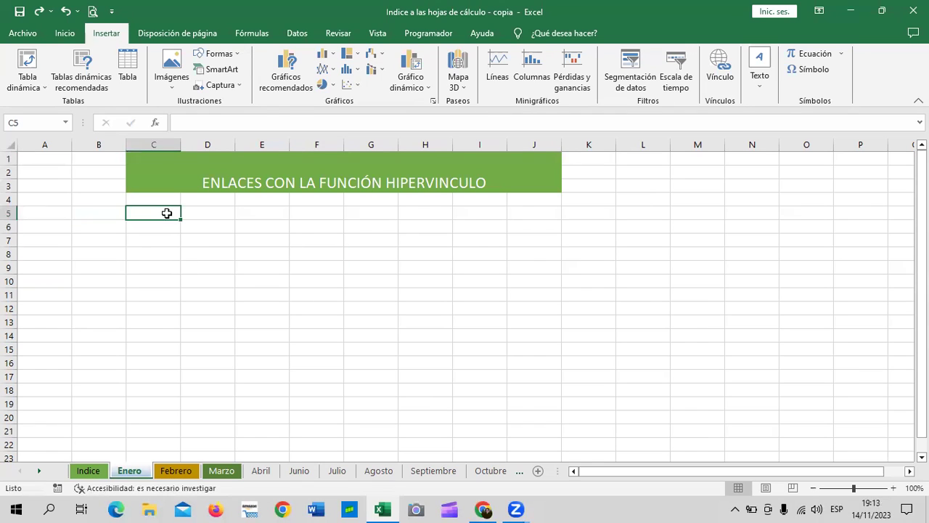
{"action": "left_click", "coordinate": [152, 226]}
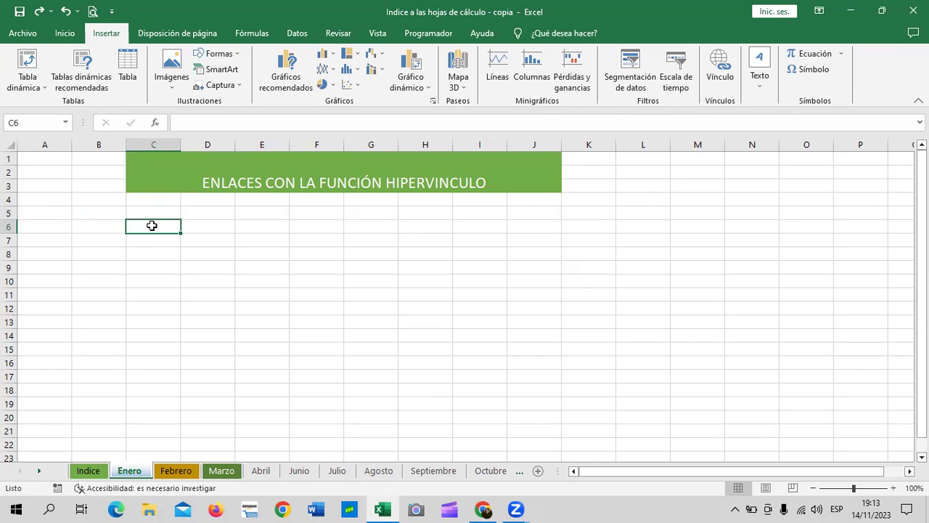
Enter =HIPERVINCULO( in C6 via autocomplete, then minimize Excel
{"action": "type", "text": "="}
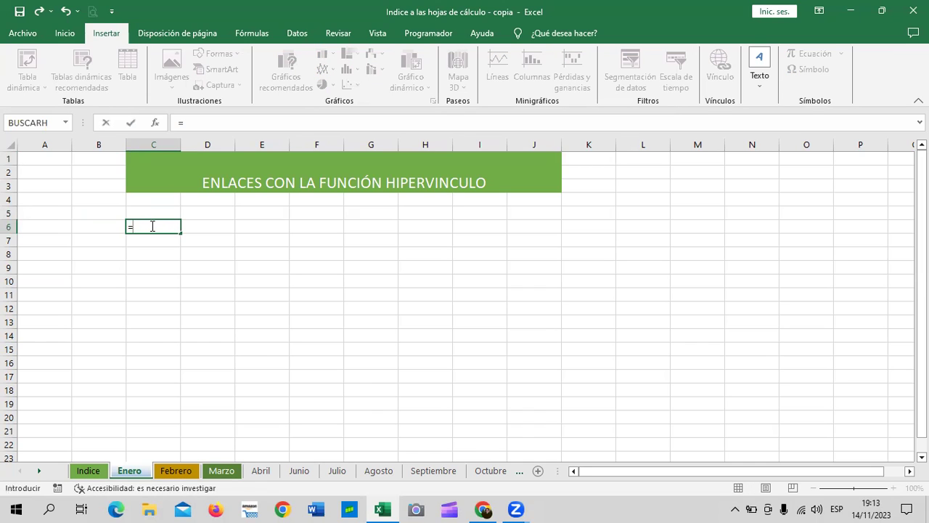
{"action": "type", "text": "HIPER"}
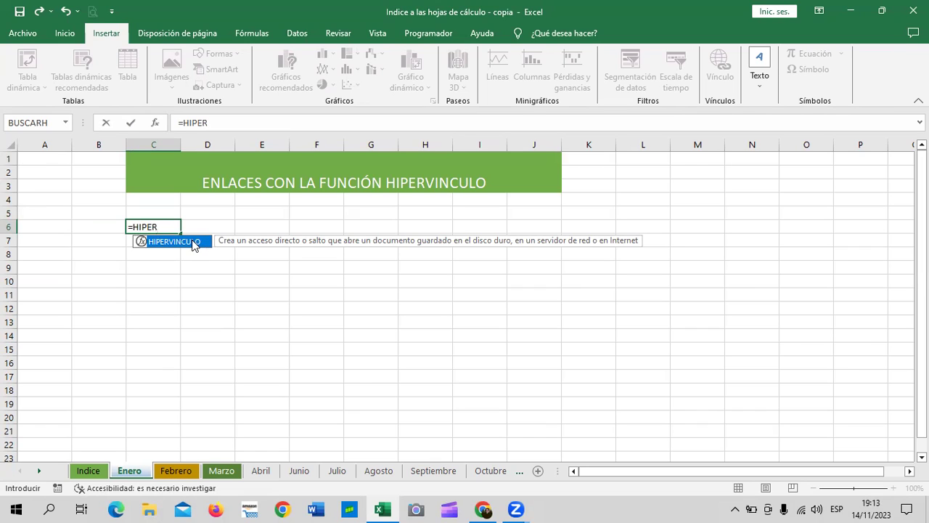
{"action": "double_click", "coordinate": [196, 239]}
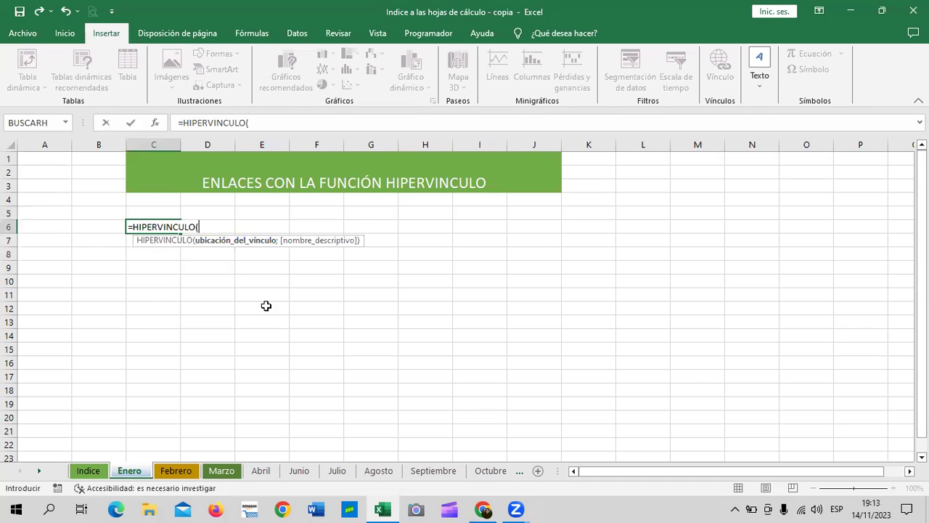
{"action": "left_click", "coordinate": [850, 12]}
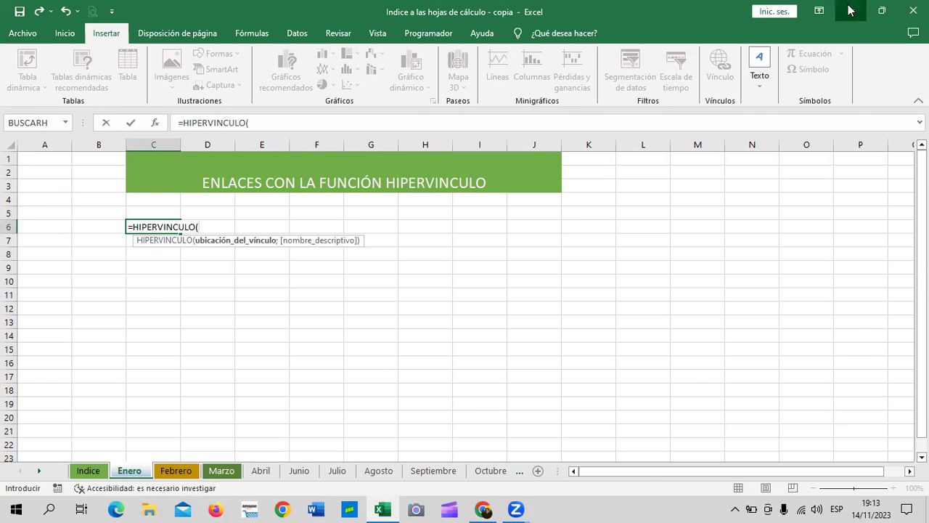
Copy the Factura digital dias vencidos folder location from its Properties, then return to Excel
{"action": "right_click", "coordinate": [432, 295]}
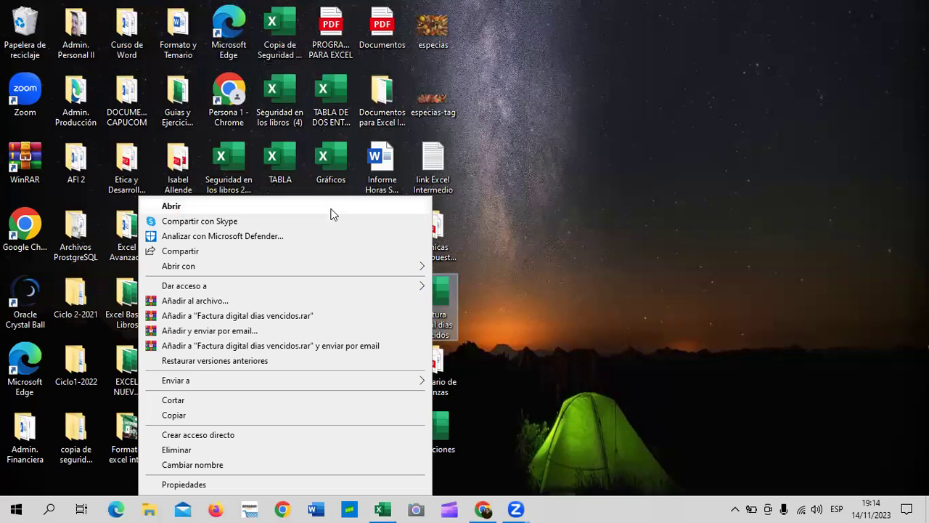
{"action": "left_click", "coordinate": [206, 484]}
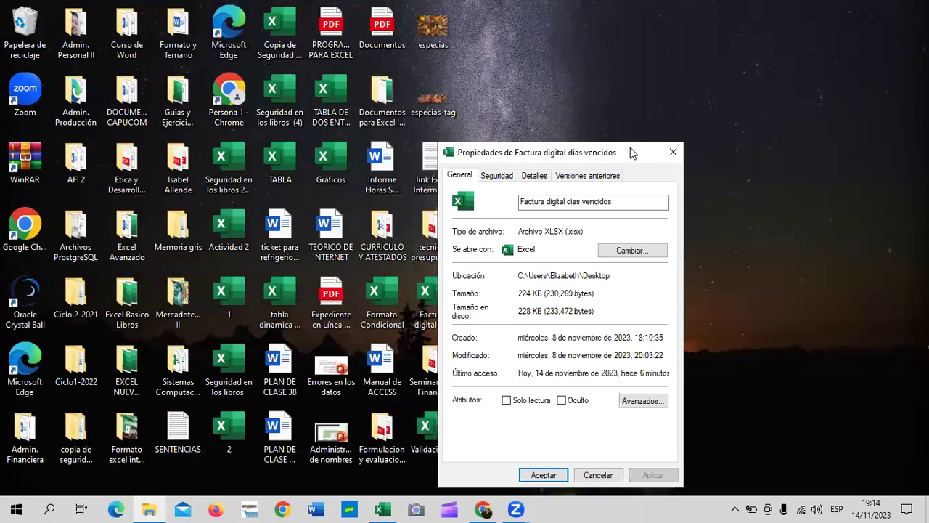
{"action": "left_click_drag", "start_coordinate": [636, 152], "coordinate": [605, 80]}
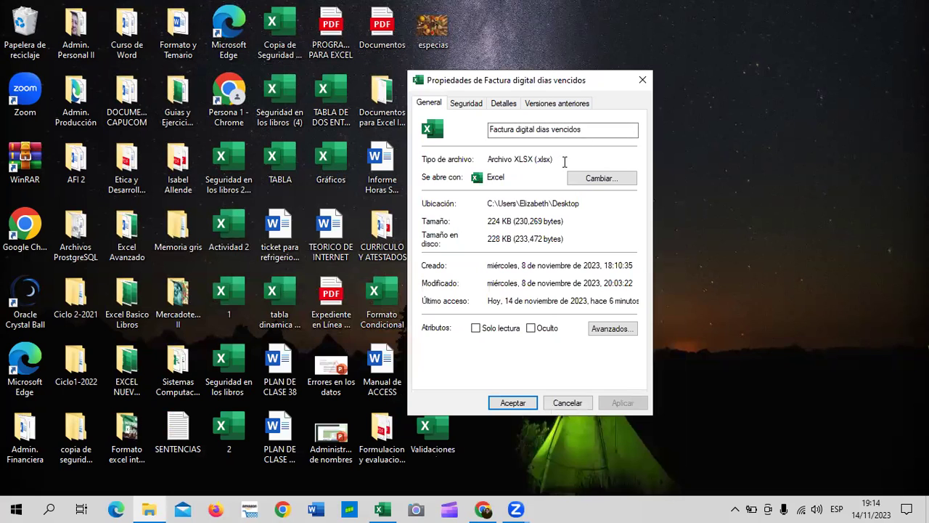
{"action": "left_click_drag", "start_coordinate": [578, 203], "coordinate": [486, 204]}
{"action": "right_click", "coordinate": [516, 203]}
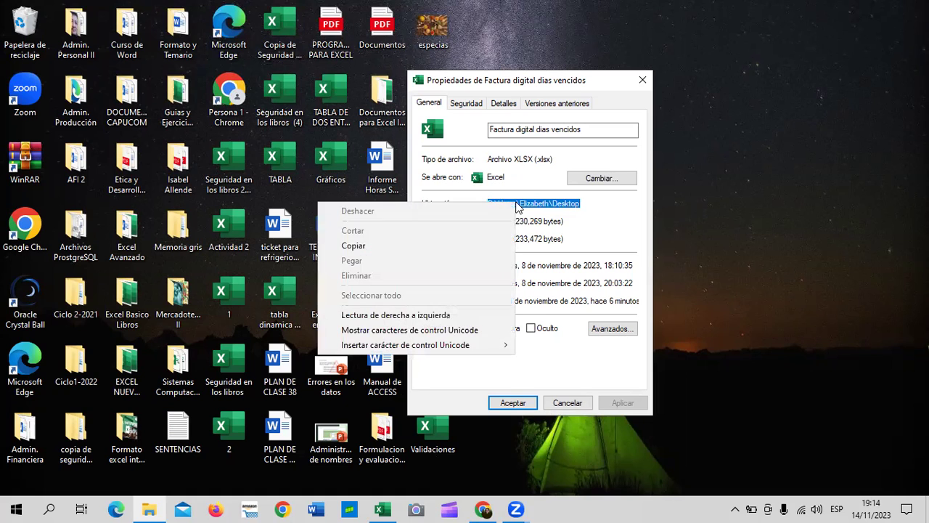
{"action": "left_click", "coordinate": [409, 249]}
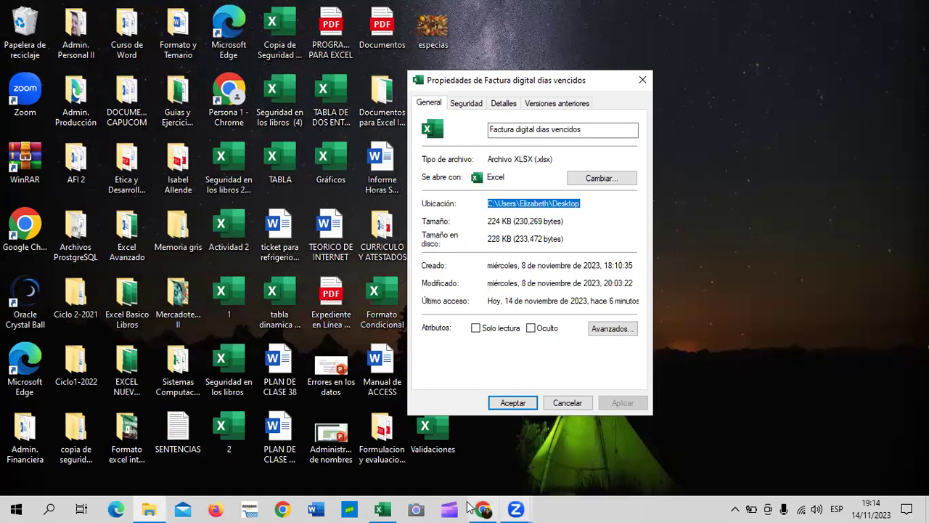
{"action": "left_click", "coordinate": [382, 509]}
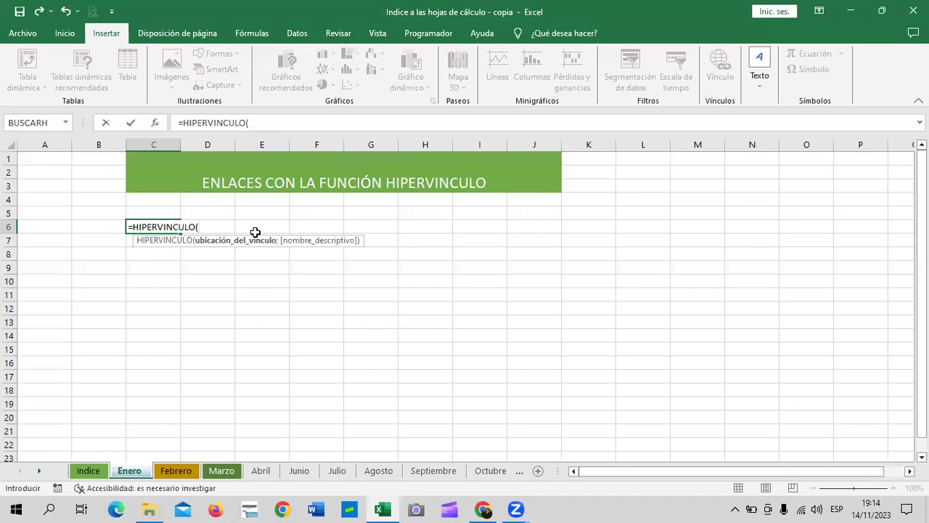
Insert the quoted Desktop folder path into C6's HIPERVINCULO formula, followed by a backslash
{"action": "type", "text": "\""}
{"action": "right_click", "coordinate": [212, 227]}
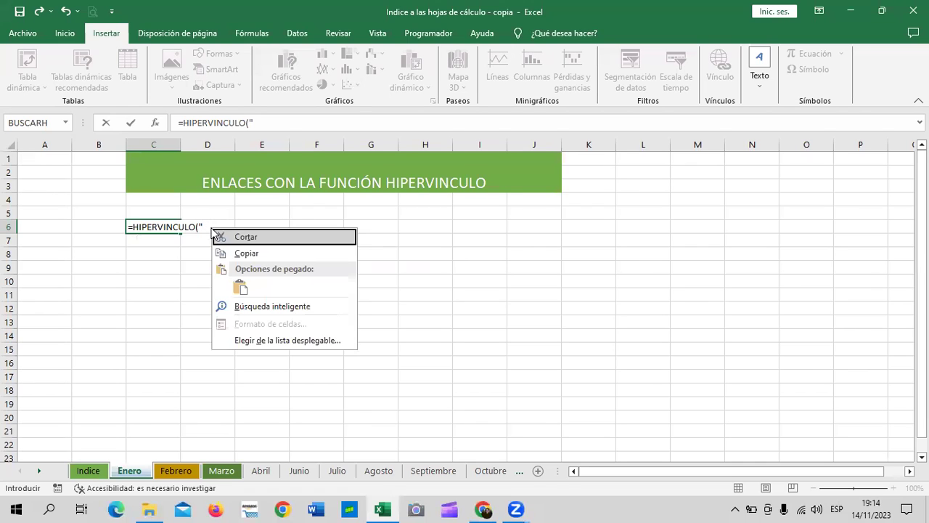
{"action": "left_click", "coordinate": [240, 290]}
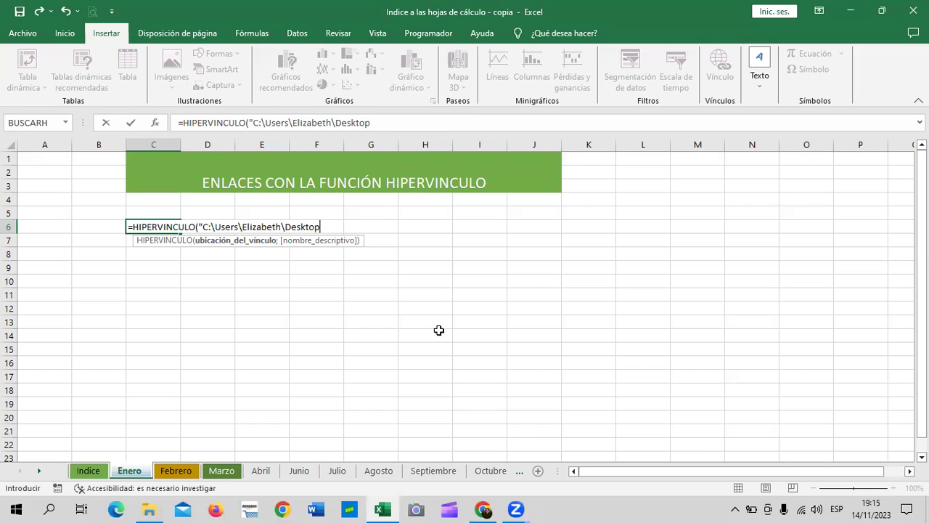
{"action": "type", "text": "\\"}
{"action": "key", "text": "BackSpace"}
Copy the file name 'Factura digital dias vencidos' from its Properties dialog and return to Excel
{"action": "left_click", "coordinate": [926, 508]}
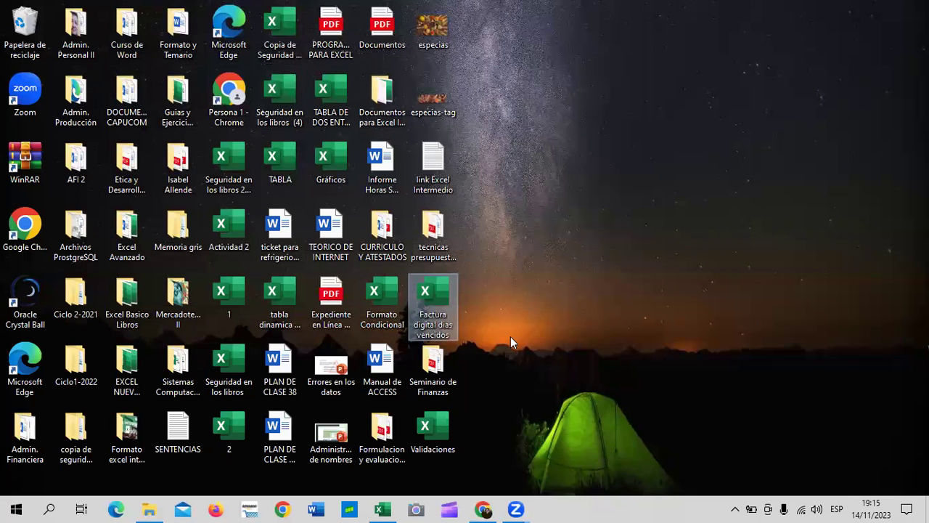
{"action": "right_click", "coordinate": [439, 292]}
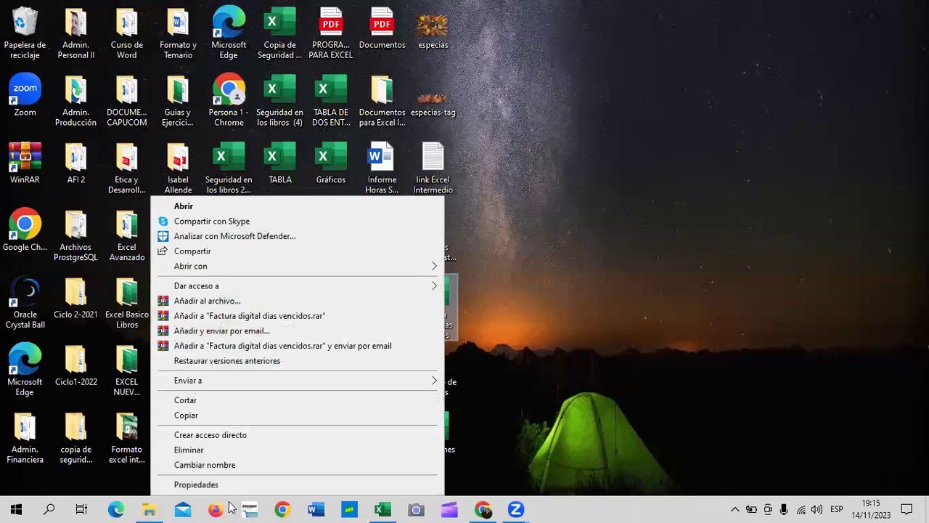
{"action": "left_click", "coordinate": [249, 485]}
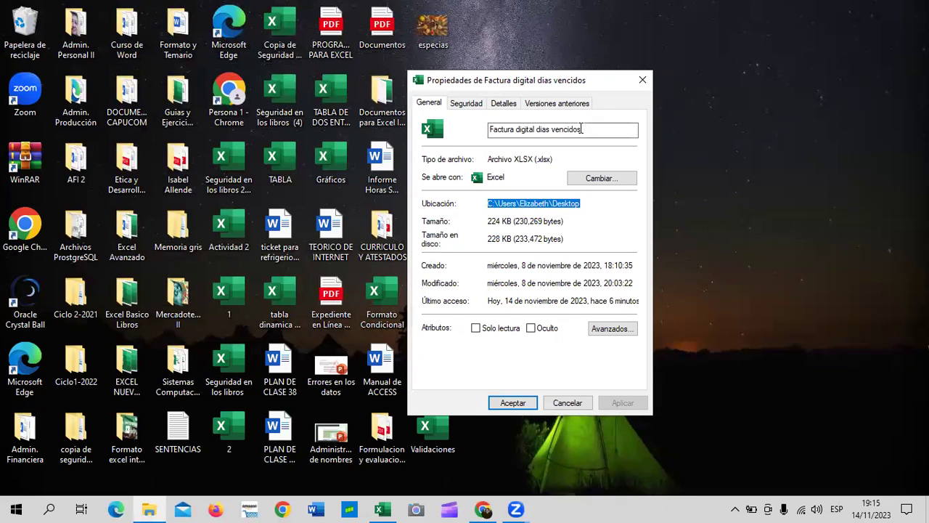
{"action": "left_click_drag", "start_coordinate": [581, 129], "coordinate": [489, 132]}
{"action": "right_click", "coordinate": [541, 131]}
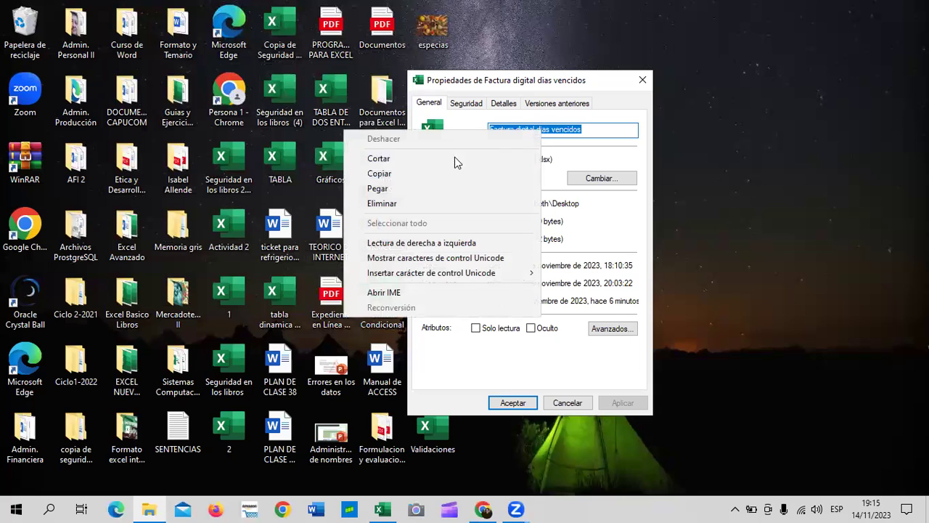
{"action": "left_click", "coordinate": [443, 171]}
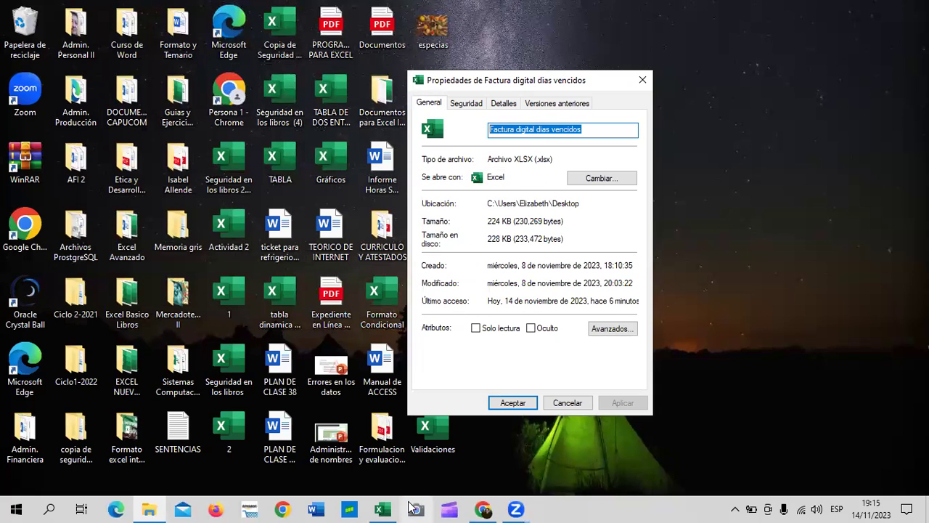
{"action": "mouse_move", "coordinate": [382, 508]}
{"action": "left_click", "coordinate": [401, 464]}
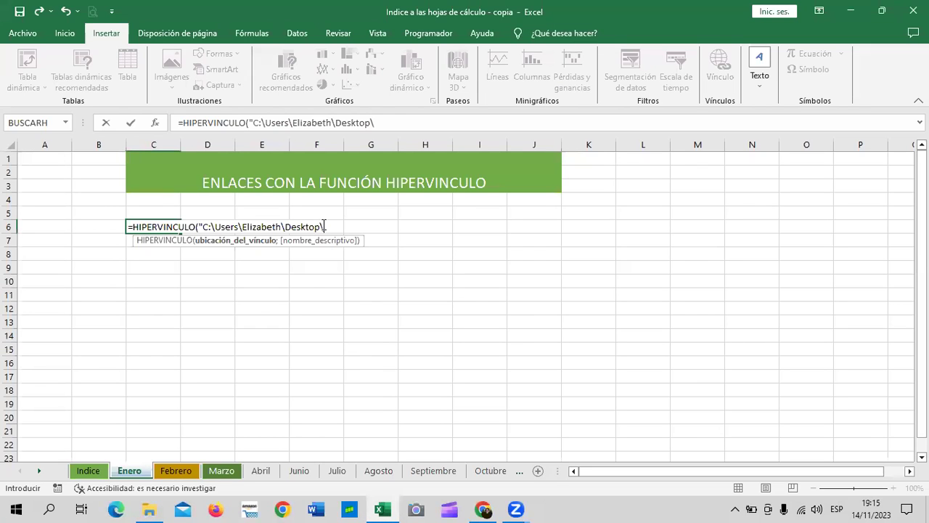
Complete C6's formula with the pasted file name, the .xlsx extension and the label 'Factura'
{"action": "right_click", "coordinate": [324, 227]}
{"action": "left_click", "coordinate": [336, 284]}
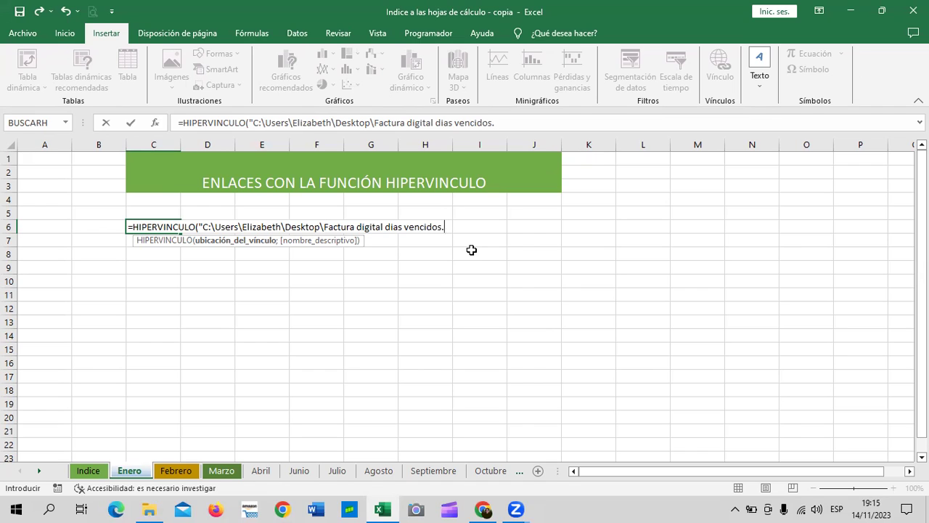
{"action": "type", "text": "X"}
{"action": "key", "text": "BackSpace"}
{"action": "key", "text": "BackSpace"}
{"action": "key", "text": "Caps_Lock"}
{"action": "type", "text": "xls"}
{"action": "type", "text": "x"}
{"action": "type", "text": "\""}
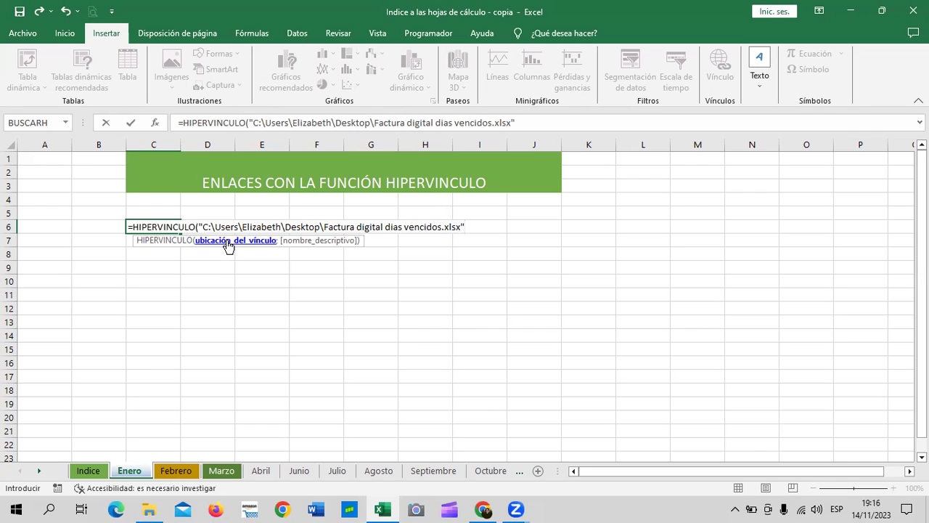
{"action": "type", "text": ";"}
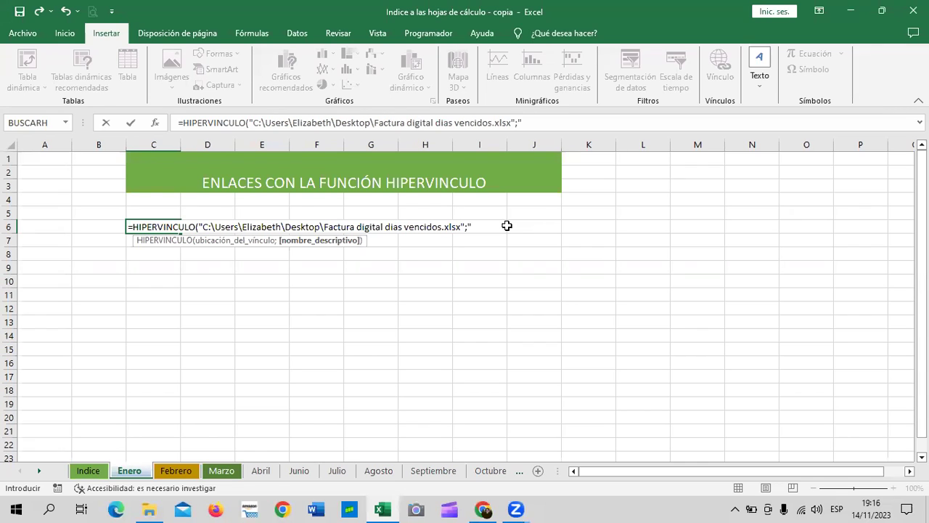
{"action": "type", "text": "Fa"}
{"action": "type", "text": "ctura"}
{"action": "type", "text": ")"}
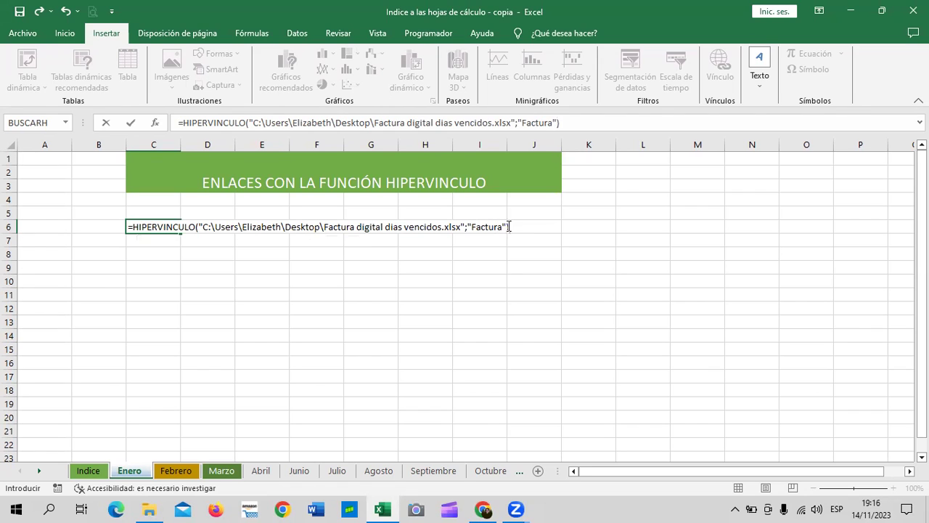
{"action": "key", "text": "Return"}
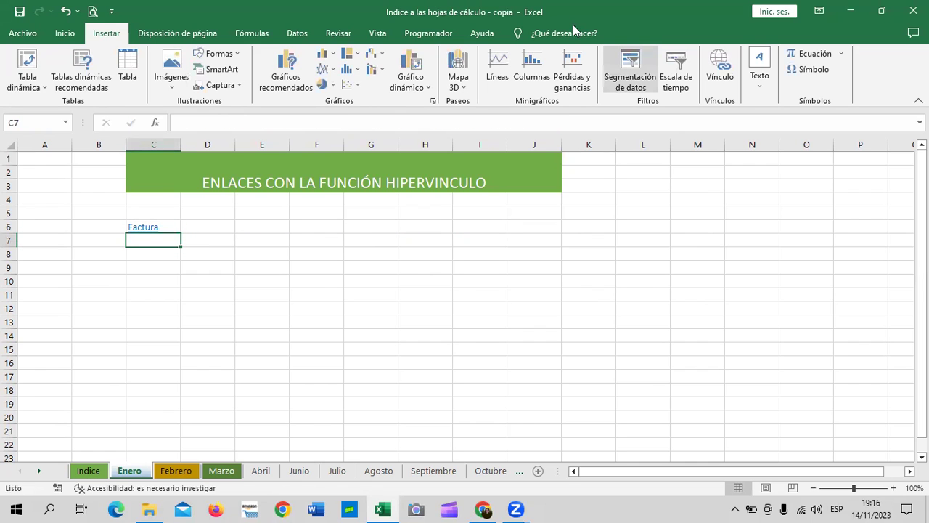
Enlarge the Factura link text in C6 to font size 14
{"action": "left_click", "coordinate": [283, 295]}
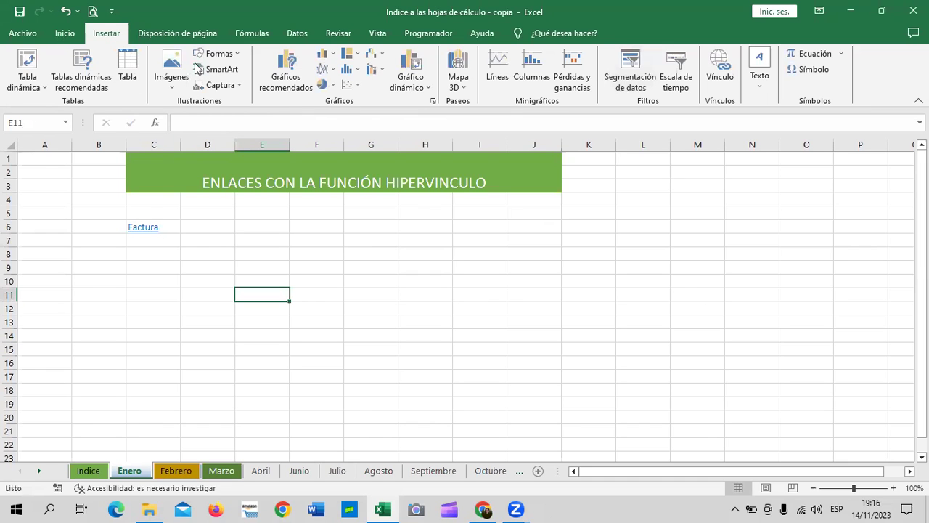
{"action": "left_click", "coordinate": [64, 33]}
{"action": "left_click", "coordinate": [171, 226]}
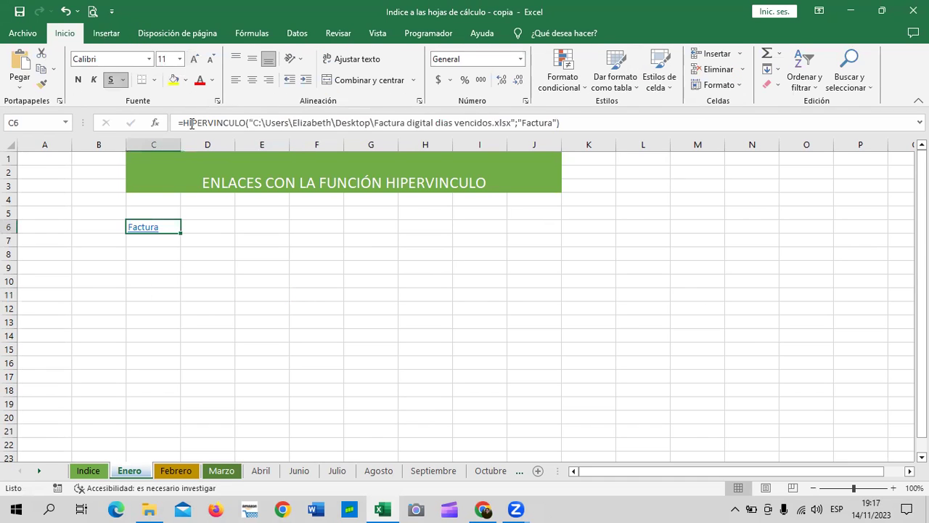
{"action": "left_click", "coordinate": [193, 60]}
{"action": "left_click", "coordinate": [193, 60]}
{"action": "left_click", "coordinate": [329, 320]}
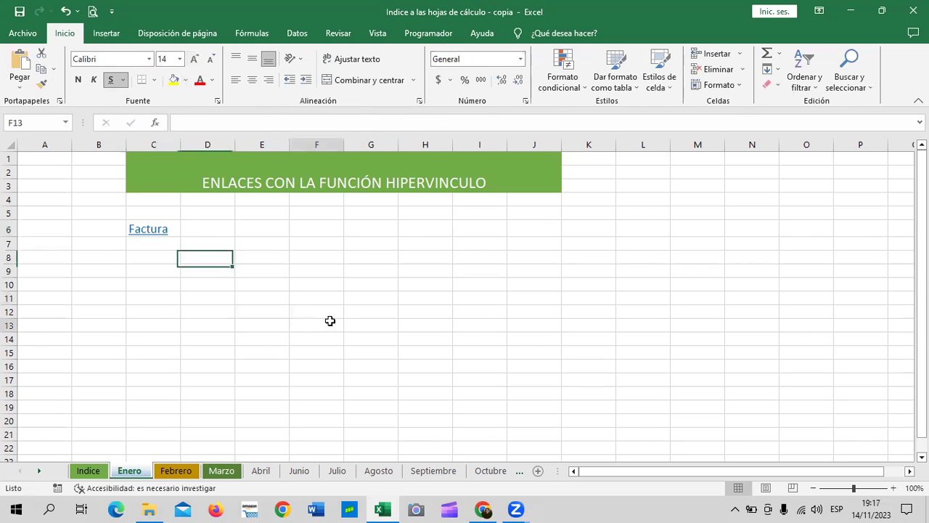
Follow the Factura link, accepting the security warnings to open the invoice workbook
{"action": "left_click", "coordinate": [140, 234]}
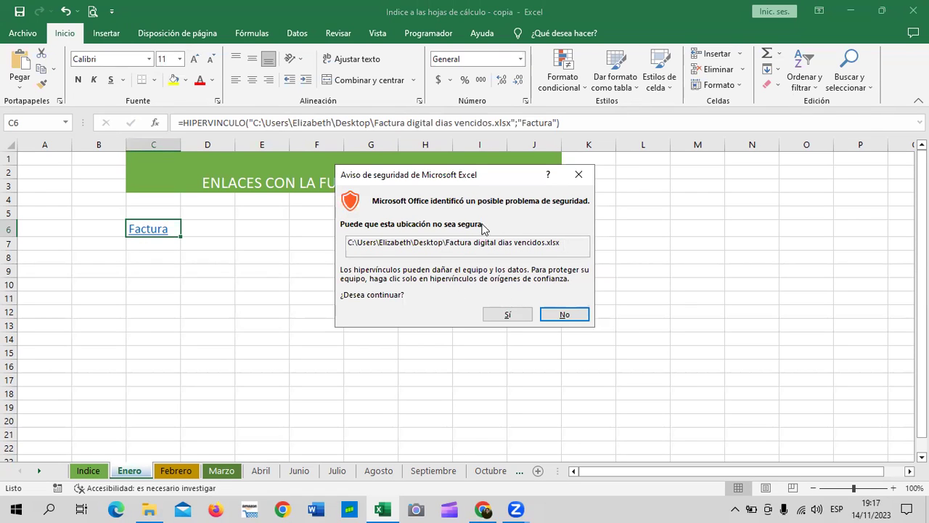
{"action": "left_click", "coordinate": [508, 314]}
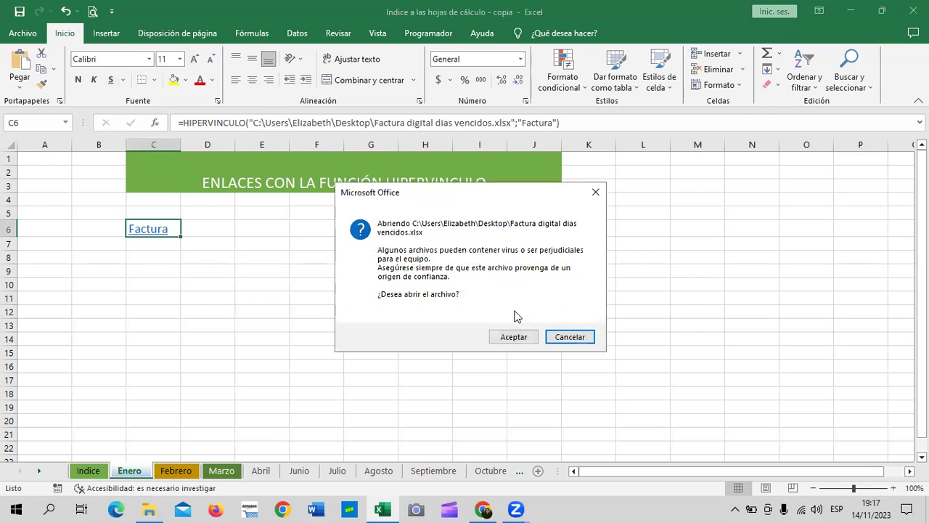
{"action": "left_click", "coordinate": [515, 335]}
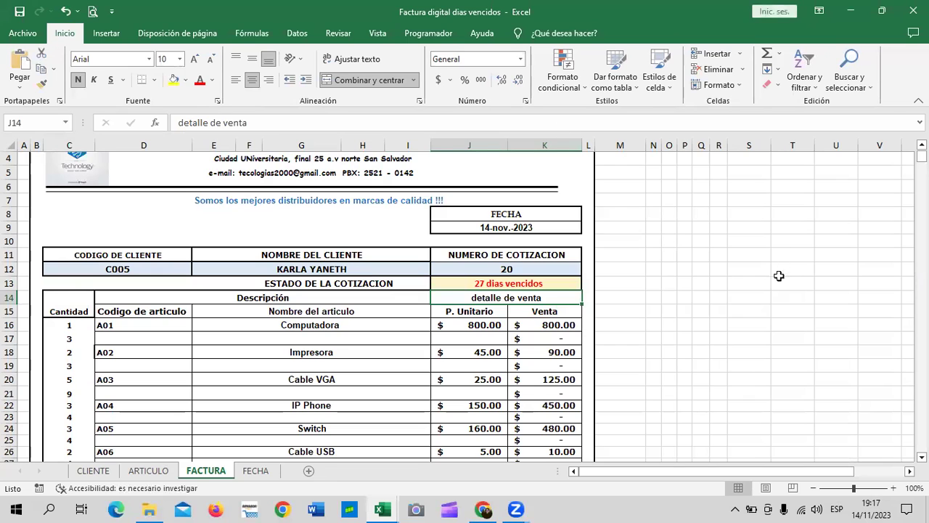
Scroll up and down through the FACTURA sheet of the opened invoice workbook
{"action": "scroll", "coordinate": [729, 317], "scroll_direction": "up", "scroll_amount": 1}
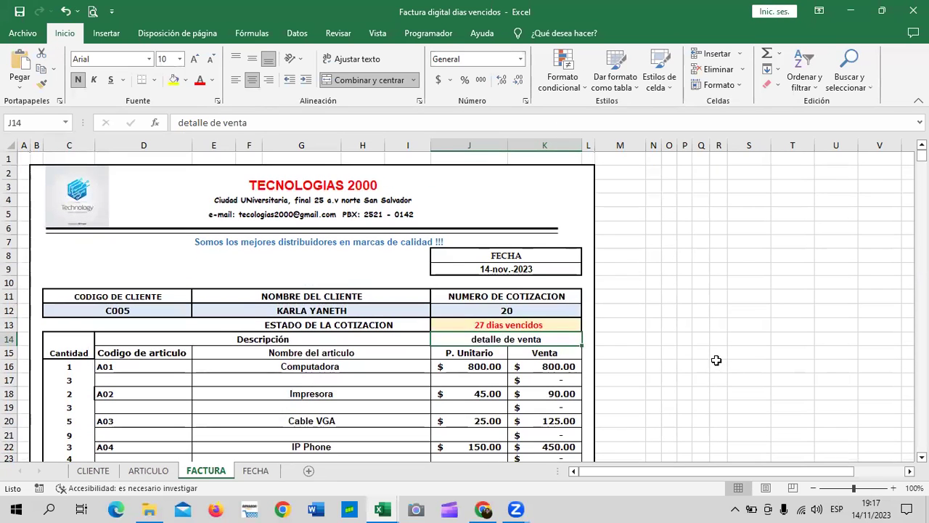
{"action": "scroll", "coordinate": [696, 357], "scroll_direction": "down", "scroll_amount": 11}
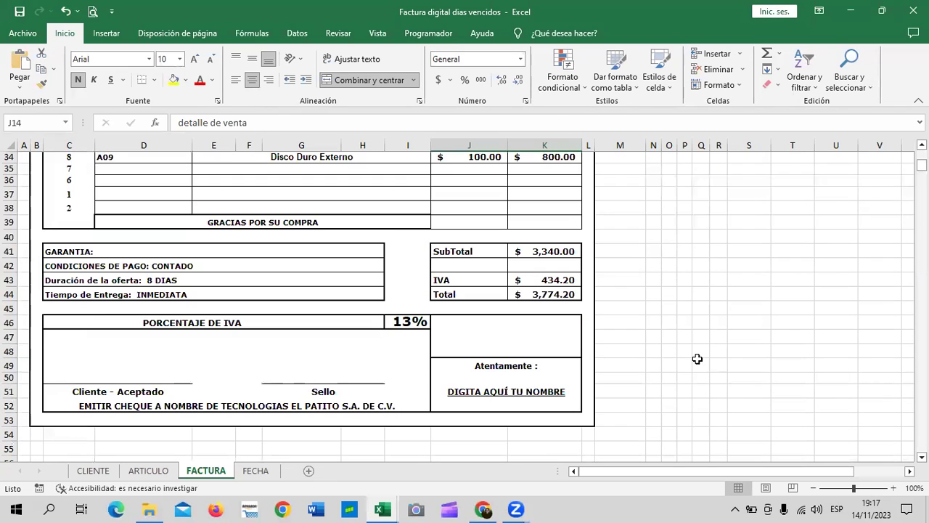
{"action": "scroll", "coordinate": [689, 368], "scroll_direction": "up", "scroll_amount": 4}
{"action": "scroll", "coordinate": [688, 368], "scroll_direction": "up", "scroll_amount": 7}
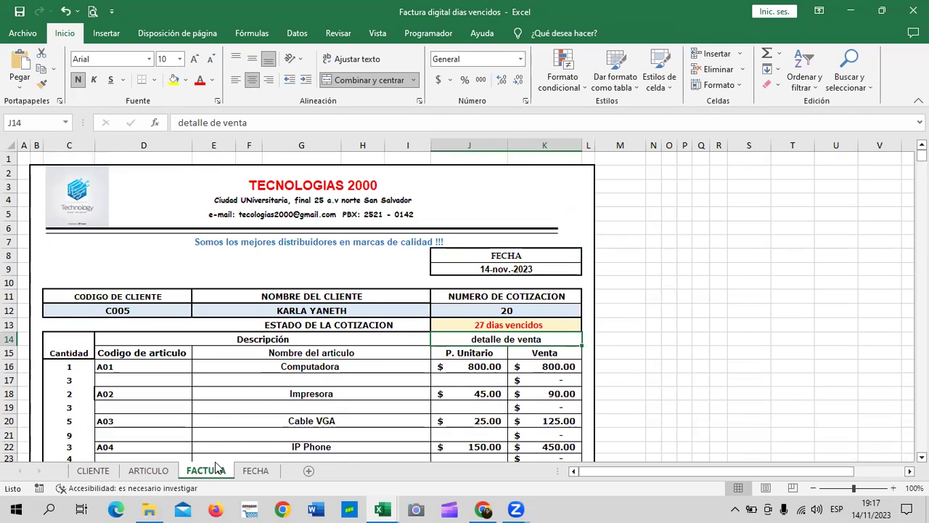
{"action": "scroll", "coordinate": [338, 369], "scroll_direction": "down", "scroll_amount": 4}
{"action": "scroll", "coordinate": [334, 374], "scroll_direction": "down", "scroll_amount": 6}
{"action": "scroll", "coordinate": [332, 381], "scroll_direction": "down", "scroll_amount": 4}
{"action": "scroll", "coordinate": [330, 385], "scroll_direction": "up", "scroll_amount": 5}
{"action": "scroll", "coordinate": [327, 390], "scroll_direction": "up", "scroll_amount": 6}
{"action": "scroll", "coordinate": [323, 390], "scroll_direction": "up", "scroll_amount": 3}
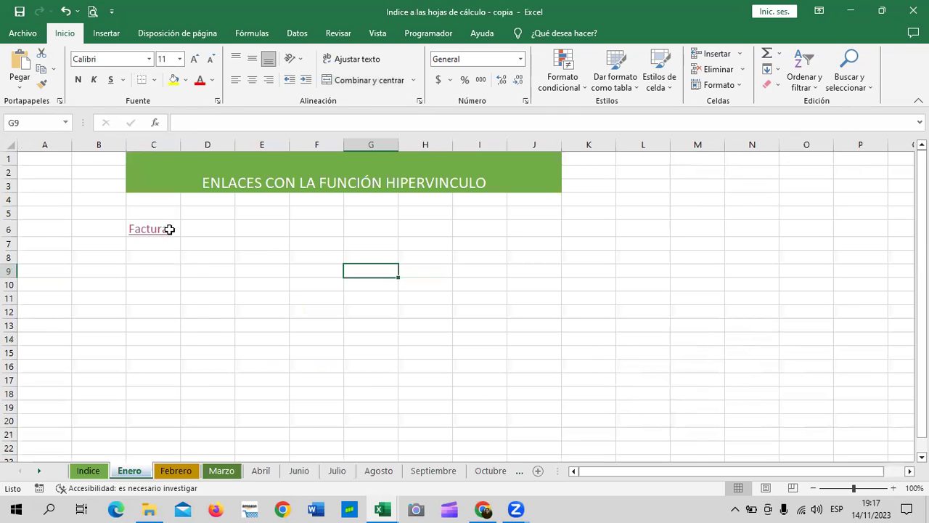
Reopen C6's HIPERVINCULO formula for editing and commit it again
{"action": "right_click", "coordinate": [166, 228]}
{"action": "left_click", "coordinate": [625, 122]}
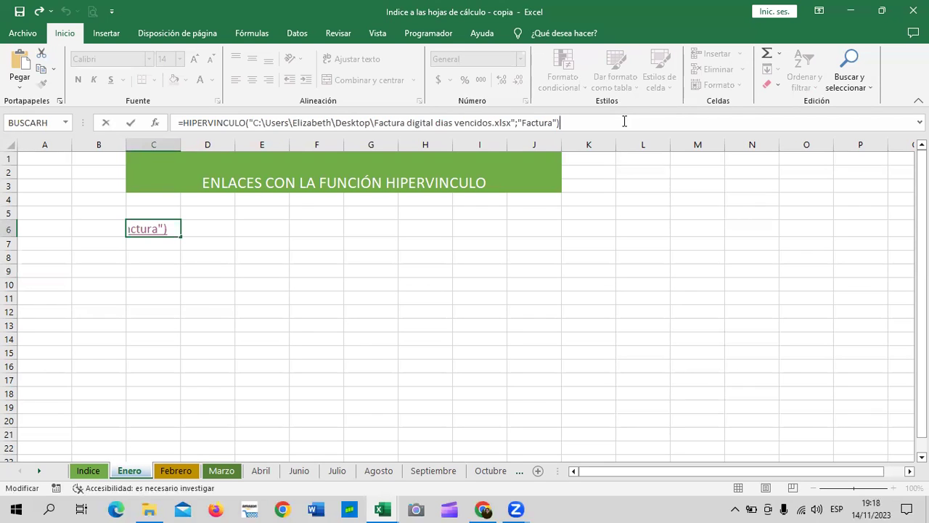
{"action": "key", "text": "Return"}
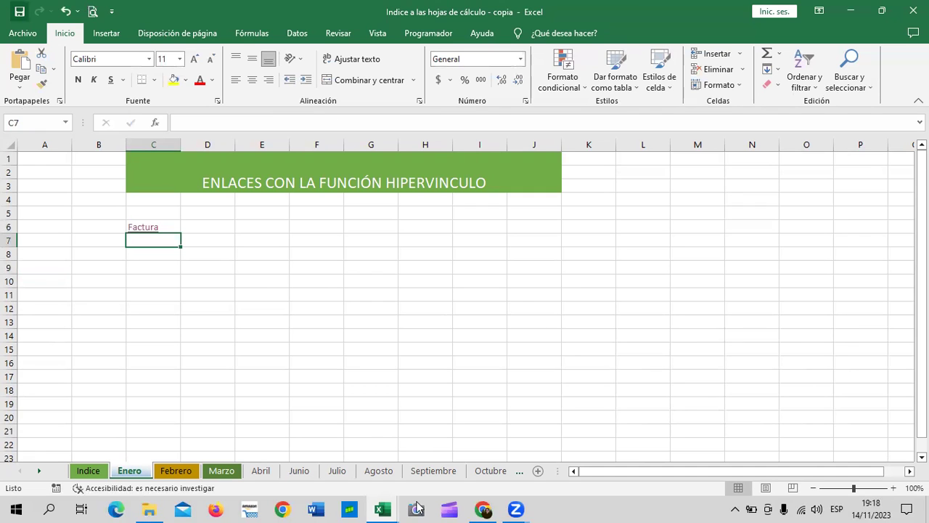
Close the invoice workbook without saving and minimize Excel to the desktop
{"action": "mouse_move", "coordinate": [382, 509]}
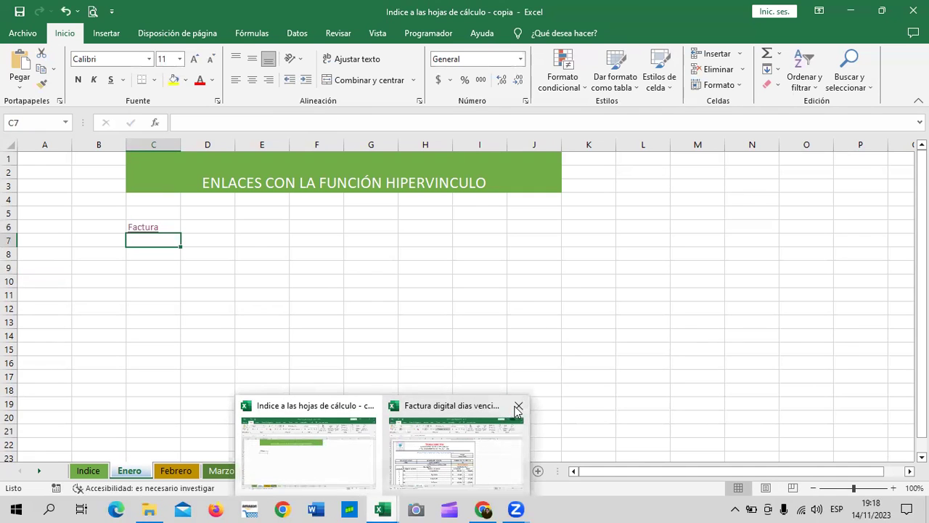
{"action": "left_click", "coordinate": [517, 406]}
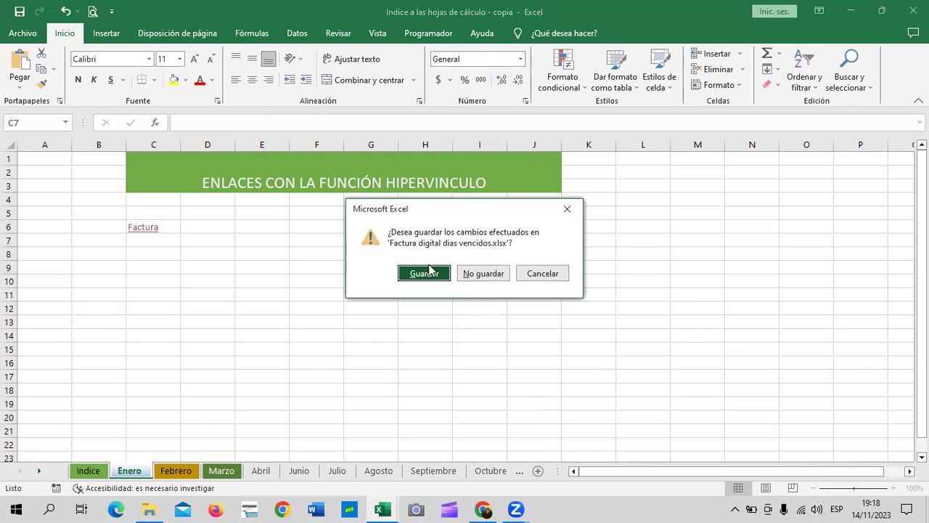
{"action": "left_click", "coordinate": [482, 274]}
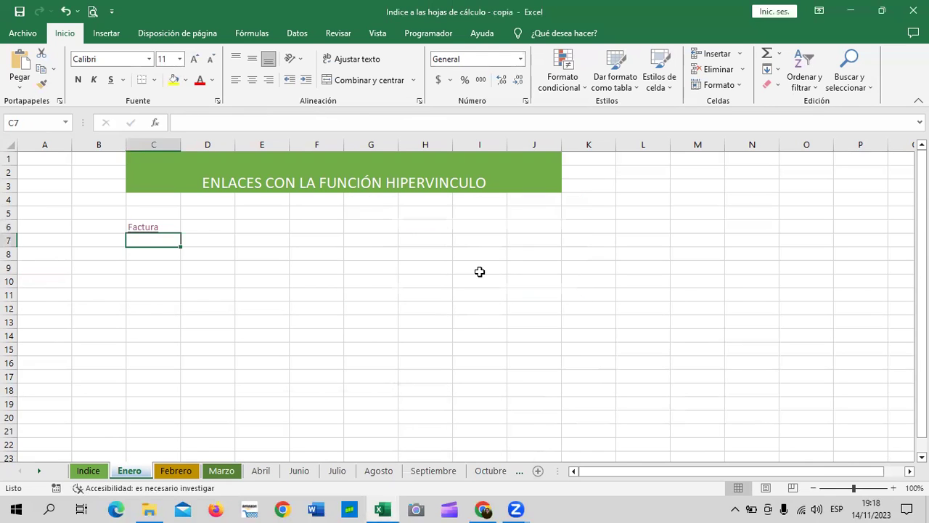
{"action": "left_click", "coordinate": [534, 264]}
{"action": "left_click", "coordinate": [255, 233]}
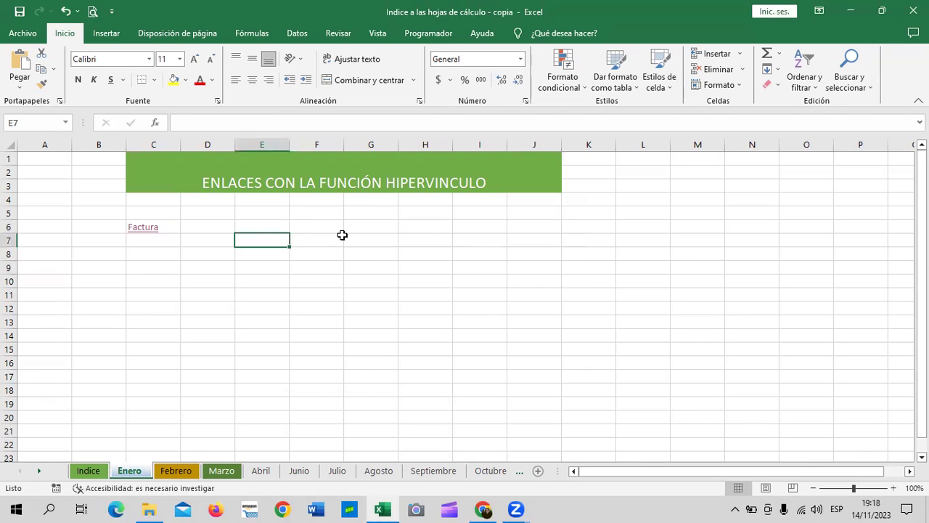
{"action": "left_click", "coordinate": [323, 228]}
{"action": "left_click", "coordinate": [851, 11]}
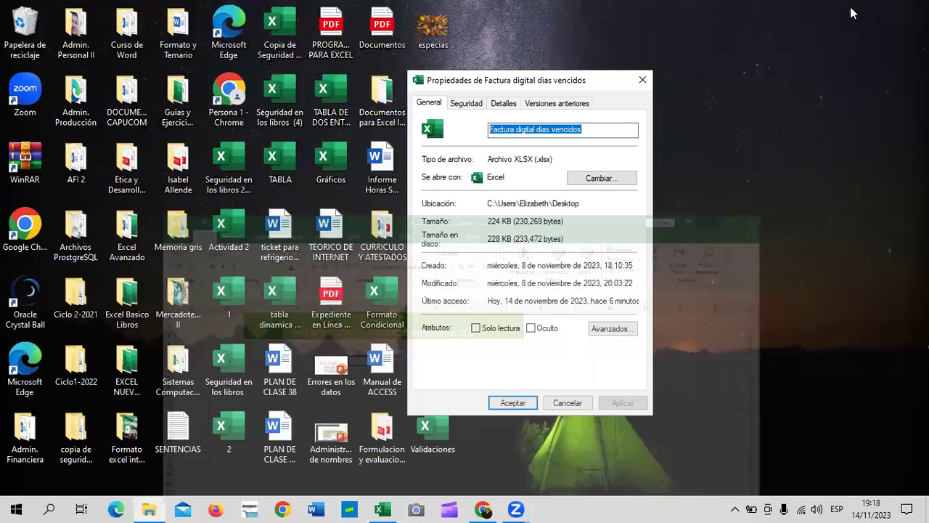
Open the TEORICO DE INTERNET document on the desktop to check it, then close Word
{"action": "left_click", "coordinate": [642, 82]}
{"action": "left_click", "coordinate": [394, 167]}
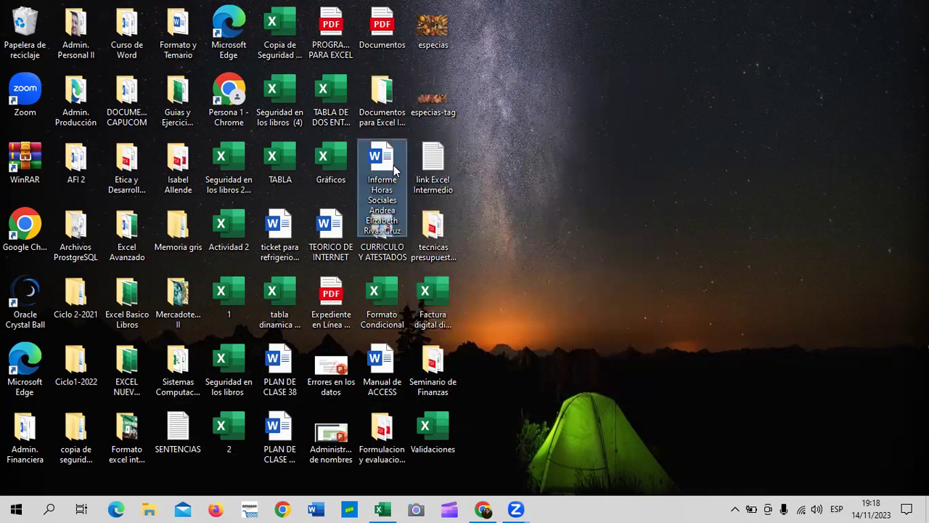
{"action": "right_click", "coordinate": [334, 229]}
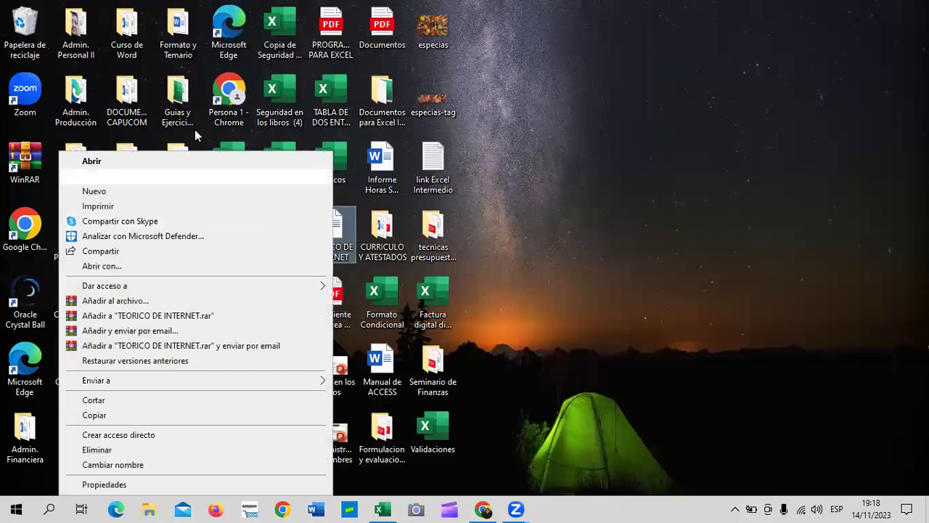
{"action": "left_click", "coordinate": [129, 162]}
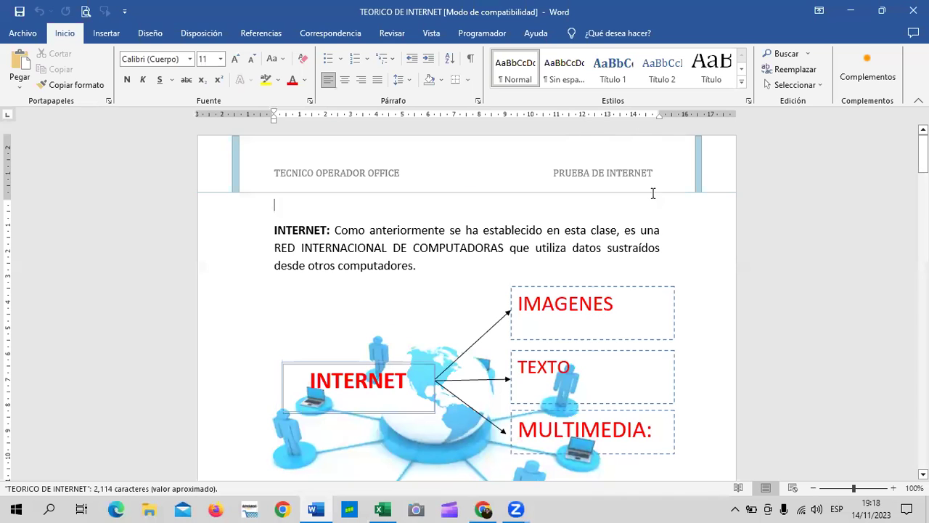
{"action": "scroll", "coordinate": [465, 312], "scroll_direction": "down", "scroll_amount": 5}
{"action": "key", "text": "alt+F4"}
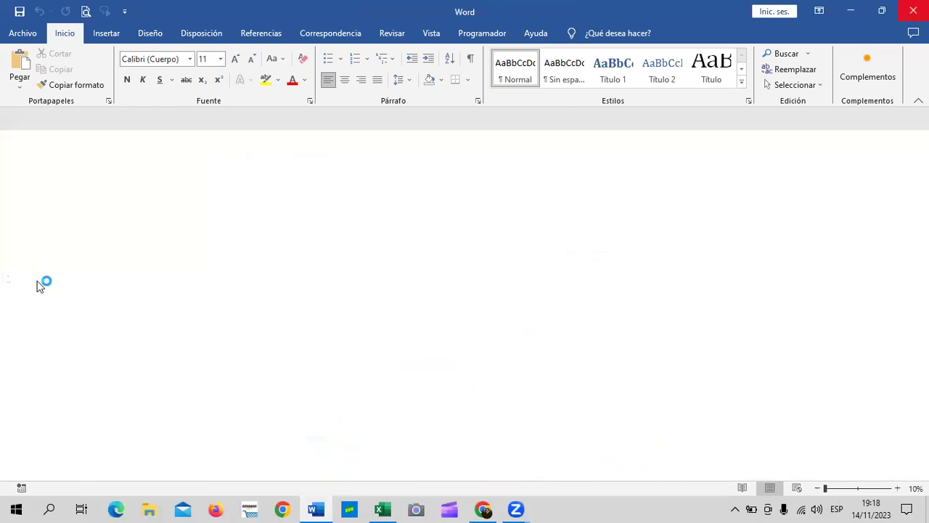
Copy the TEORICO DE INTERNET file's folder location from its Properties and return to Excel
{"action": "right_click", "coordinate": [328, 221]}
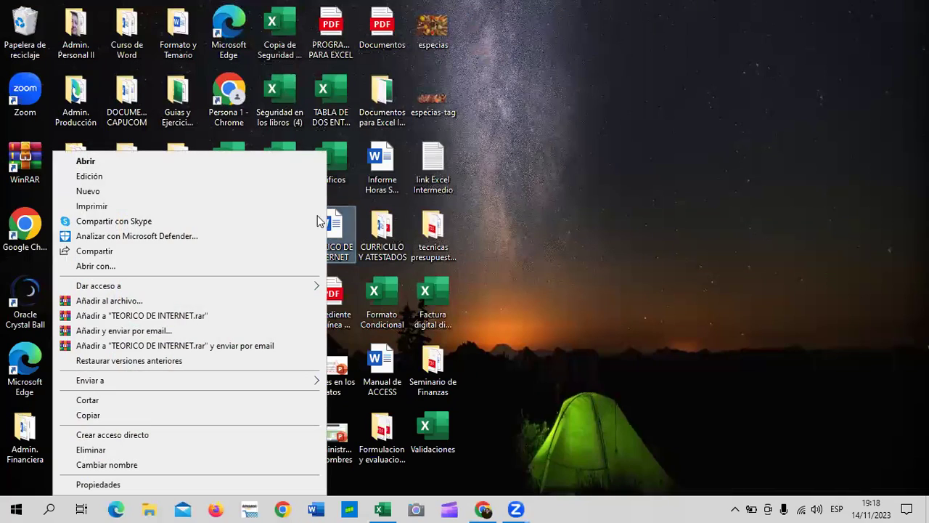
{"action": "left_click", "coordinate": [160, 484]}
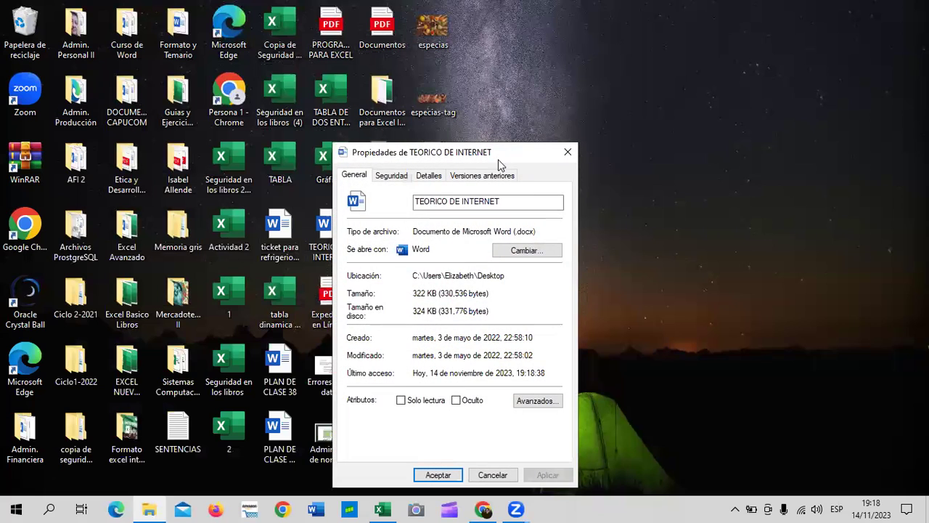
{"action": "left_click_drag", "start_coordinate": [519, 154], "coordinate": [629, 95]}
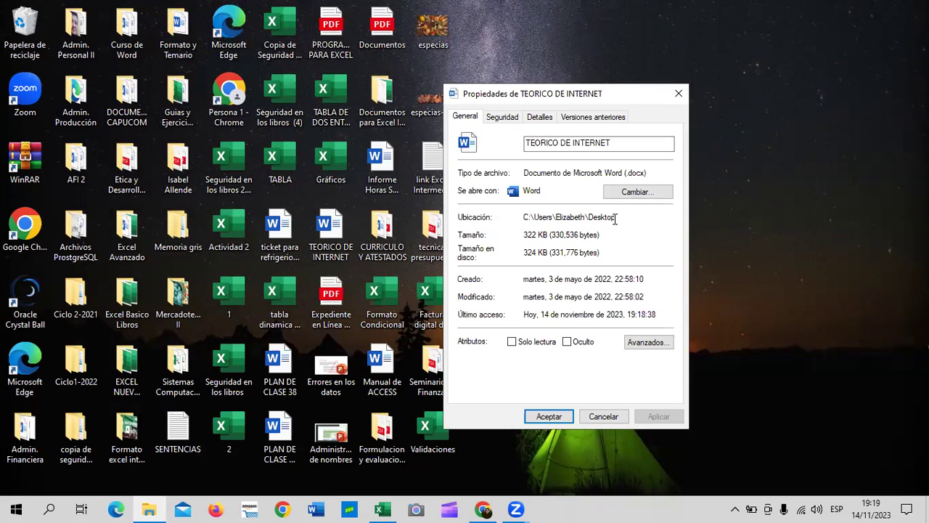
{"action": "left_click_drag", "start_coordinate": [616, 217], "coordinate": [517, 217]}
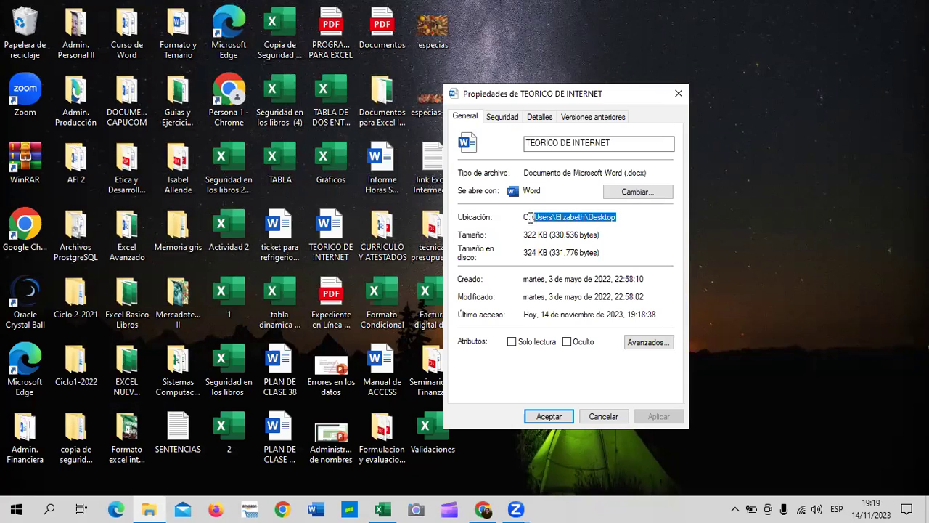
{"action": "right_click", "coordinate": [583, 220]}
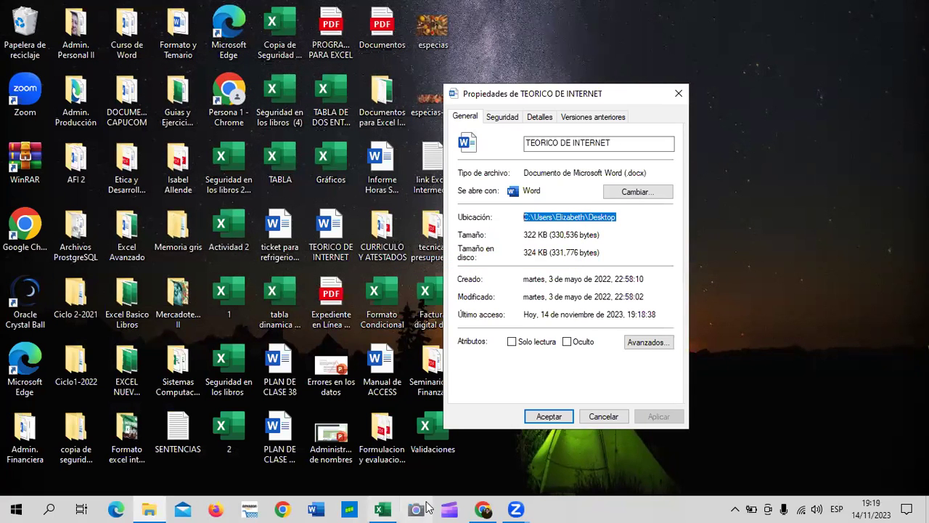
{"action": "mouse_move", "coordinate": [383, 508]}
{"action": "left_click", "coordinate": [397, 464]}
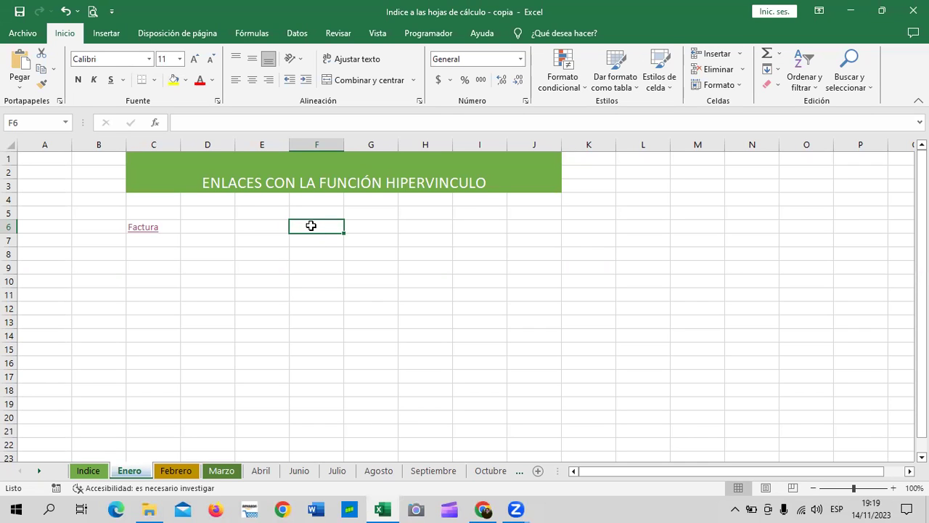
Start =HIPERVINCULO in F6 with the pasted Desktop folder path and a trailing backslash
{"action": "type", "text": "=hiper"}
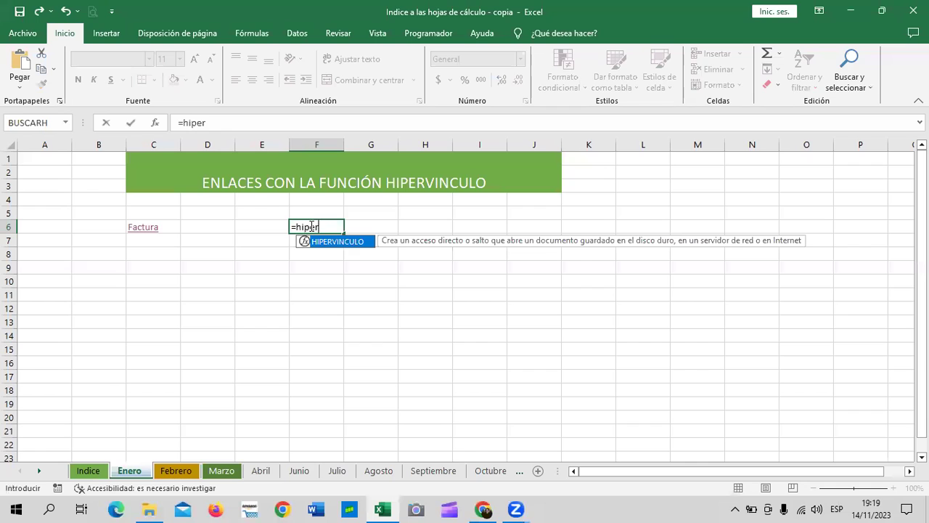
{"action": "double_click", "coordinate": [356, 247]}
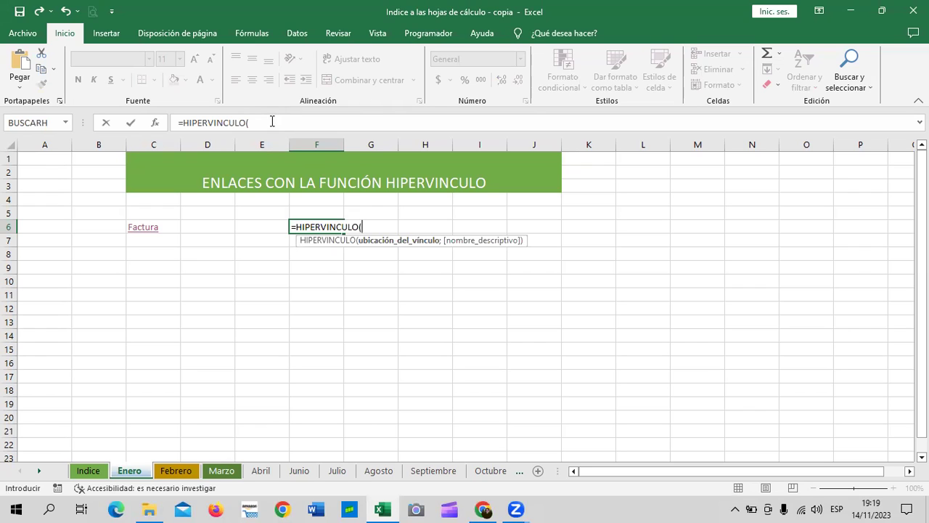
{"action": "type", "text": "C:\\Users\\Elizabeth\\Desktop"}
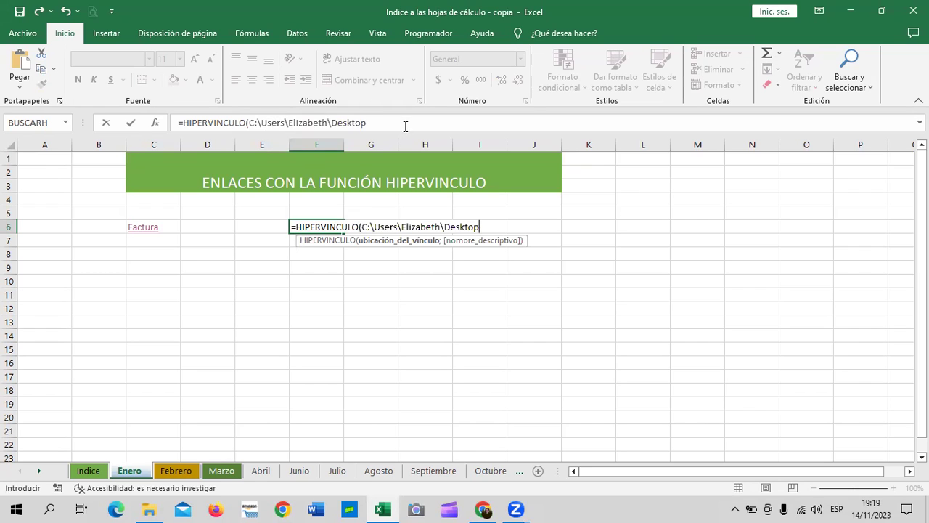
{"action": "left_click", "coordinate": [402, 123]}
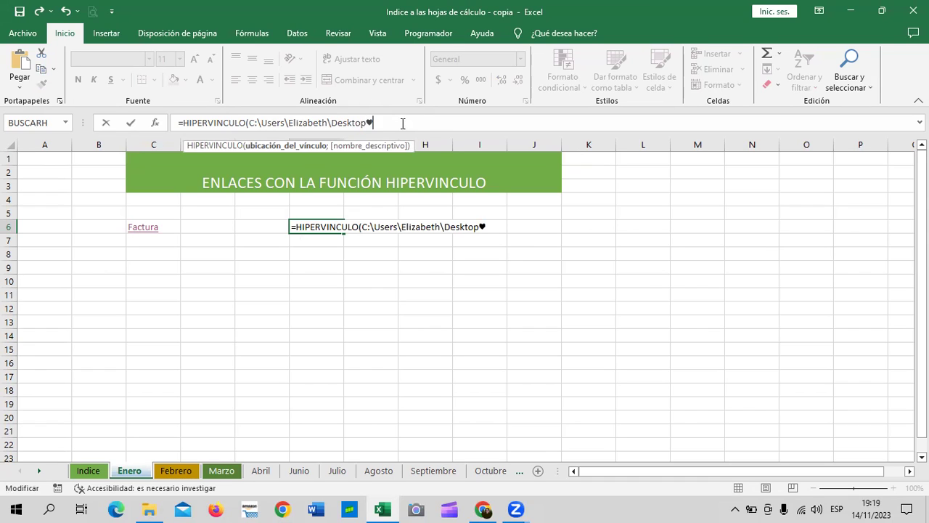
{"action": "type", "text": "\\"}
Copy the TEORICO DE INTERNET file name from its properties and paste it after the path
{"action": "left_click", "coordinate": [850, 11]}
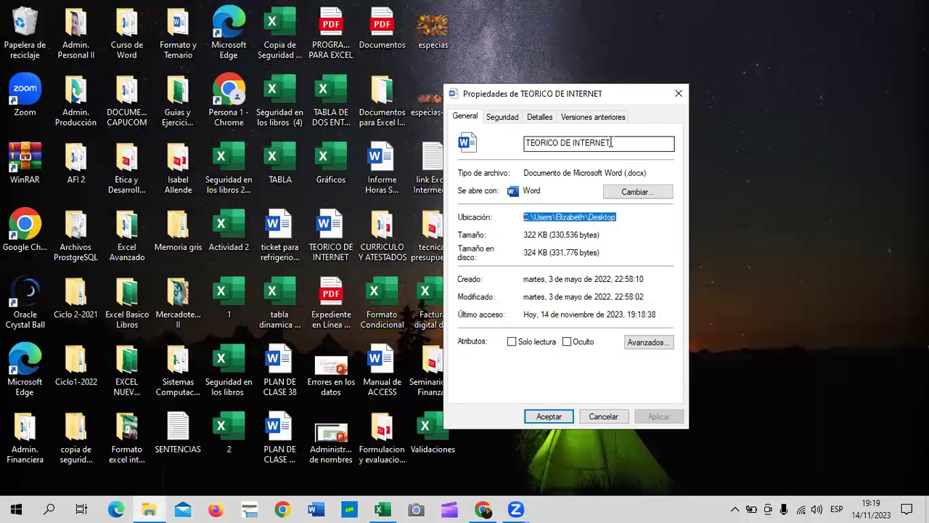
{"action": "left_click_drag", "start_coordinate": [611, 142], "coordinate": [524, 143]}
{"action": "key", "text": "ctrl+c"}
{"action": "right_click", "coordinate": [564, 145]}
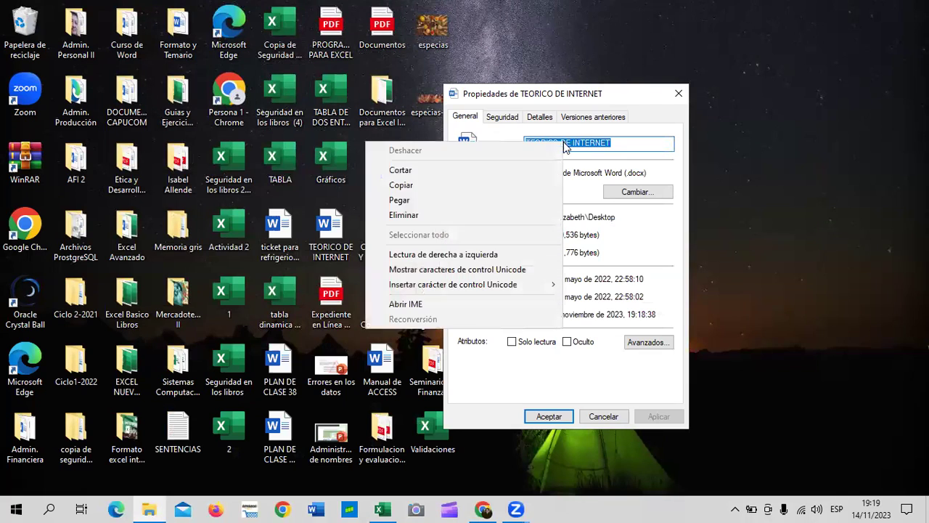
{"action": "left_click", "coordinate": [434, 185]}
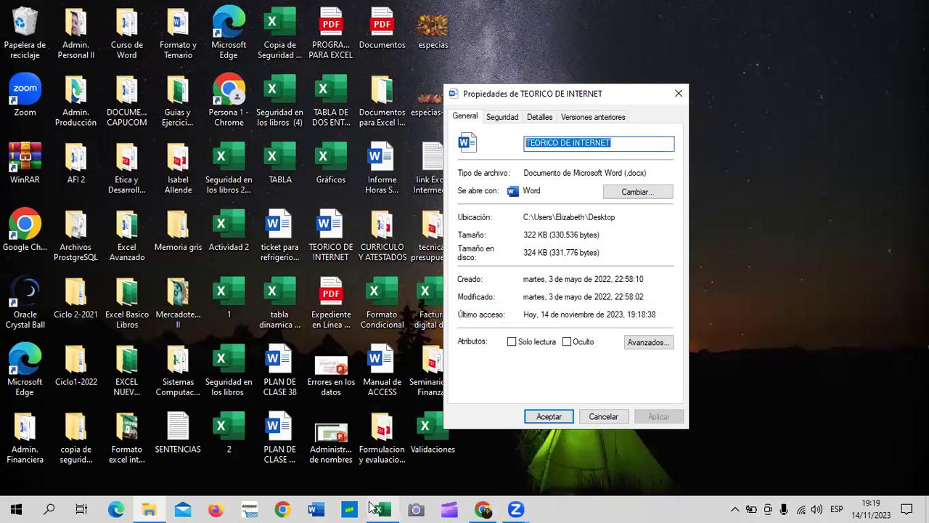
{"action": "mouse_move", "coordinate": [379, 508]}
{"action": "left_click", "coordinate": [394, 469]}
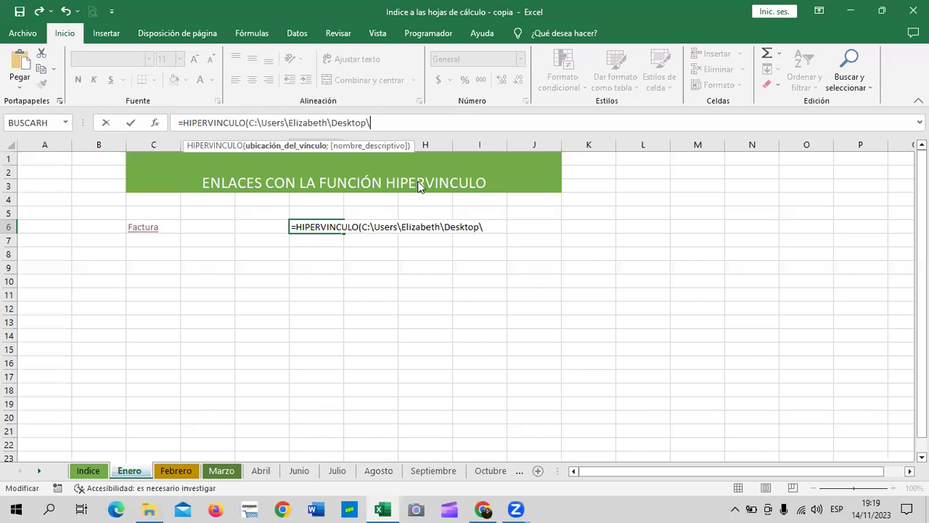
{"action": "key", "text": "ctrl+v"}
Put an opening quote before the path and finish the file name with .Docx
{"action": "left_click", "coordinate": [247, 122]}
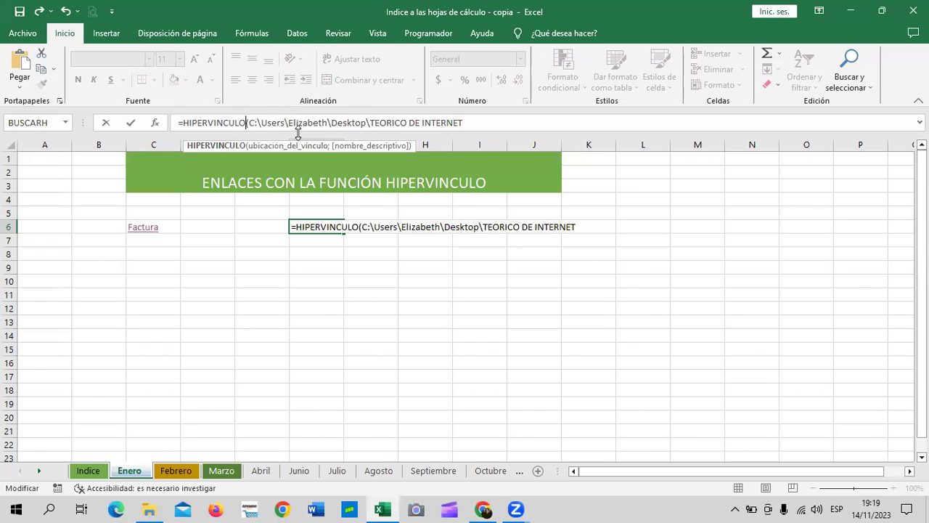
{"action": "left_click", "coordinate": [249, 122]}
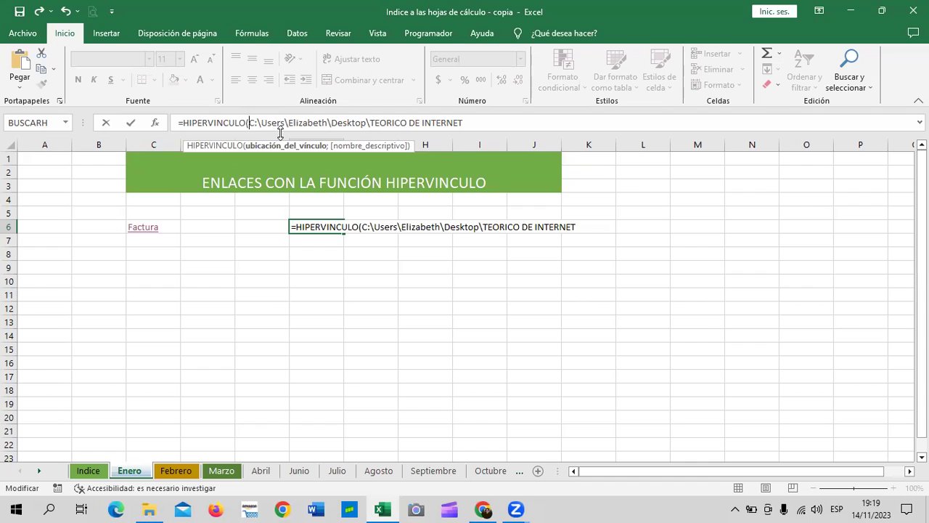
{"action": "type", "text": "\""}
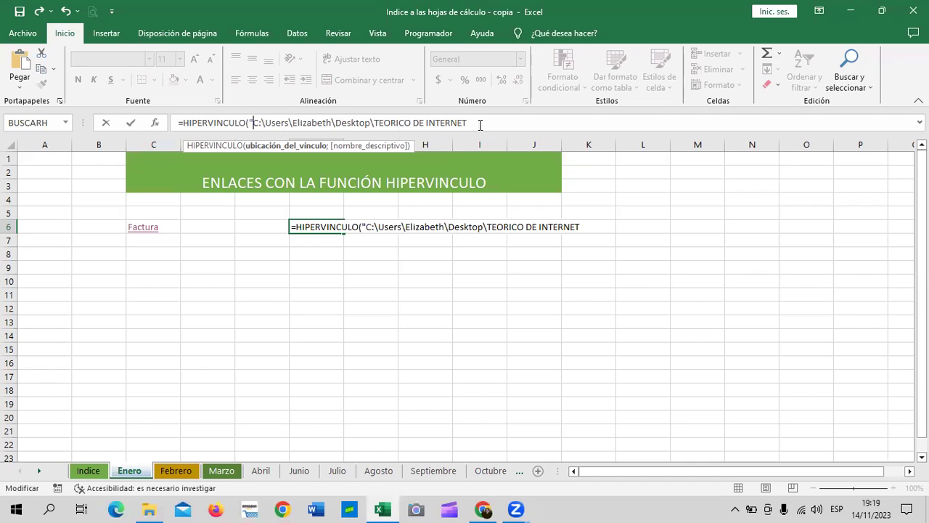
{"action": "left_click", "coordinate": [473, 122]}
{"action": "type", "text": "."}
{"action": "type", "text": "Doc"}
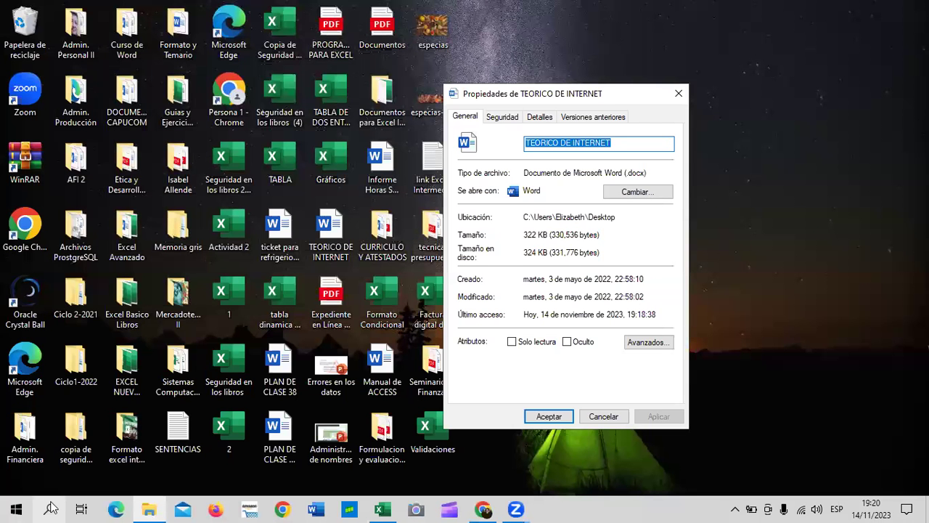
{"action": "left_click", "coordinate": [380, 509]}
{"action": "type", "text": "x\""}
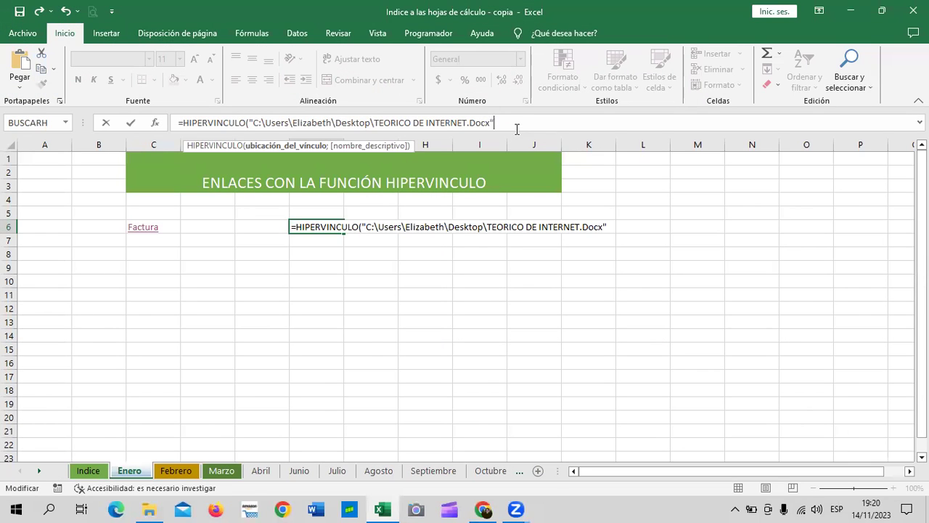
{"action": "type", "text": ";\""}
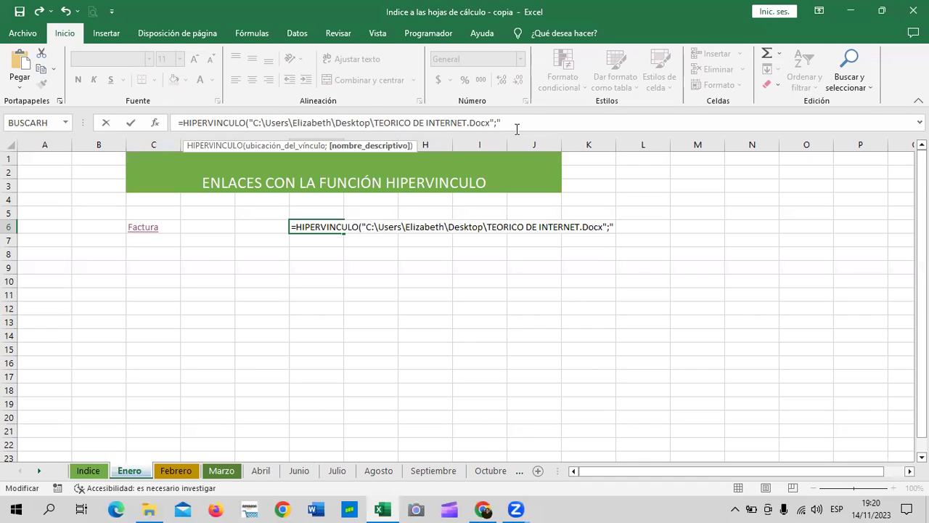
Add the label 'Examen en Word' and commit the F6 HIPERVINCULO formula
{"action": "type", "text": "Exmaen"}
{"action": "key", "text": "BackSpace"}
{"action": "key", "text": "BackSpace"}
{"action": "key", "text": "BackSpace"}
{"action": "key", "text": "BackSpace"}
{"action": "key", "text": "BackSpace"}
{"action": "type", "text": "amen en "}
{"action": "type", "text": "Word"}
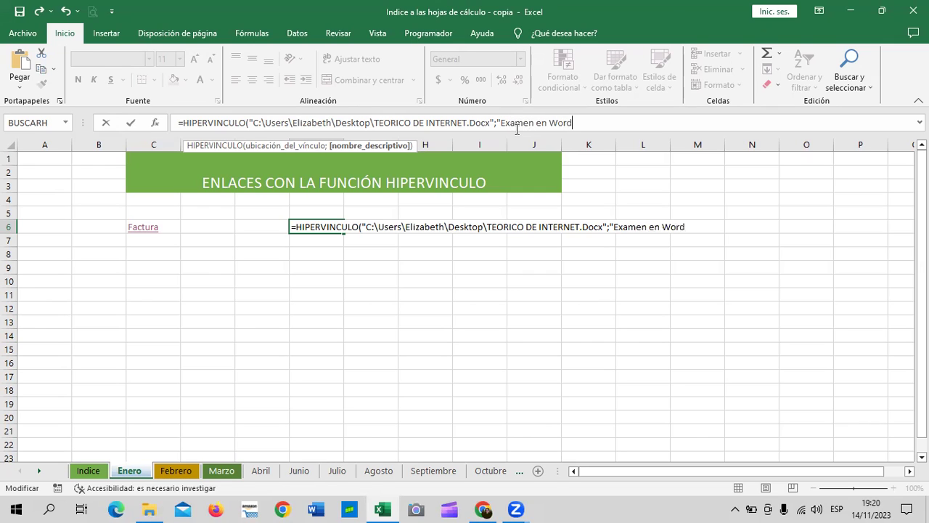
{"action": "type", "text": "\""}
{"action": "type", "text": ")"}
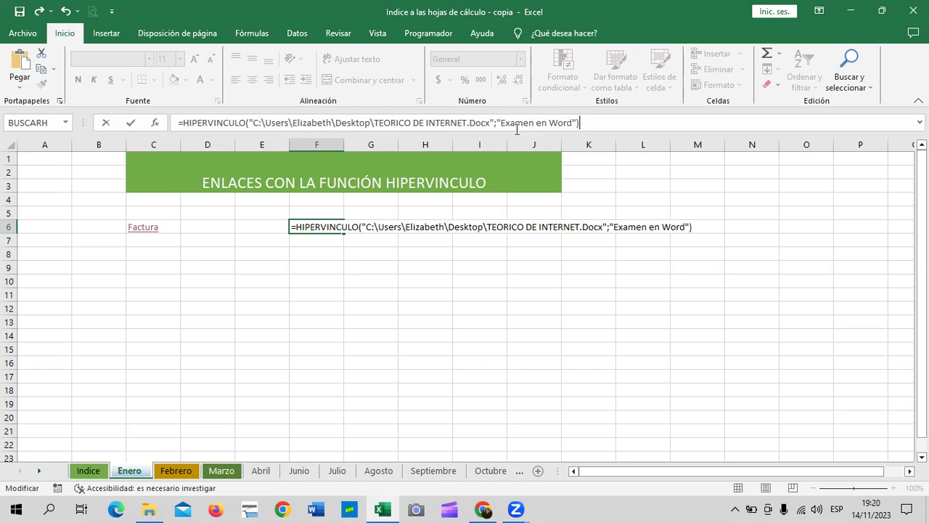
{"action": "key", "text": "Return"}
{"action": "left_click", "coordinate": [409, 307]}
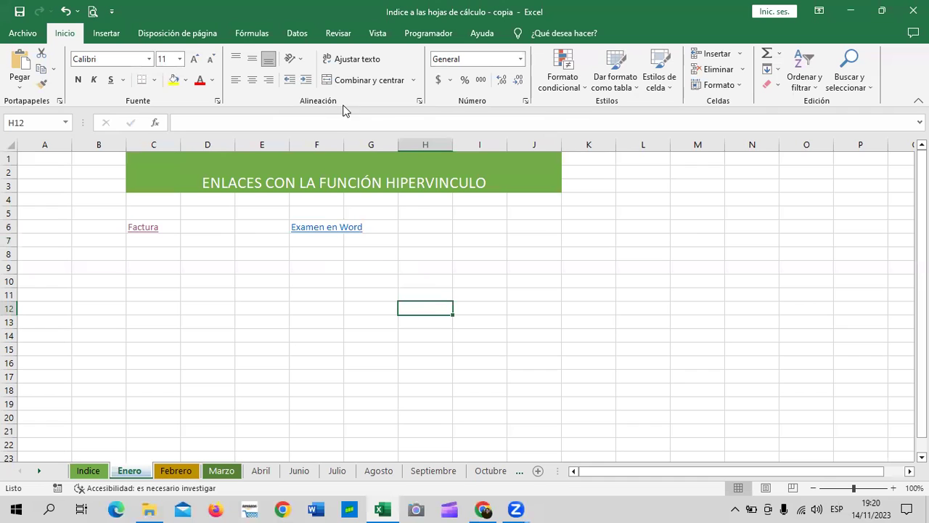
Widen column F, then follow the Examen en Word link and scroll through the opened document
{"action": "left_click_drag", "start_coordinate": [344, 145], "coordinate": [371, 145]}
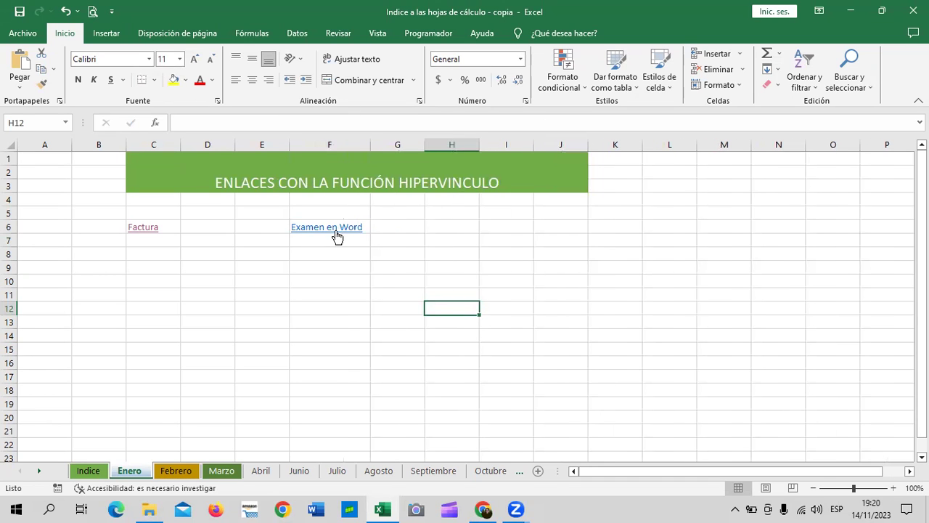
{"action": "left_click", "coordinate": [335, 234]}
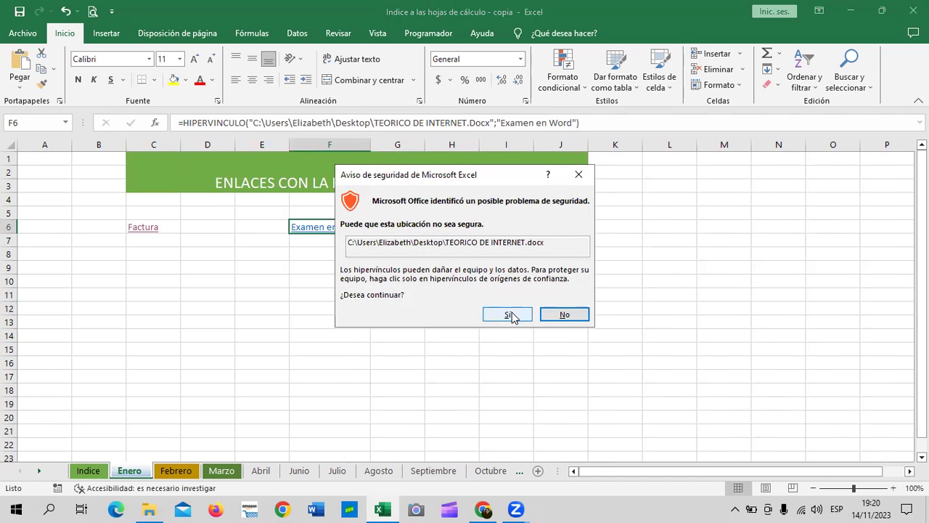
{"action": "left_click", "coordinate": [510, 314]}
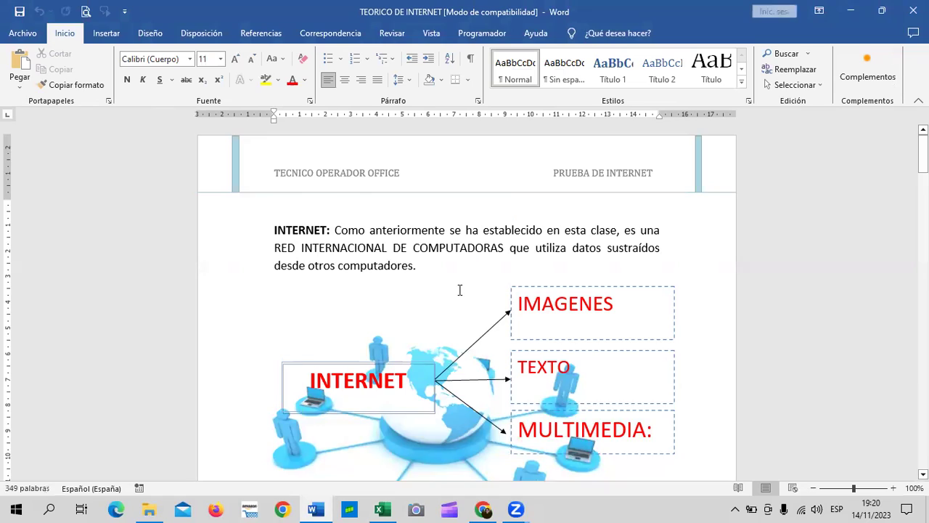
{"action": "scroll", "coordinate": [458, 292], "scroll_direction": "down", "scroll_amount": 4}
{"action": "scroll", "coordinate": [458, 293], "scroll_direction": "down", "scroll_amount": 8}
{"action": "scroll", "coordinate": [458, 293], "scroll_direction": "down", "scroll_amount": 4}
{"action": "scroll", "coordinate": [458, 293], "scroll_direction": "down", "scroll_amount": 3}
{"action": "scroll", "coordinate": [458, 295], "scroll_direction": "down", "scroll_amount": 3}
{"action": "scroll", "coordinate": [458, 296], "scroll_direction": "down", "scroll_amount": 3}
{"action": "scroll", "coordinate": [458, 301], "scroll_direction": "down", "scroll_amount": 2}
{"action": "scroll", "coordinate": [458, 305], "scroll_direction": "down", "scroll_amount": 5}
{"action": "scroll", "coordinate": [458, 306], "scroll_direction": "down", "scroll_amount": 4}
{"action": "scroll", "coordinate": [458, 308], "scroll_direction": "down", "scroll_amount": 4}
{"action": "scroll", "coordinate": [458, 310], "scroll_direction": "down", "scroll_amount": 5}
{"action": "scroll", "coordinate": [458, 312], "scroll_direction": "down", "scroll_amount": 5}
{"action": "scroll", "coordinate": [456, 311], "scroll_direction": "down", "scroll_amount": 1}
{"action": "scroll", "coordinate": [456, 311], "scroll_direction": "down", "scroll_amount": 3}
Back in Excel, reopen the Factura workbook via its link, then close it without saving
{"action": "key", "text": "alt+Tab"}
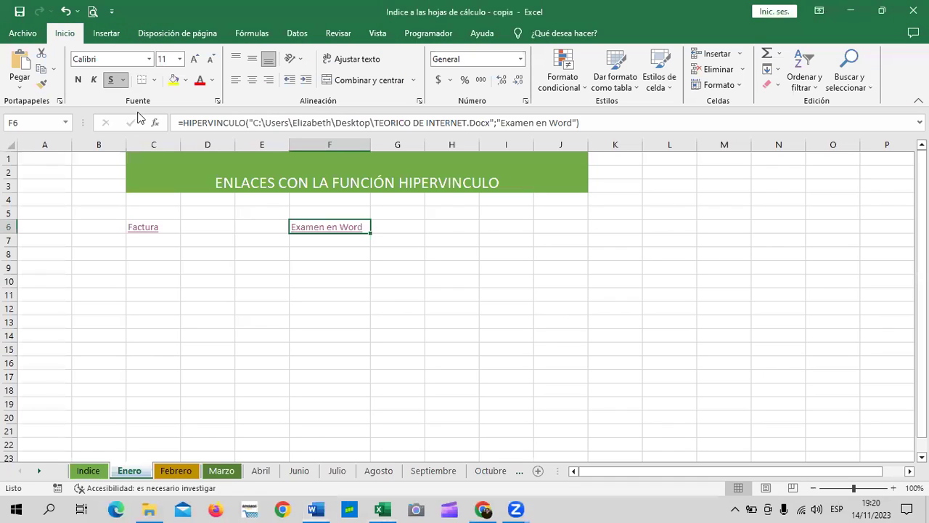
{"action": "left_click", "coordinate": [144, 228]}
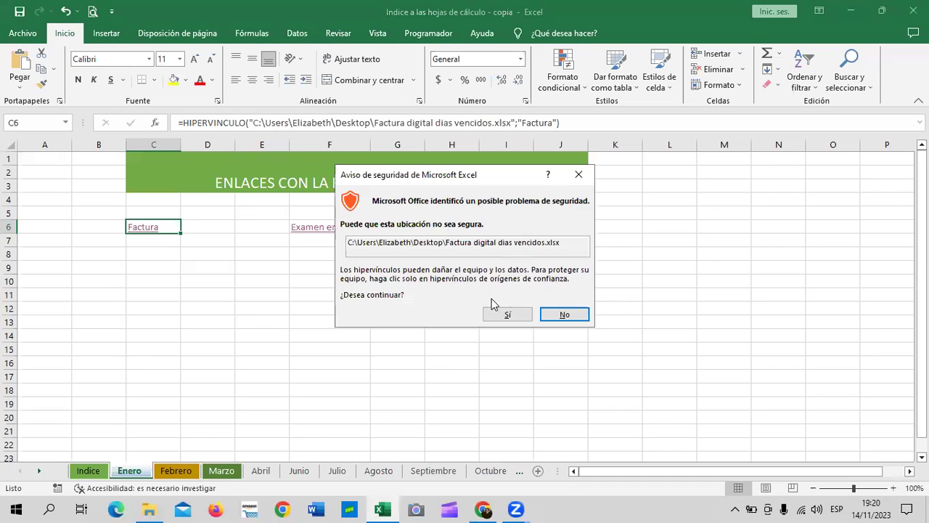
{"action": "left_click", "coordinate": [507, 314]}
{"action": "left_click", "coordinate": [513, 335]}
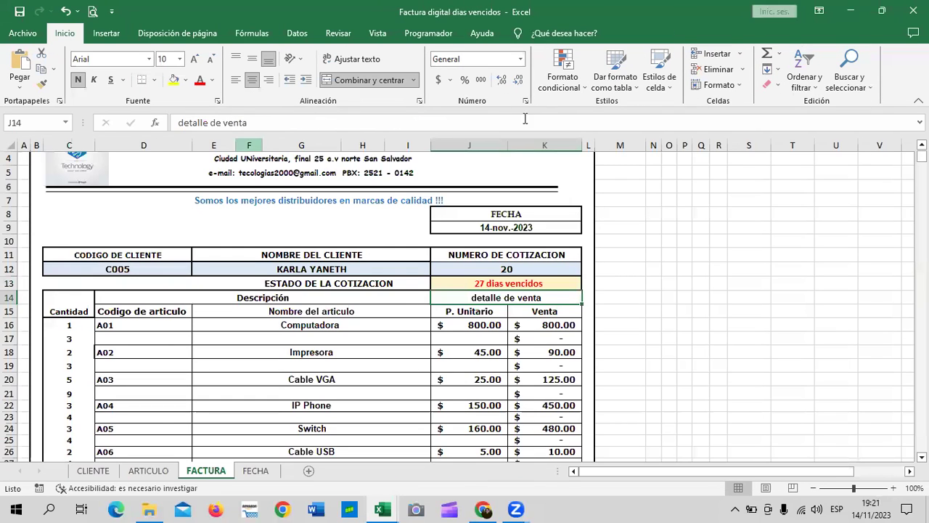
{"action": "left_click", "coordinate": [913, 11]}
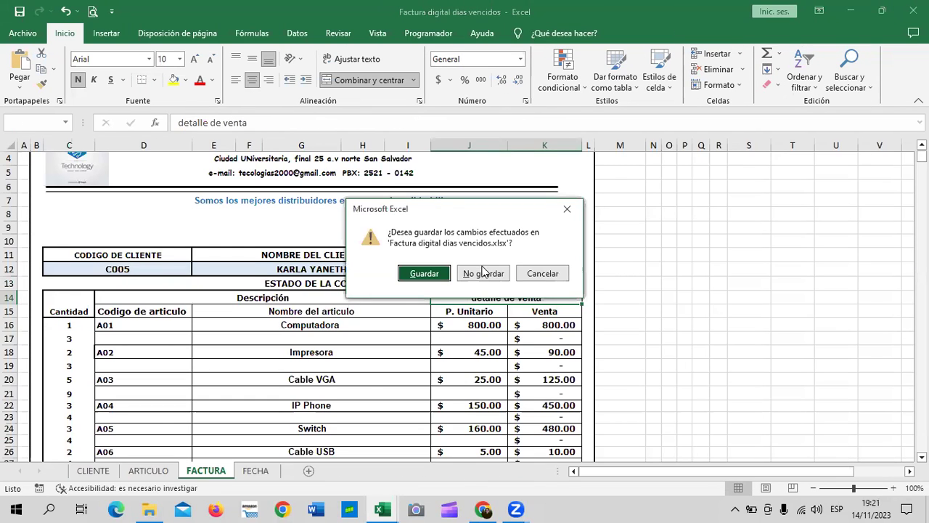
{"action": "left_click", "coordinate": [484, 273]}
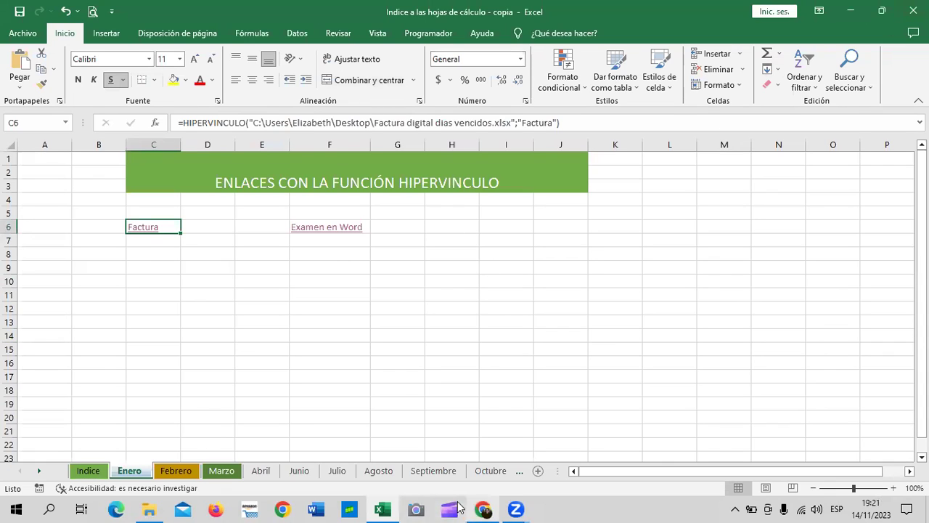
{"action": "left_click", "coordinate": [426, 308]}
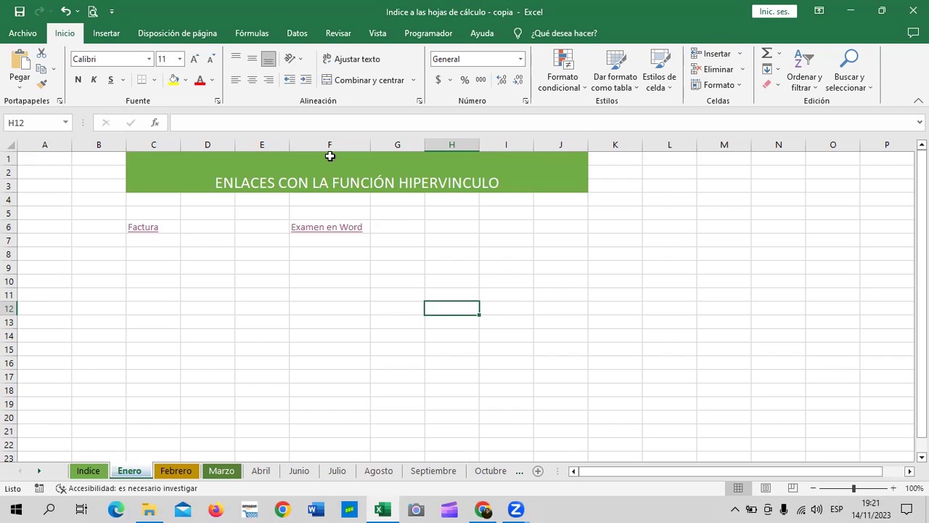
{"action": "left_click", "coordinate": [142, 231]}
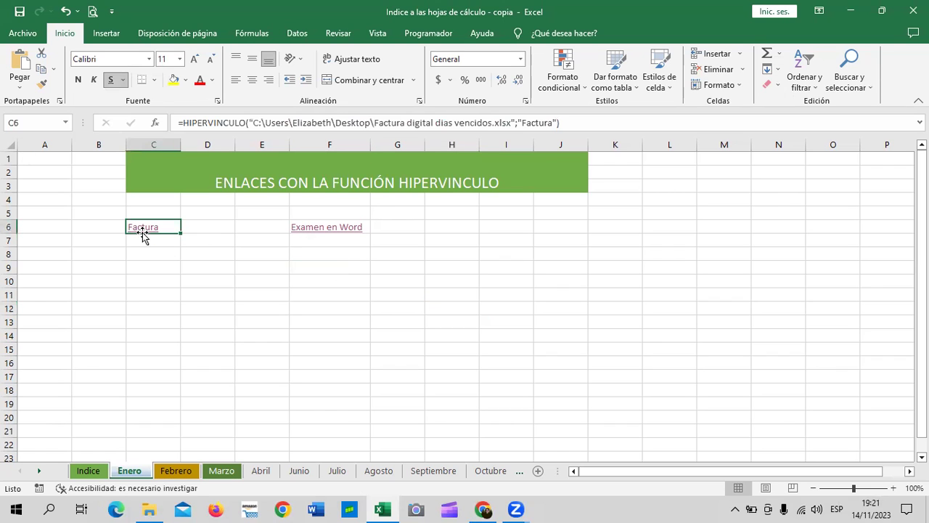
{"action": "left_click", "coordinate": [658, 122]}
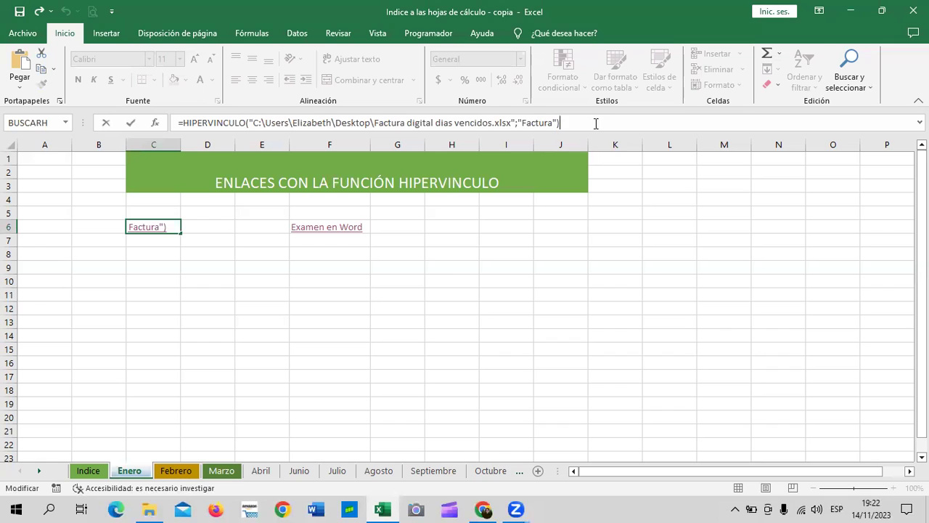
{"action": "left_click", "coordinate": [255, 123]}
{"action": "key", "text": "End"}
{"action": "left_click", "coordinate": [502, 318]}
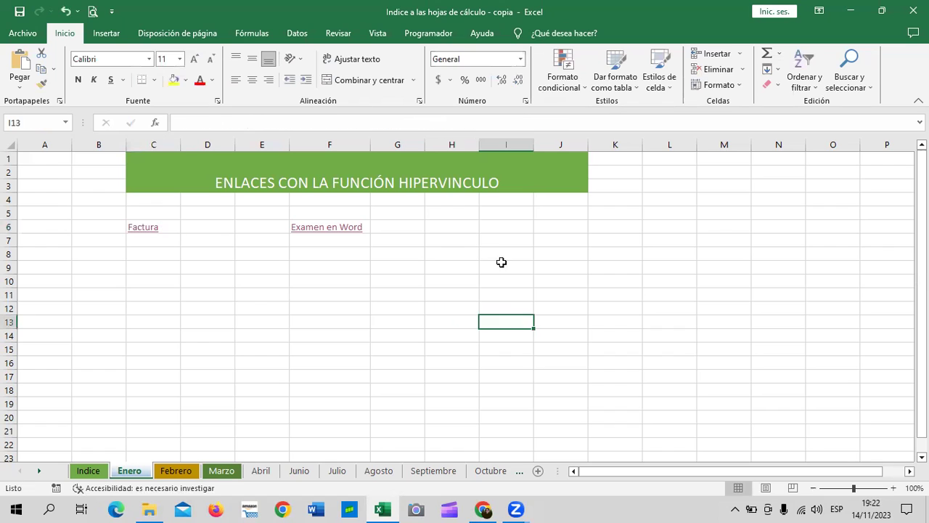
Start a HIPERVINCULO formula in H7 and close the TEORICO DE INTERNET properties window
{"action": "left_click", "coordinate": [445, 245]}
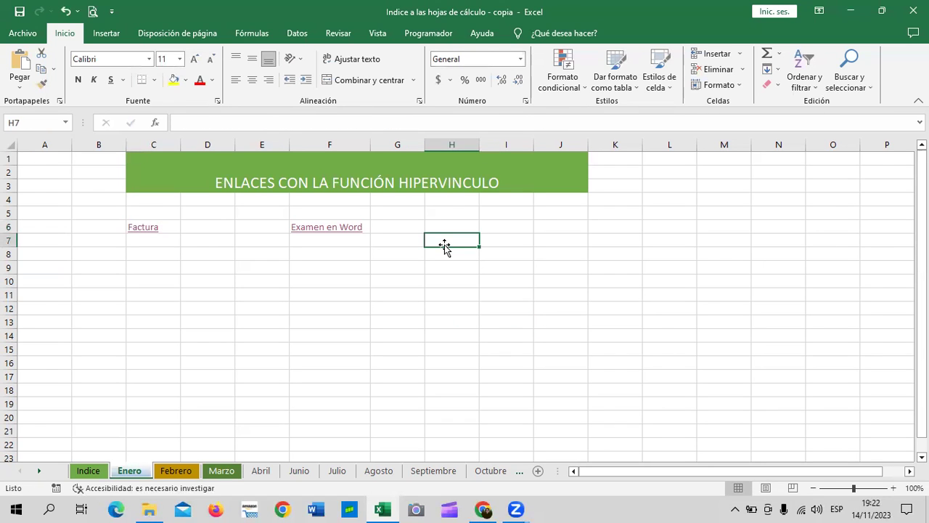
{"action": "type", "text": "=hiper"}
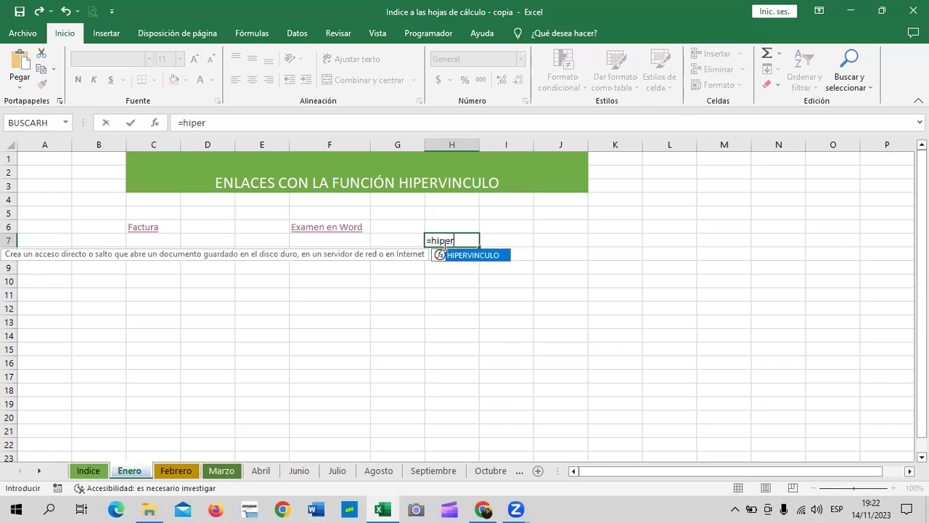
{"action": "double_click", "coordinate": [492, 255]}
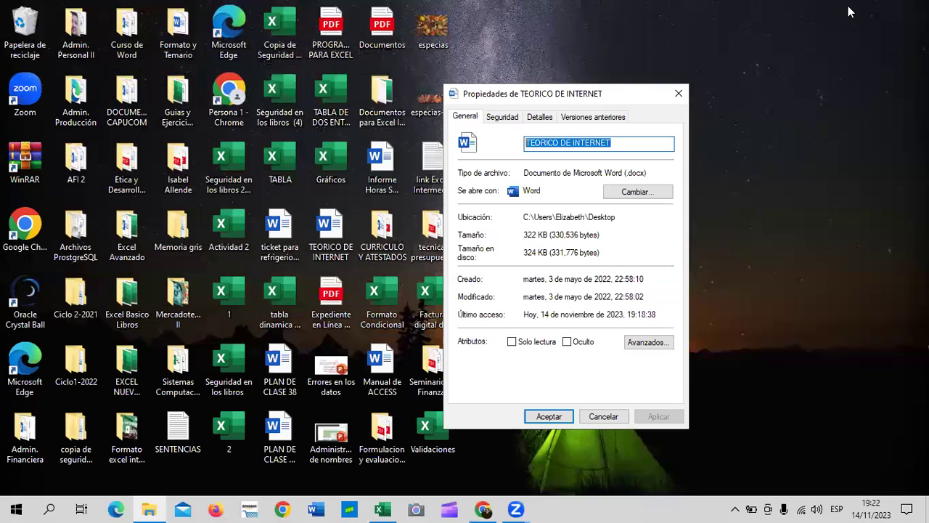
{"action": "left_click", "coordinate": [678, 93]}
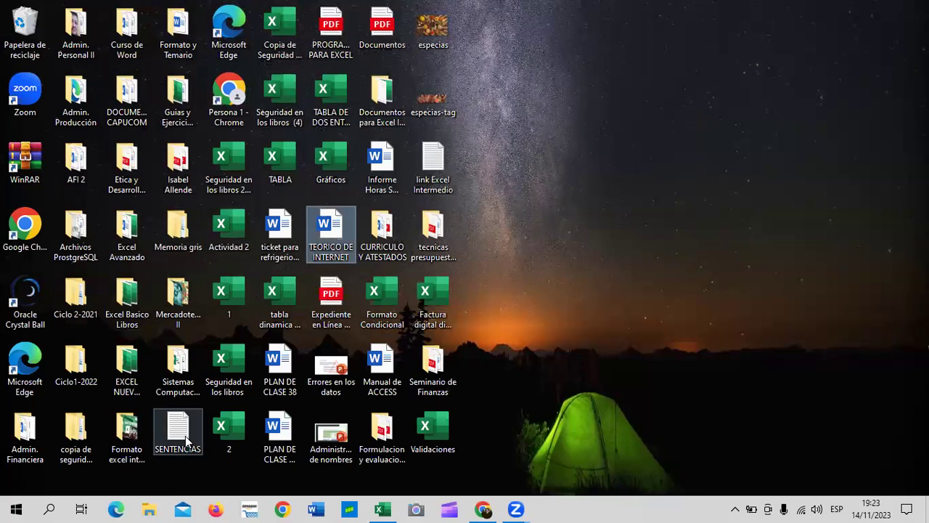
{"action": "mouse_move", "coordinate": [135, 380]}
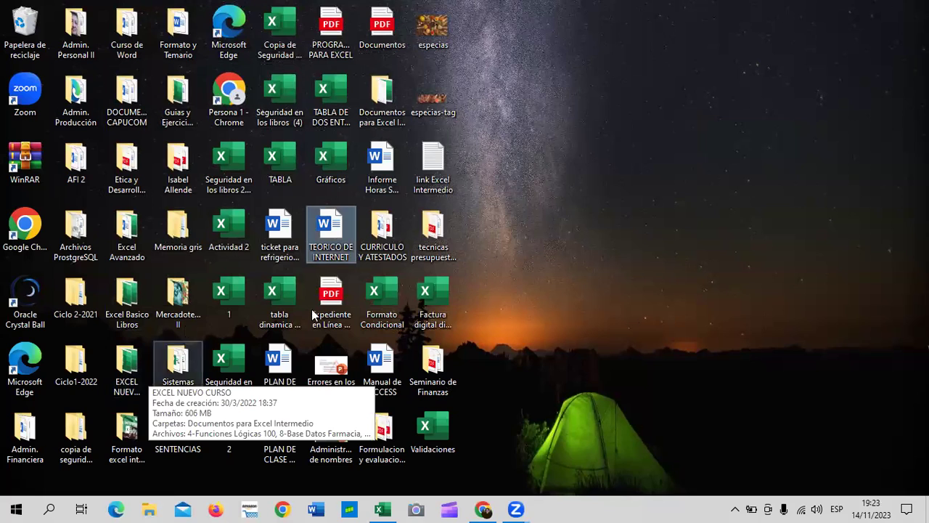
Open the EXCEL NUEVO CURSO folder and show the CONSOLIDAR DATOS PROMEDIO workbook's properties
{"action": "left_click", "coordinate": [136, 365]}
{"action": "double_click", "coordinate": [136, 365]}
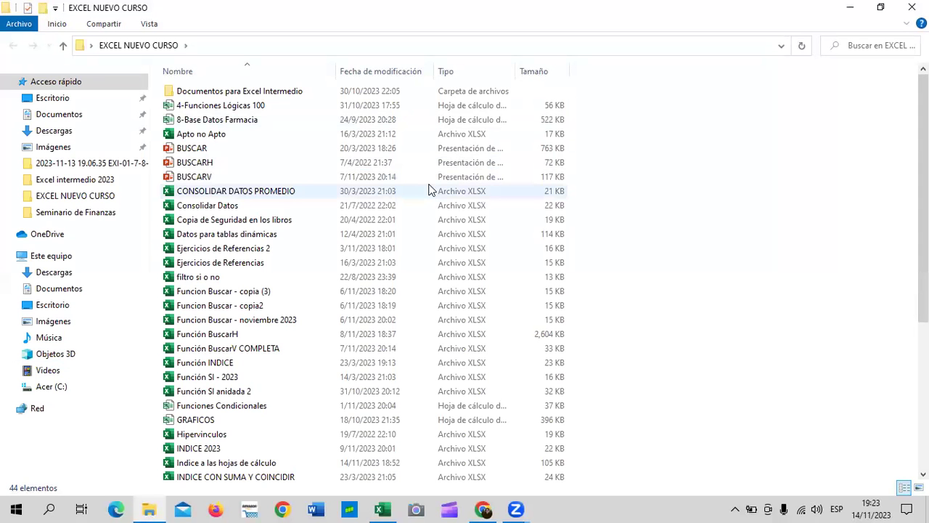
{"action": "left_click", "coordinate": [301, 192]}
{"action": "right_click", "coordinate": [306, 191]}
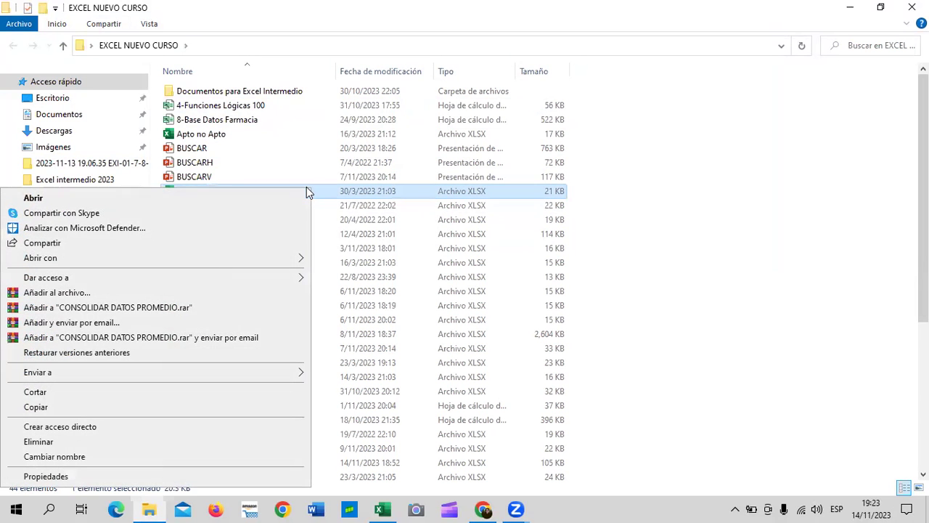
{"action": "left_click", "coordinate": [66, 477]}
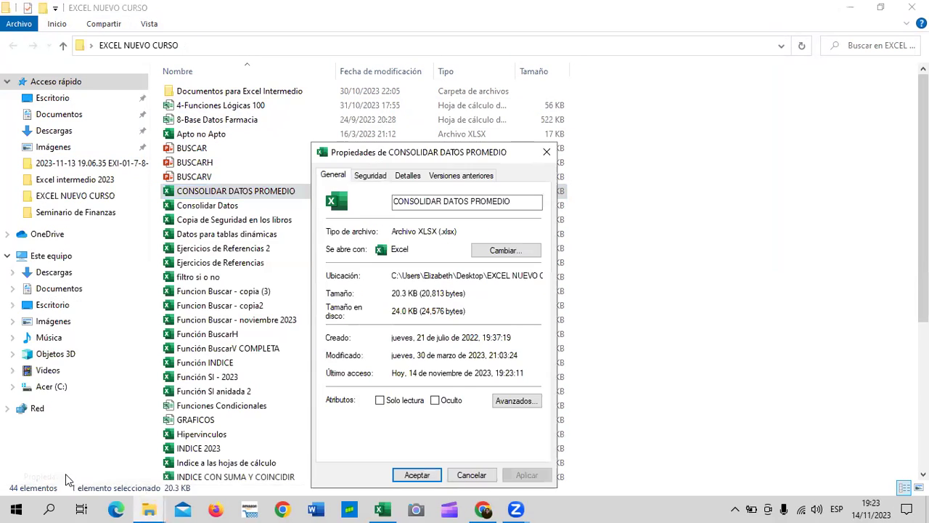
Copy the full Ubicación folder path from the properties window
{"action": "left_click_drag", "start_coordinate": [481, 155], "coordinate": [513, 107]}
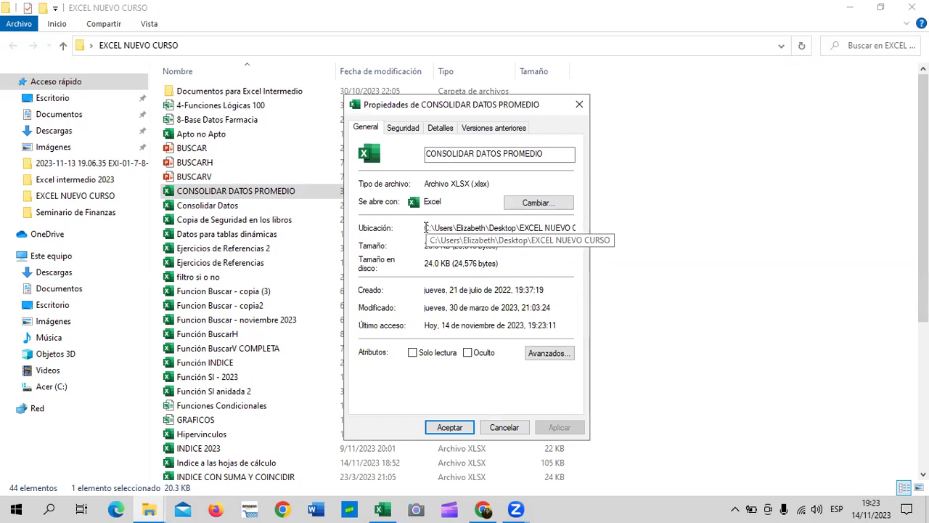
{"action": "left_click_drag", "start_coordinate": [425, 228], "coordinate": [594, 233]}
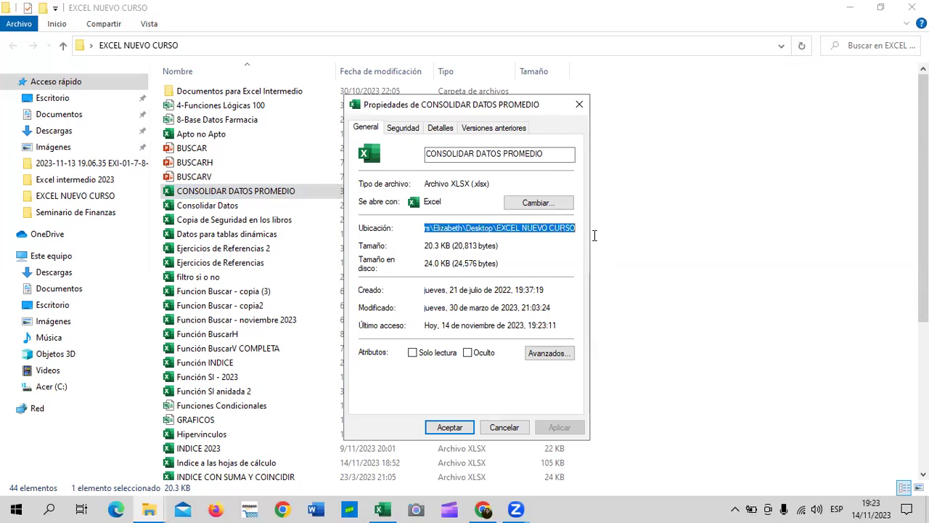
{"action": "right_click", "coordinate": [555, 227]}
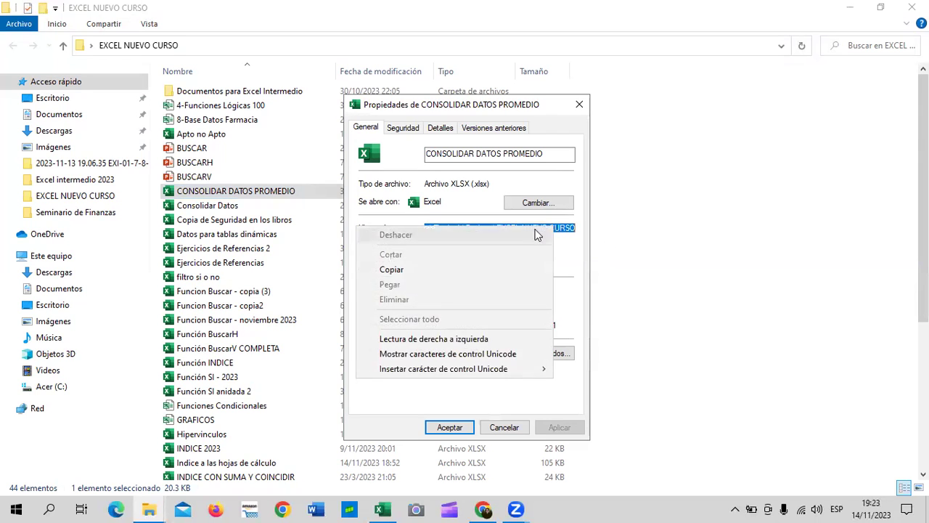
{"action": "left_click", "coordinate": [448, 269]}
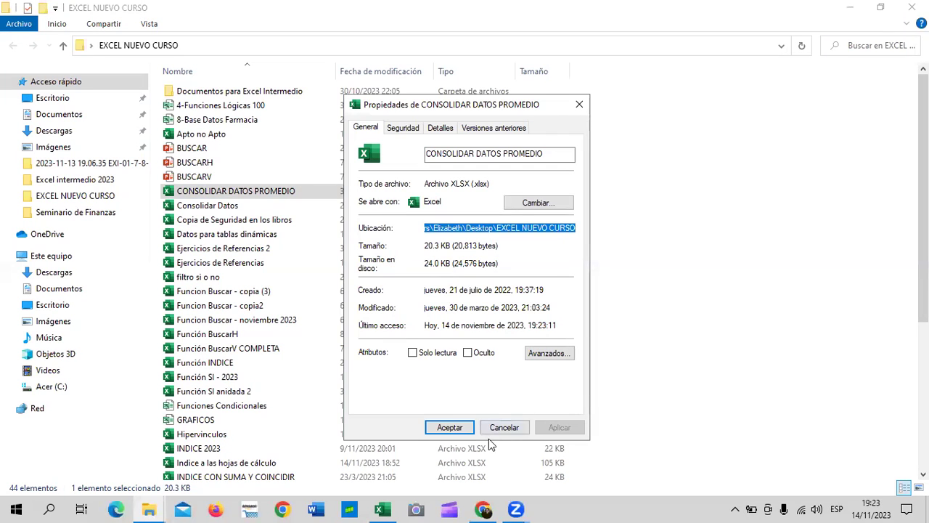
Paste the EXCEL NUEVO CURSO path into H7's HIPERVINCULO formula, wrapped with an opening quote and trailing backslash
{"action": "mouse_move", "coordinate": [383, 508]}
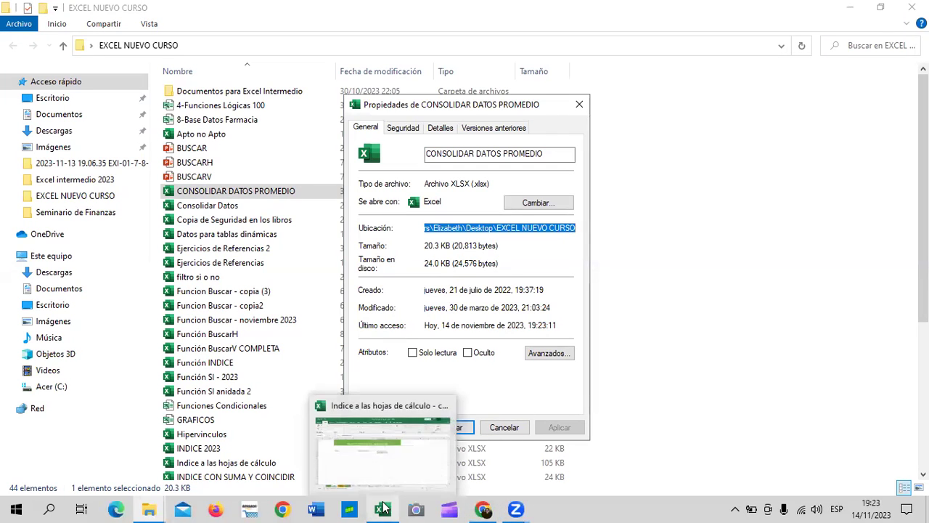
{"action": "left_click", "coordinate": [404, 465]}
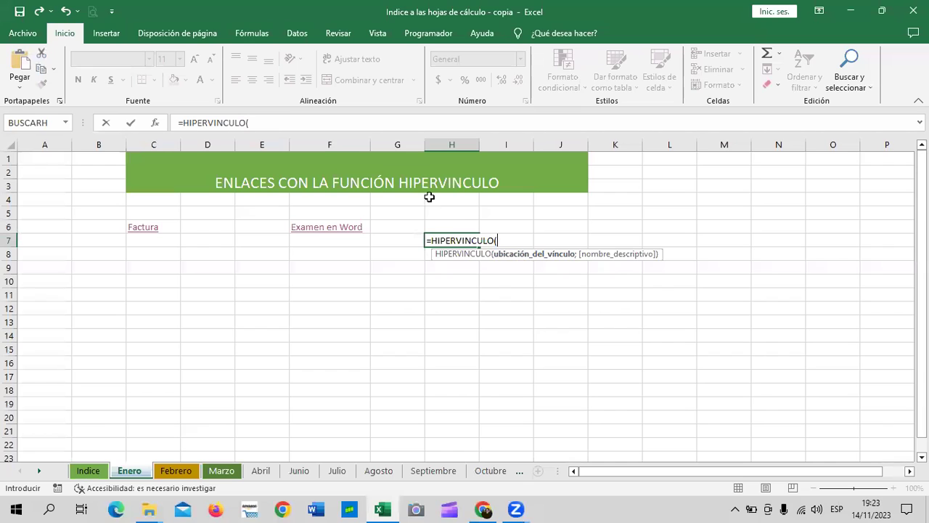
{"action": "type", "text": "C:\\Users\\Elizabeth\\Desktop\\EXCEL NUEVO CURSO"}
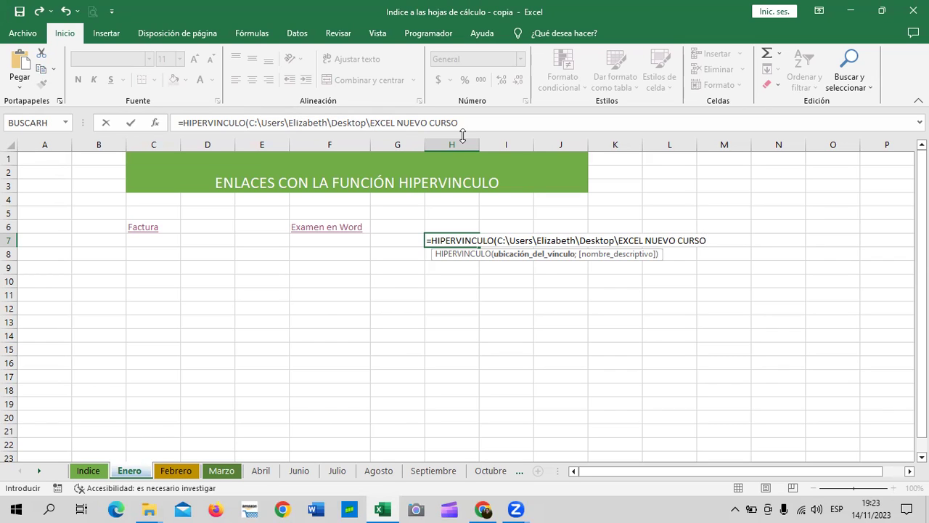
{"action": "left_click", "coordinate": [480, 123]}
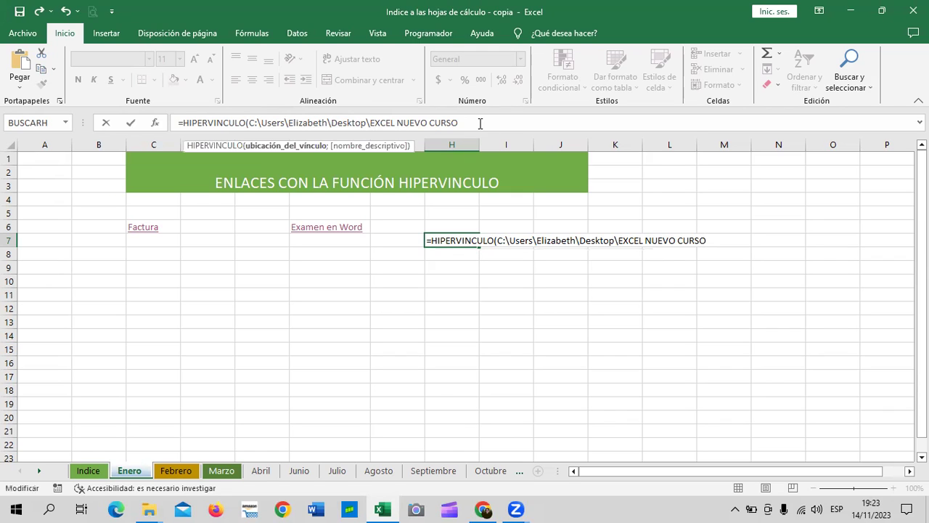
{"action": "type", "text": "\\"}
{"action": "left_click", "coordinate": [247, 122]}
{"action": "type", "text": "\""}
{"action": "left_click", "coordinate": [483, 123]}
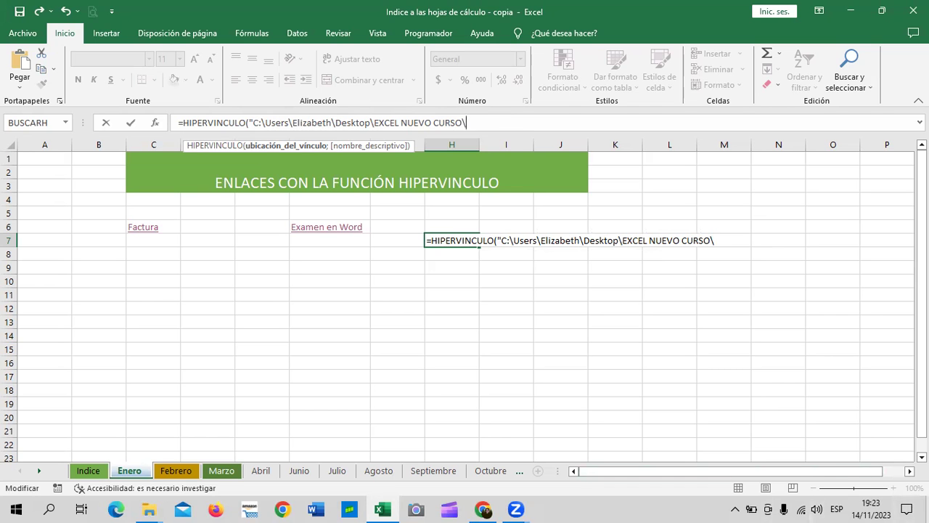
{"action": "left_click", "coordinate": [927, 512]}
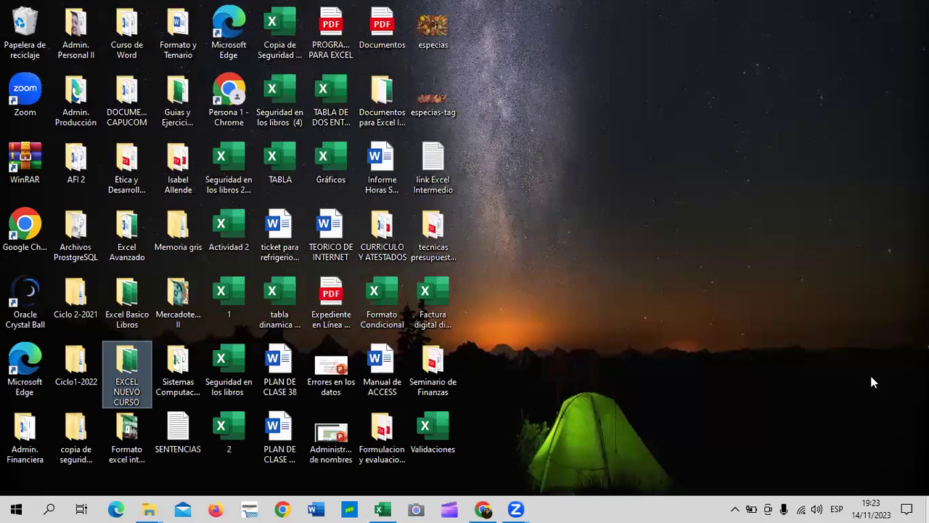
Copy the CONSOLIDAR DATOS PROMEDIO name from its Properties name field, then return to Excel
{"action": "double_click", "coordinate": [135, 361]}
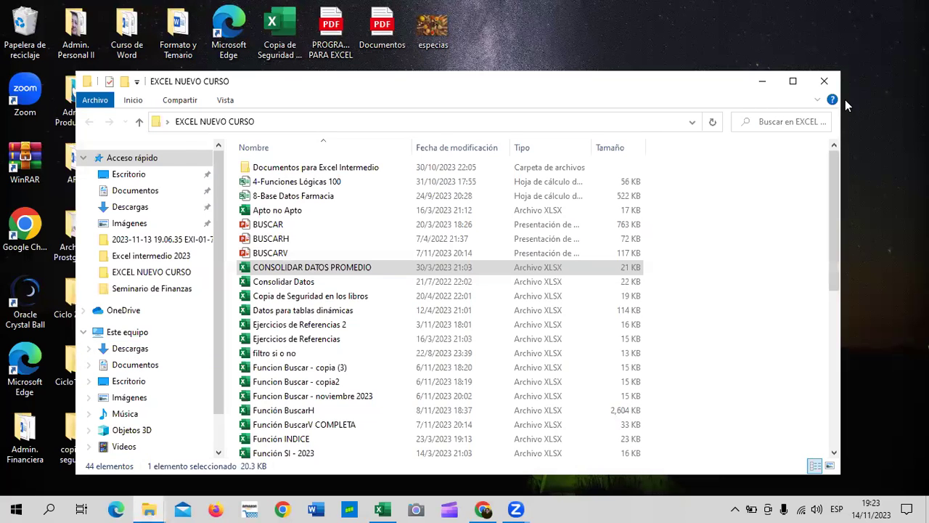
{"action": "left_click", "coordinate": [792, 80]}
{"action": "right_click", "coordinate": [314, 191]}
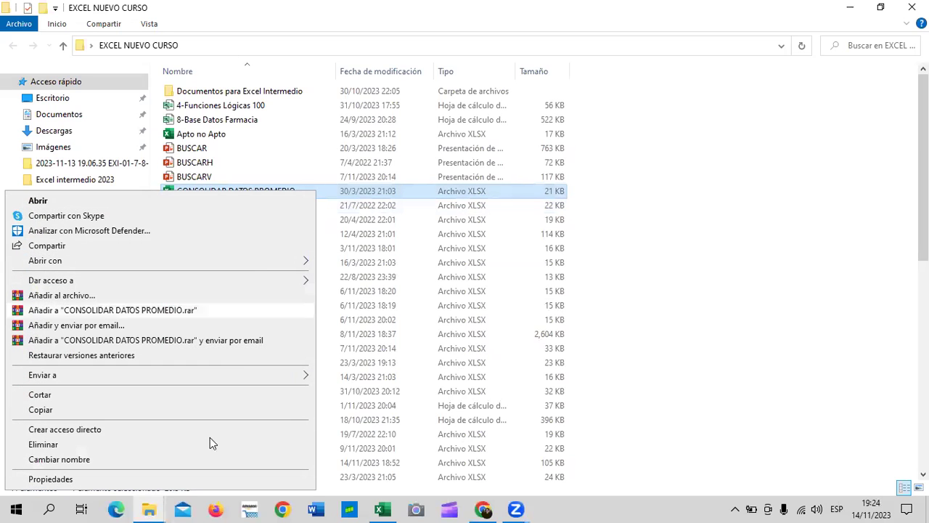
{"action": "left_click", "coordinate": [72, 480]}
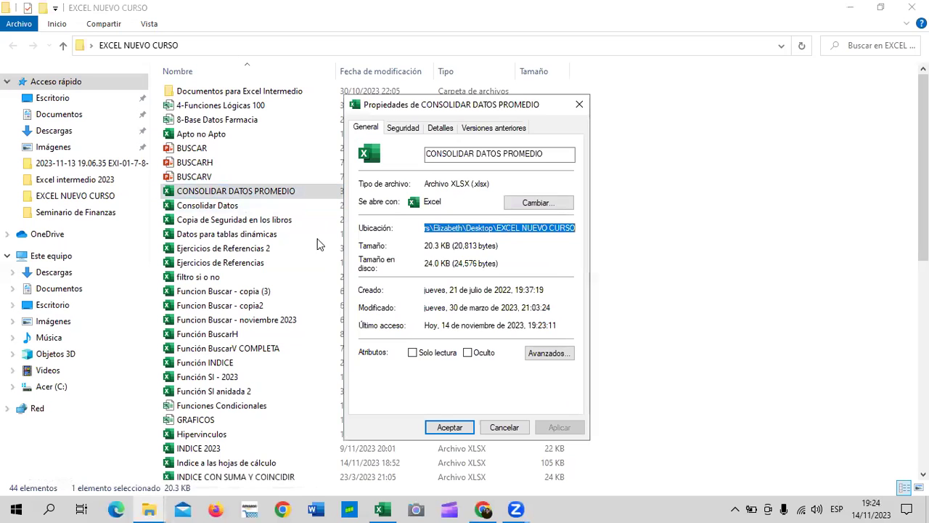
{"action": "left_click_drag", "start_coordinate": [543, 153], "coordinate": [420, 154]}
{"action": "key", "text": "ctrl+c"}
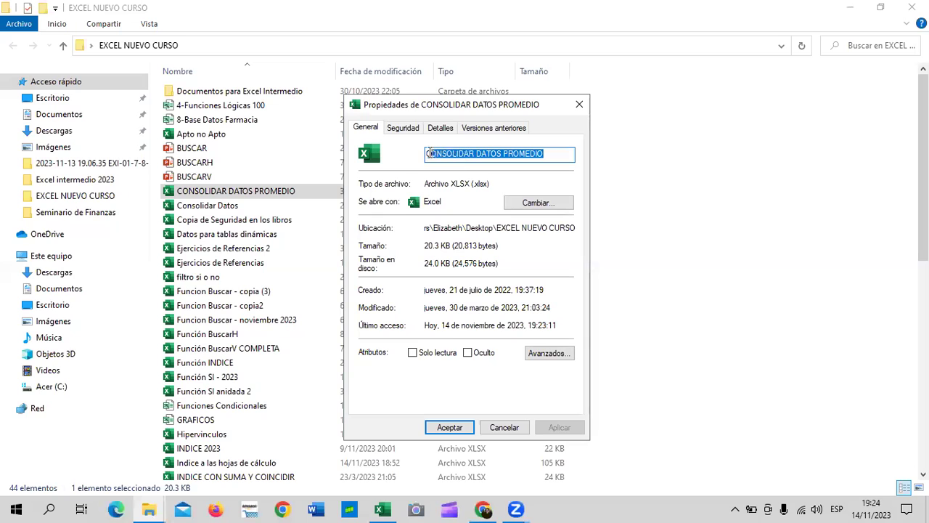
{"action": "right_click", "coordinate": [510, 155]}
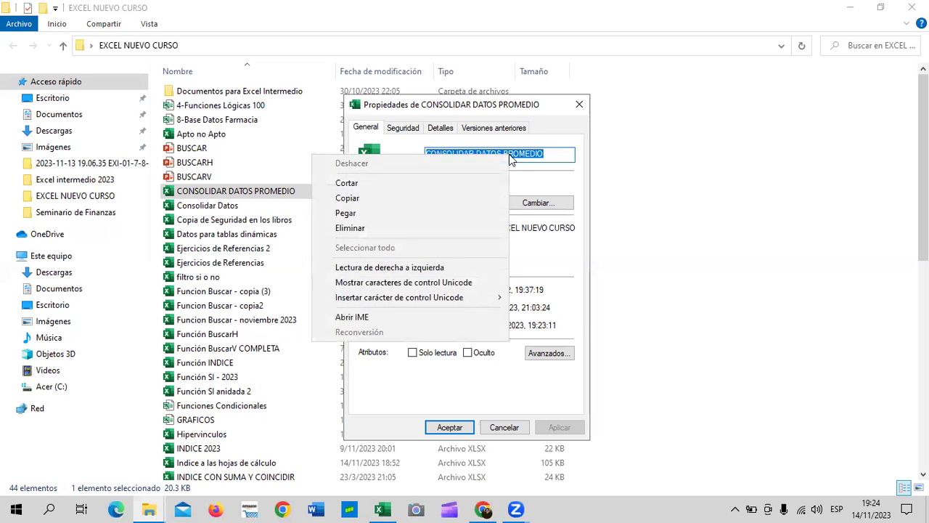
{"action": "left_click", "coordinate": [352, 198]}
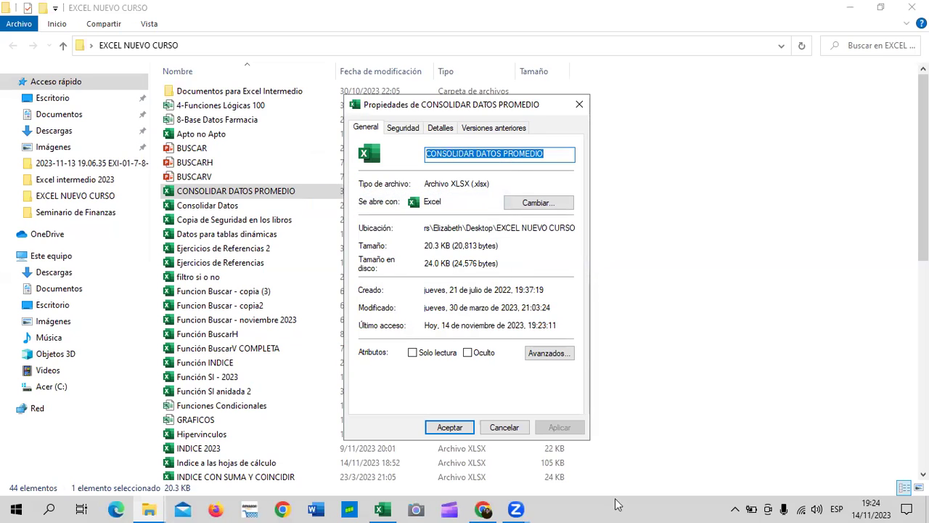
{"action": "left_click", "coordinate": [385, 509]}
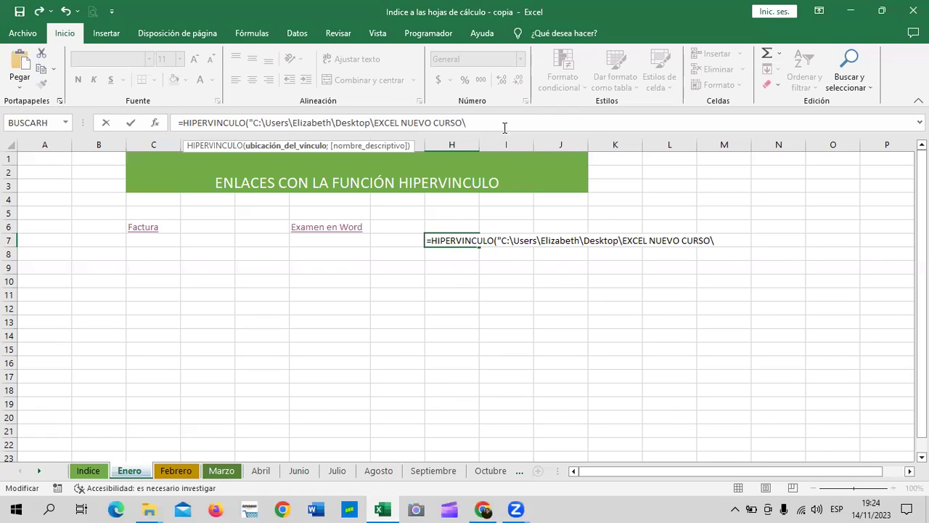
Finish H7's formula with the pasted file name, .xlsx and friendly name "Consolidar datos", then commit it
{"action": "right_click", "coordinate": [477, 125]}
{"action": "left_click", "coordinate": [505, 182]}
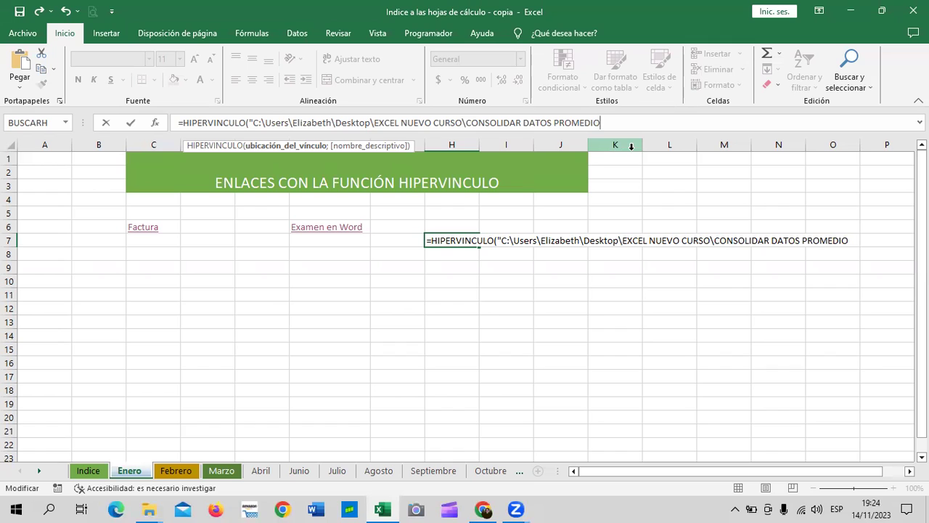
{"action": "type", "text": ".xl"}
{"action": "type", "text": "sx"}
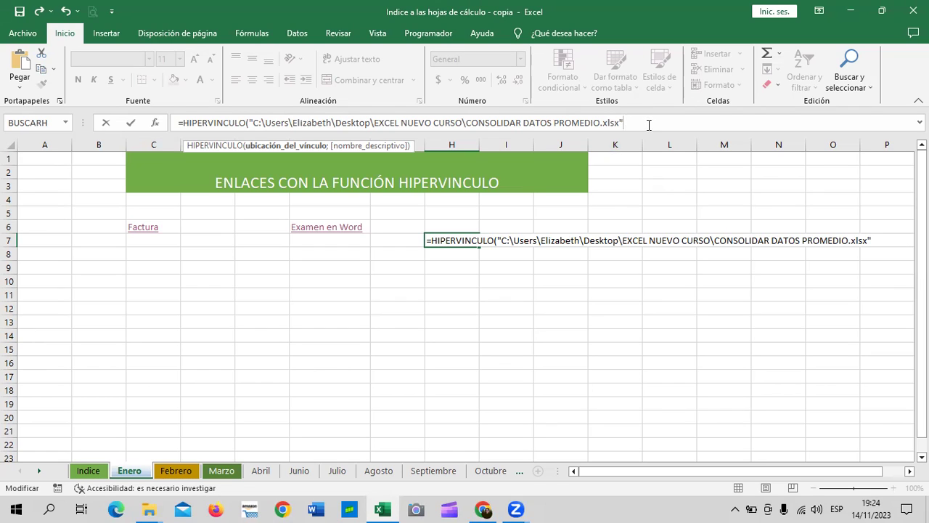
{"action": "type", "text": ";\""}
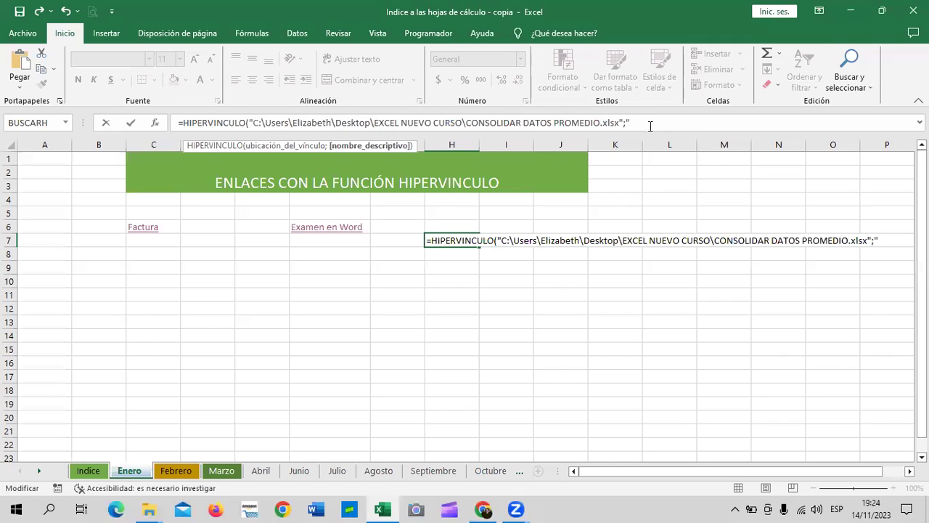
{"action": "type", "text": "Consoli"}
{"action": "type", "text": "dard"}
{"action": "key", "text": "BackSpace"}
{"action": "type", "text": "datos"}
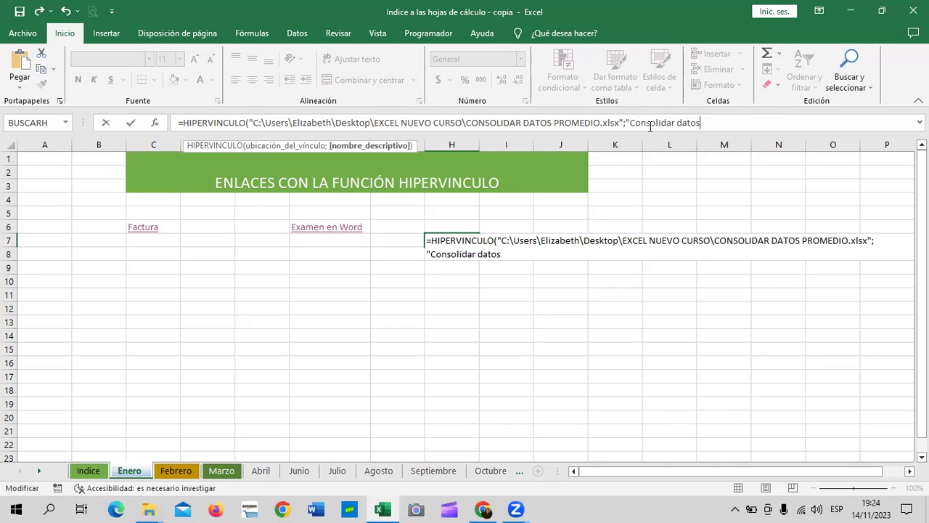
{"action": "type", "text": "\")"}
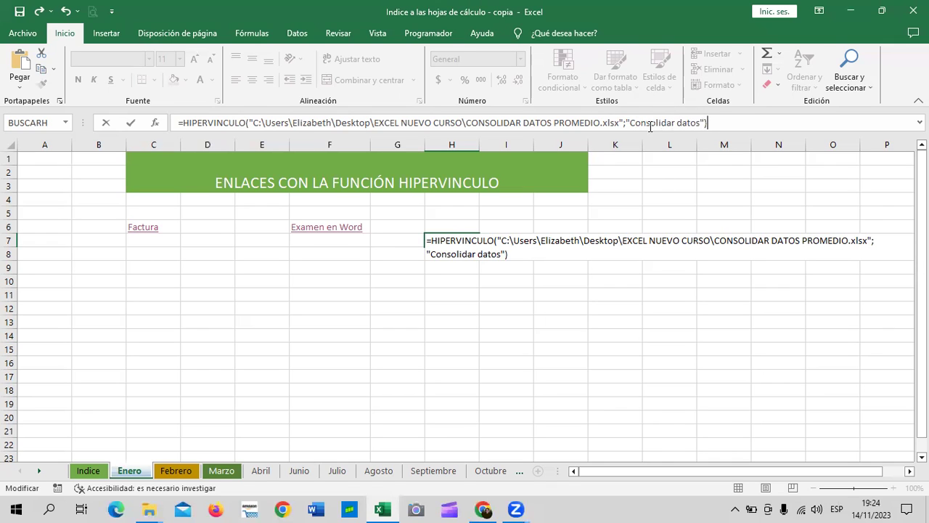
{"action": "key", "text": "Return"}
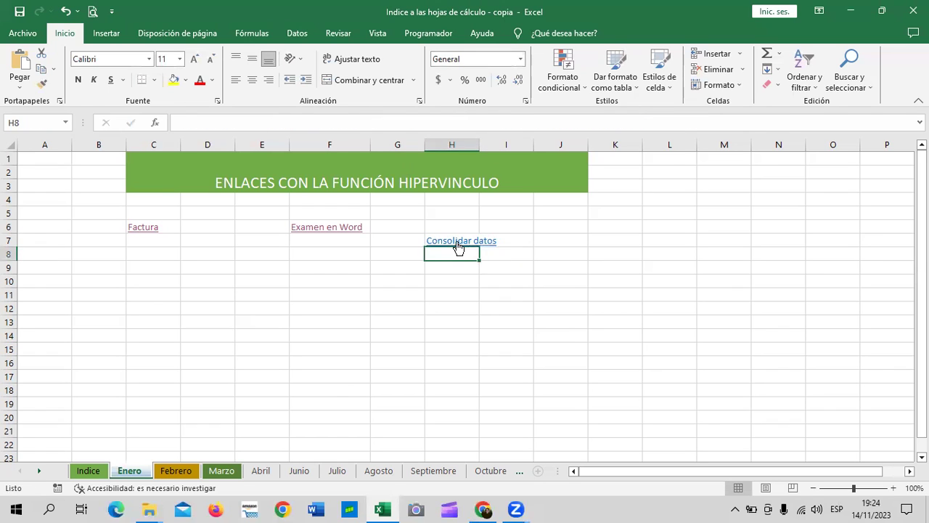
{"action": "left_click", "coordinate": [454, 239]}
Follow the Consolidar datos link in H7, accepting the security warning and open prompt
{"action": "left_click", "coordinate": [454, 239]}
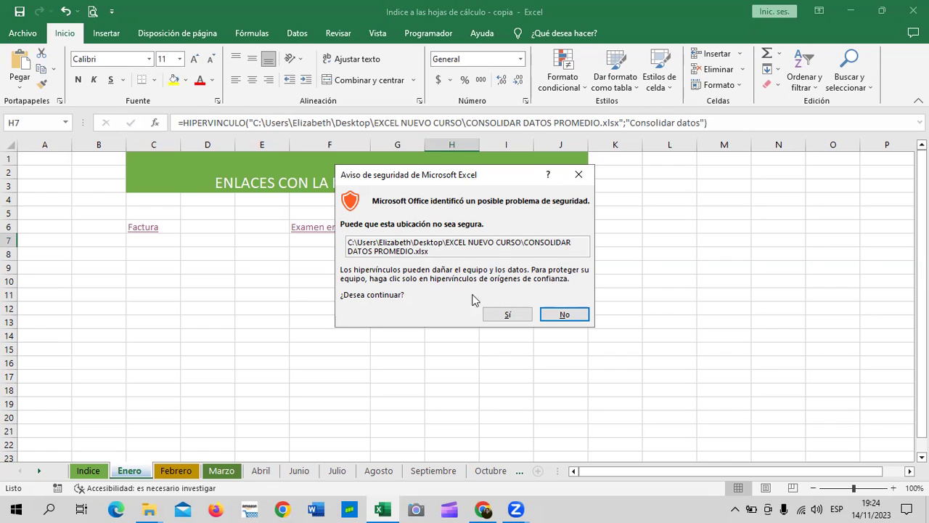
{"action": "left_click", "coordinate": [508, 314]}
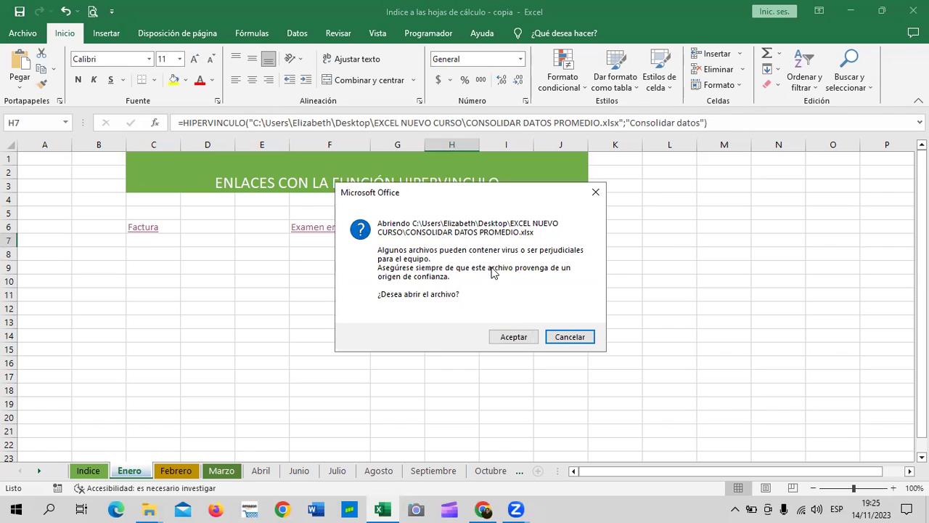
{"action": "left_click", "coordinate": [524, 339]}
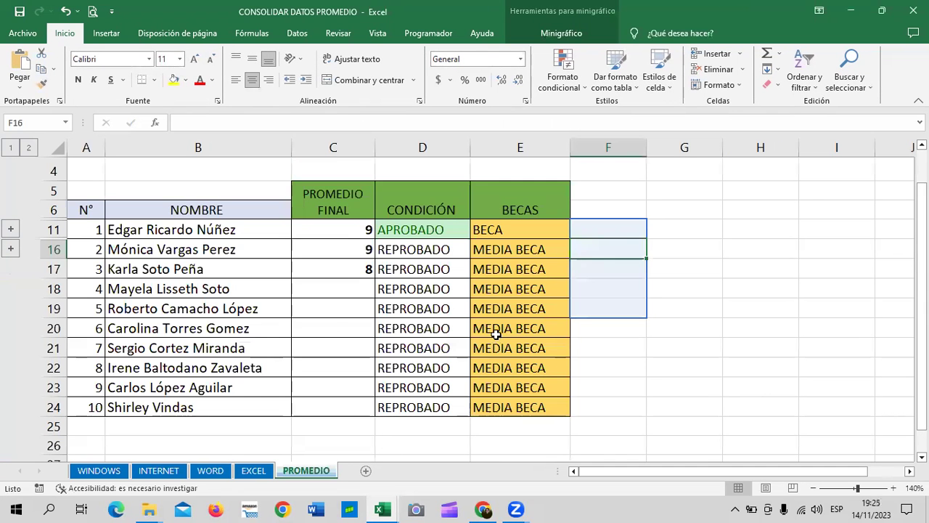
Browse the WINDOWS, INTERNET, WORD, EXCEL and PROMEDIO sheets, then switch back to the index workbook
{"action": "scroll", "coordinate": [335, 278], "scroll_direction": "down", "scroll_amount": 15}
{"action": "scroll", "coordinate": [335, 278], "scroll_direction": "up", "scroll_amount": 7}
{"action": "scroll", "coordinate": [335, 277], "scroll_direction": "up", "scroll_amount": 9}
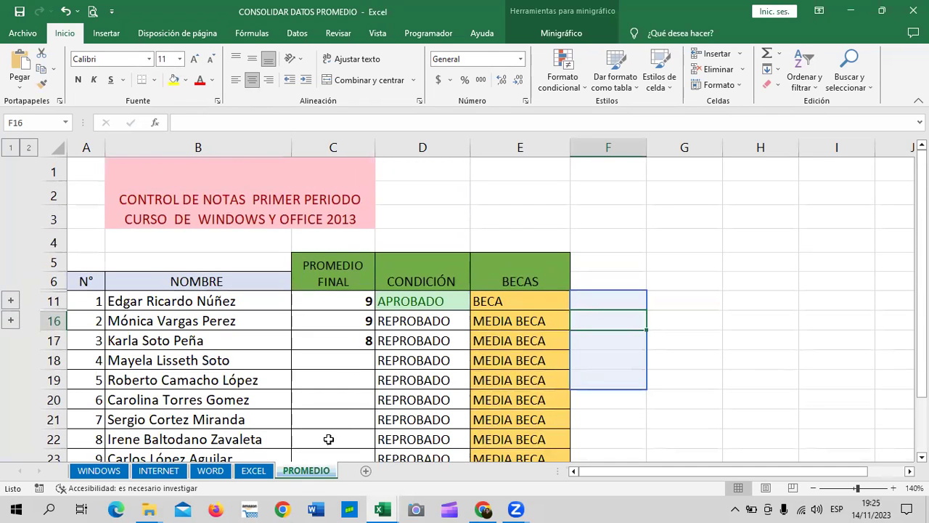
{"action": "left_click", "coordinate": [254, 473]}
{"action": "left_click", "coordinate": [211, 471]}
{"action": "left_click", "coordinate": [158, 471]}
{"action": "left_click", "coordinate": [101, 474]}
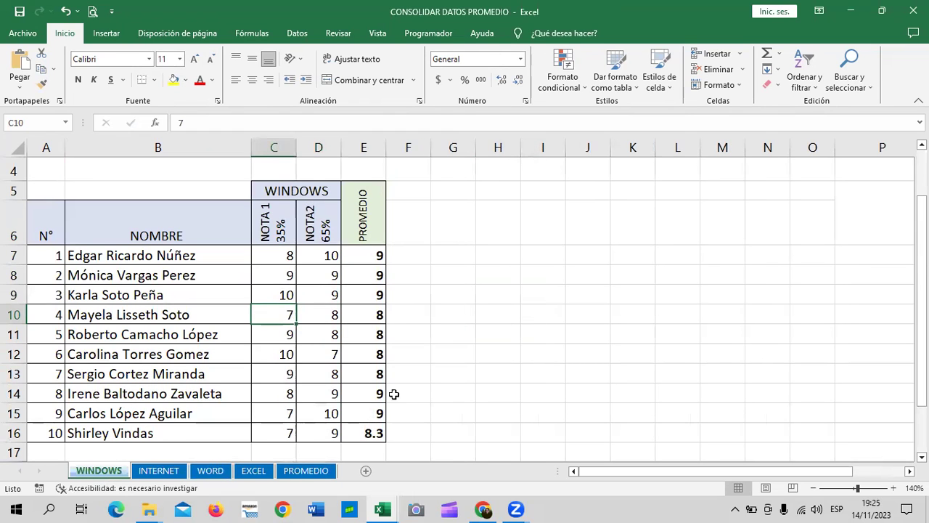
{"action": "left_click", "coordinate": [308, 471]}
{"action": "left_click", "coordinate": [251, 471]}
{"action": "left_click", "coordinate": [211, 472]}
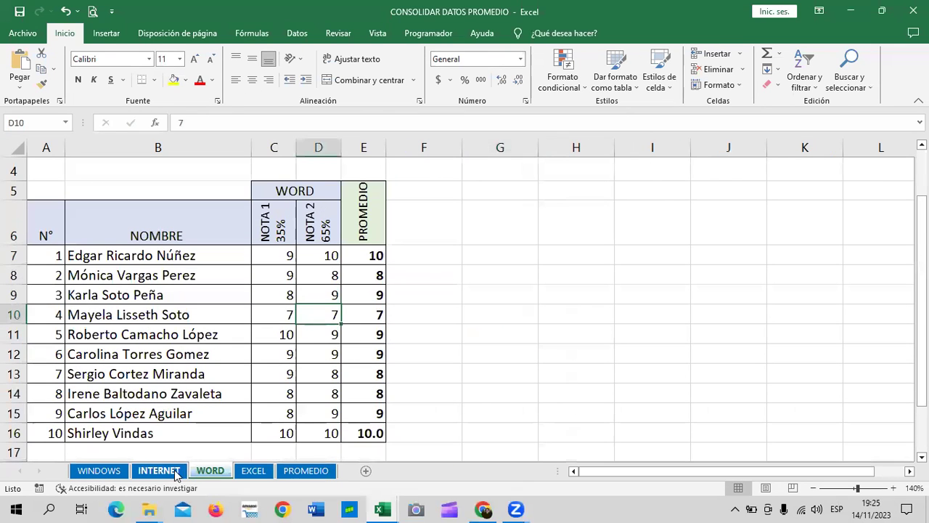
{"action": "left_click", "coordinate": [159, 472]}
{"action": "left_click", "coordinate": [479, 391]}
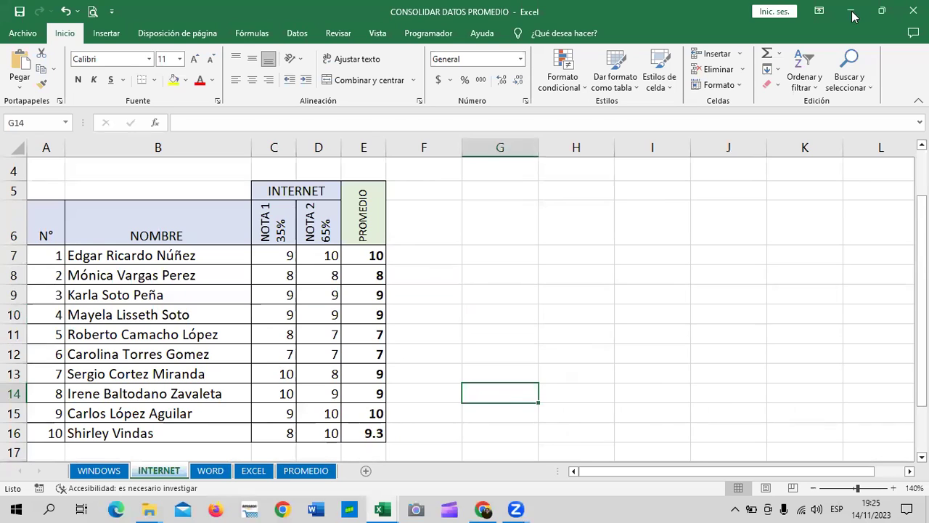
{"action": "key", "text": "alt+Tab"}
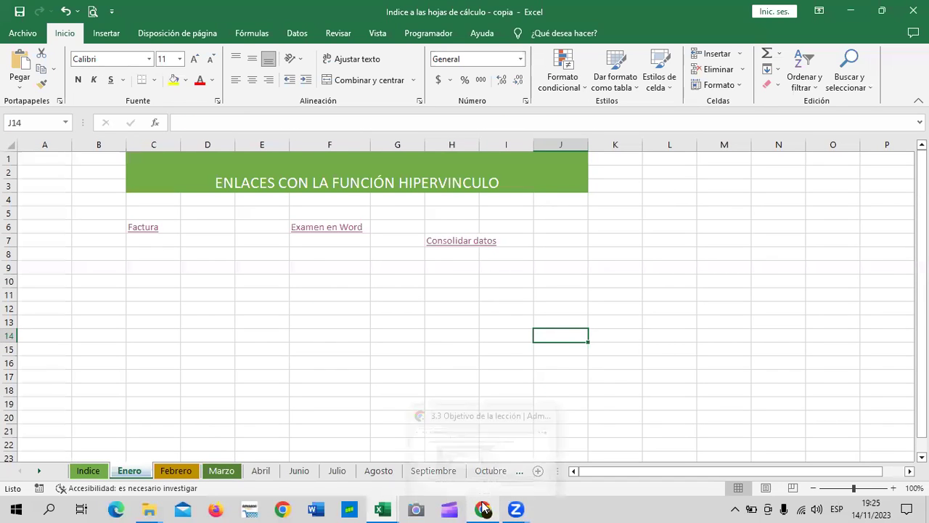
Drag column H wider on Enero so the Consolidar datos link fits inside
{"action": "mouse_move", "coordinate": [382, 508]}
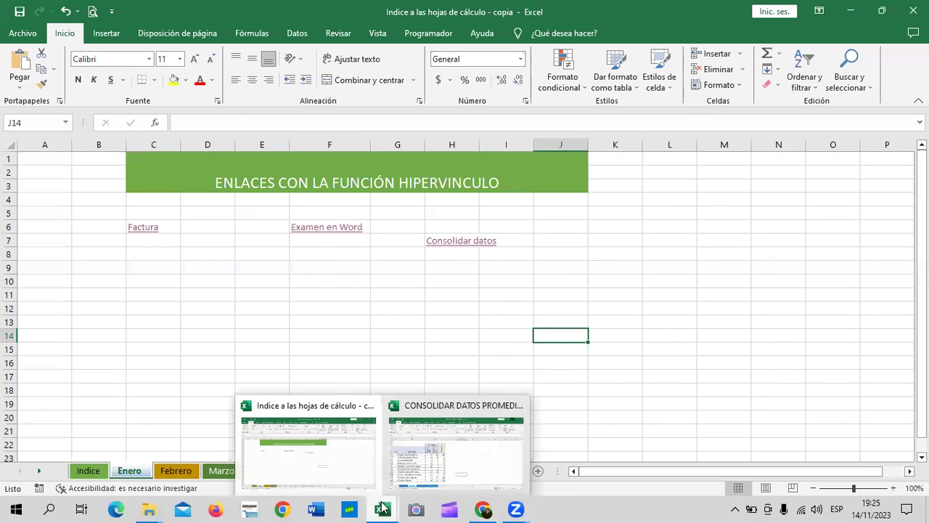
{"action": "left_click", "coordinate": [538, 277]}
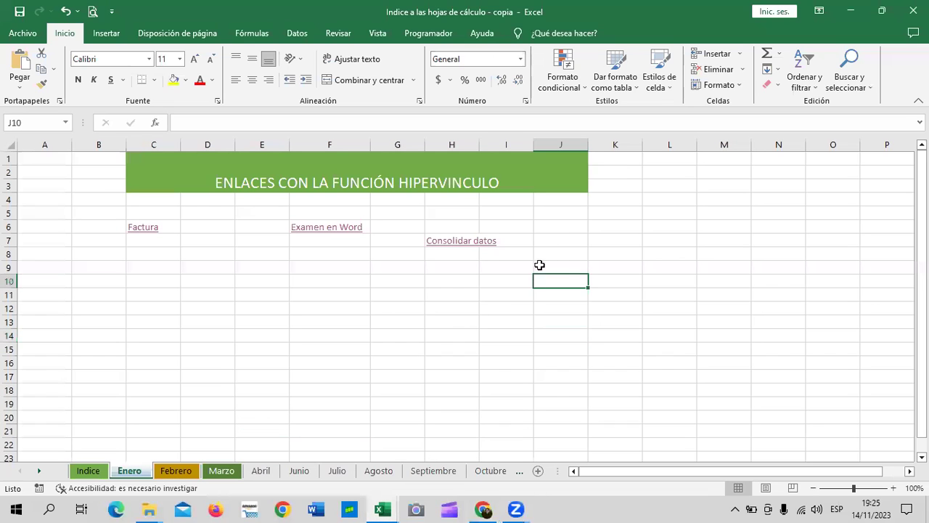
{"action": "left_click", "coordinate": [558, 238]}
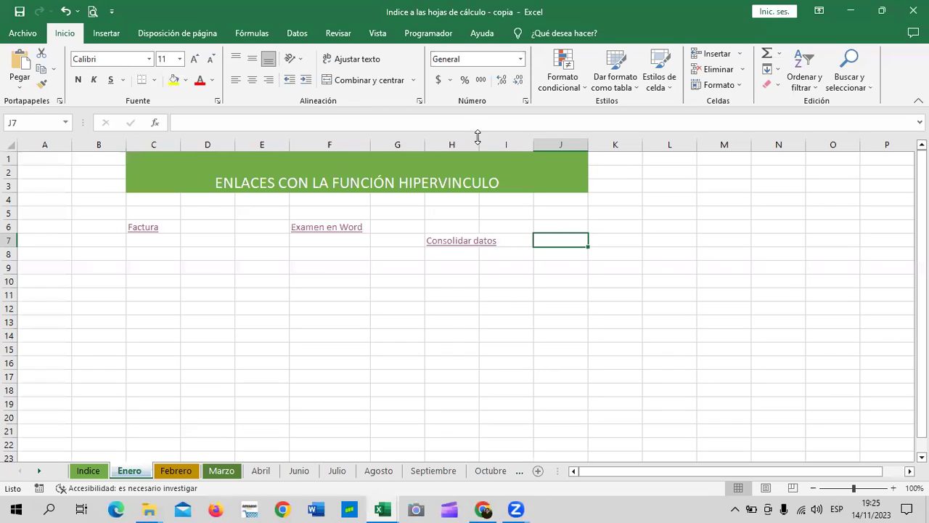
{"action": "left_click_drag", "start_coordinate": [478, 138], "coordinate": [534, 138]}
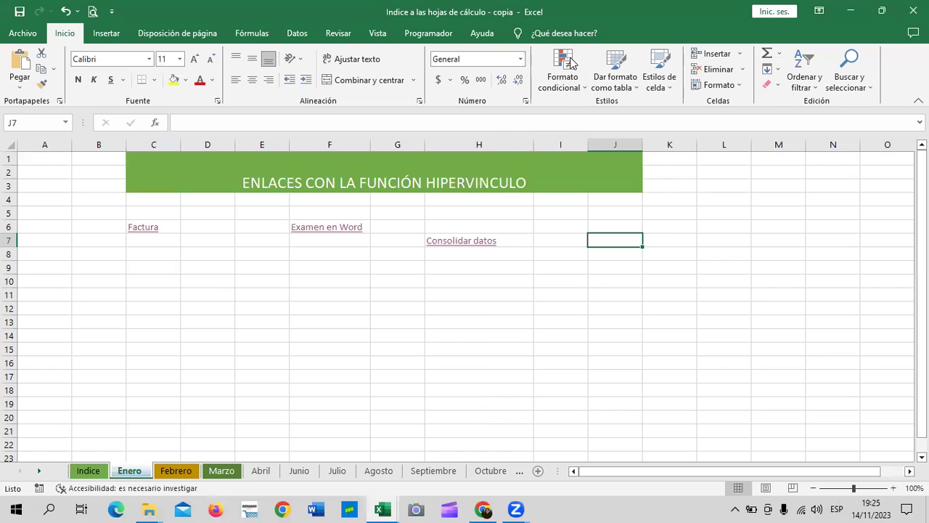
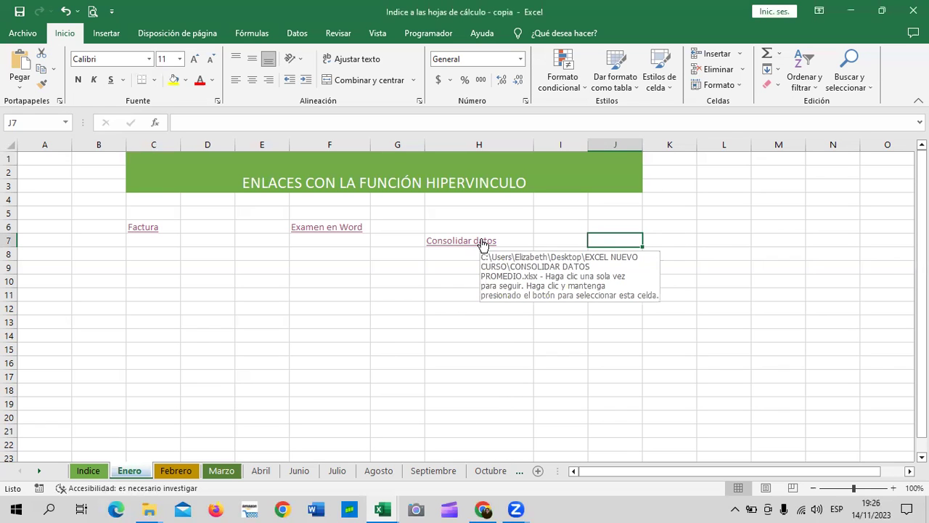
Follow the Consolidar datos link, decline the security warning, and open its HIPERVINCULO formula
{"action": "left_click", "coordinate": [484, 243]}
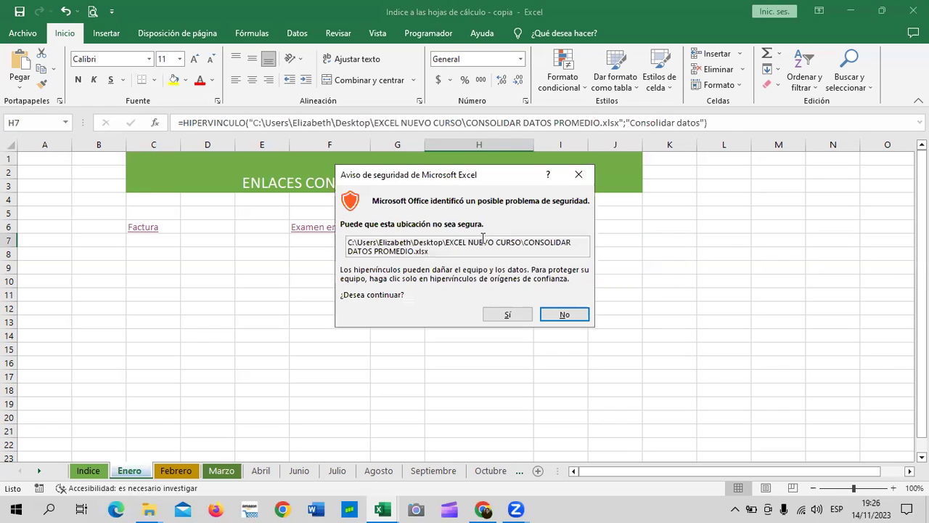
{"action": "left_click", "coordinate": [564, 315]}
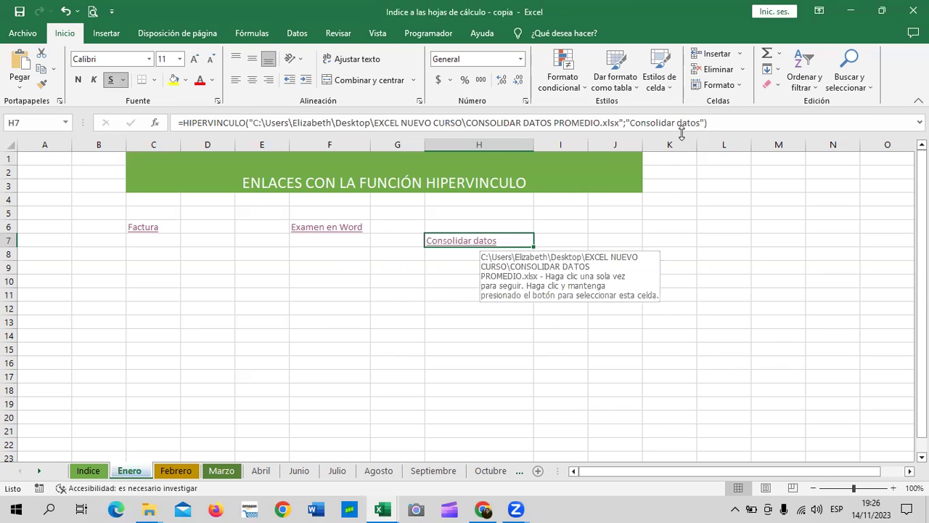
{"action": "left_click_drag", "start_coordinate": [708, 122], "coordinate": [455, 122]}
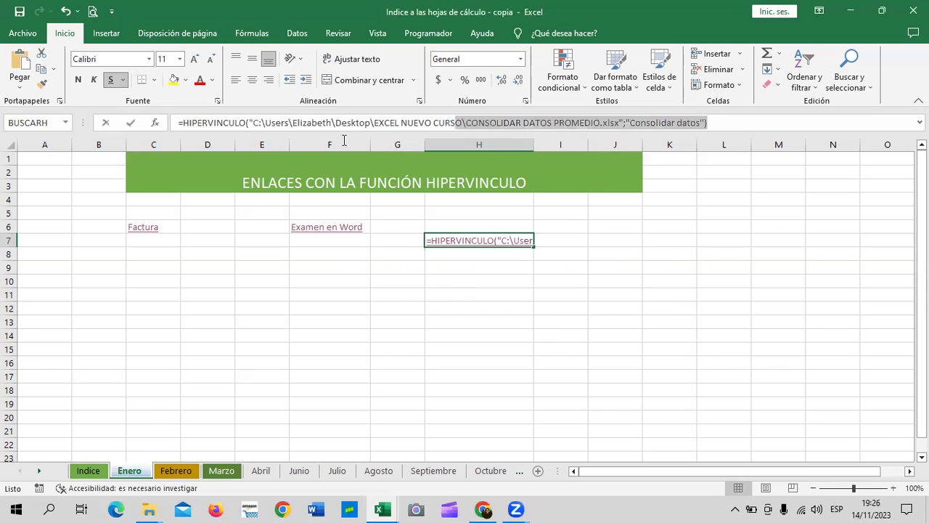
{"action": "triple_click", "coordinate": [190, 122]}
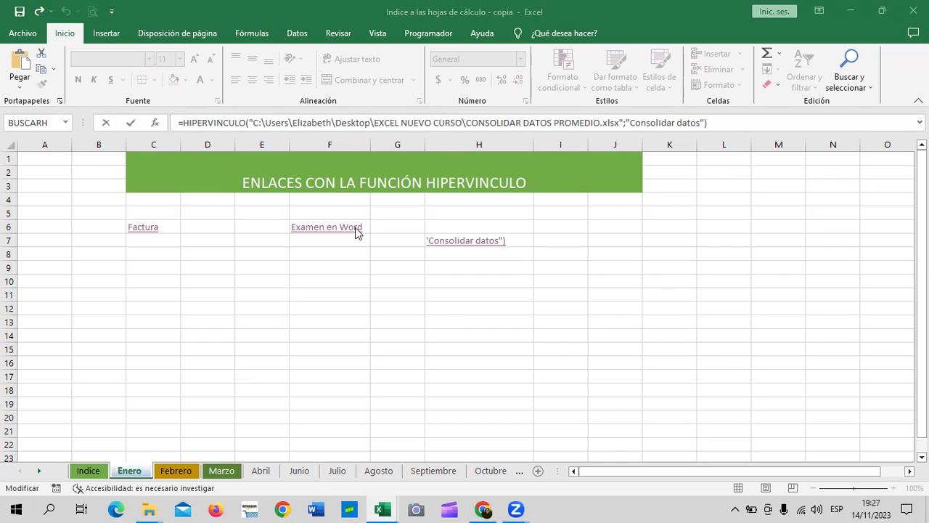
Inspect the full formula text, then cancel the edit so the link stays unchanged
{"action": "key", "text": "shift+Home"}
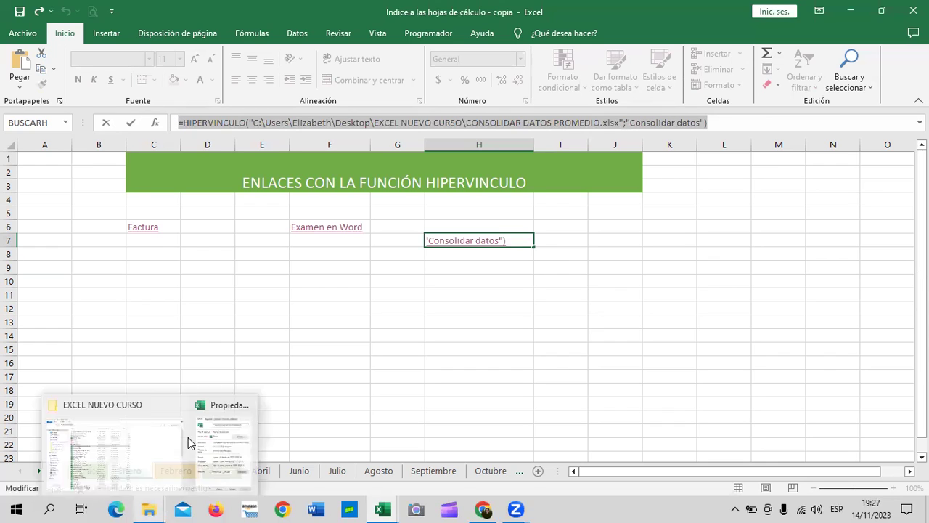
{"action": "left_click", "coordinate": [272, 268]}
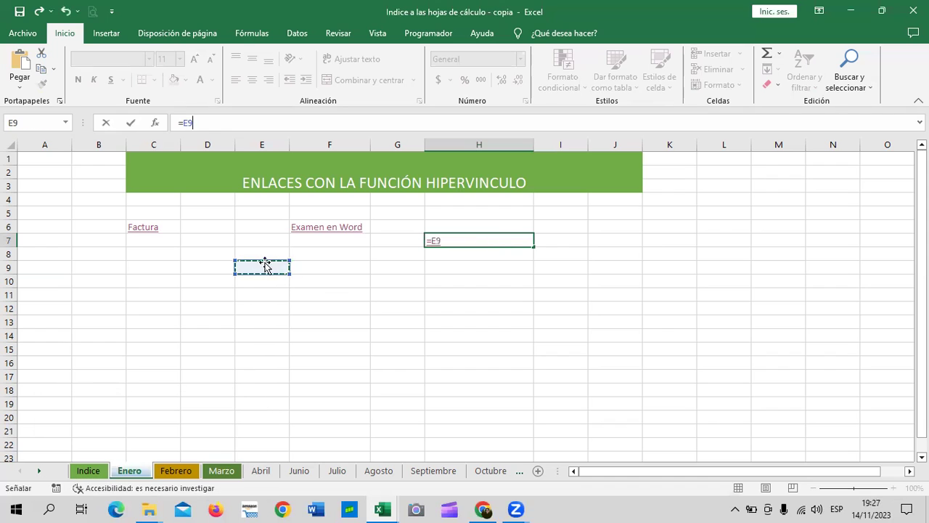
{"action": "key", "text": "Escape"}
{"action": "left_click", "coordinate": [211, 251]}
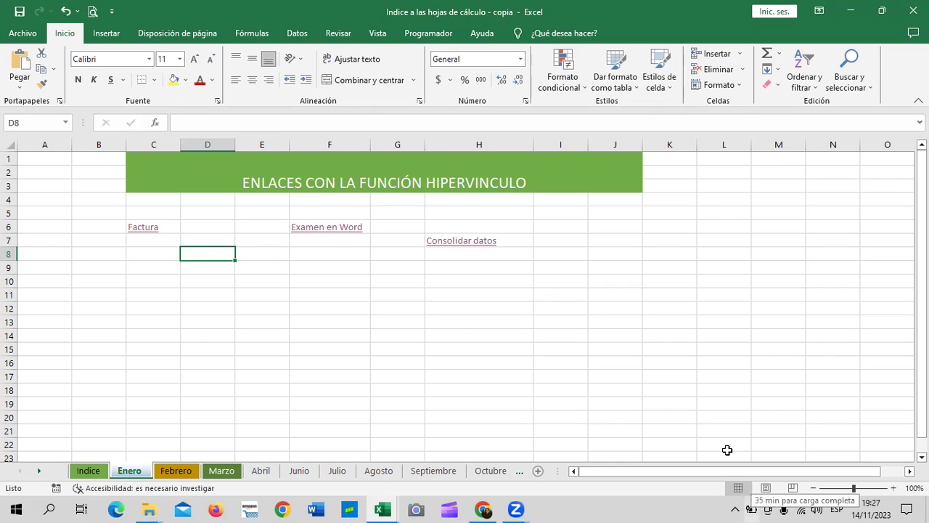
{"action": "left_click", "coordinate": [433, 295]}
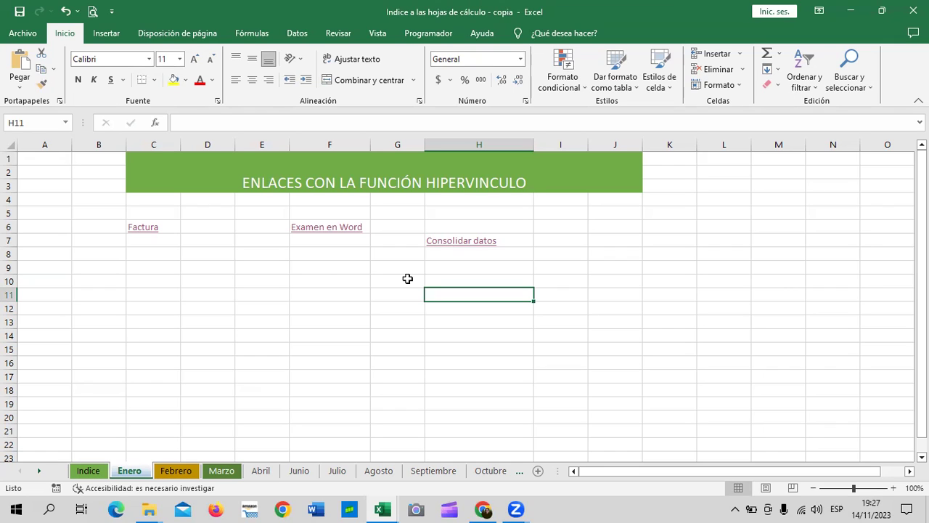
On the Febrero sheet, merge C1:J3 and give it a blue Énfasis cell style
{"action": "left_click", "coordinate": [185, 474]}
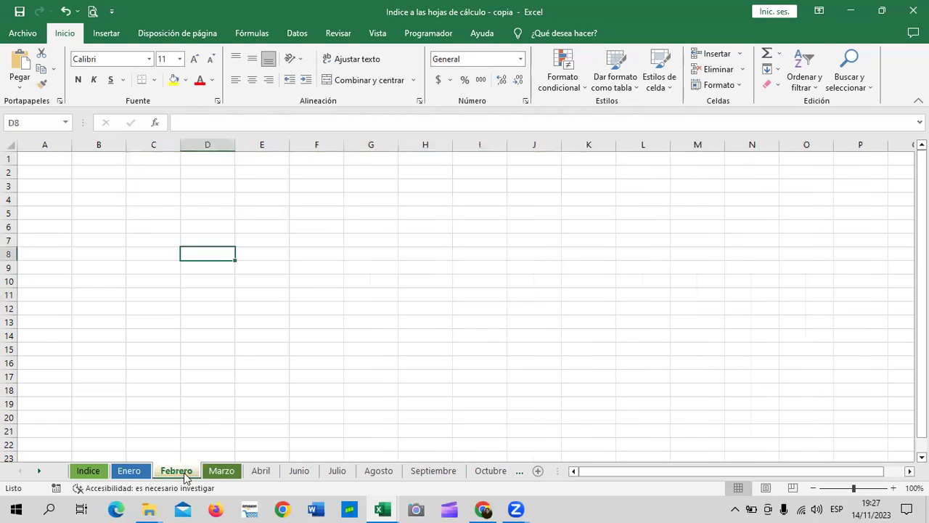
{"action": "mouse_move", "coordinate": [145, 161]}
{"action": "left_mouse_down"}
{"action": "mouse_move", "coordinate": [448, 200]}
{"action": "mouse_move", "coordinate": [531, 190]}
{"action": "left_mouse_up"}
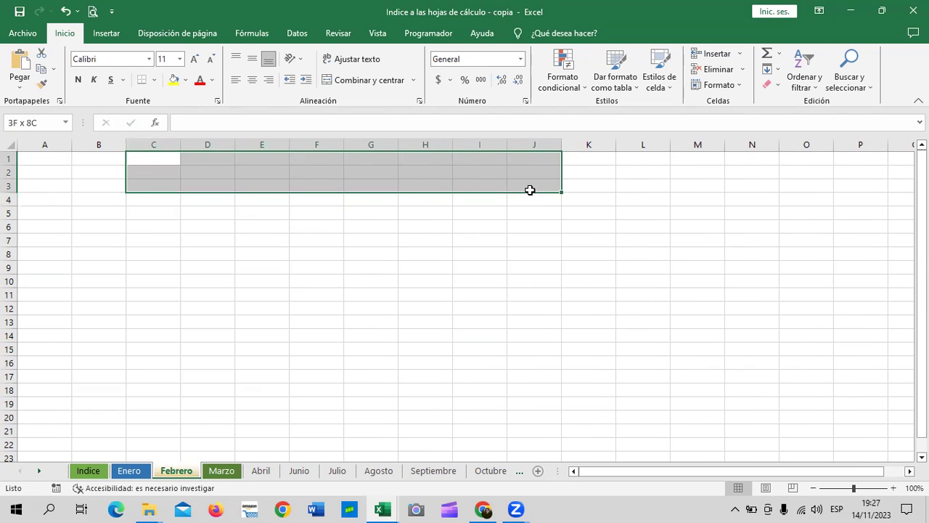
{"action": "left_click", "coordinate": [355, 83]}
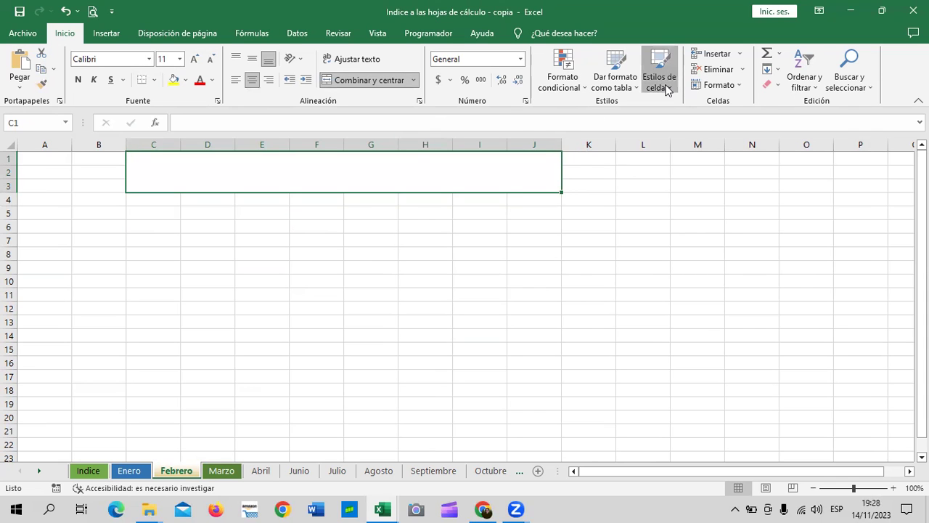
{"action": "left_click", "coordinate": [666, 88]}
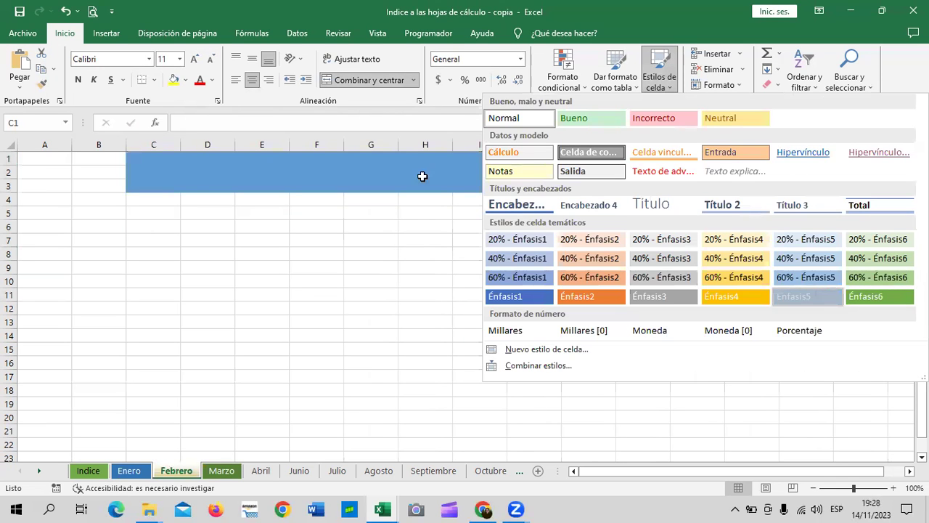
{"action": "left_click", "coordinate": [422, 176]}
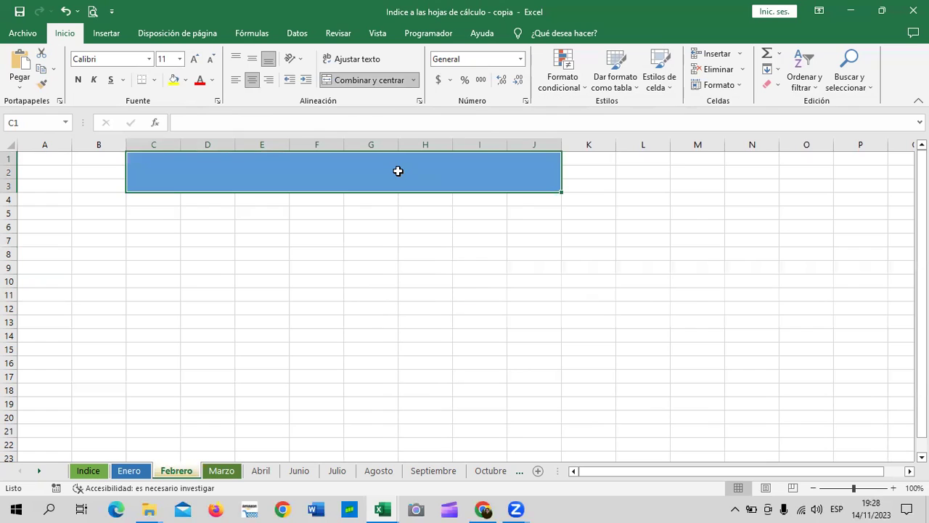
Enter the title 'VINCULOS CON BOTONES DE PROGRAMACIÓN' in capitals in the merged cell
{"action": "type", "text": "a"}
{"action": "key", "text": "BackSpace"}
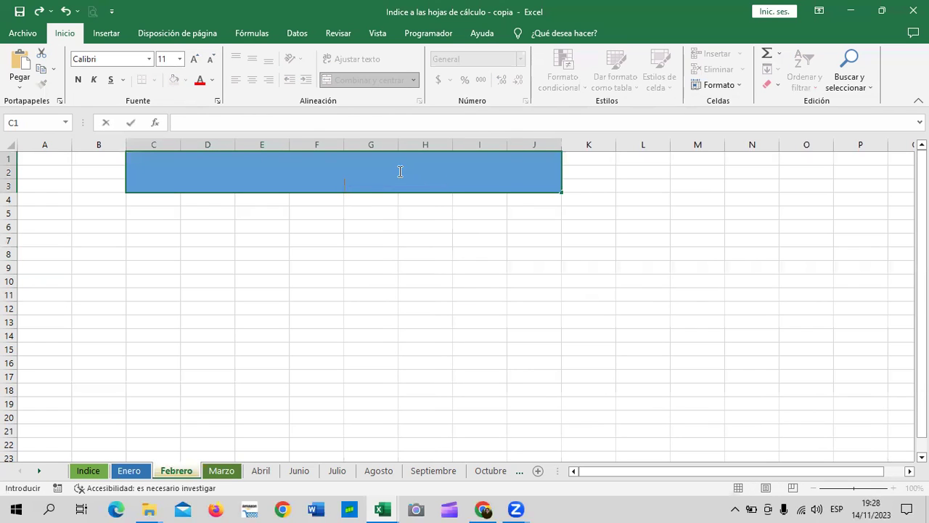
{"action": "key", "text": "Caps_Lock"}
{"action": "type", "text": "VINCULOS CON BOTONES"}
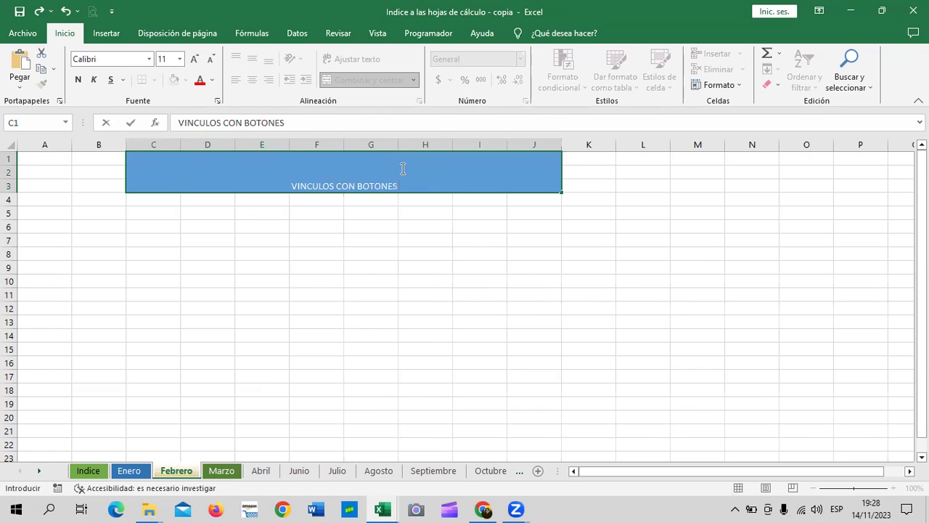
{"action": "left_click", "coordinate": [323, 124]}
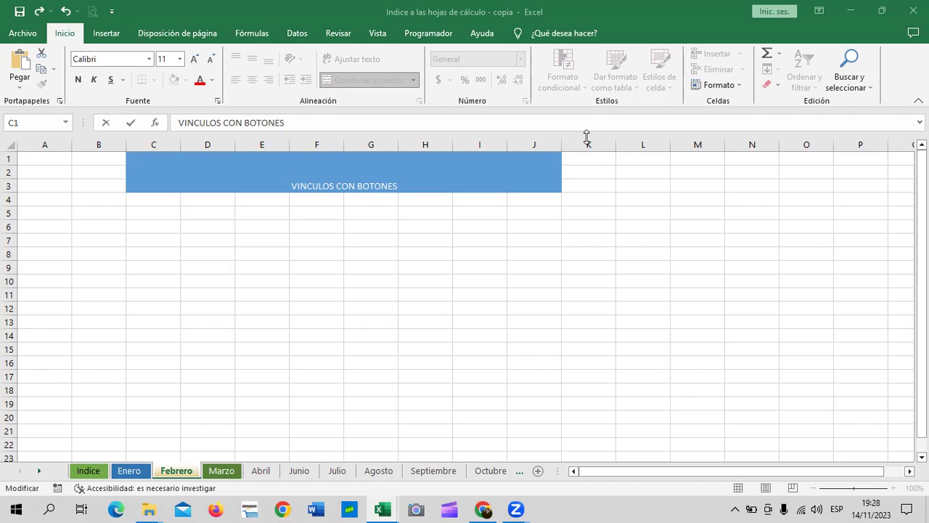
{"action": "left_click", "coordinate": [405, 167]}
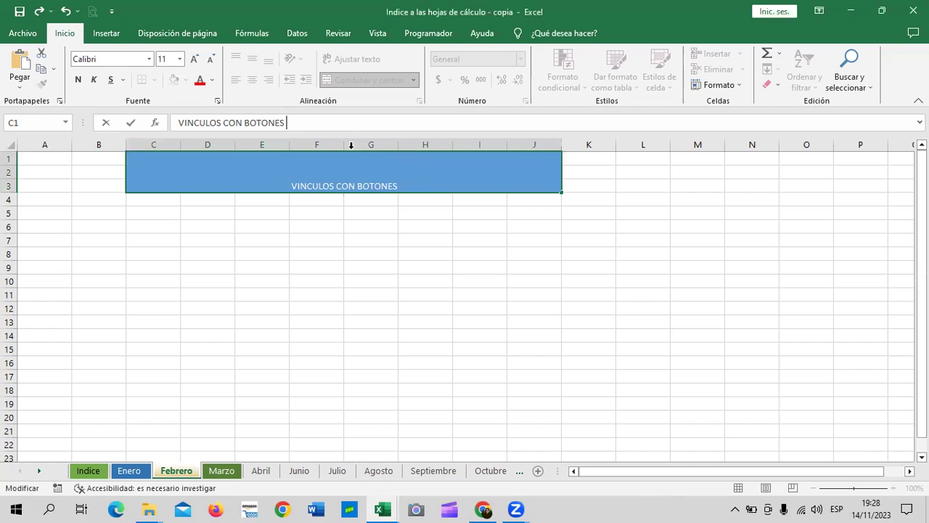
{"action": "type", "text": "DE PROGRAMACIÓN"}
{"action": "key", "text": "Return"}
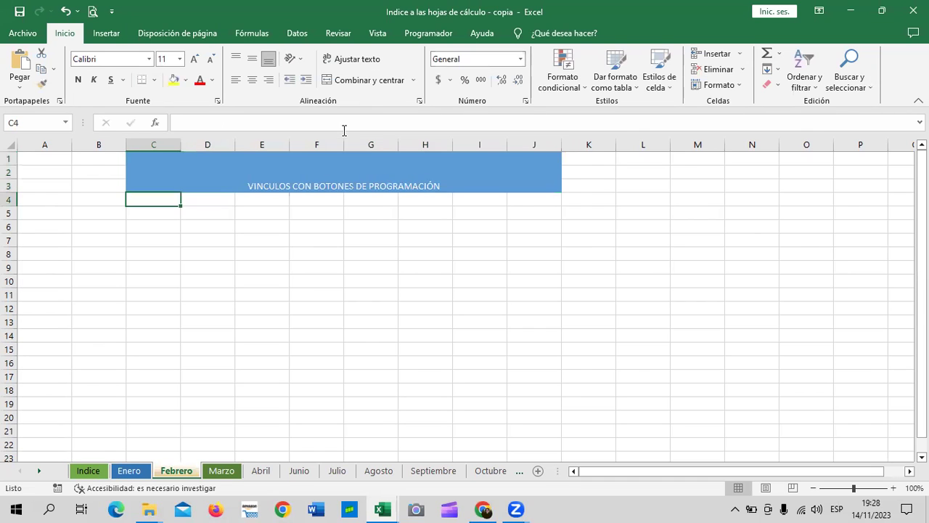
Enlarge the title's font size three steps with Aumentar tamaño de fuente
{"action": "left_click", "coordinate": [424, 321]}
{"action": "left_click", "coordinate": [483, 167]}
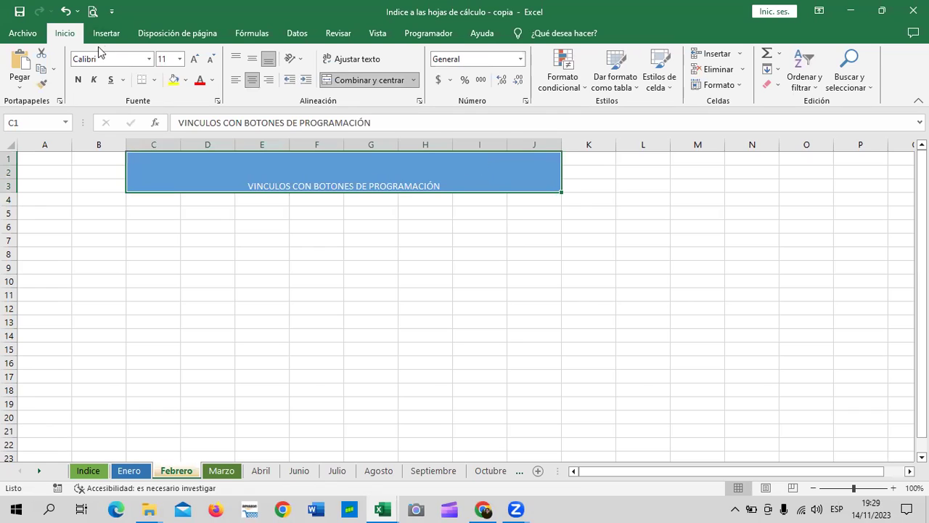
{"action": "left_click", "coordinate": [194, 59]}
{"action": "left_click", "coordinate": [194, 58]}
{"action": "left_click", "coordinate": [194, 58]}
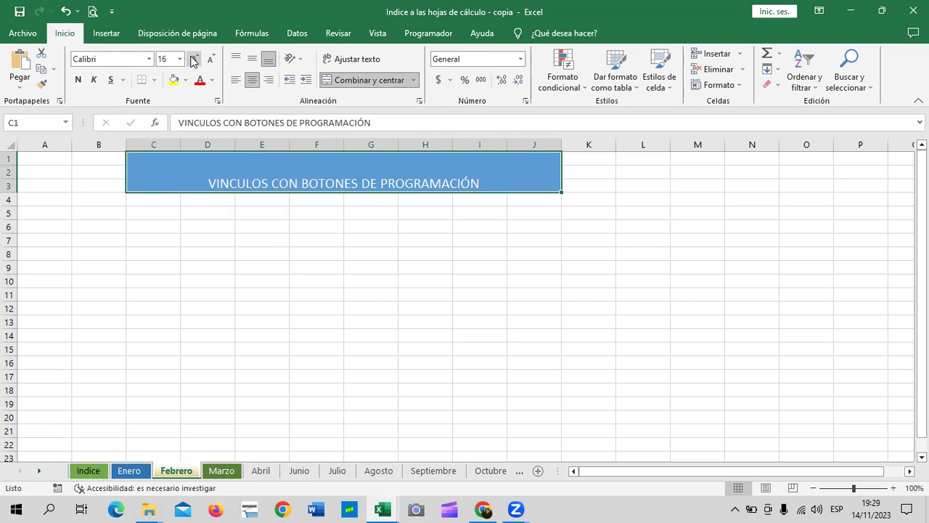
{"action": "left_click", "coordinate": [193, 58]}
{"action": "left_click", "coordinate": [316, 281]}
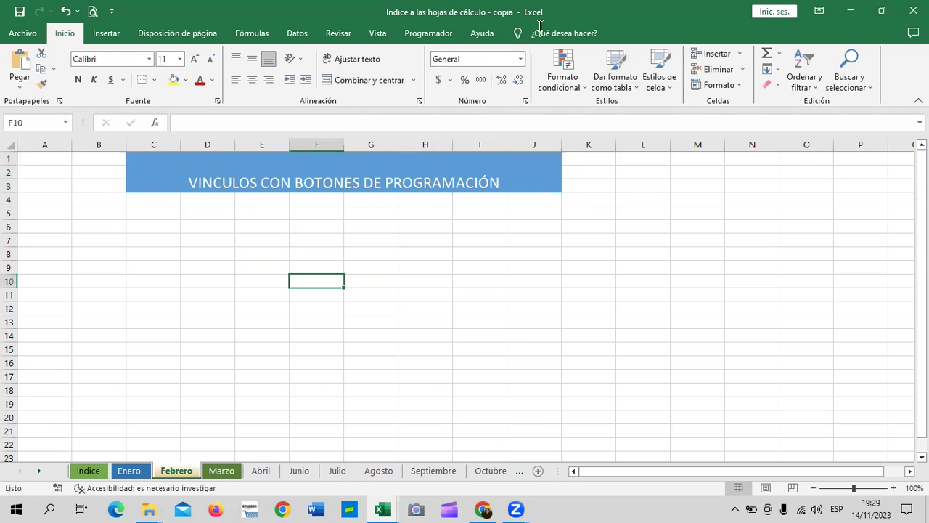
Switch the ribbon to the Programador tab to reveal the developer tools
{"action": "left_click", "coordinate": [652, 359]}
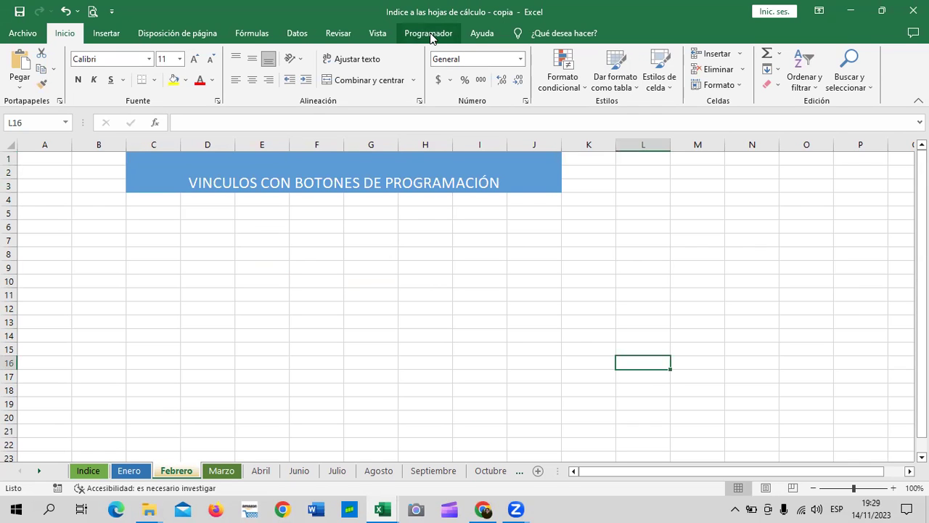
{"action": "left_click", "coordinate": [429, 36]}
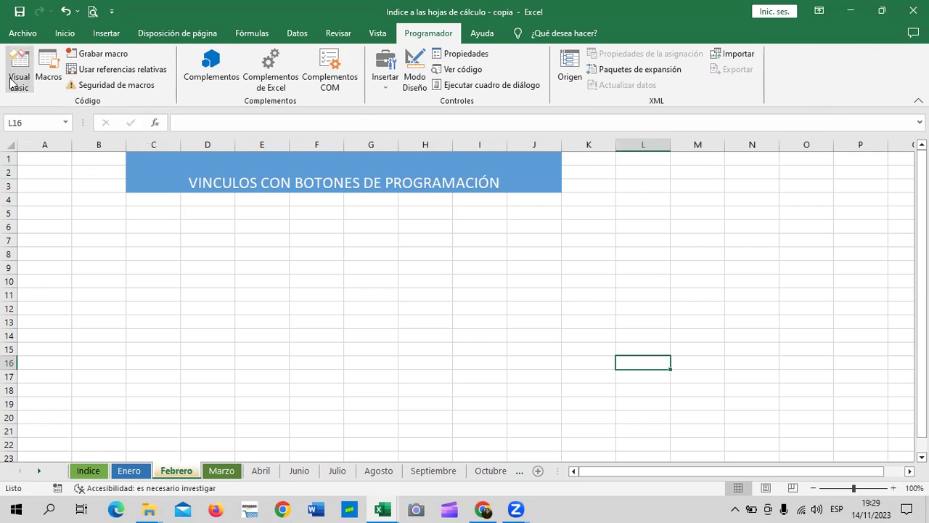
{"action": "left_click", "coordinate": [459, 308]}
{"action": "left_click", "coordinate": [481, 181]}
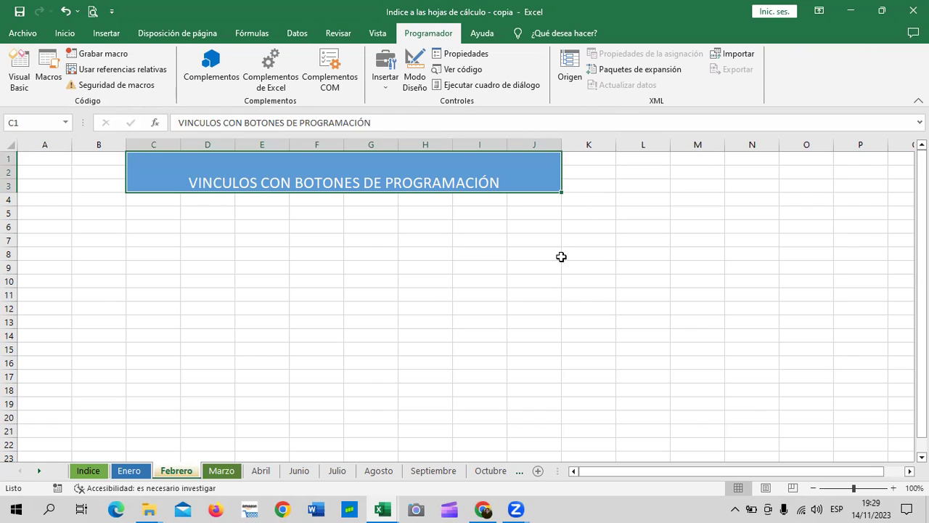
{"action": "left_click", "coordinate": [549, 279]}
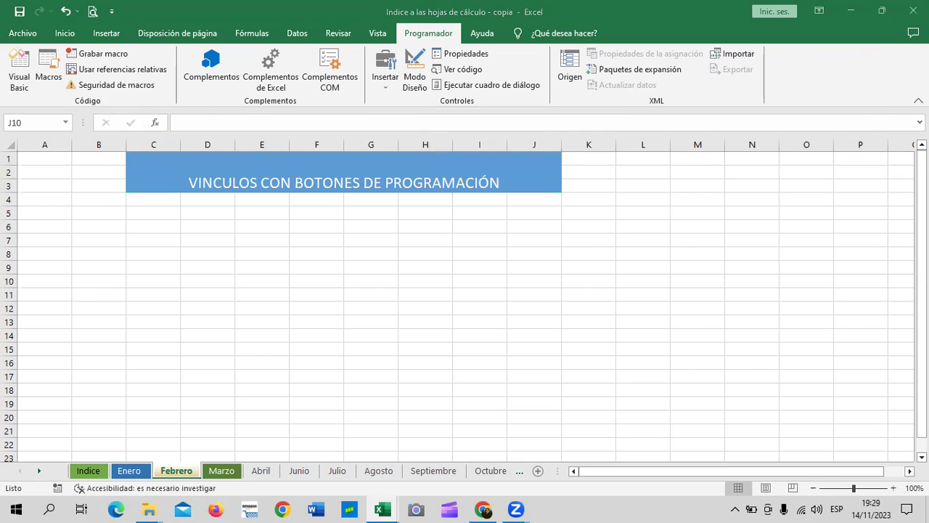
In Excel Options > Customize Ribbon, keep Programador checked and confirm with Aceptar
{"action": "left_click", "coordinate": [33, 34]}
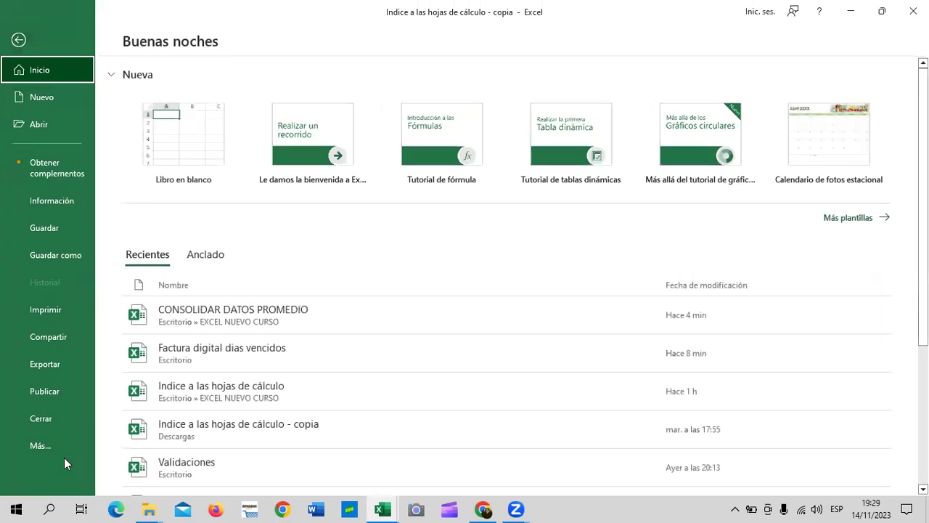
{"action": "left_click", "coordinate": [62, 445]}
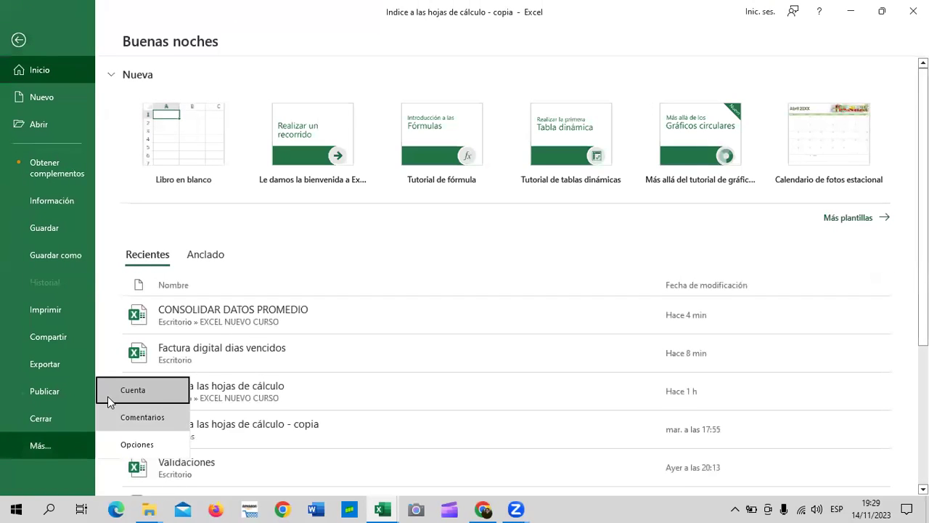
{"action": "left_click", "coordinate": [119, 444]}
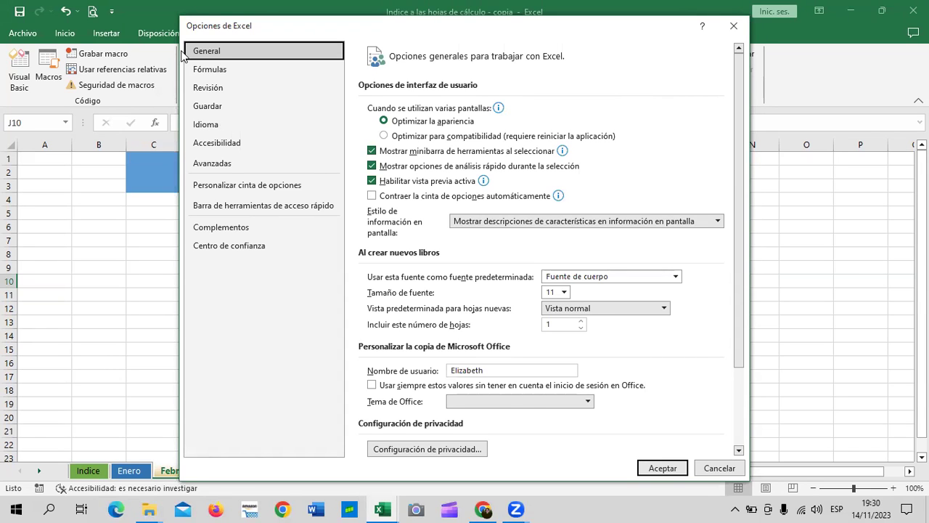
{"action": "left_click_drag", "start_coordinate": [218, 26], "coordinate": [238, 53]}
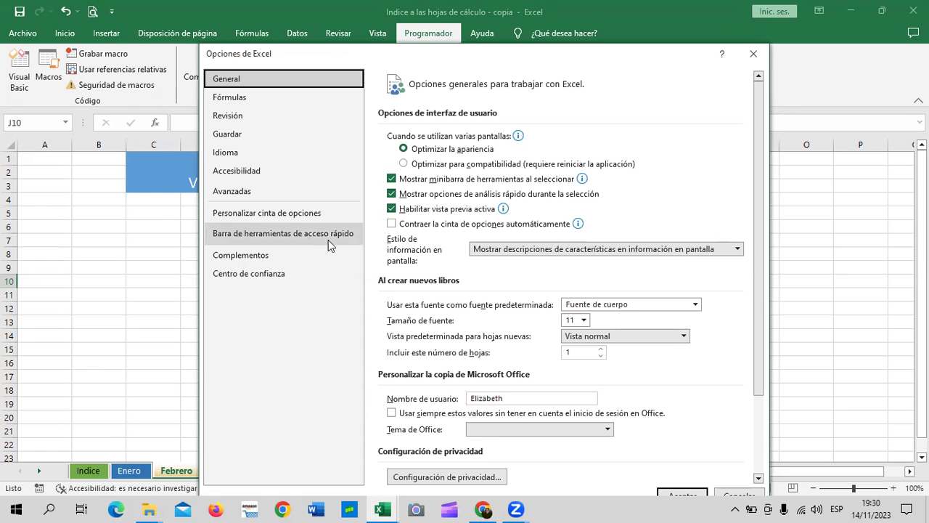
{"action": "mouse_move", "coordinate": [759, 289]}
{"action": "left_mouse_down"}
{"action": "mouse_move", "coordinate": [764, 372]}
{"action": "mouse_move", "coordinate": [764, 344]}
{"action": "left_mouse_up"}
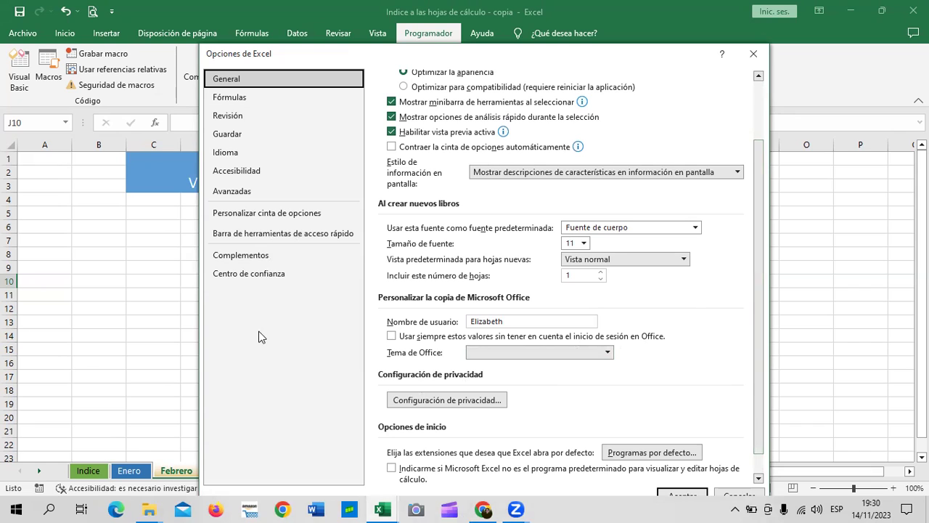
{"action": "left_click", "coordinate": [235, 215]}
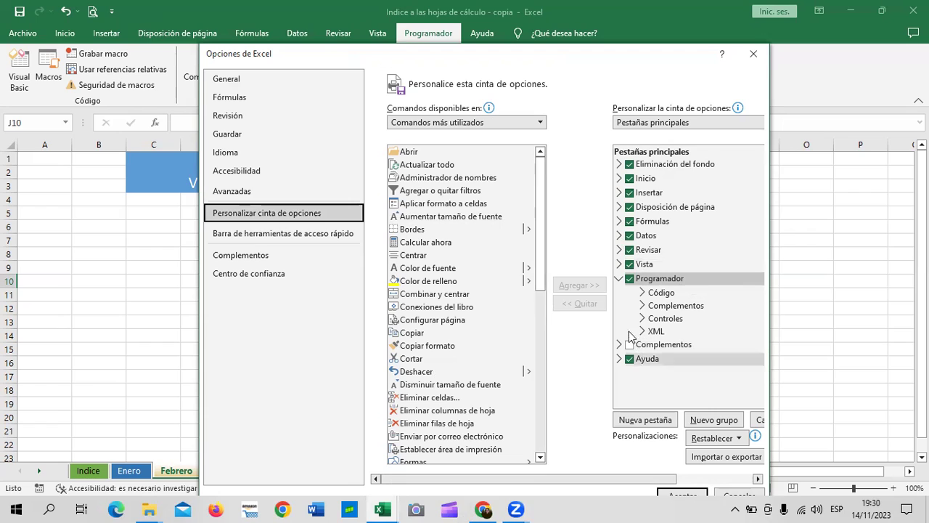
{"action": "left_click", "coordinate": [630, 278]}
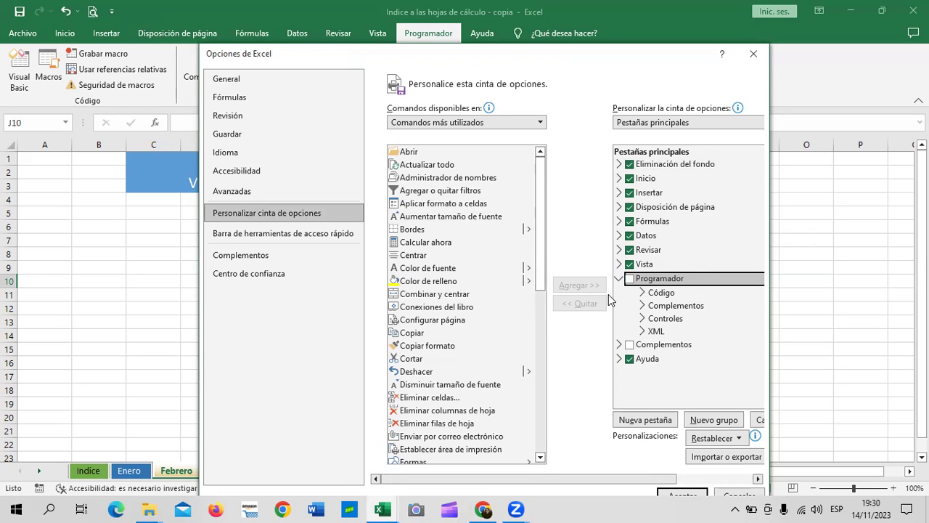
{"action": "left_click", "coordinate": [629, 279]}
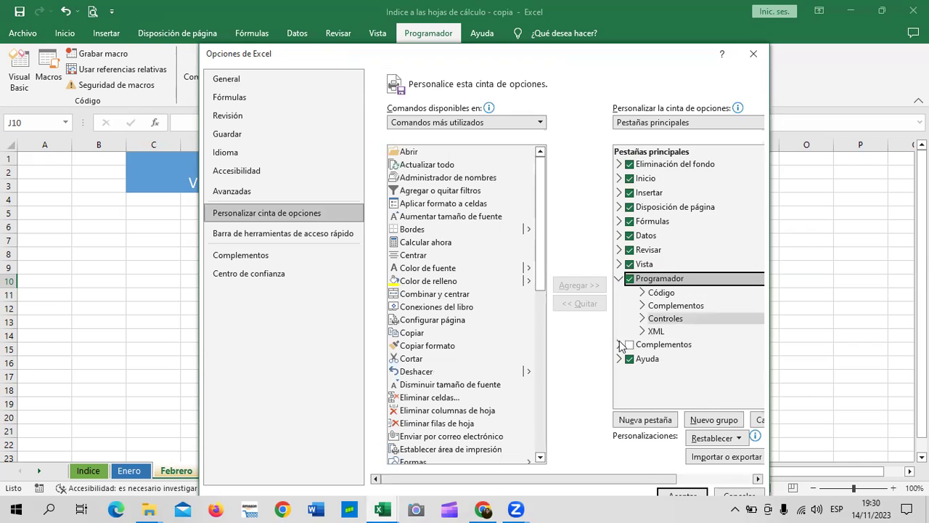
{"action": "left_click", "coordinate": [683, 496]}
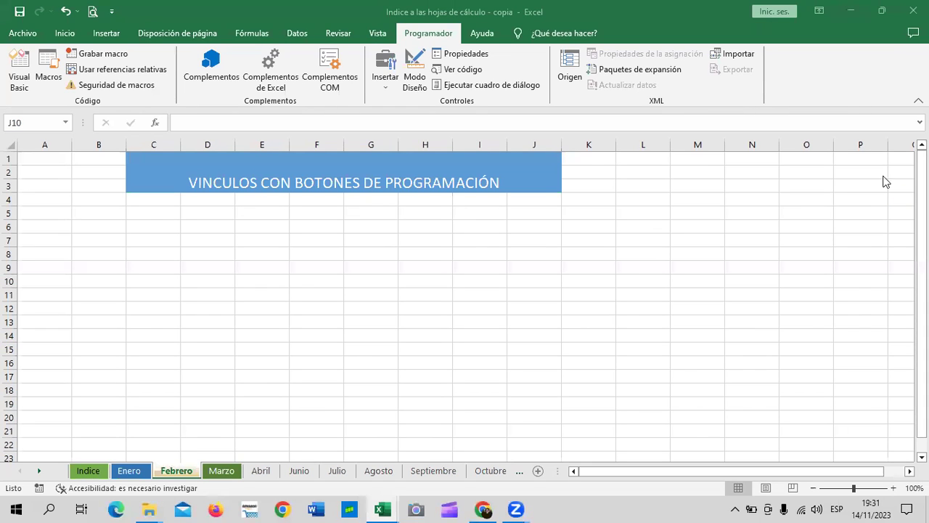
{"action": "left_click", "coordinate": [382, 508]}
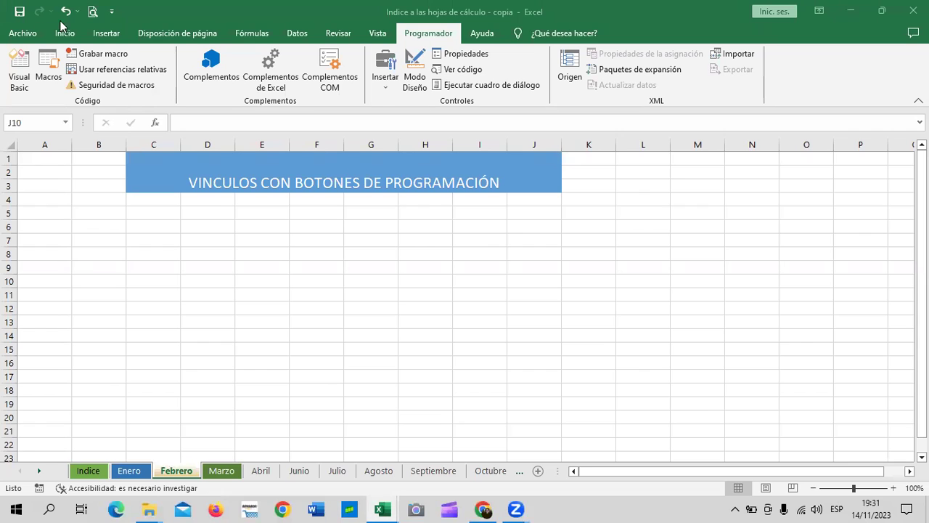
{"action": "left_click", "coordinate": [112, 13]}
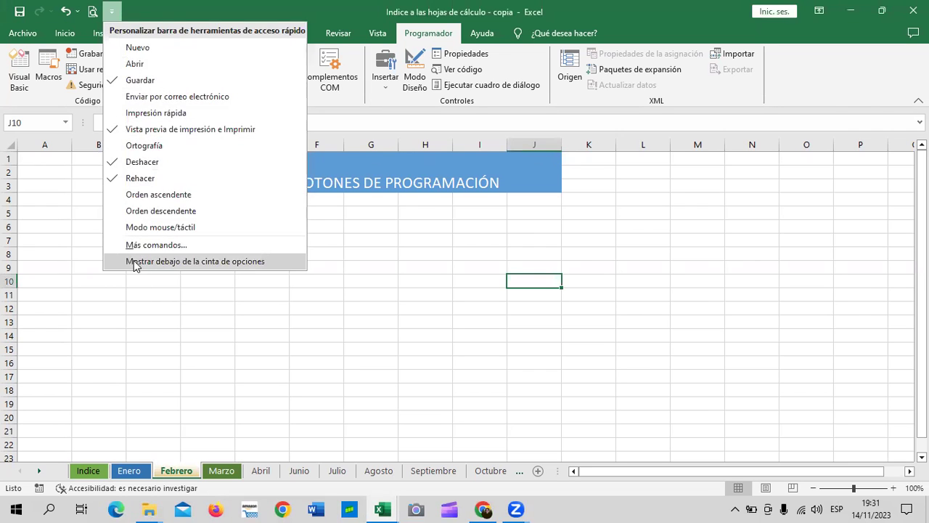
{"action": "left_click", "coordinate": [134, 261]}
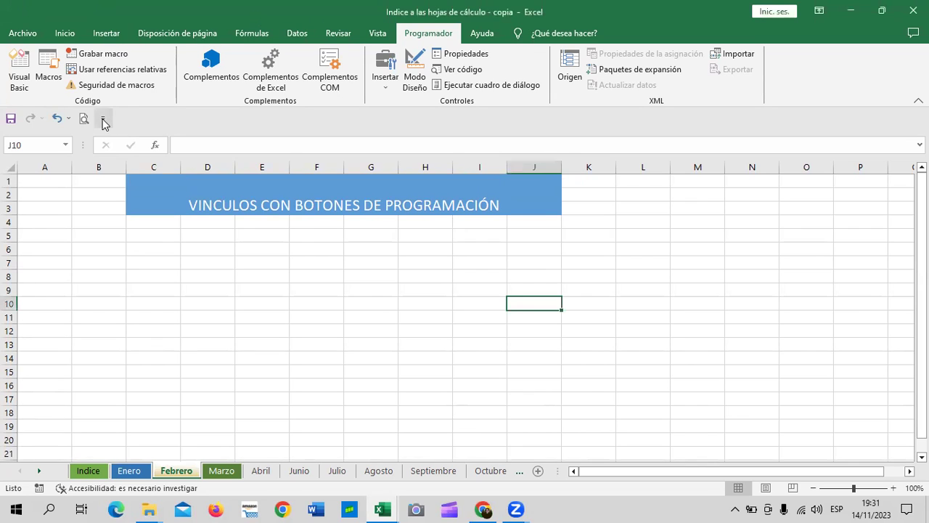
{"action": "left_click", "coordinate": [102, 119]}
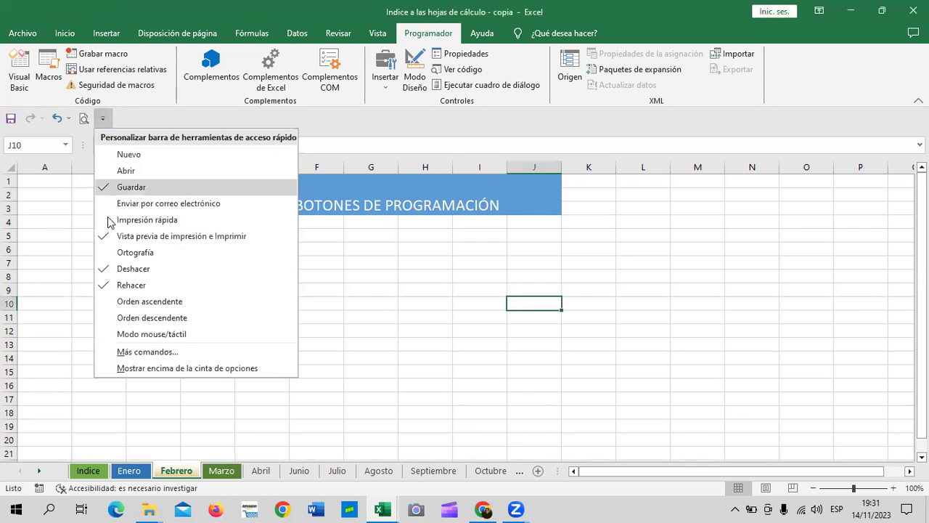
{"action": "left_click", "coordinate": [120, 367]}
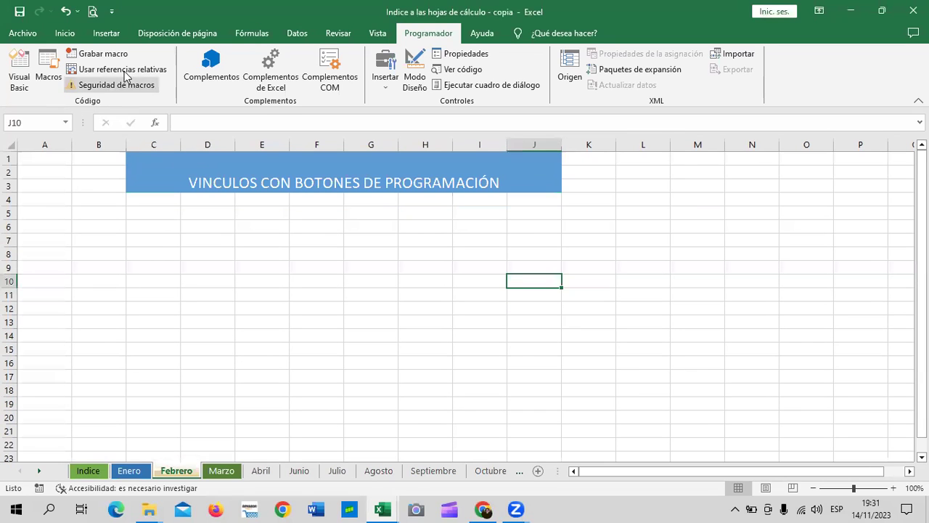
{"action": "left_click", "coordinate": [113, 12]}
{"action": "left_click", "coordinate": [150, 242]}
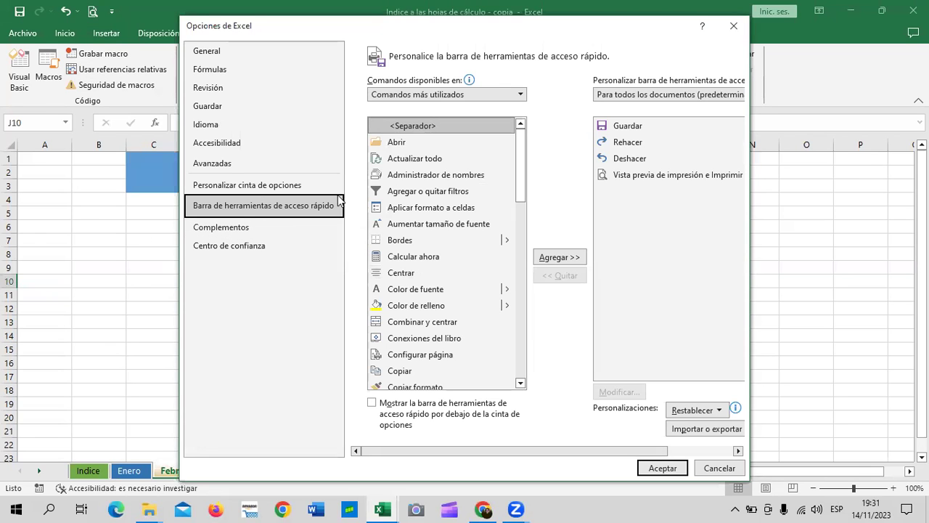
{"action": "left_click", "coordinate": [283, 186]}
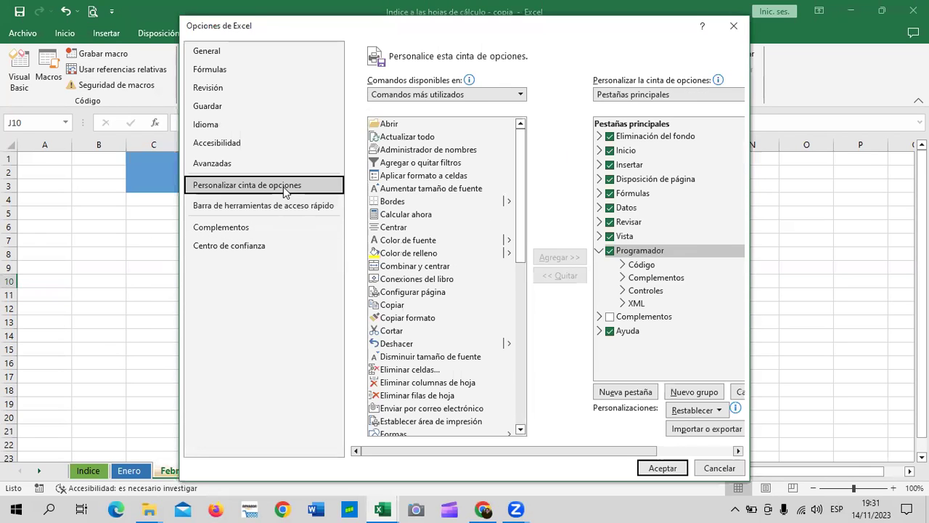
{"action": "left_click", "coordinate": [610, 251]}
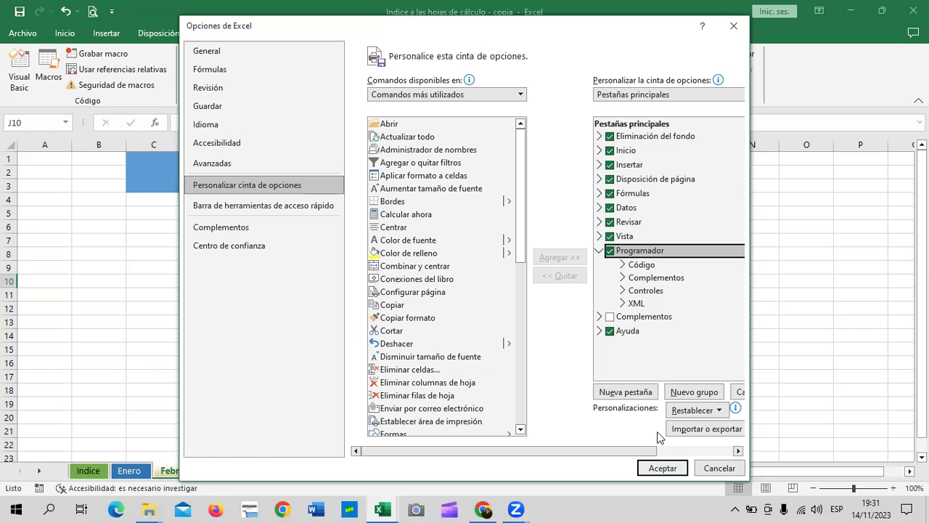
{"action": "key", "text": "Return"}
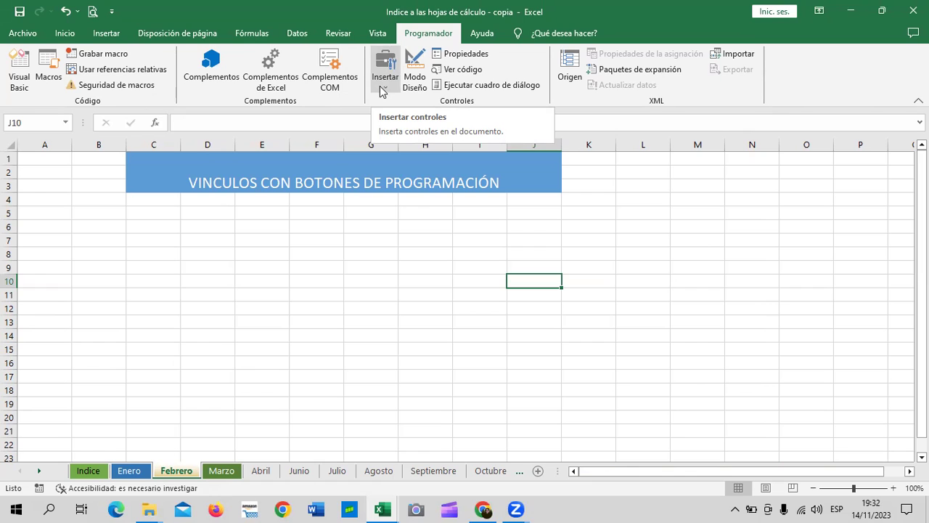
Draw a Form Control button across C5:D6 from Programador > Insertar
{"action": "left_click", "coordinate": [384, 89]}
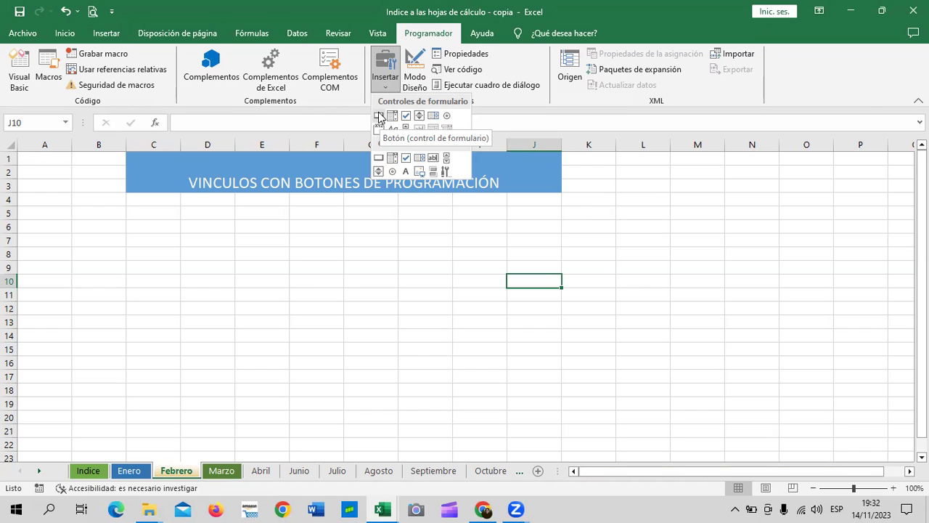
{"action": "left_click", "coordinate": [378, 118]}
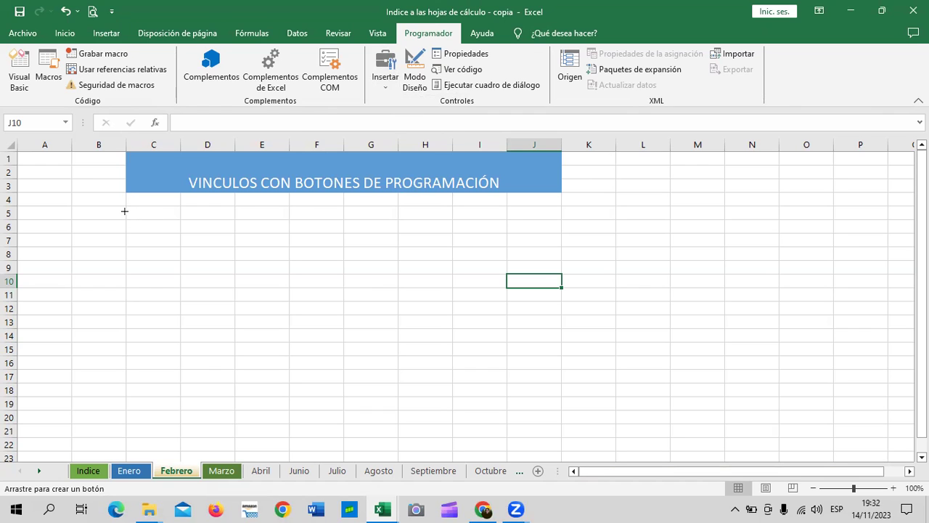
{"action": "mouse_move", "coordinate": [126, 209]}
{"action": "left_mouse_down"}
{"action": "mouse_move", "coordinate": [241, 236]}
{"action": "mouse_move", "coordinate": [229, 232]}
{"action": "left_mouse_up"}
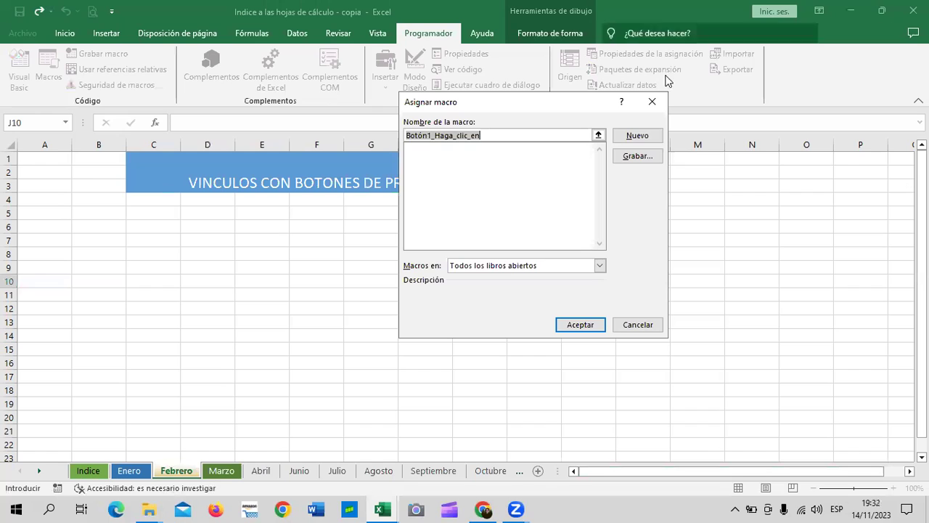
{"action": "left_click_drag", "start_coordinate": [562, 101], "coordinate": [489, 89]}
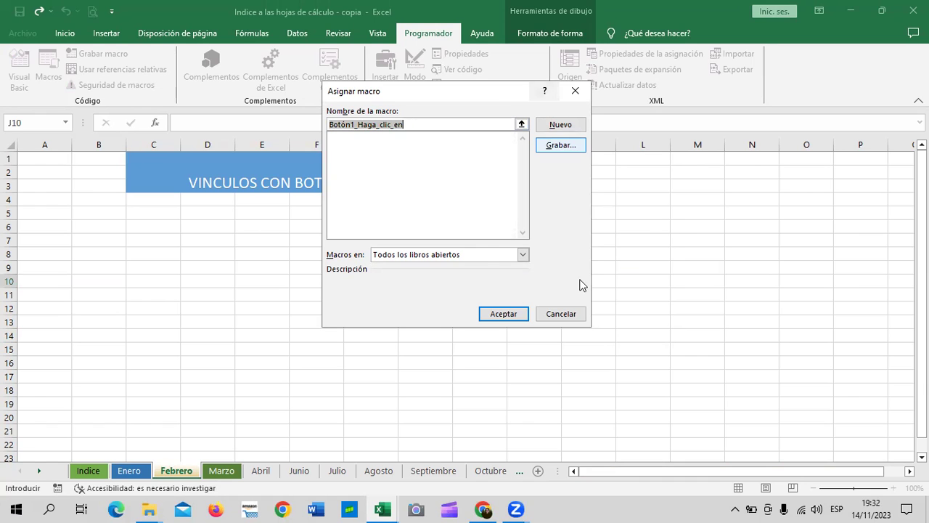
Create the new Botón1_Haga_clic_en macro and type Sheets( on a new line in its body
{"action": "left_click", "coordinate": [560, 125]}
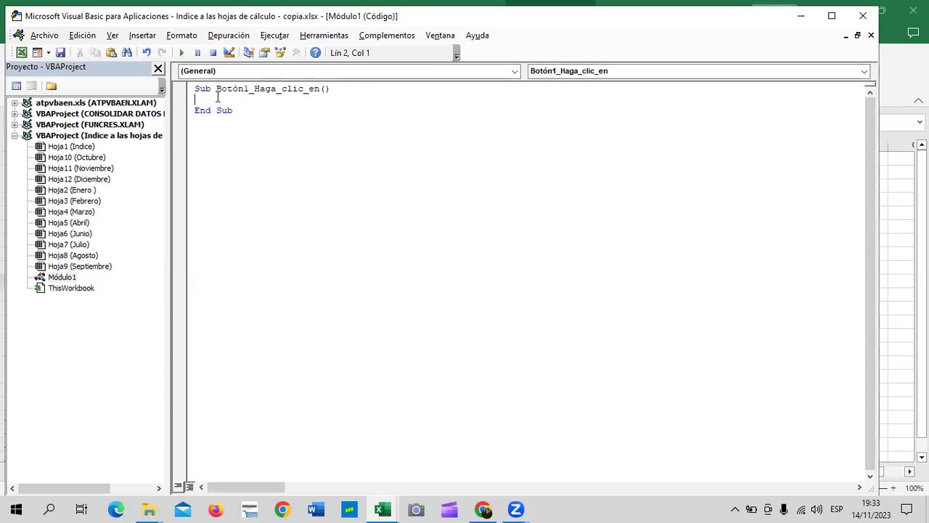
{"action": "key", "text": "Return"}
{"action": "left_click", "coordinate": [211, 104]}
{"action": "type", "text": "sH"}
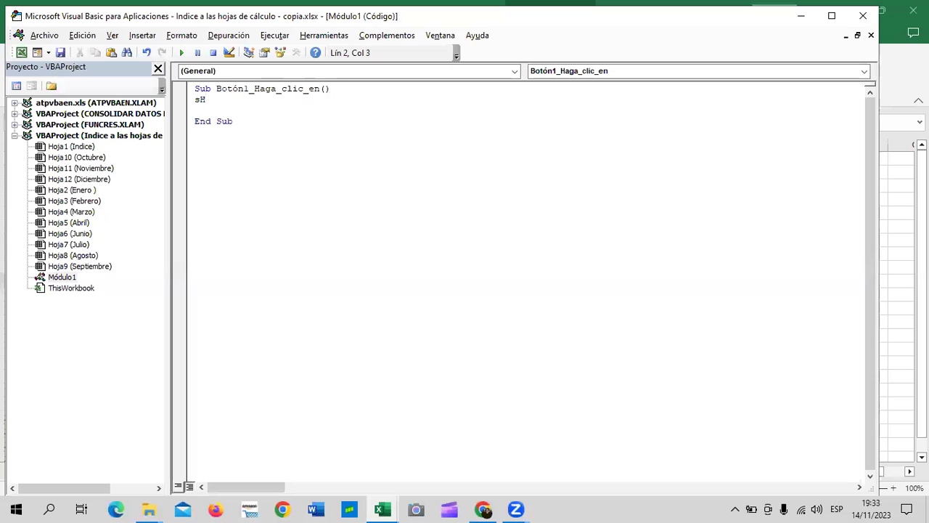
{"action": "key", "text": "BackSpace"}
{"action": "key", "text": "BackSpace"}
{"action": "key", "text": "Caps_Lock"}
{"action": "type", "text": "Sheets"}
{"action": "type", "text": "("}
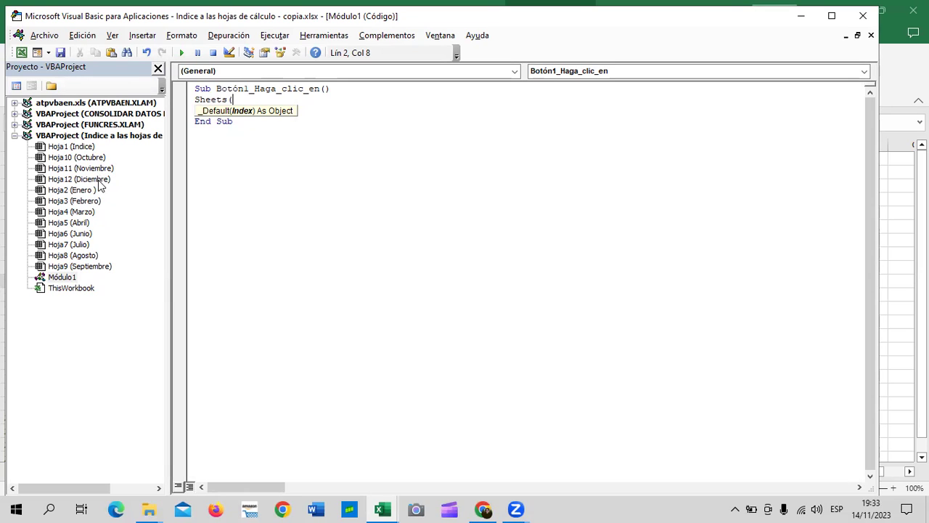
Complete the line as Sheets("Diciembre").Select, correcting the misspelled Select
{"action": "type", "text": "\"Diciembre"}
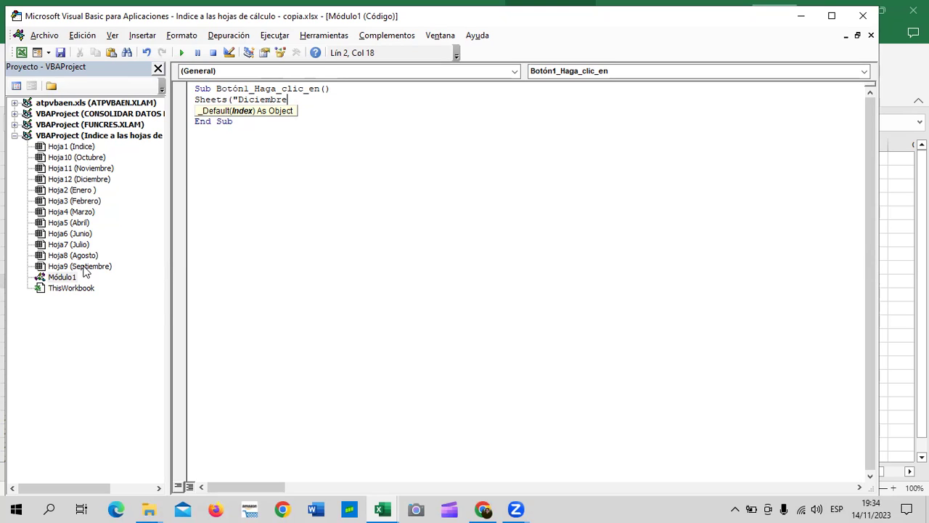
{"action": "type", "text": "\""}
{"action": "type", "text": ")"}
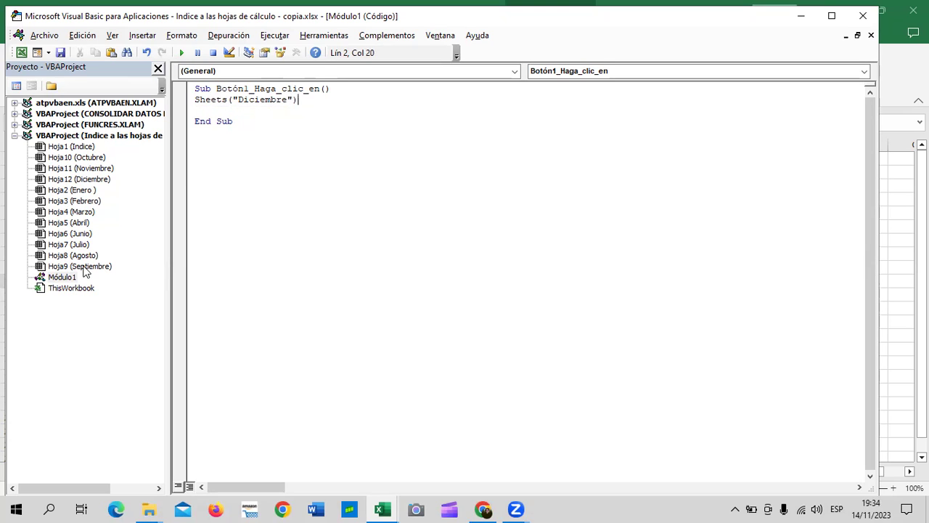
{"action": "type", "text": "."}
{"action": "type", "text": "Slec"}
{"action": "key", "text": "BackSpace"}
{"action": "key", "text": "BackSpace"}
{"action": "key", "text": "BackSpace"}
{"action": "type", "text": "elect"}
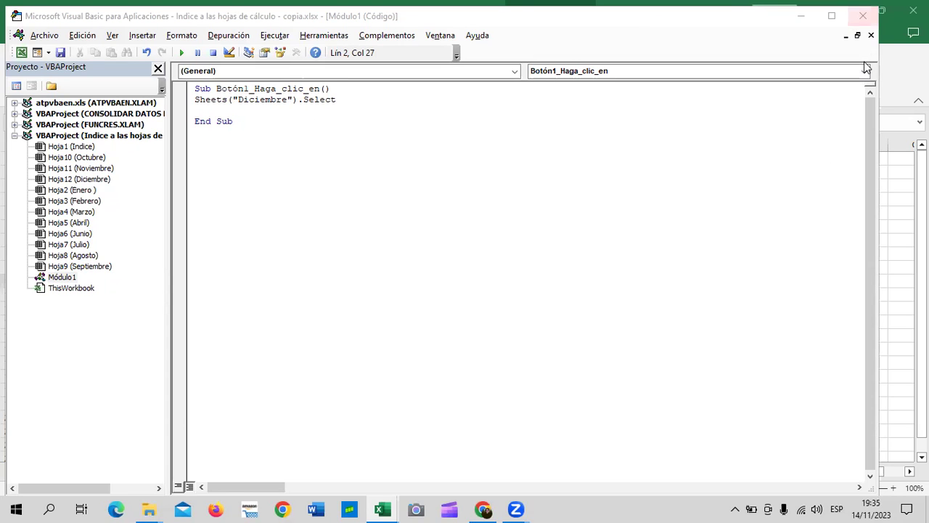
Close the VBA editor, run Botón 1 to jump to Diciembre, then return to Febrero
{"action": "left_click", "coordinate": [862, 17]}
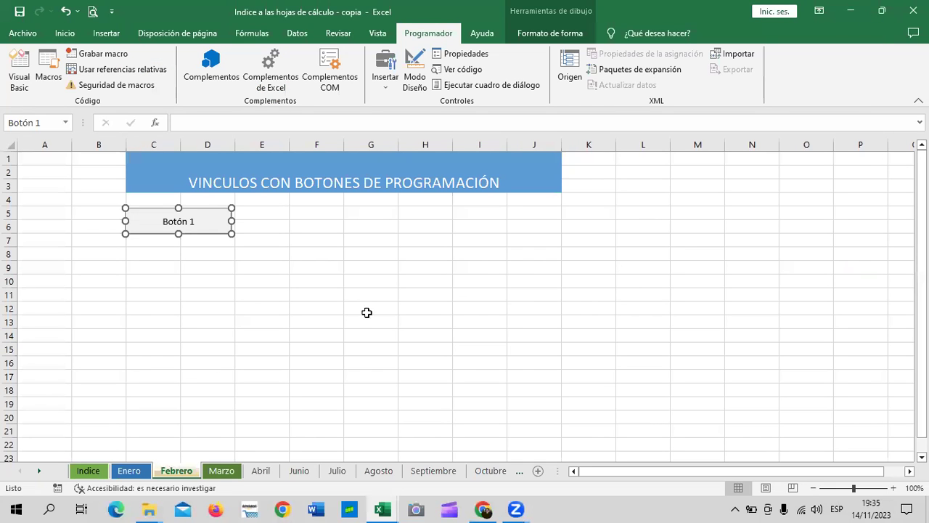
{"action": "left_click", "coordinate": [473, 266]}
{"action": "left_click", "coordinate": [228, 229]}
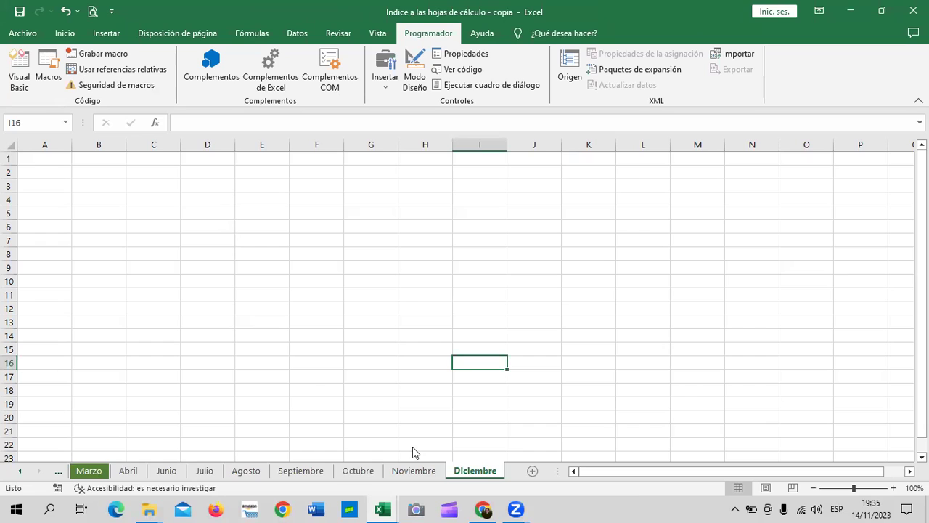
{"action": "left_click", "coordinate": [19, 474]}
{"action": "left_click", "coordinate": [19, 474]}
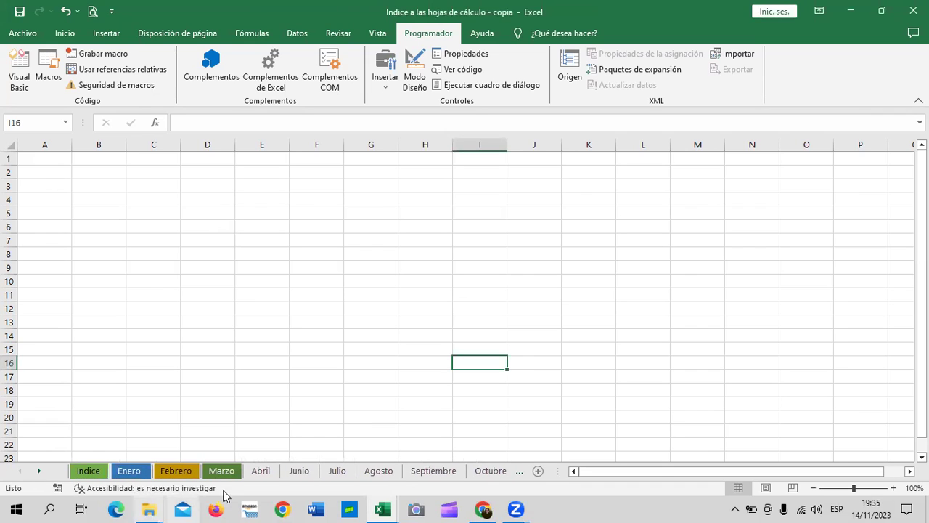
{"action": "left_click", "coordinate": [222, 470]}
{"action": "left_click", "coordinate": [178, 470]}
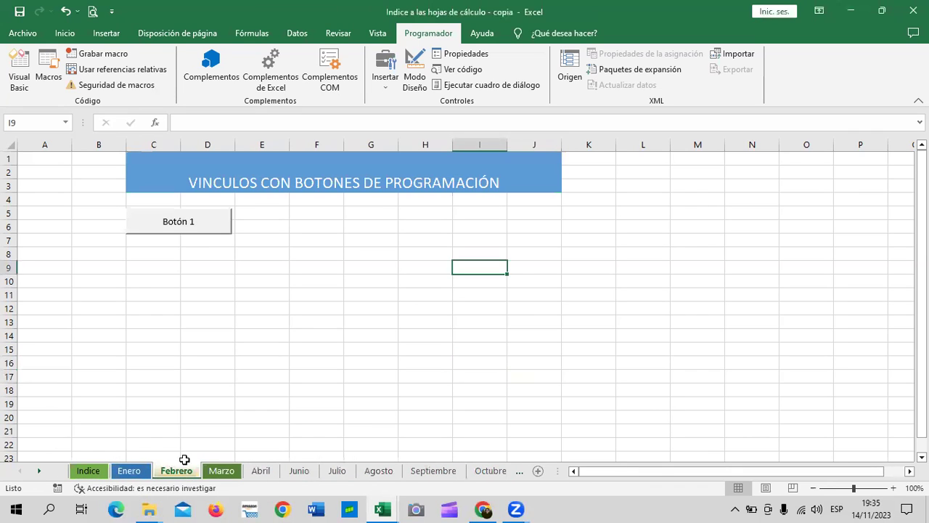
{"action": "left_click", "coordinate": [298, 377]}
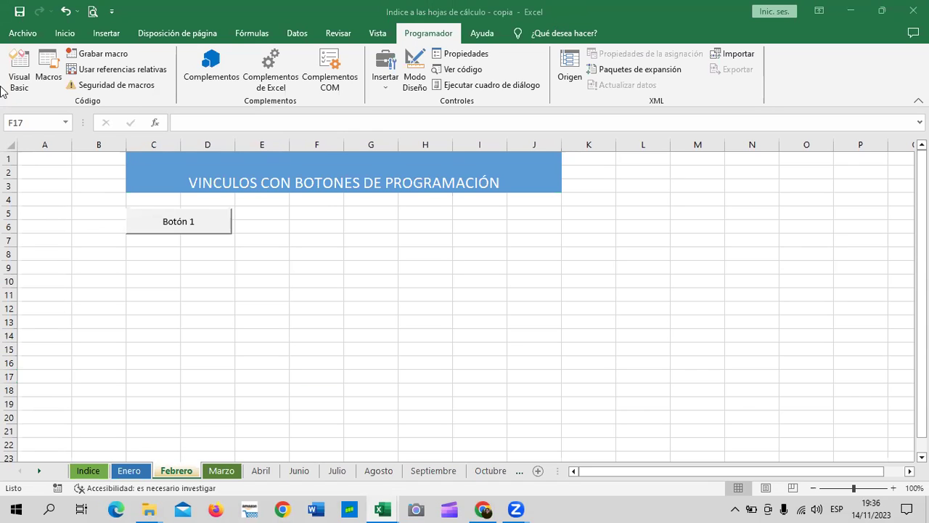
{"action": "left_click", "coordinate": [23, 34]}
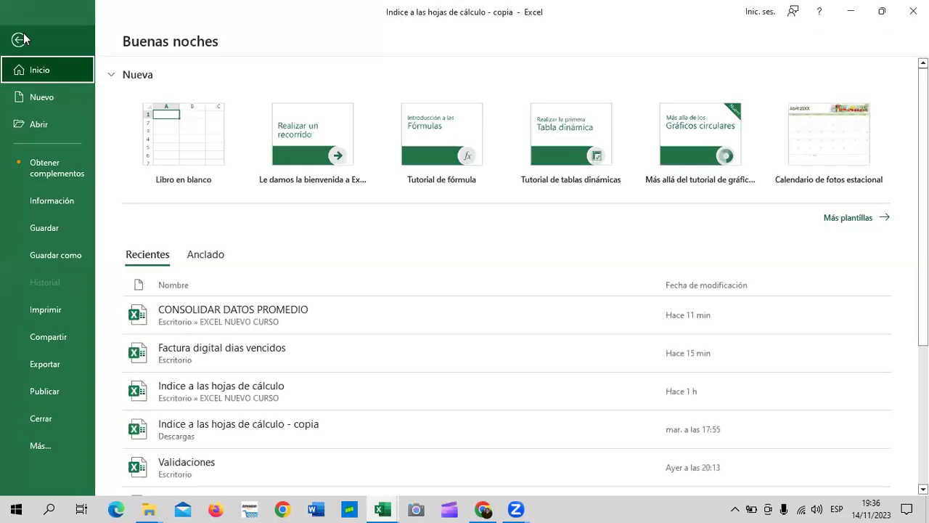
{"action": "left_click", "coordinate": [70, 444]}
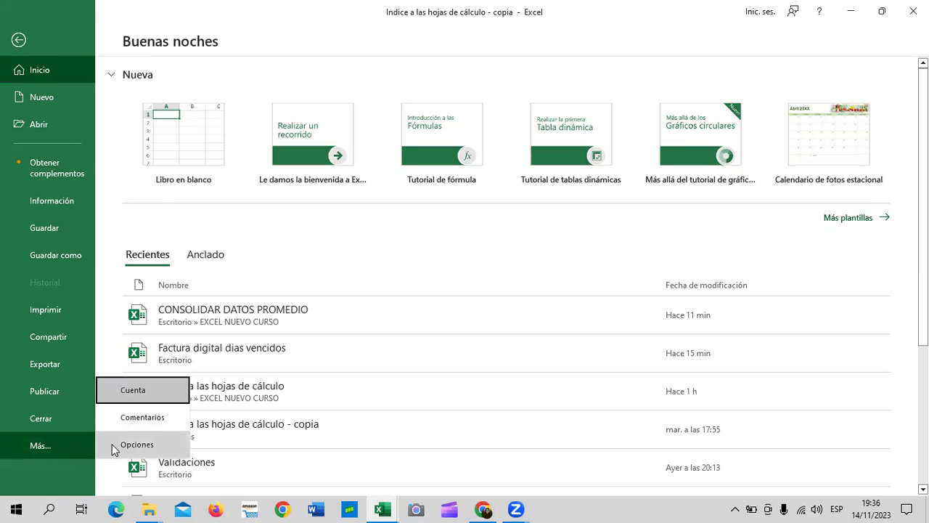
{"action": "left_click", "coordinate": [113, 442]}
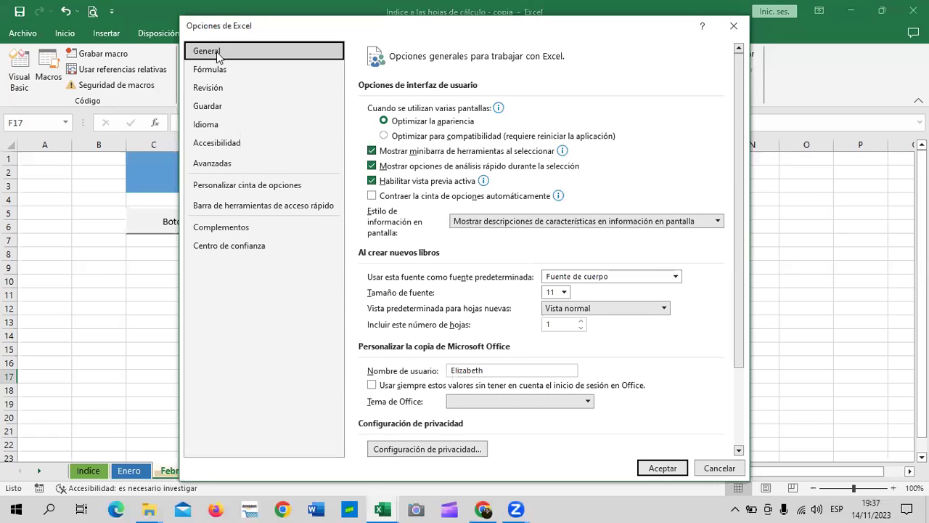
{"action": "left_click", "coordinate": [233, 187]}
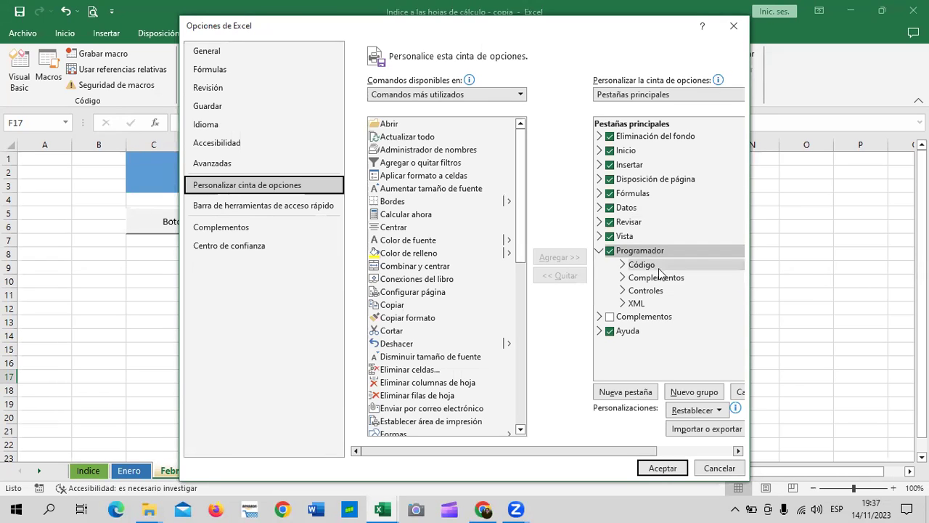
{"action": "left_click", "coordinate": [600, 251]}
{"action": "left_click", "coordinate": [602, 251]}
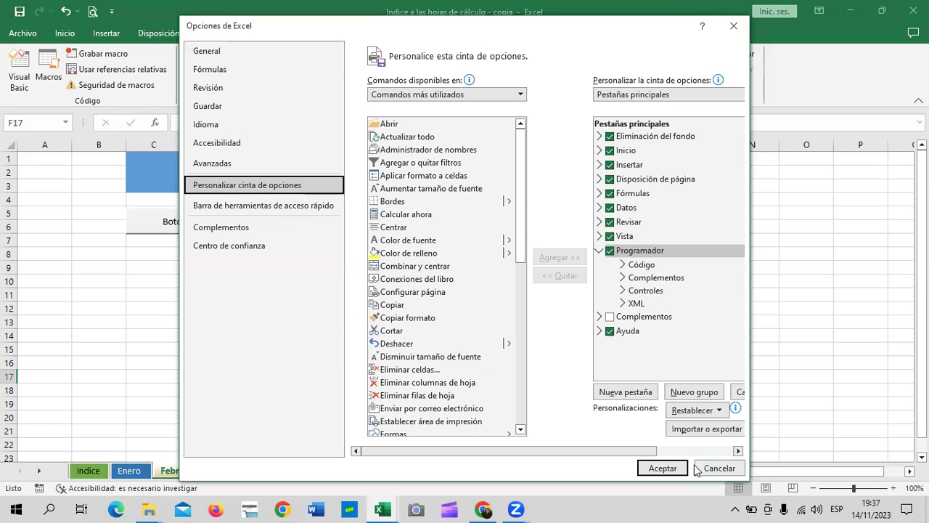
{"action": "left_click", "coordinate": [663, 469]}
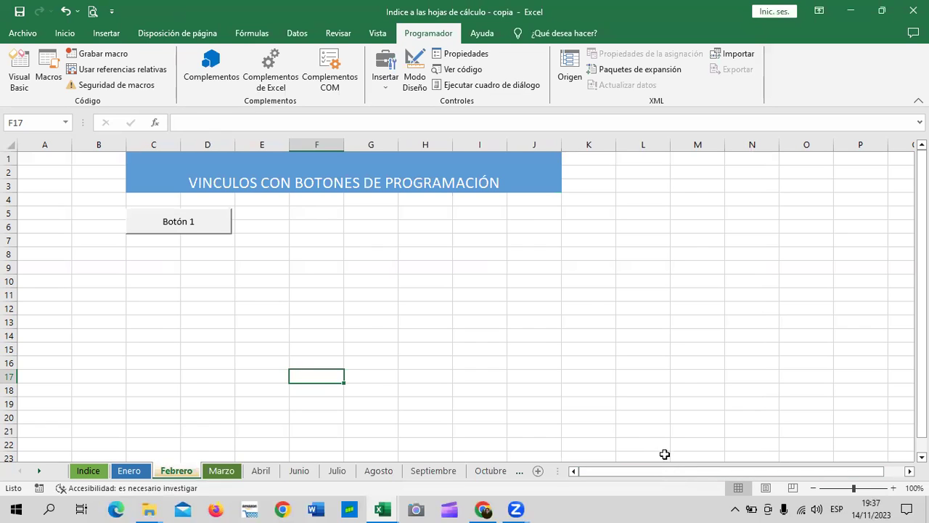
{"action": "left_click", "coordinate": [589, 304]}
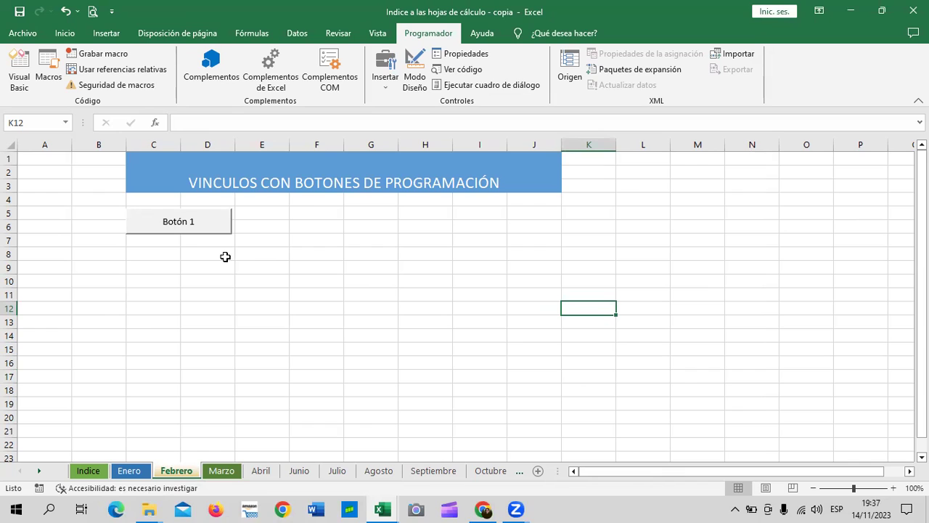
{"action": "left_click", "coordinate": [200, 226]}
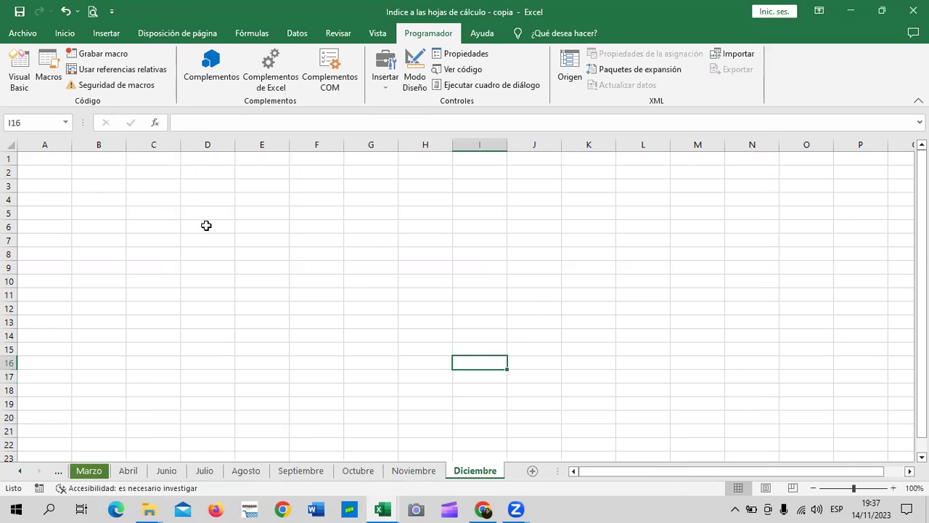
{"action": "left_click", "coordinate": [20, 470]}
{"action": "left_click", "coordinate": [20, 470]}
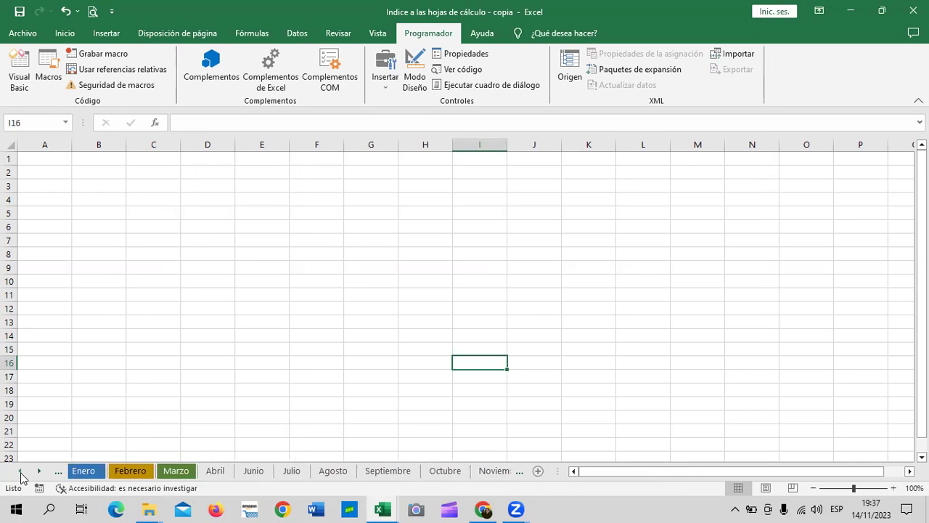
{"action": "left_click", "coordinate": [20, 471]}
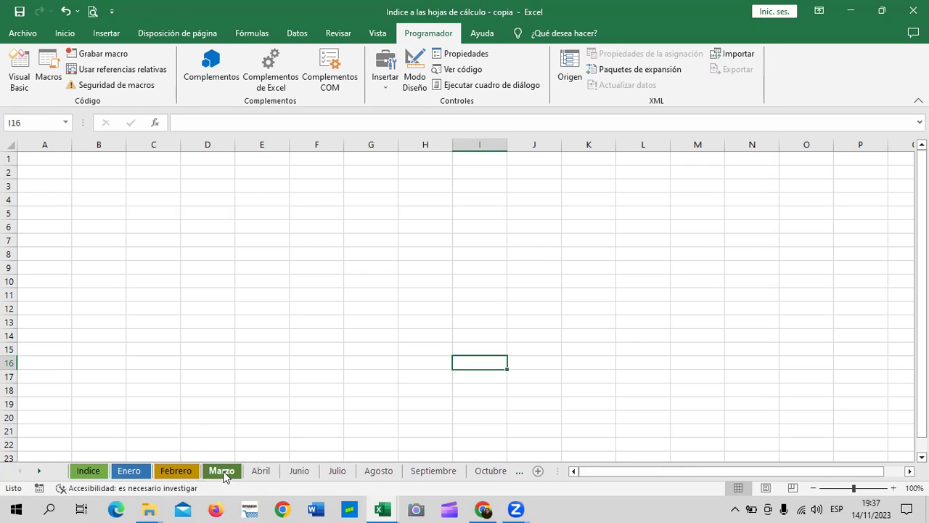
{"action": "left_click", "coordinate": [175, 470]}
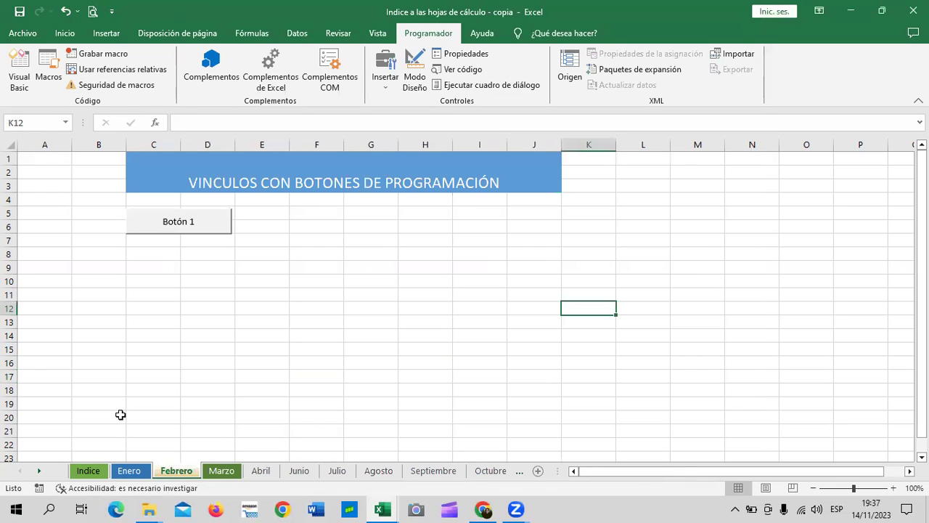
Replace the button's 'Botón 1' caption with 'Ir a Diciembre'
{"action": "right_click", "coordinate": [214, 232]}
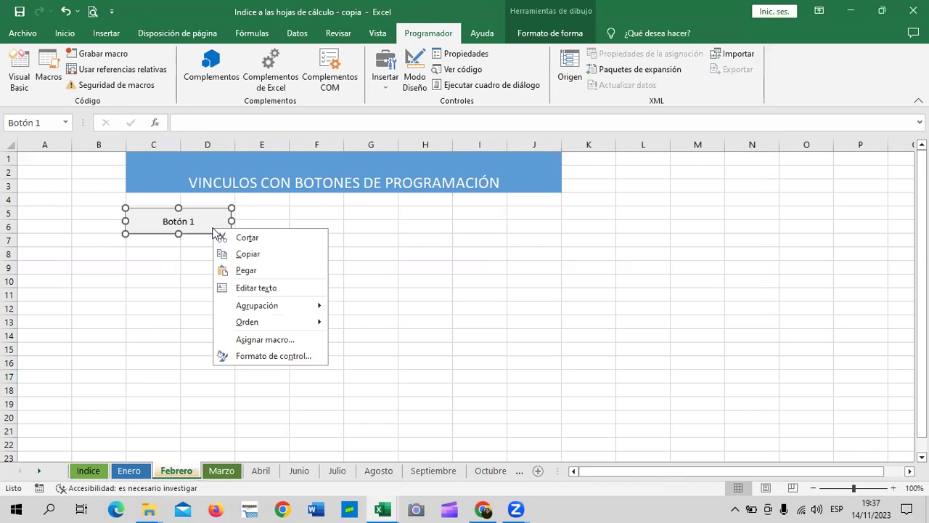
{"action": "left_click", "coordinate": [273, 289]}
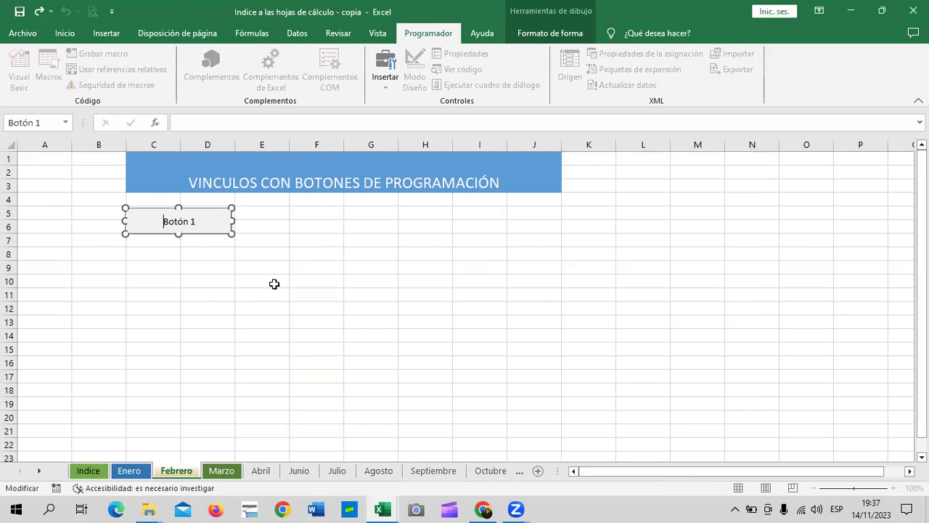
{"action": "left_click", "coordinate": [206, 226]}
{"action": "key", "text": "BackSpace"}
{"action": "key", "text": "BackSpace"}
{"action": "key", "text": "BackSpace"}
{"action": "key", "text": "BackSpace"}
{"action": "key", "text": "BackSpace"}
{"action": "key", "text": "BackSpace"}
{"action": "key", "text": "BackSpace"}
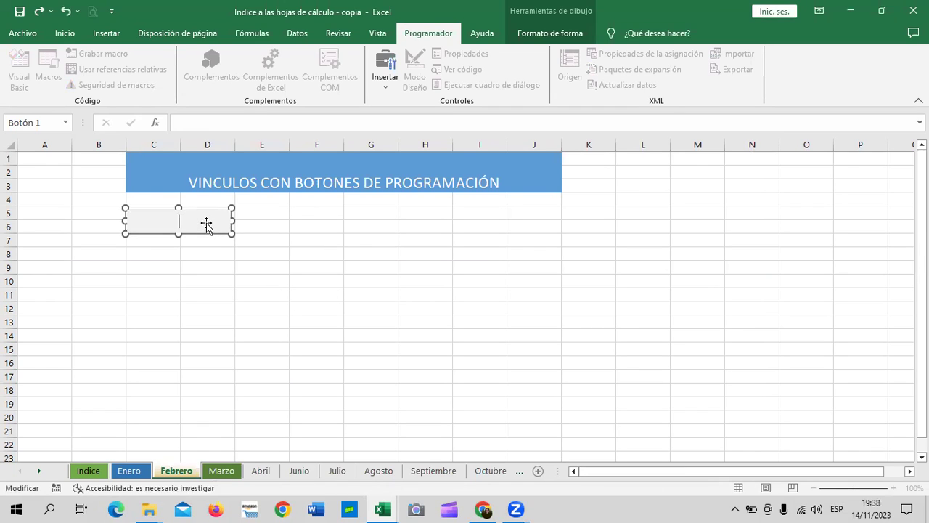
{"action": "type", "text": "Ir a"}
{"action": "type", "text": " Diciembre"}
Test the Ir a Diciembre button twice, returning to the Febrero sheet in between
{"action": "left_click", "coordinate": [321, 245]}
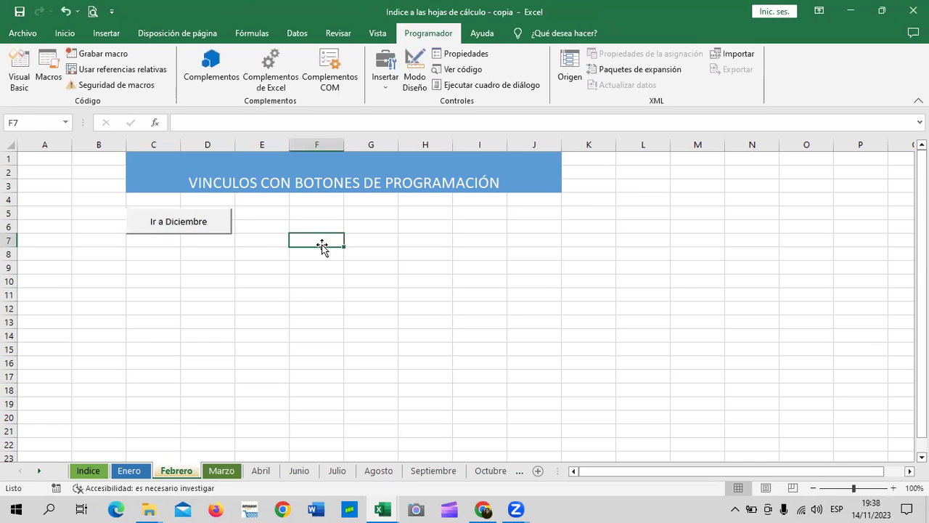
{"action": "left_click", "coordinate": [222, 230]}
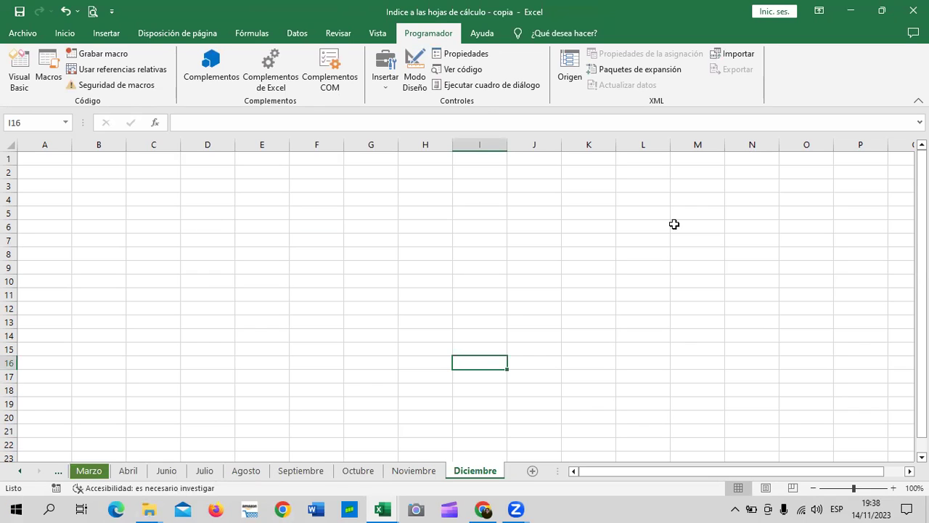
{"action": "left_click", "coordinate": [20, 472]}
{"action": "left_click", "coordinate": [19, 472]}
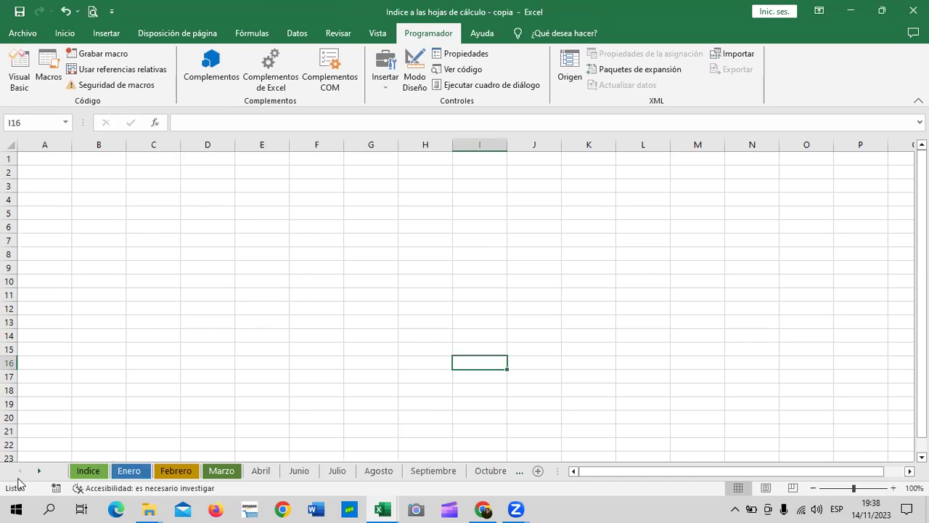
{"action": "left_click", "coordinate": [164, 471]}
{"action": "left_click", "coordinate": [435, 315]}
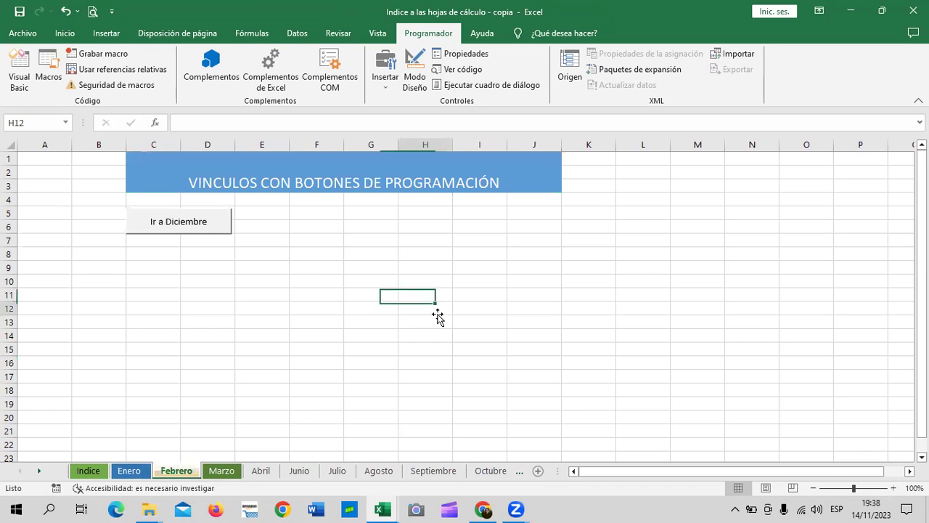
{"action": "left_click", "coordinate": [191, 221]}
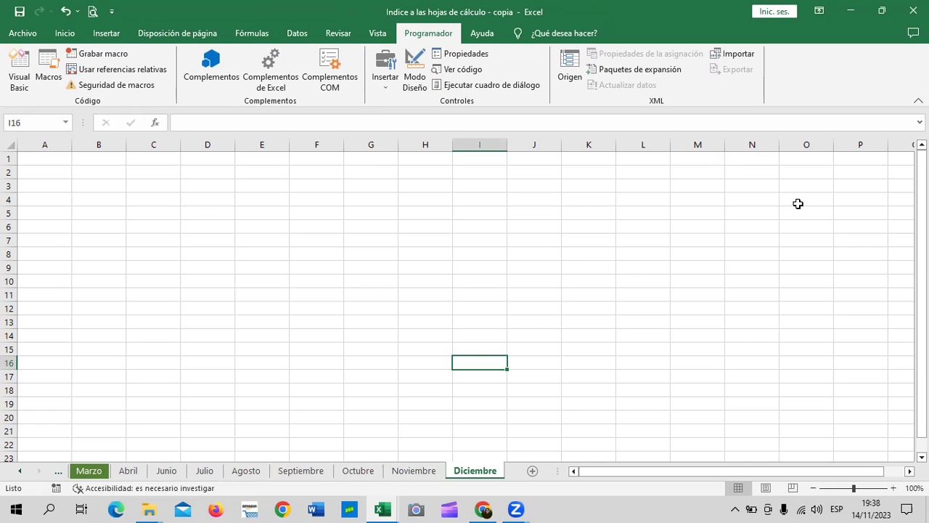
{"action": "left_click", "coordinate": [385, 86]}
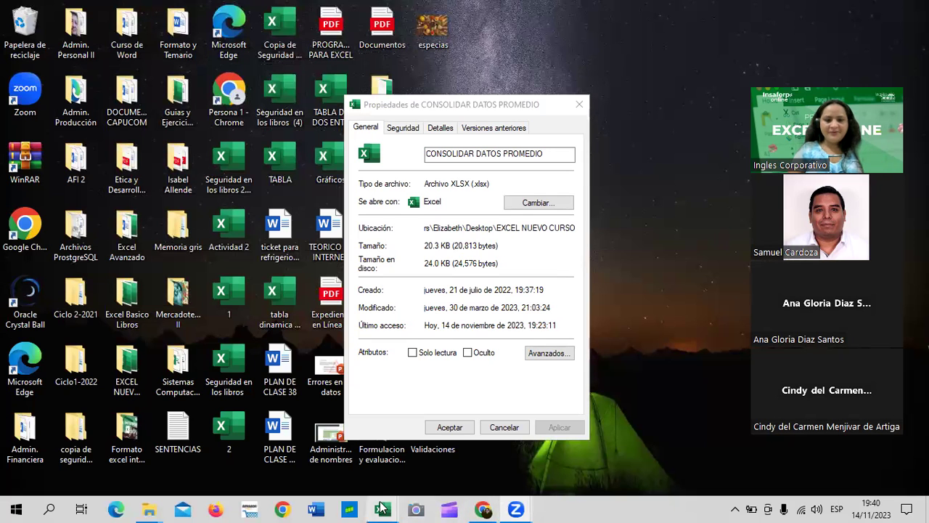
Show the two open Excel workbooks, Indice a las hojas de cálculo and CONSOLIDAR DATOS PROMEDIO, from the taskbar
{"action": "mouse_move", "coordinate": [378, 506]}
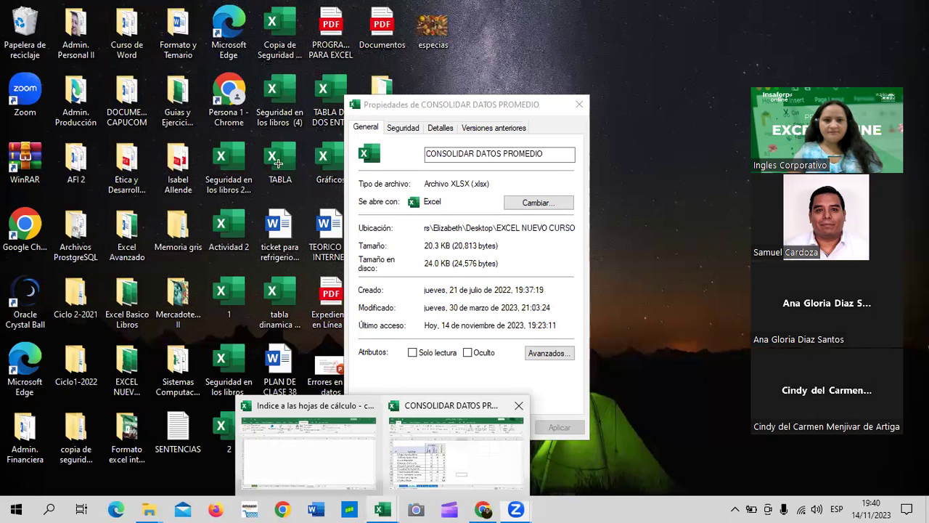
Switch to CONSOLIDAR DATOS PROMEDIO, then to the Indice a las hojas de cálculo - copia workbook
{"action": "left_click", "coordinate": [456, 450]}
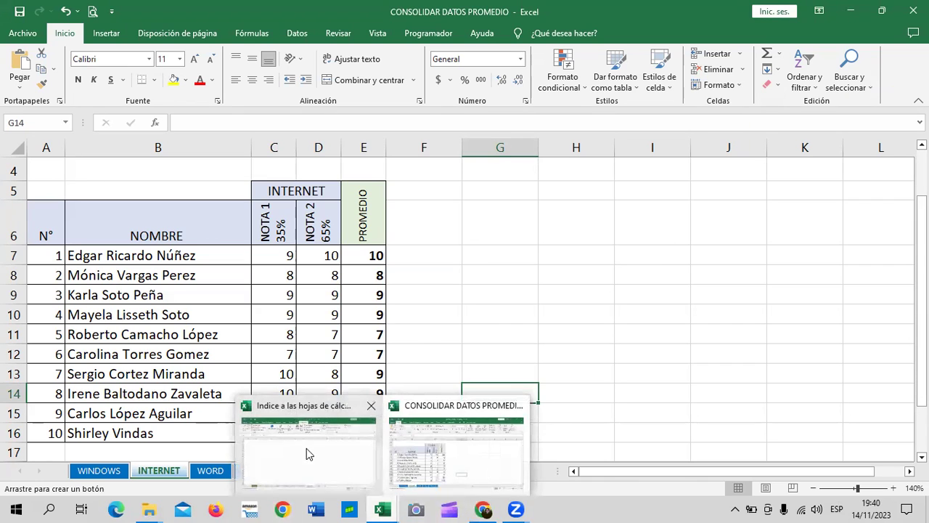
{"action": "left_click", "coordinate": [309, 451]}
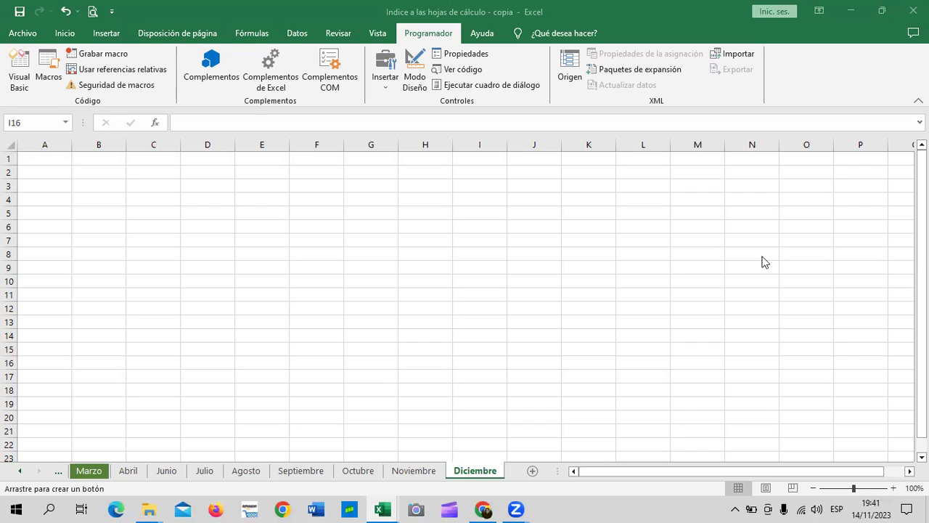
Draw a form button over L2:N4 on Diciembre and create its new macro Diciembre_Botón1_Haga_clic_en
{"action": "left_click", "coordinate": [378, 67]}
{"action": "left_click", "coordinate": [378, 116]}
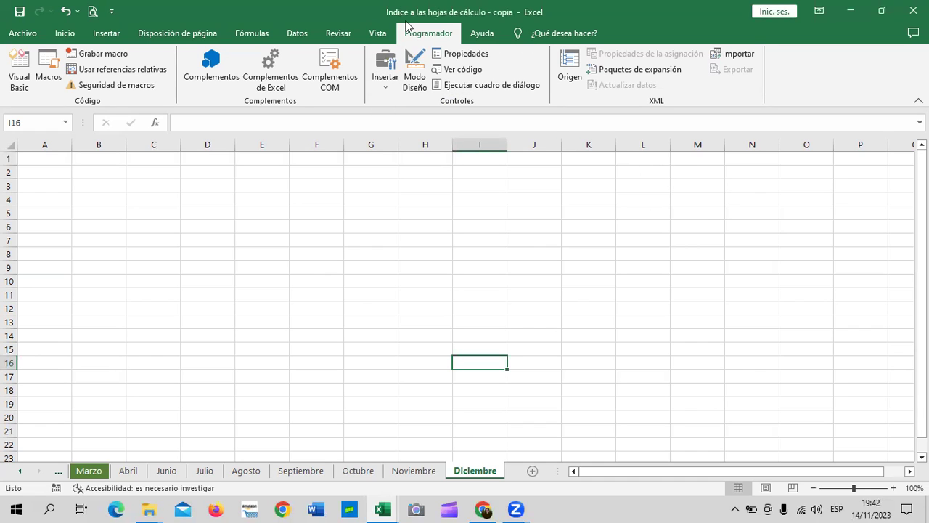
{"action": "left_click", "coordinate": [385, 78]}
{"action": "left_click", "coordinate": [379, 116]}
{"action": "mouse_move", "coordinate": [618, 172]}
{"action": "left_mouse_down"}
{"action": "mouse_move", "coordinate": [725, 201]}
{"action": "mouse_move", "coordinate": [726, 209]}
{"action": "left_mouse_up"}
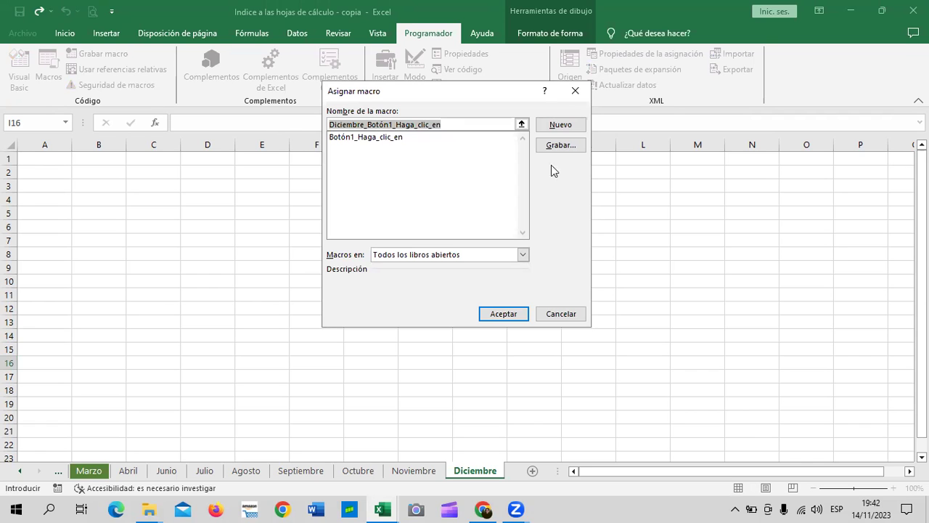
{"action": "left_click", "coordinate": [562, 126]}
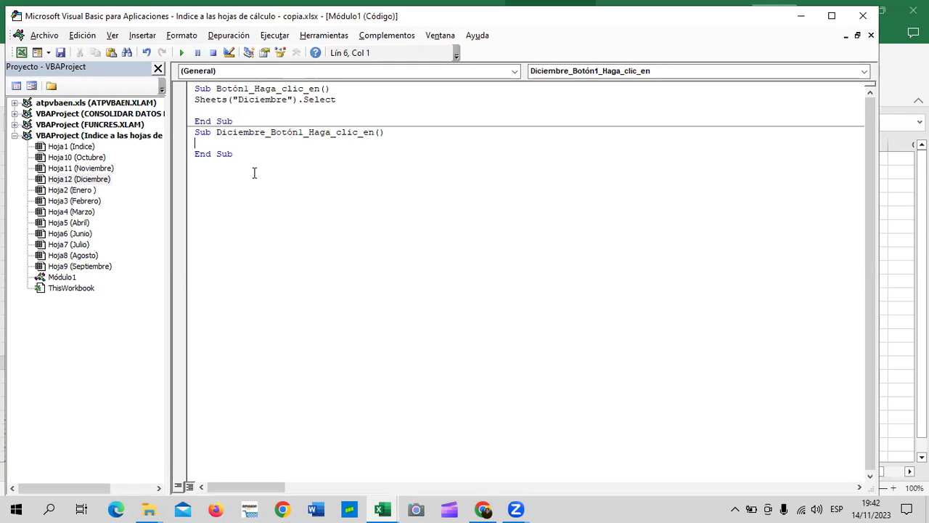
Make the Diciembre button macro run Sheets("Febrero").Select, fixing the 'Slect' typo, and close the editor
{"action": "key", "text": "Return"}
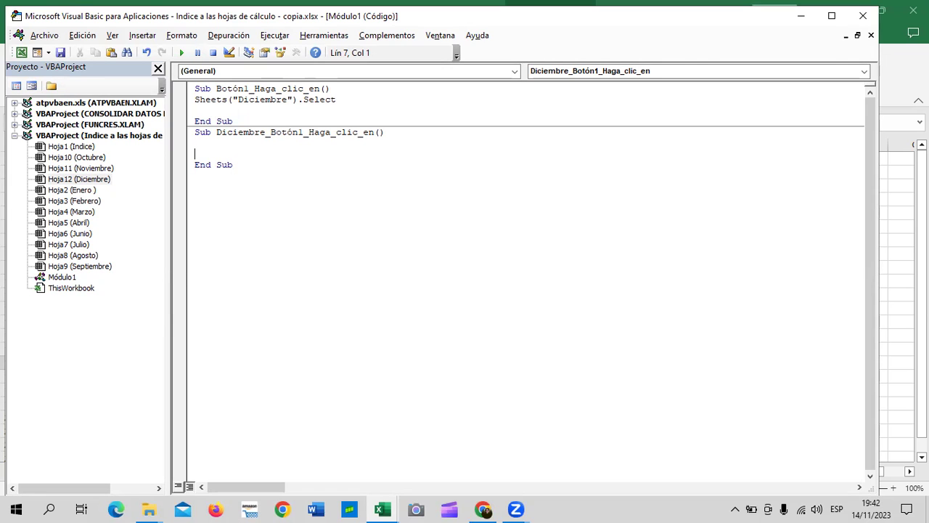
{"action": "type", "text": "Sheet"}
{"action": "type", "text": "s"}
{"action": "type", "text": "("}
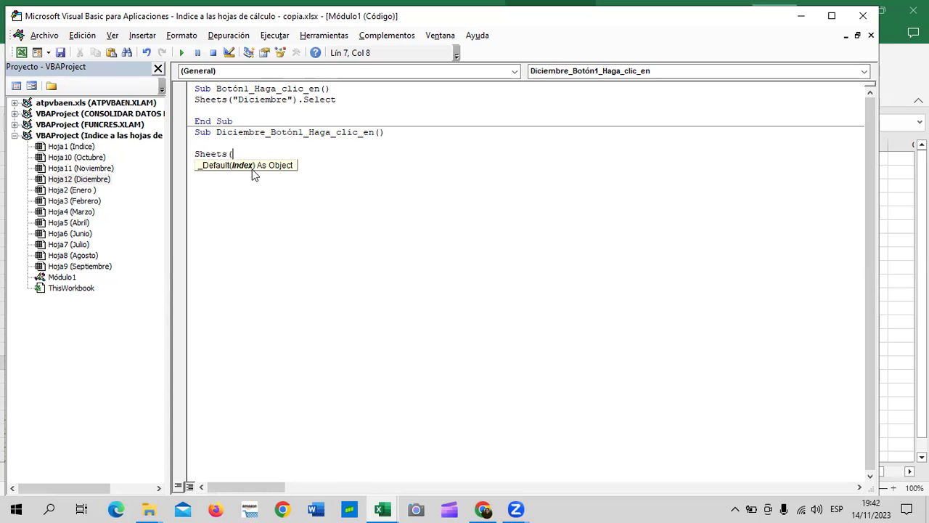
{"action": "type", "text": "\""}
{"action": "type", "text": "Febre"}
{"action": "type", "text": "ro"}
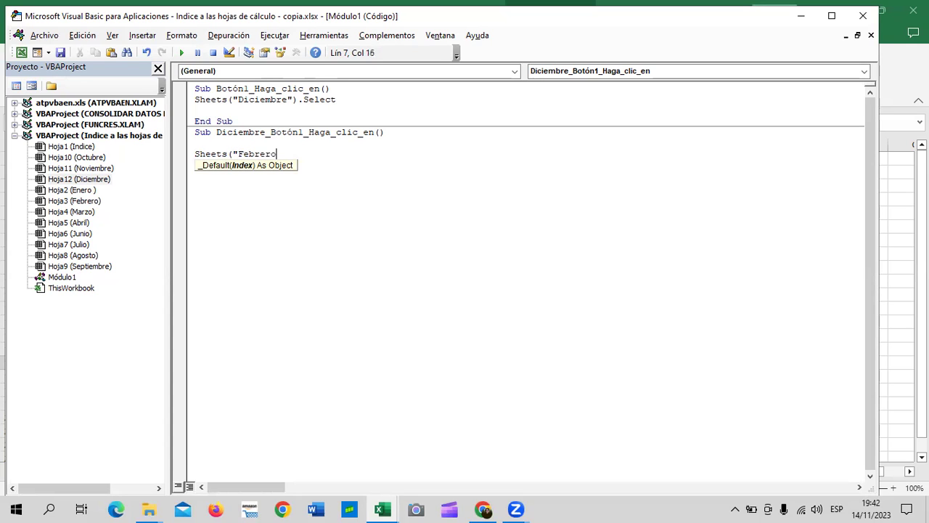
{"action": "type", "text": "\""}
{"action": "type", "text": ").Slect"}
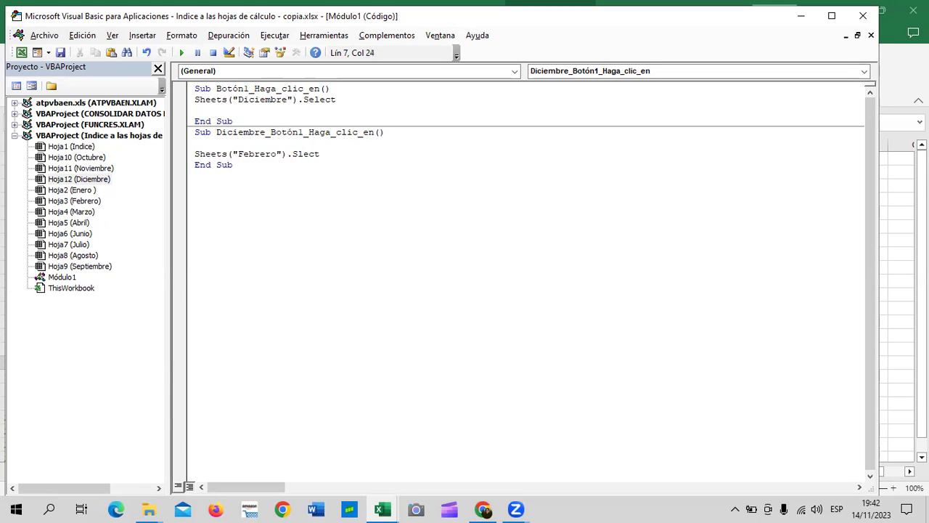
{"action": "key", "text": "BackSpace"}
{"action": "key", "text": "BackSpace"}
{"action": "key", "text": "BackSpace"}
{"action": "key", "text": "BackSpace"}
{"action": "type", "text": "elect"}
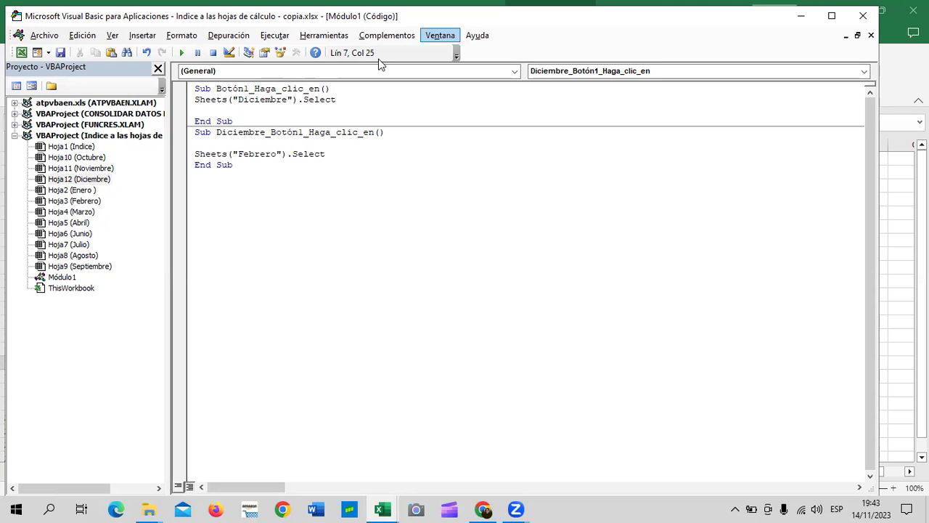
{"action": "left_click", "coordinate": [863, 16]}
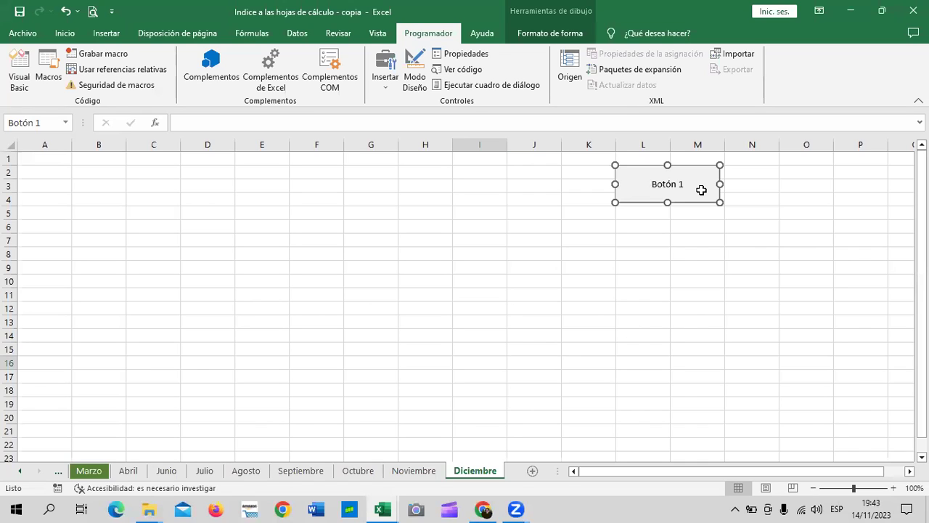
Test Febrero's Ir a Diciembre button, then relabel Diciembre's Botón 1 as 'IR A FEBRERO'
{"action": "left_click", "coordinate": [701, 189]}
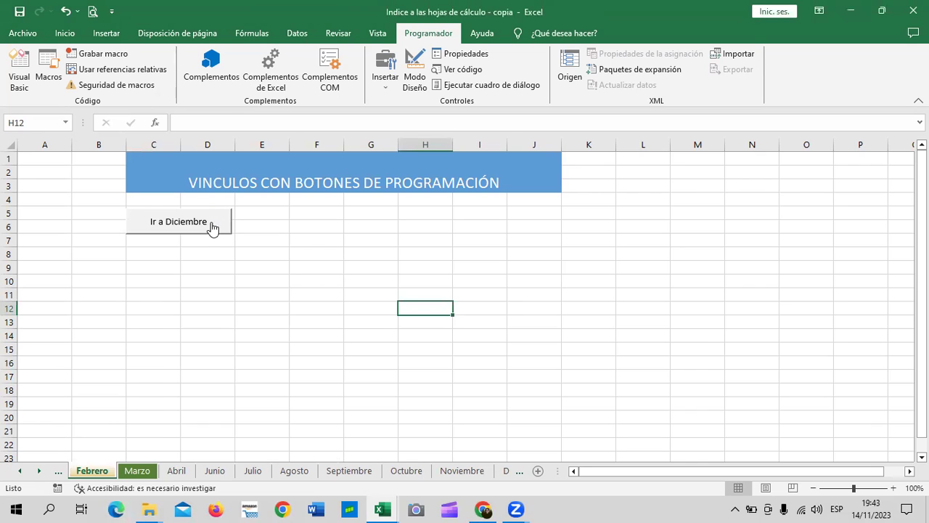
{"action": "left_click", "coordinate": [214, 222]}
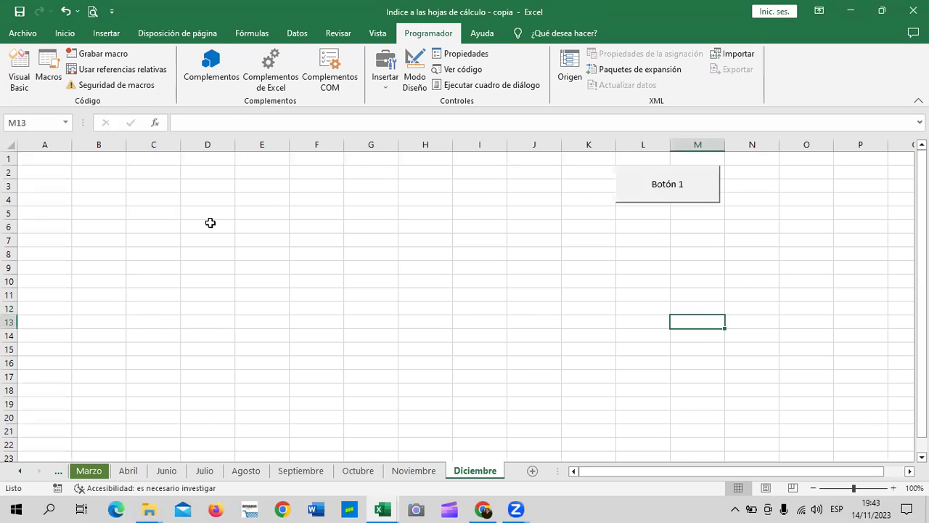
{"action": "right_click", "coordinate": [695, 195]}
{"action": "left_click", "coordinate": [761, 254]}
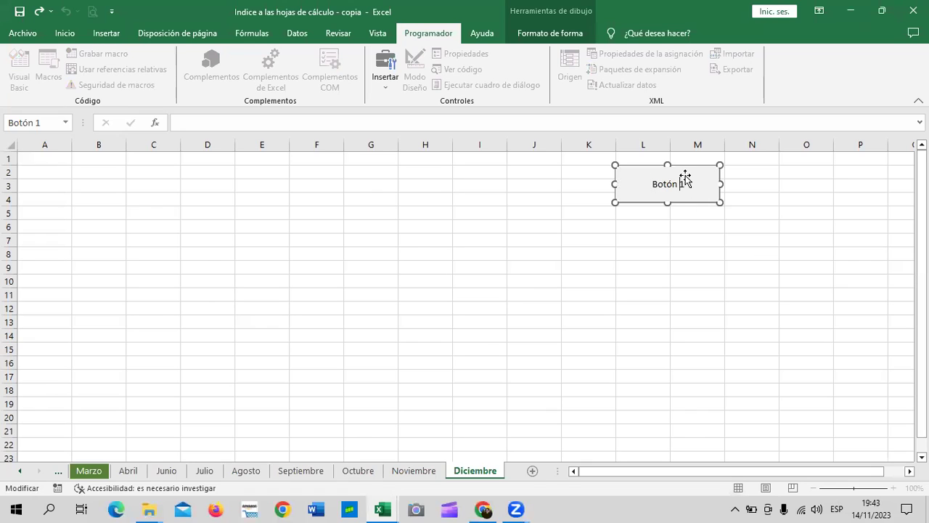
{"action": "key", "text": "BackSpace"}
{"action": "key", "text": "BackSpace"}
{"action": "key", "text": "BackSpace"}
{"action": "key", "text": "BackSpace"}
{"action": "key", "text": "BackSpace"}
{"action": "key", "text": "BackSpace"}
{"action": "key", "text": "BackSpace"}
{"action": "type", "text": "IR A"}
{"action": "key", "text": "Caps_Lock"}
{"action": "type", "text": "FE"}
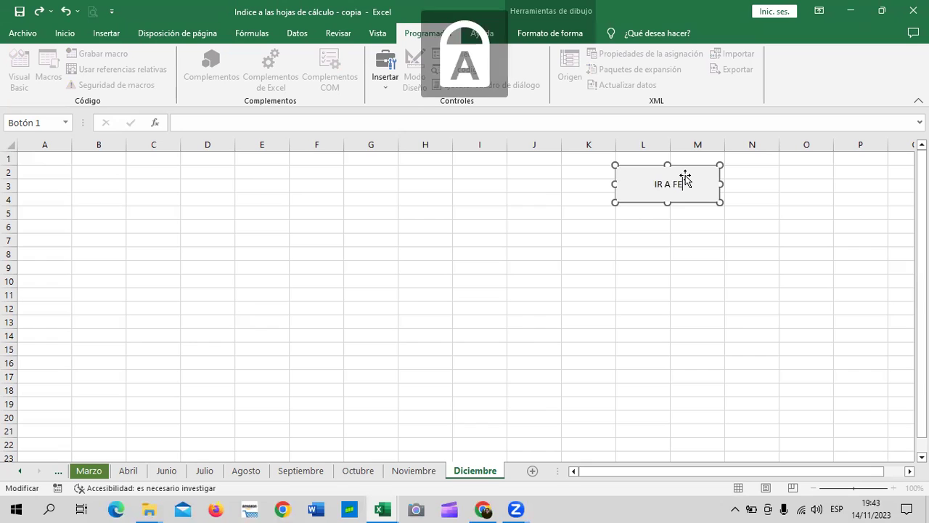
{"action": "type", "text": "BRE"}
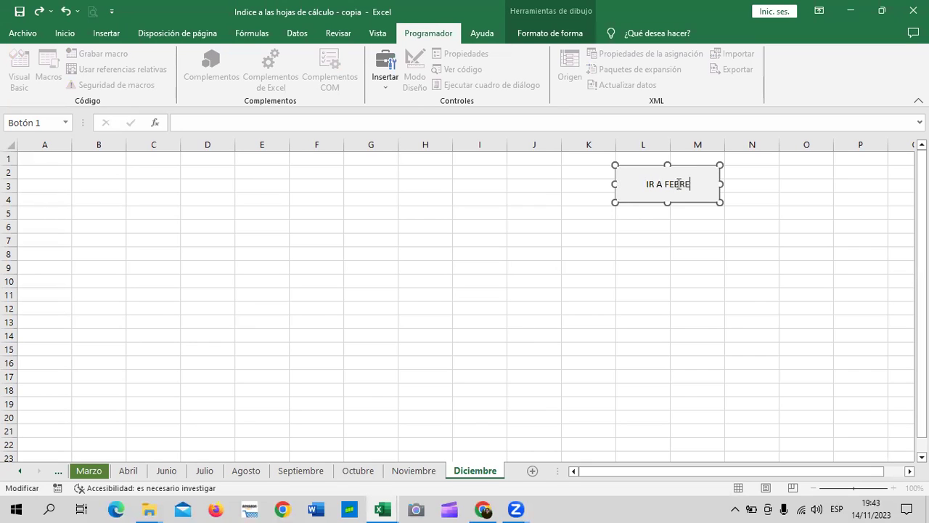
{"action": "type", "text": "RO"}
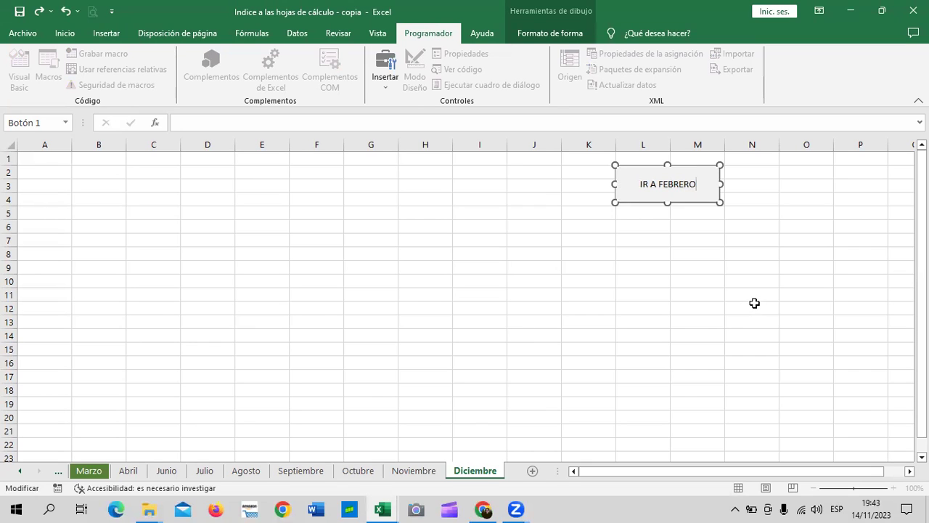
{"action": "left_click", "coordinate": [754, 301]}
Open Formato de control for the IR A FEBRERO button and browse its tabs, ending on Fuente
{"action": "right_click", "coordinate": [700, 196]}
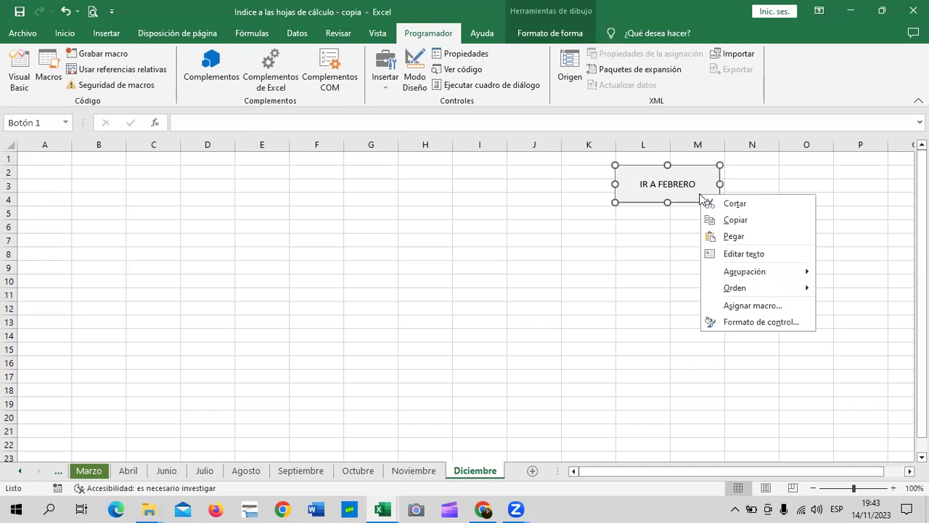
{"action": "left_click", "coordinate": [786, 322]}
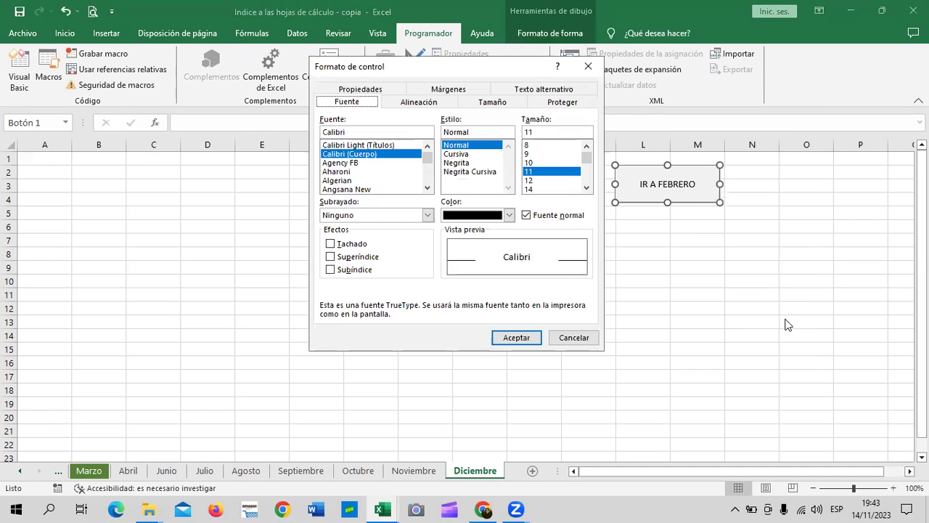
{"action": "left_click", "coordinate": [426, 103]}
{"action": "left_click", "coordinate": [449, 90]}
{"action": "left_click", "coordinate": [373, 94]}
{"action": "left_click", "coordinate": [555, 102]}
{"action": "left_click", "coordinate": [524, 90]}
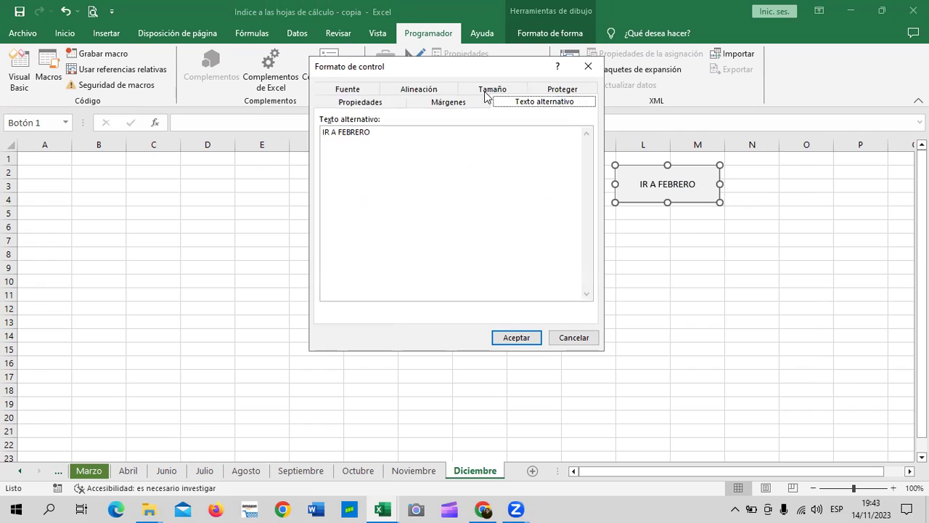
{"action": "left_click", "coordinate": [485, 89]}
{"action": "left_click", "coordinate": [445, 102]}
{"action": "left_click", "coordinate": [446, 90]}
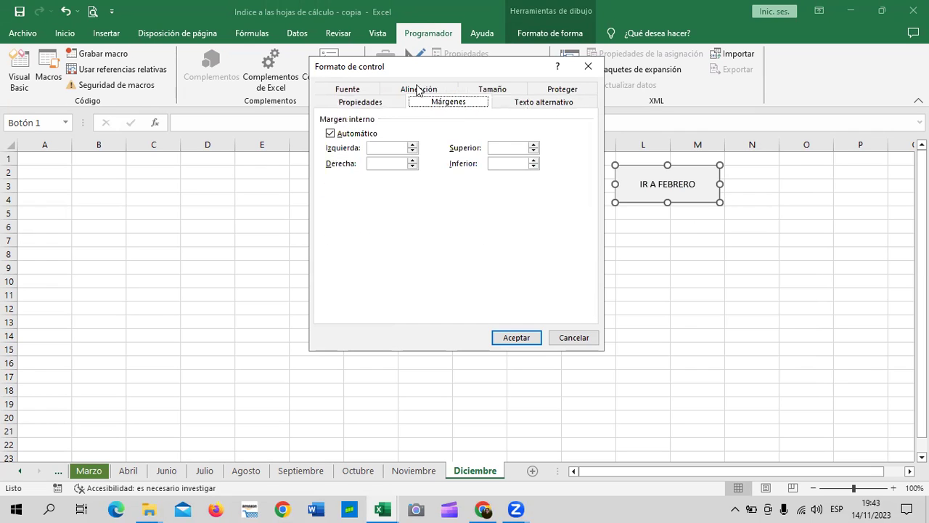
{"action": "left_click", "coordinate": [354, 101]}
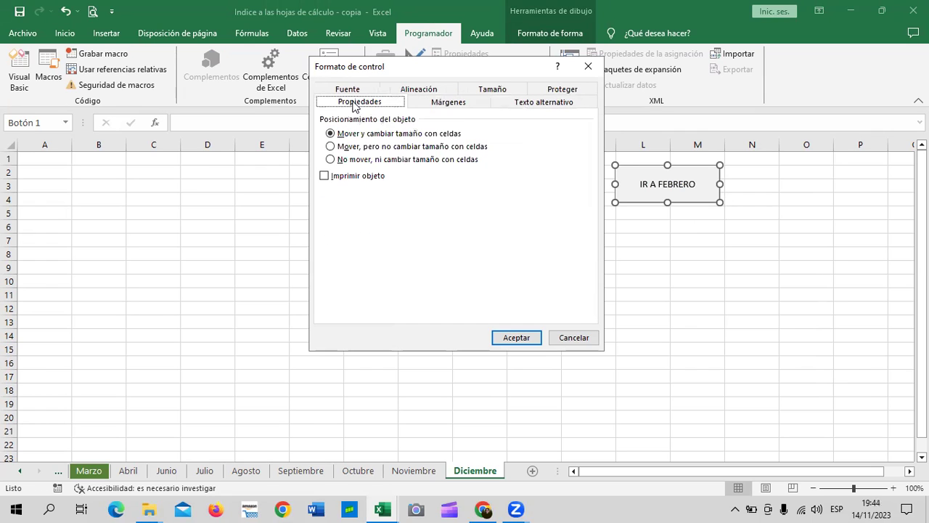
{"action": "left_click", "coordinate": [352, 91]}
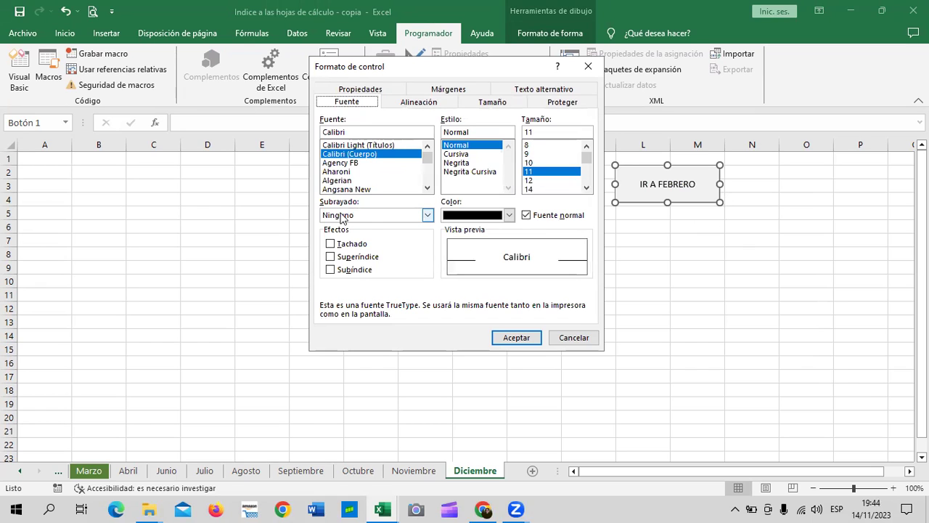
Set the button label's font colour to blue and style to Cursiva, and apply it
{"action": "left_click", "coordinate": [510, 216]}
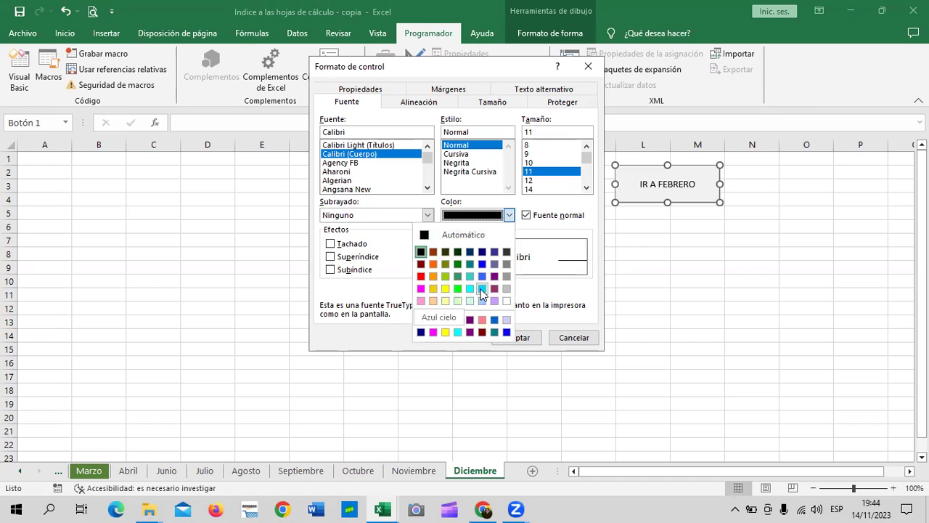
{"action": "left_click", "coordinate": [482, 265]}
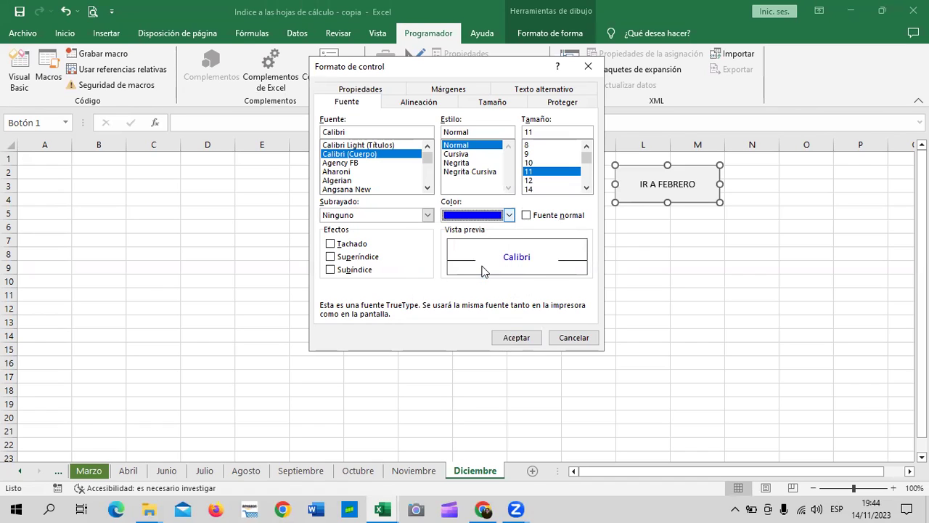
{"action": "left_click", "coordinate": [462, 154]}
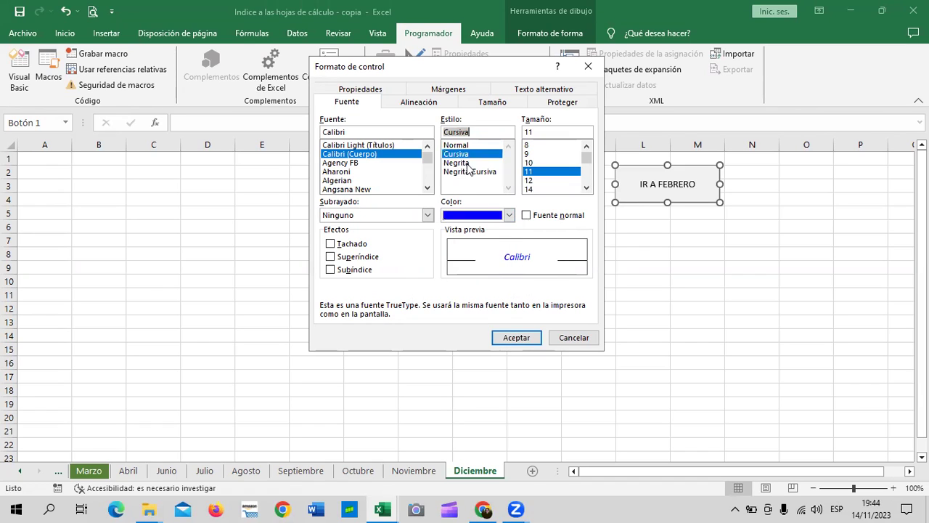
{"action": "left_click", "coordinate": [515, 338]}
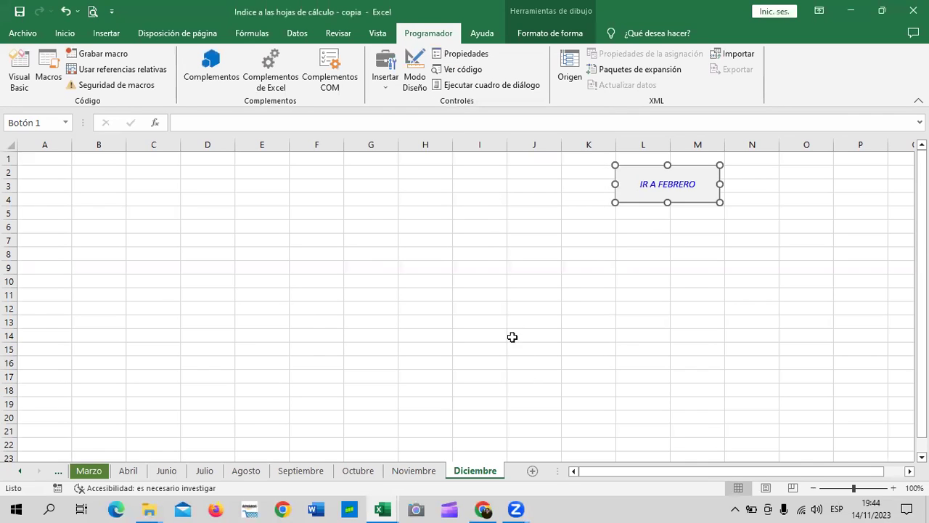
{"action": "left_click", "coordinate": [721, 332]}
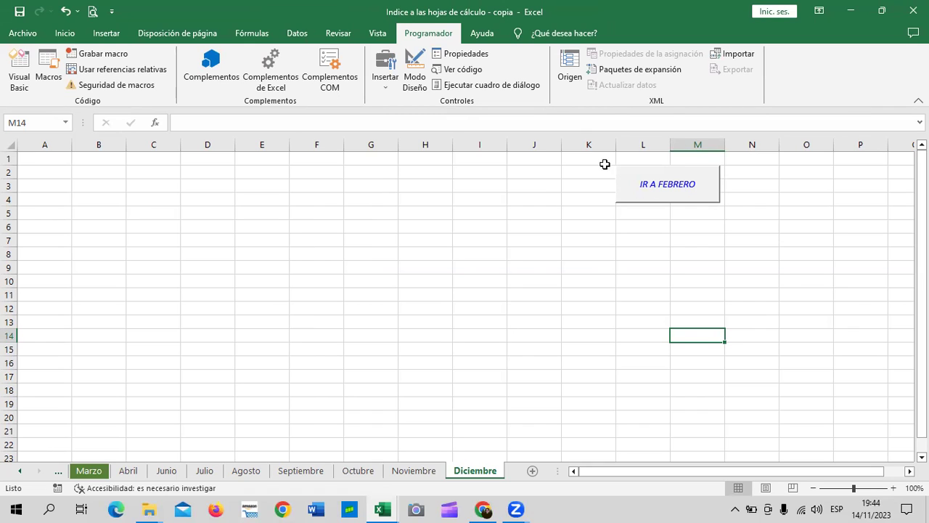
Draw a rounded rectangle around L6:M9 below the IR A FEBRERO button
{"action": "left_click", "coordinate": [59, 33]}
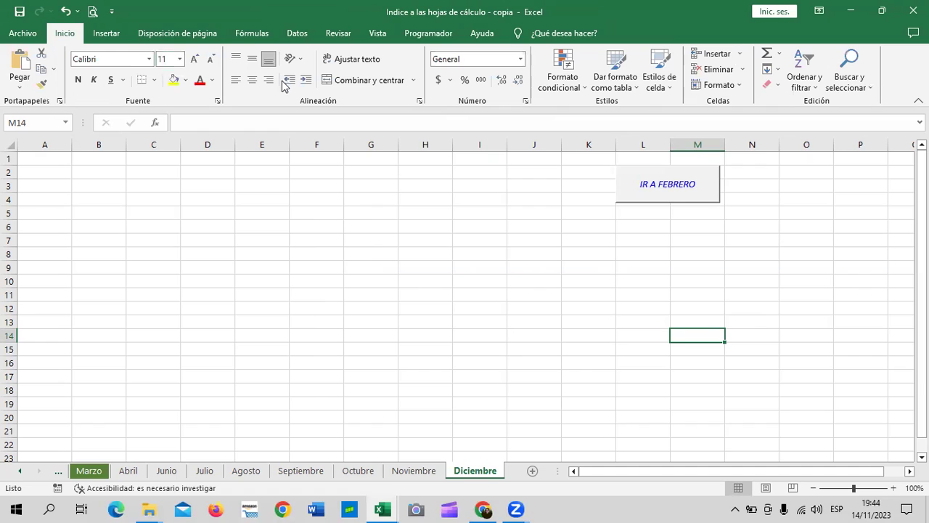
{"action": "left_click", "coordinate": [106, 34]}
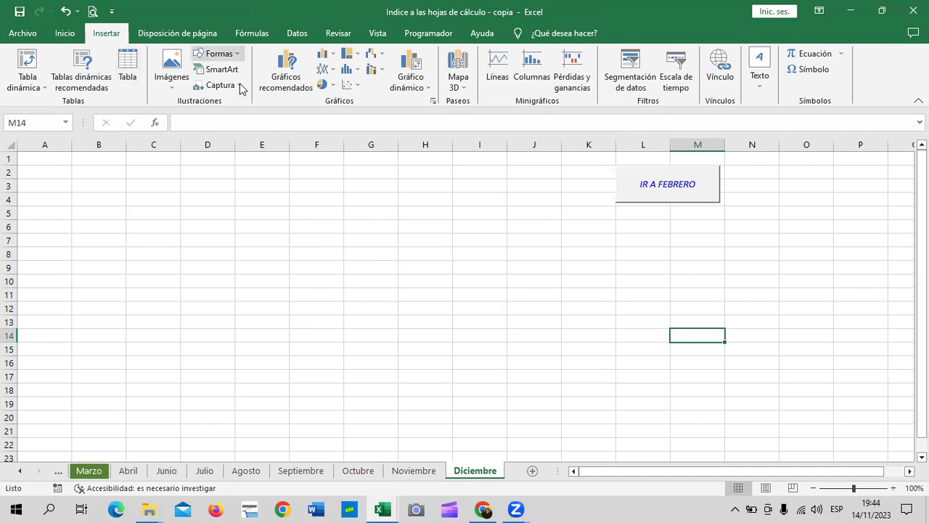
{"action": "left_click", "coordinate": [221, 54]}
{"action": "left_click", "coordinate": [266, 85]}
{"action": "left_click_drag", "start_coordinate": [614, 215], "coordinate": [726, 272]}
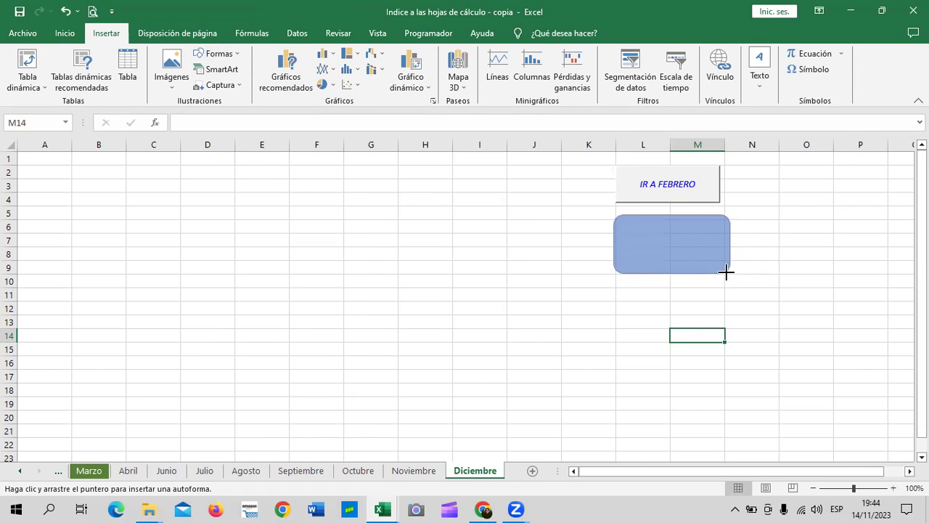
{"action": "left_click_drag", "start_coordinate": [725, 272], "coordinate": [724, 275]}
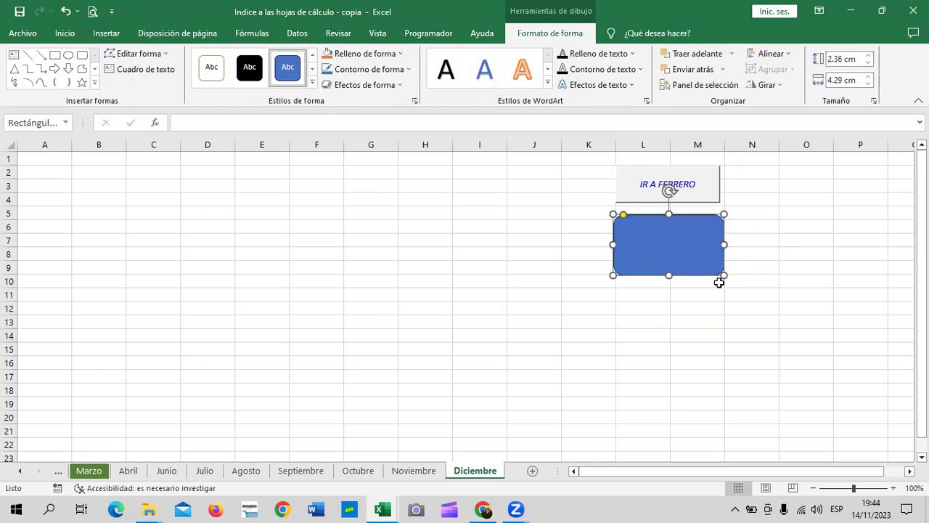
Move the IR A FEBRERO button down onto the blue rounded rectangle
{"action": "right_click", "coordinate": [704, 185]}
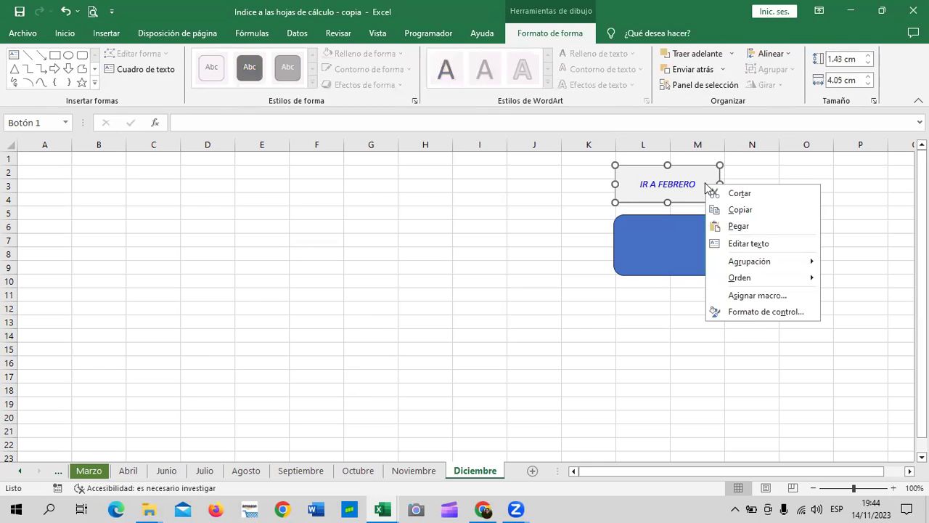
{"action": "left_click", "coordinate": [703, 190]}
{"action": "left_click_drag", "start_coordinate": [703, 191], "coordinate": [704, 251]}
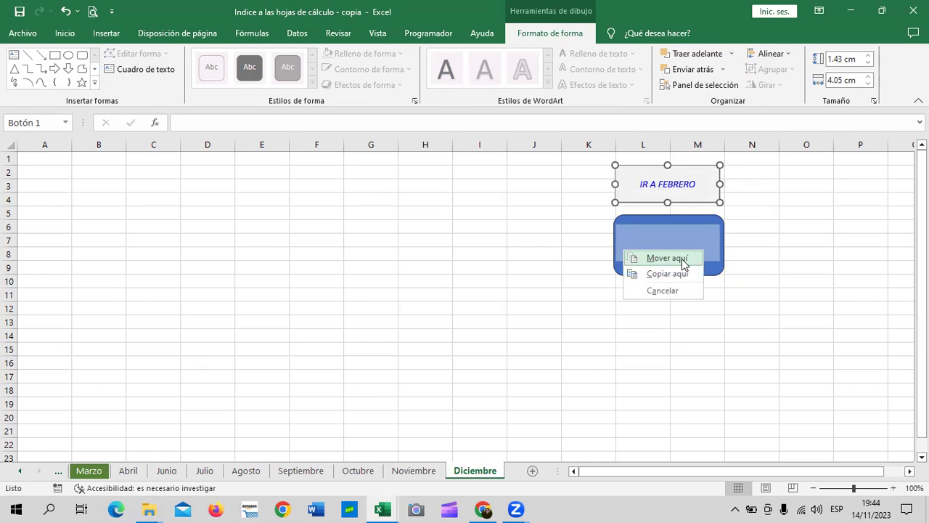
{"action": "left_click", "coordinate": [681, 259]}
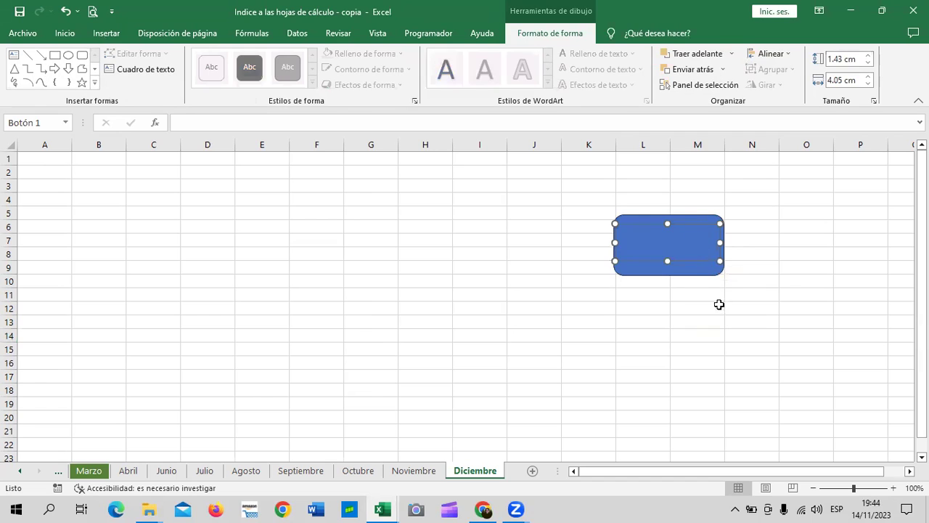
{"action": "left_click", "coordinate": [718, 304]}
Move the blue rectangle to columns J–K and send it to the back with Enviar al fondo
{"action": "left_click", "coordinate": [688, 240]}
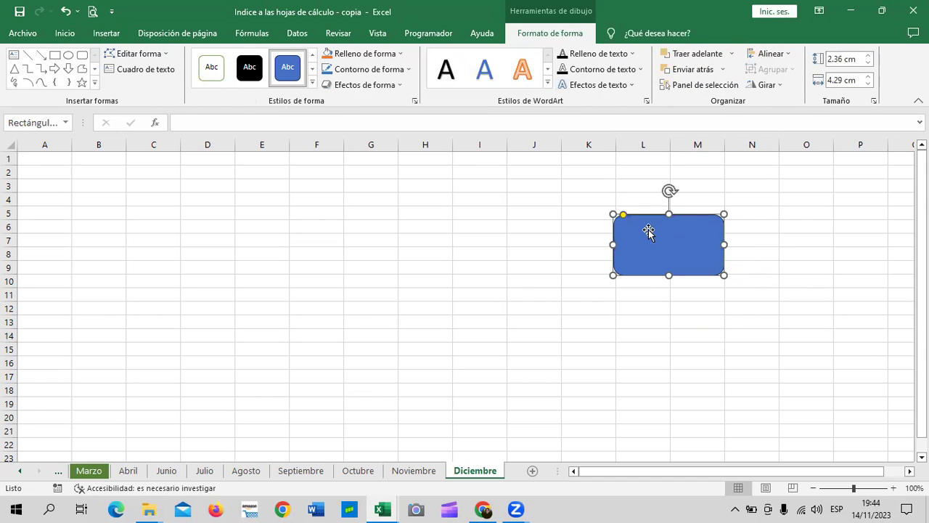
{"action": "left_click_drag", "start_coordinate": [686, 219], "coordinate": [581, 185]}
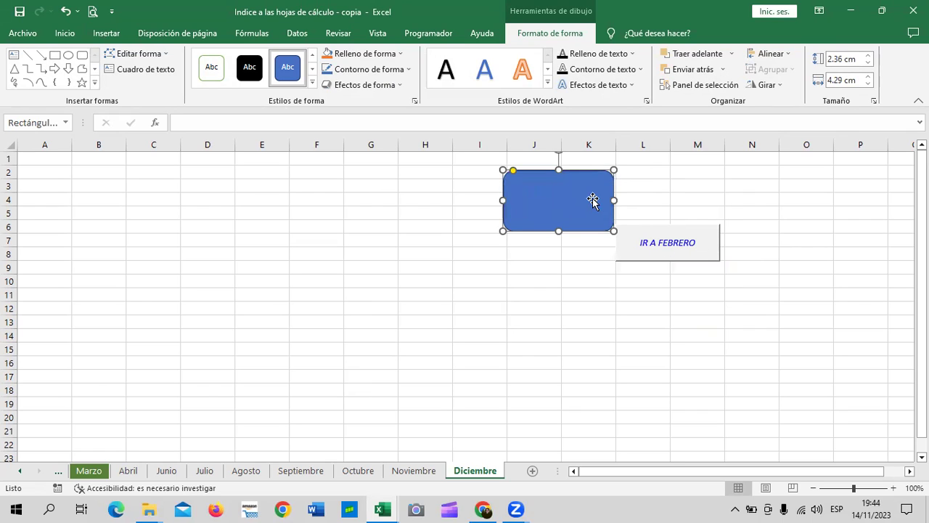
{"action": "right_click", "coordinate": [593, 202]}
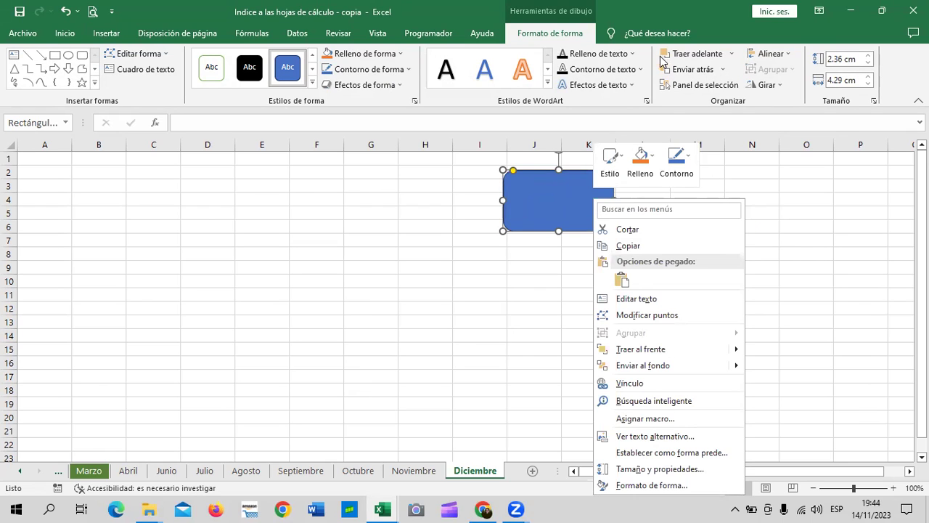
{"action": "left_click", "coordinate": [712, 75]}
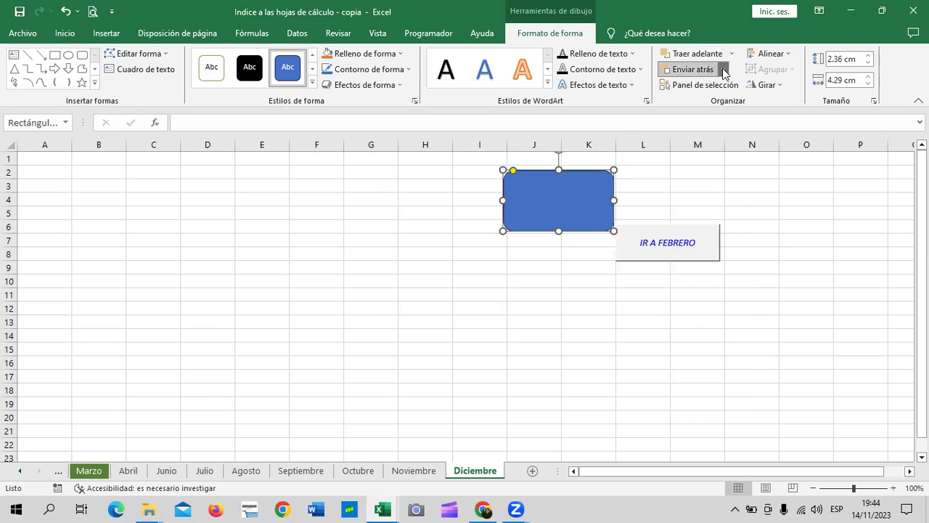
{"action": "left_click", "coordinate": [722, 69]}
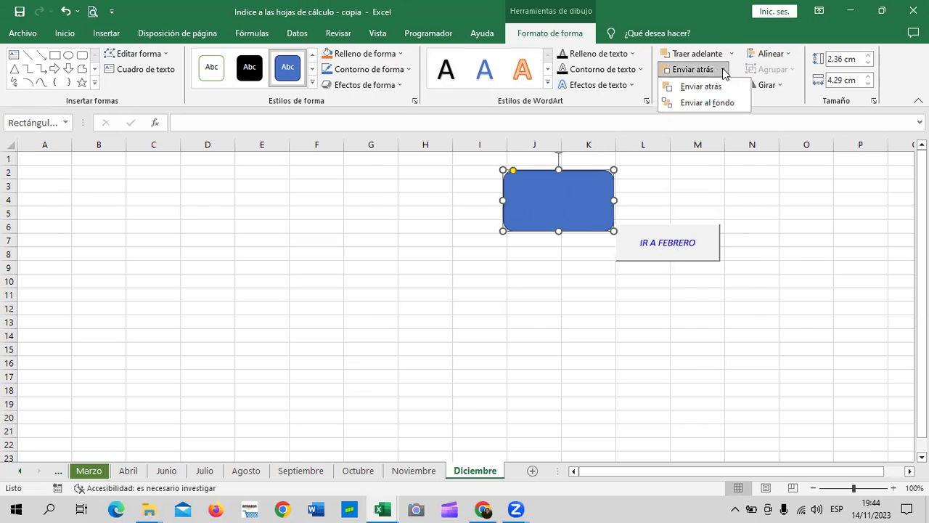
{"action": "left_click", "coordinate": [695, 104]}
{"action": "left_click", "coordinate": [690, 186]}
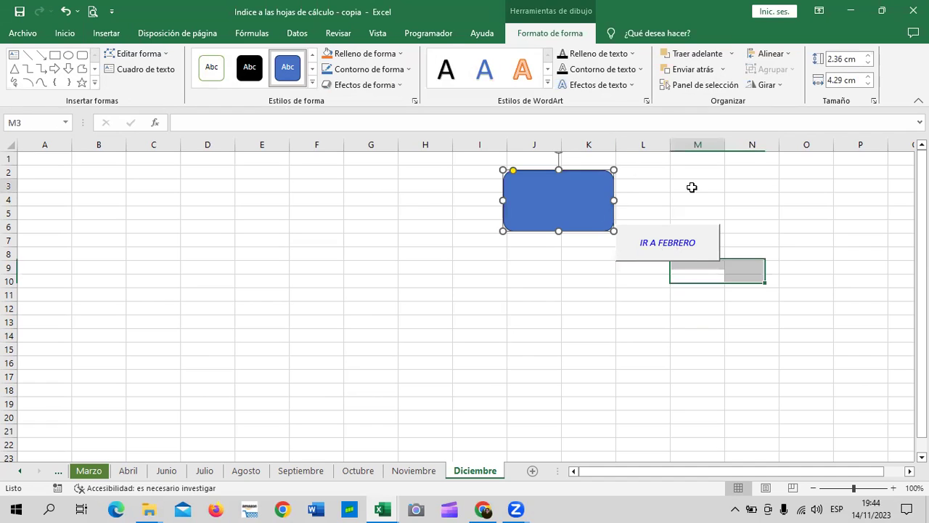
Place the IR A FEBRERO button on the blue rectangle and resize the rectangle to fit it
{"action": "right_click", "coordinate": [688, 243]}
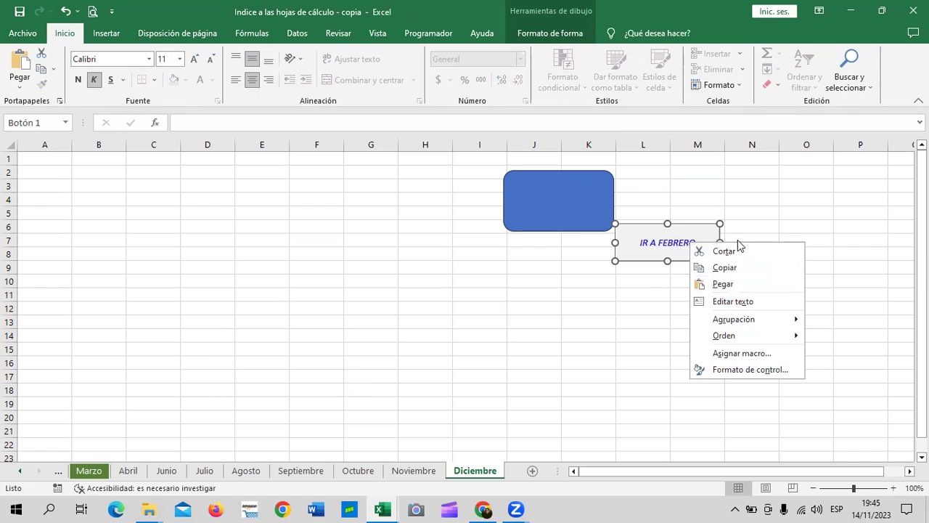
{"action": "left_click", "coordinate": [698, 232]}
{"action": "mouse_move", "coordinate": [695, 228]}
{"action": "left_mouse_down"}
{"action": "mouse_move", "coordinate": [667, 202]}
{"action": "mouse_move", "coordinate": [588, 188]}
{"action": "mouse_move", "coordinate": [598, 188]}
{"action": "left_mouse_up"}
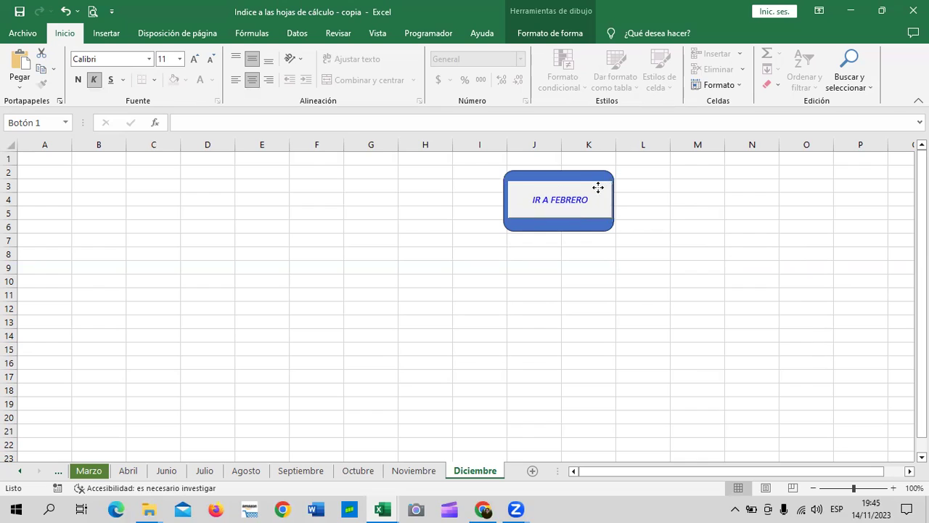
{"action": "left_click", "coordinate": [672, 224]}
{"action": "left_click", "coordinate": [559, 230]}
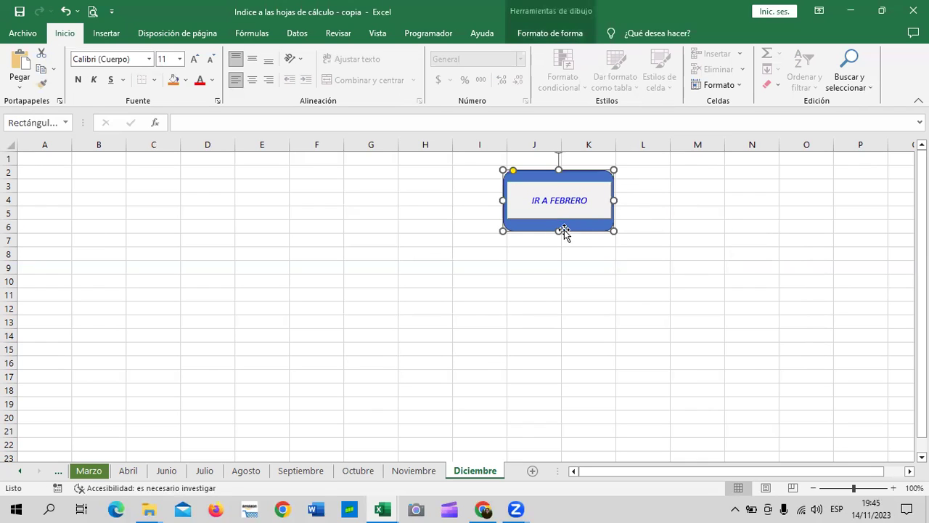
{"action": "left_click_drag", "start_coordinate": [560, 230], "coordinate": [558, 226]}
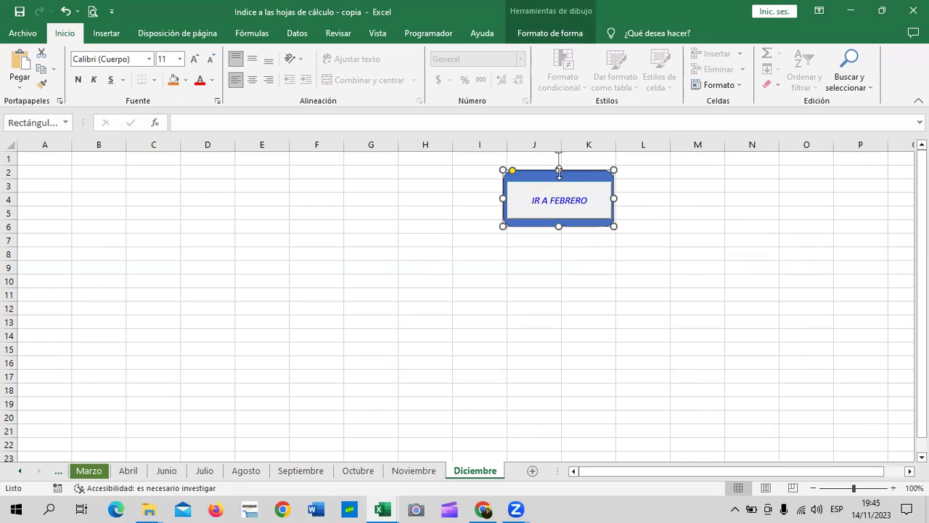
{"action": "left_click_drag", "start_coordinate": [556, 170], "coordinate": [557, 175]}
{"action": "left_click", "coordinate": [704, 212]}
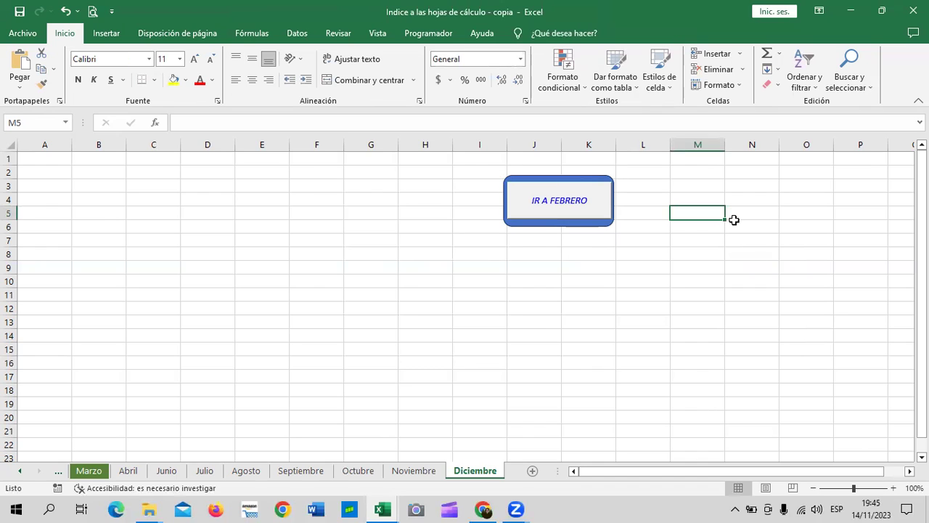
Test IR A FEBRERO and Ir a Diciembre repeatedly, jumping between Diciembre and Febrero
{"action": "left_click", "coordinate": [561, 219]}
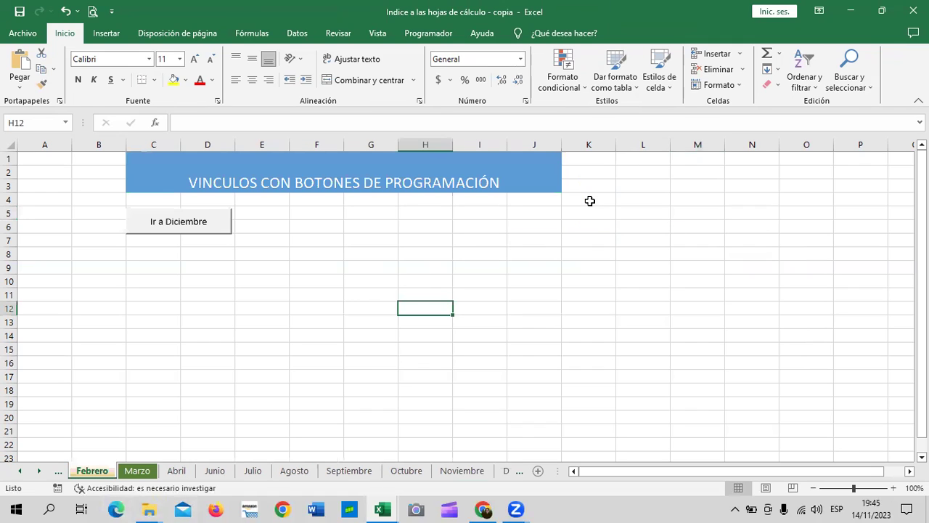
{"action": "left_click", "coordinate": [204, 219]}
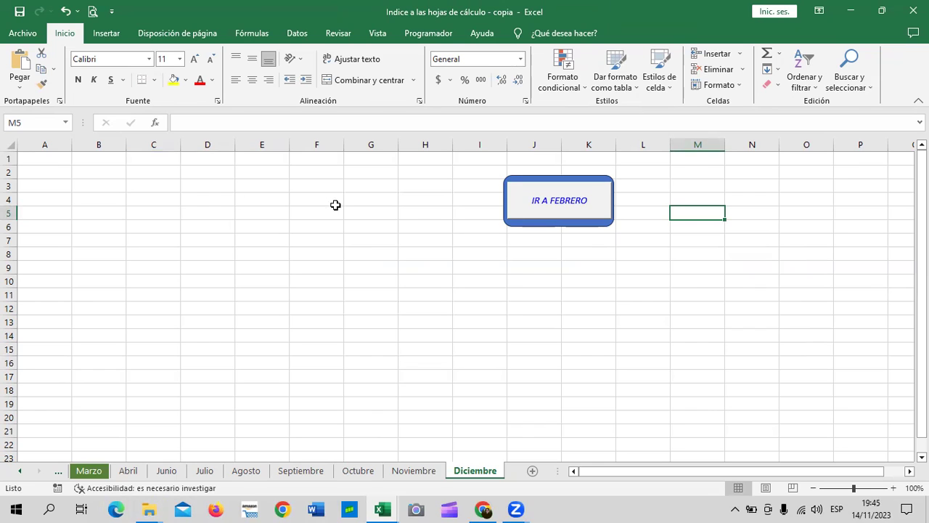
{"action": "left_click", "coordinate": [601, 207]}
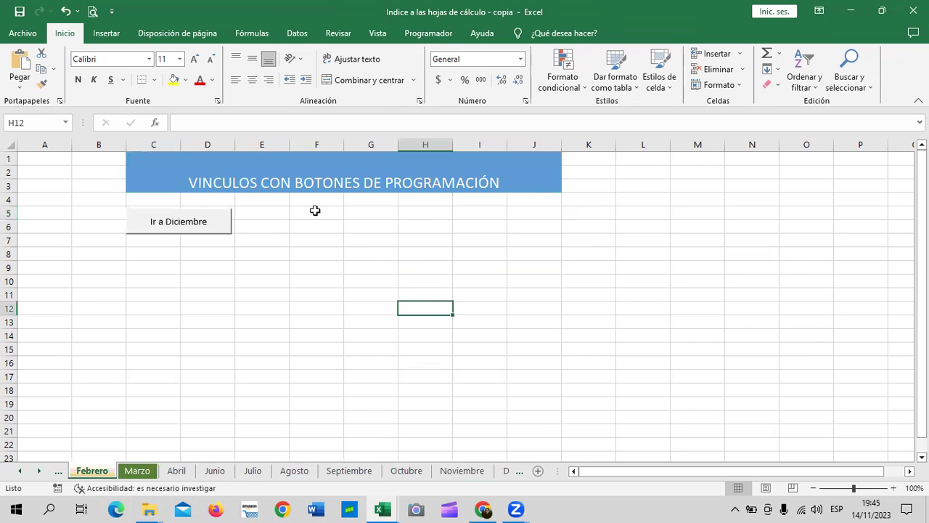
{"action": "left_click", "coordinate": [211, 223]}
{"action": "left_click", "coordinate": [601, 209]}
{"action": "left_click", "coordinate": [211, 222]}
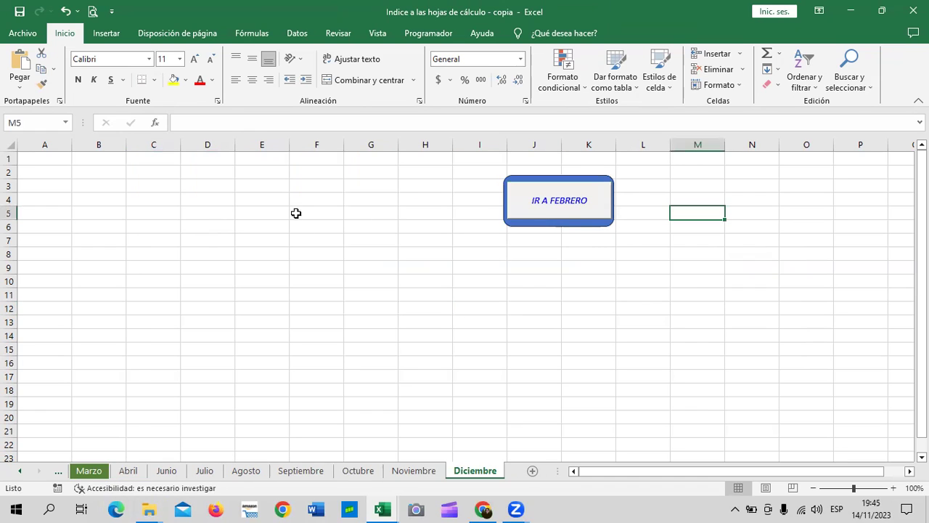
{"action": "left_click", "coordinate": [601, 212]}
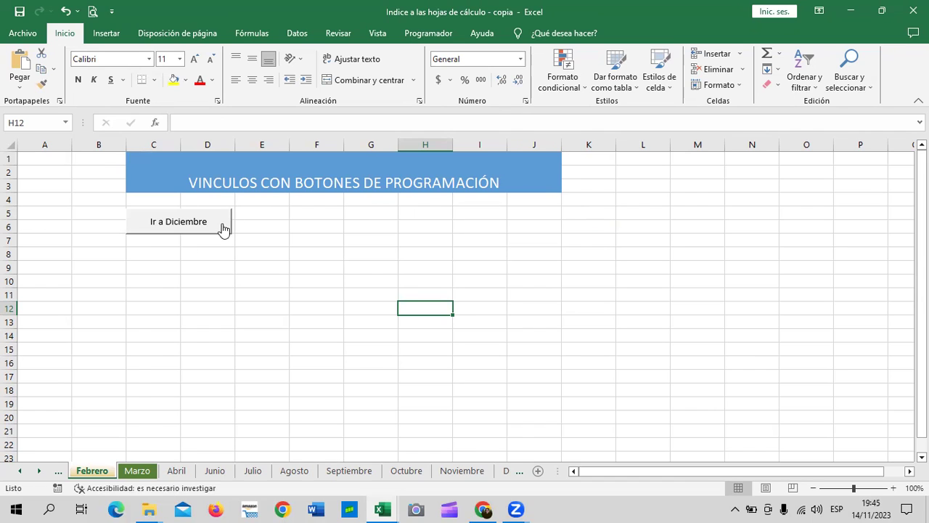
{"action": "left_click", "coordinate": [222, 226]}
{"action": "left_click", "coordinate": [590, 208]}
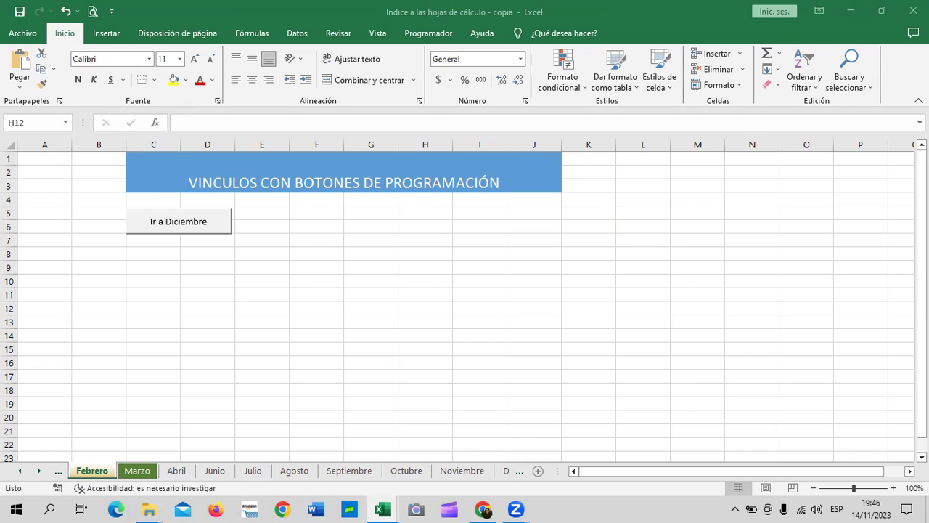
Turn off Caps Lock and scroll the sheet tabs back to Enero and Indice
{"action": "key", "text": "Caps_Lock"}
{"action": "left_click", "coordinate": [19, 475]}
{"action": "left_click", "coordinate": [20, 475]}
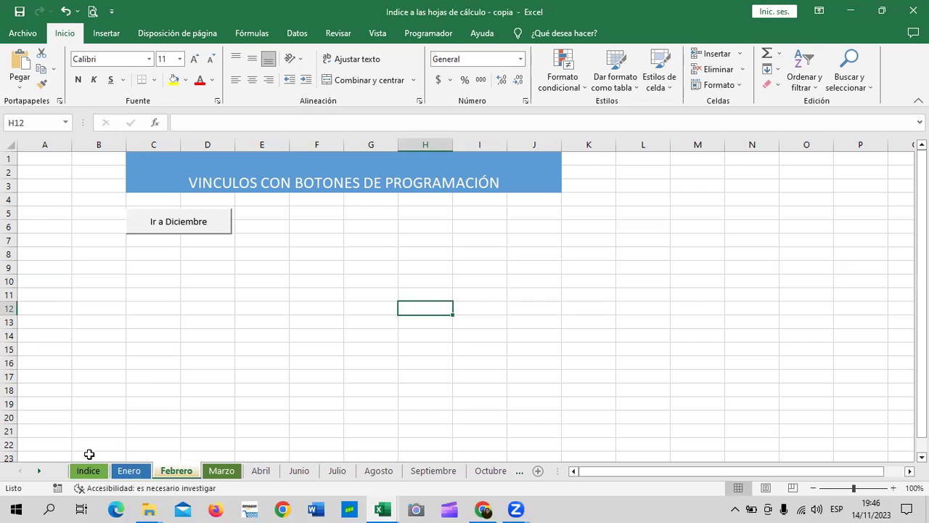
On Enero, start =HIPERVINCULO( in F11 pointing at J11, then cancel it and minimise the workbook
{"action": "left_click", "coordinate": [130, 472]}
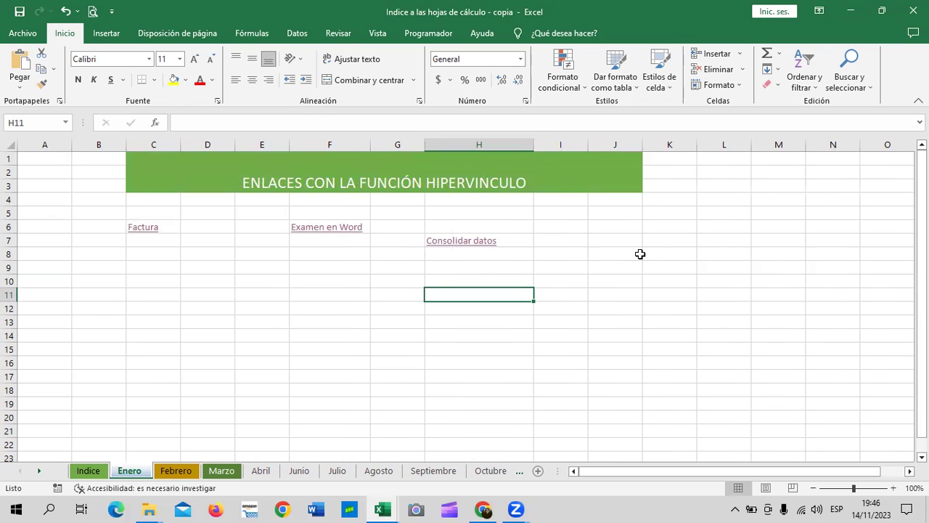
{"action": "left_click", "coordinate": [316, 291]}
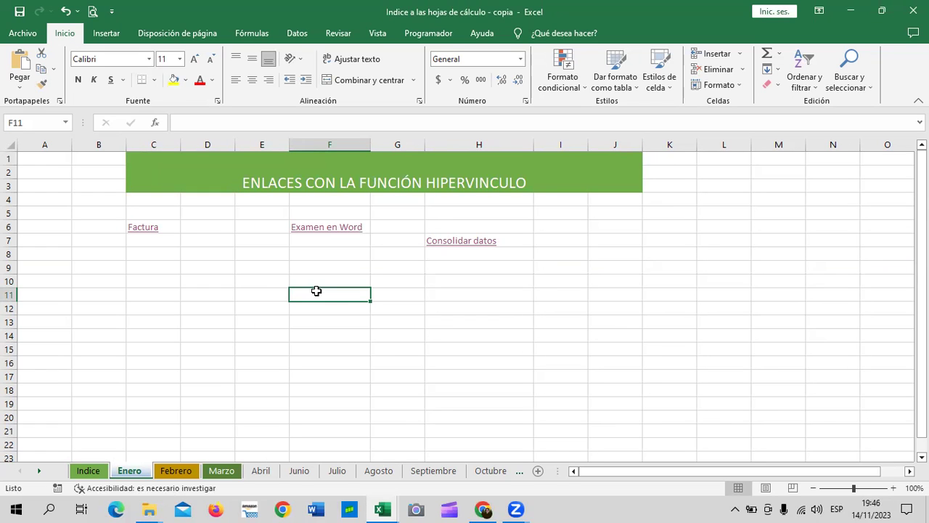
{"action": "type", "text": "=hiper"}
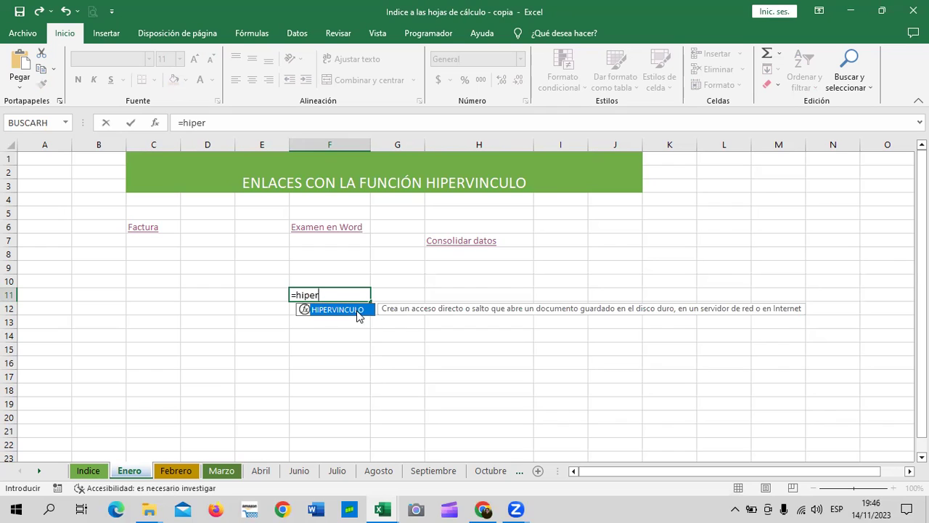
{"action": "double_click", "coordinate": [338, 309]}
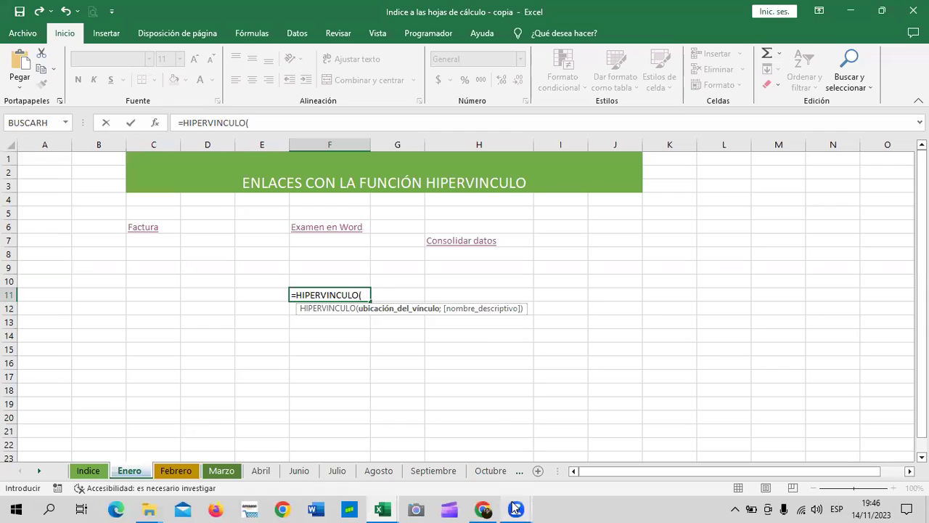
{"action": "mouse_move", "coordinate": [514, 508]}
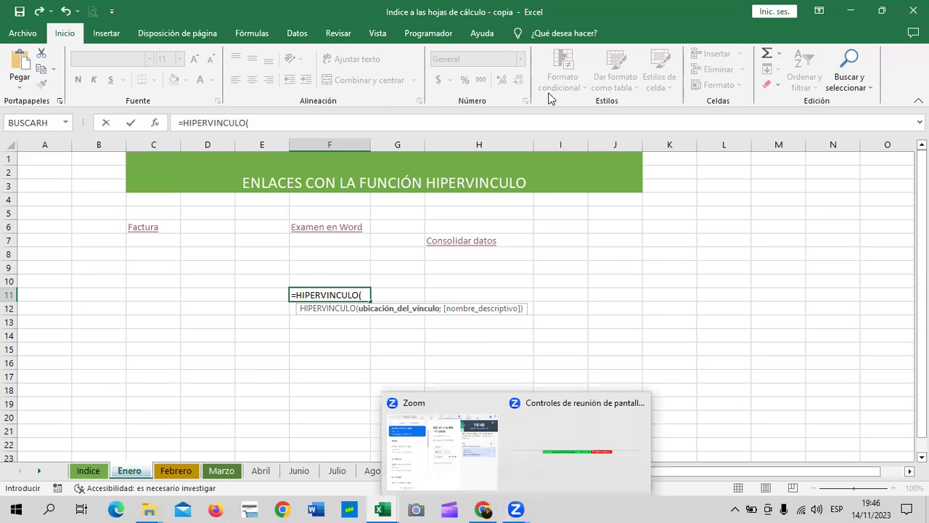
{"action": "left_click", "coordinate": [617, 303]}
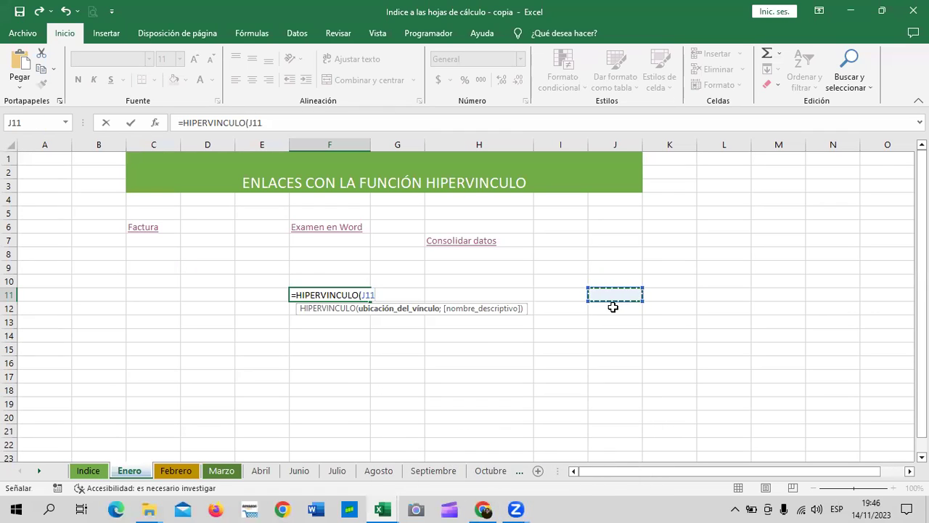
{"action": "key", "text": "Escape"}
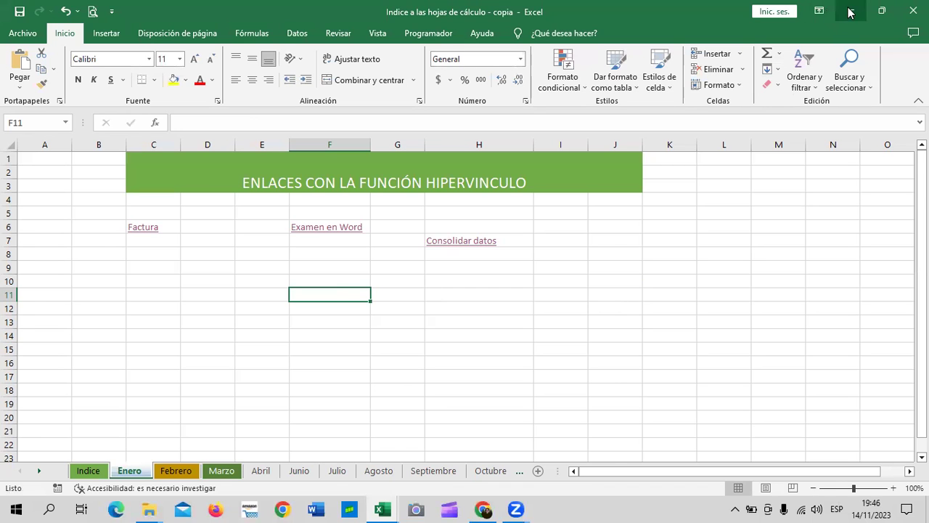
{"action": "left_click", "coordinate": [843, 12]}
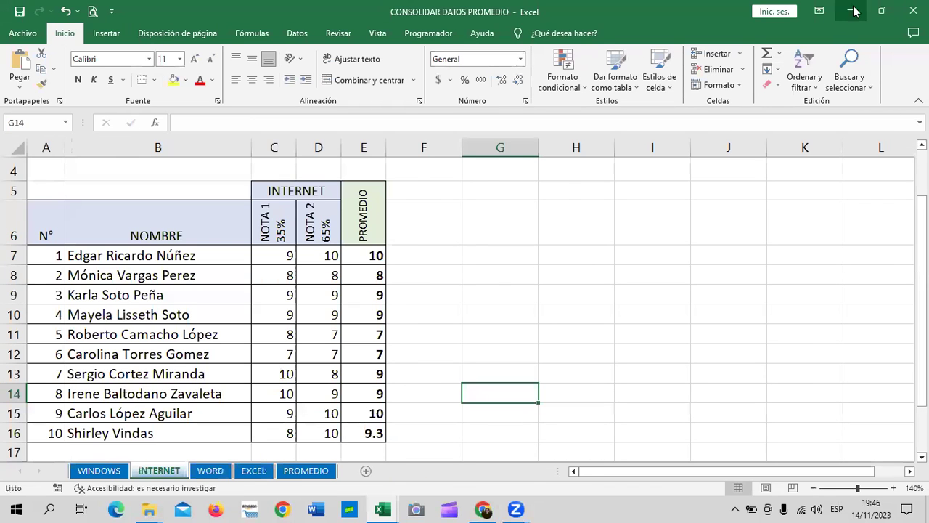
Minimise the other workbook and bring up the Chrome lesson '3.3 Objetivo de la lección'
{"action": "left_click", "coordinate": [851, 10]}
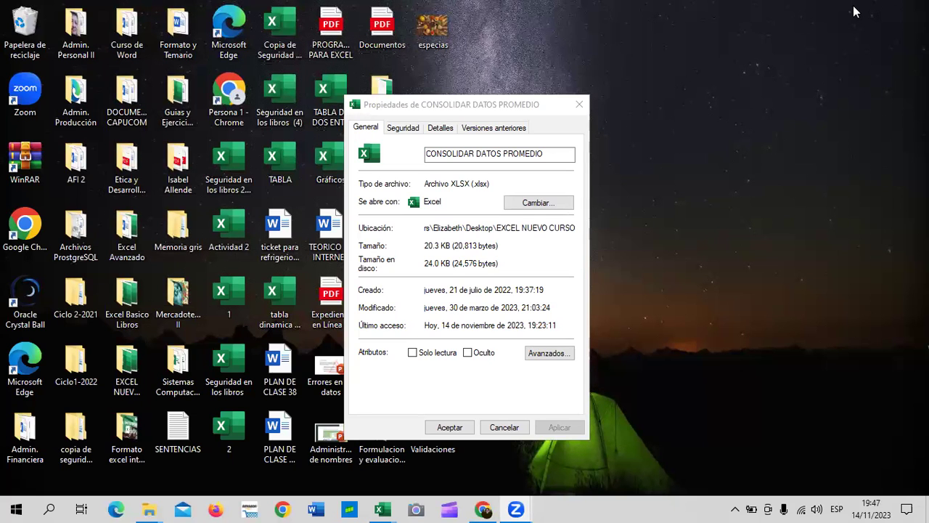
{"action": "left_click", "coordinate": [483, 509]}
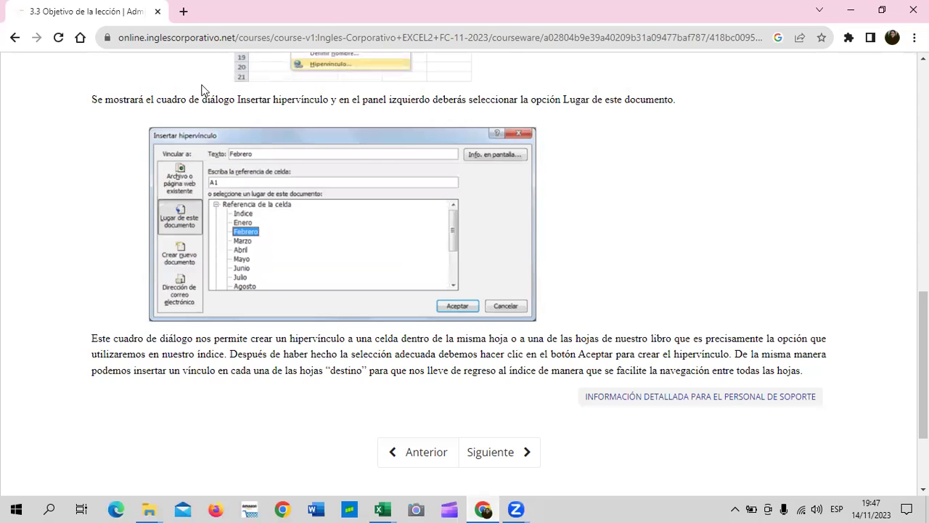
In a new Chrome tab, rerun the 'ingles corporativo' search and open the Inglés Corporativo Online site
{"action": "left_click", "coordinate": [183, 11]}
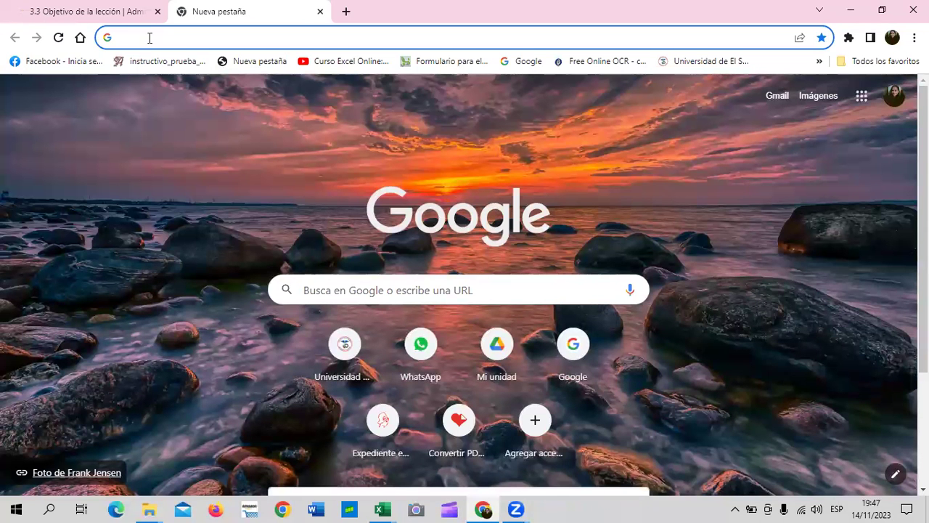
{"action": "left_click", "coordinate": [338, 294]}
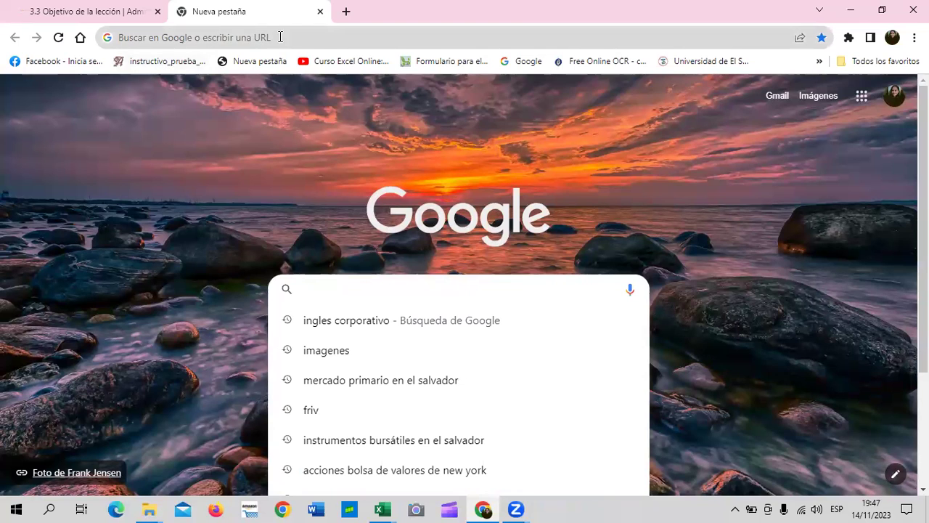
{"action": "left_click", "coordinate": [280, 37]}
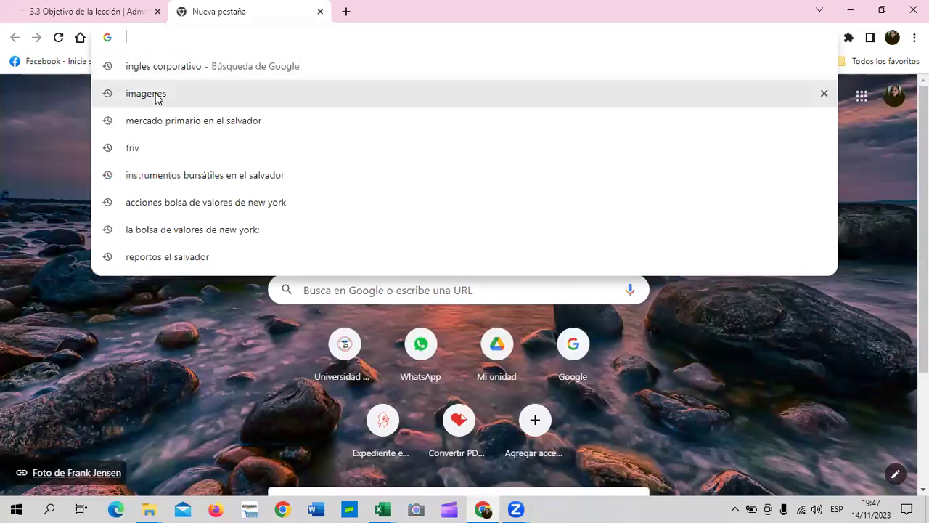
{"action": "left_click", "coordinate": [196, 66]}
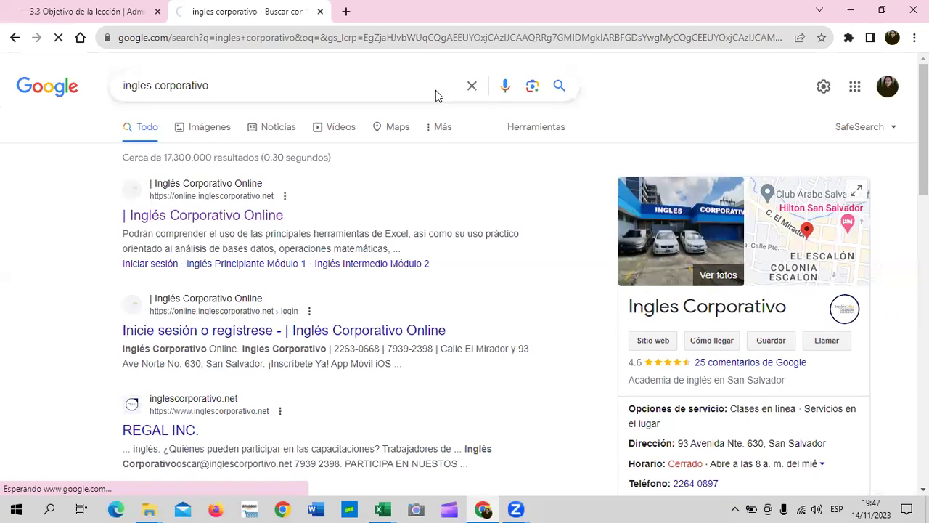
{"action": "left_click", "coordinate": [263, 216]}
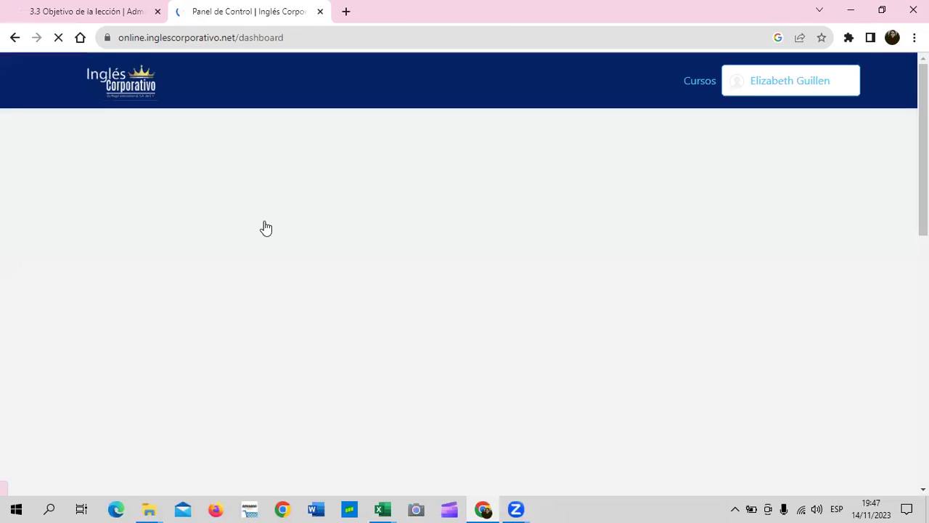
Copy the dashboard's web address and return to the Indice a las hojas de cálculo workbook
{"action": "left_click", "coordinate": [299, 37]}
{"action": "left_click_drag", "start_coordinate": [299, 37], "coordinate": [119, 37]}
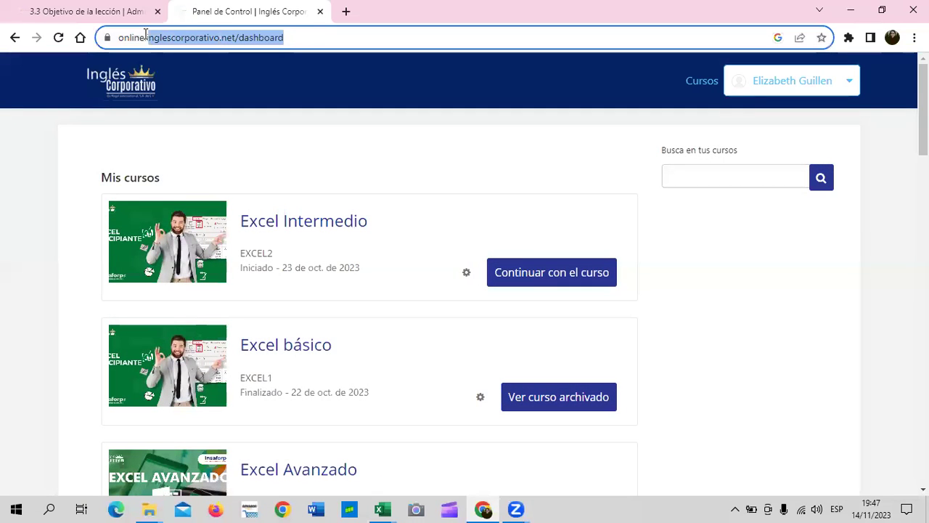
{"action": "right_click", "coordinate": [191, 39]}
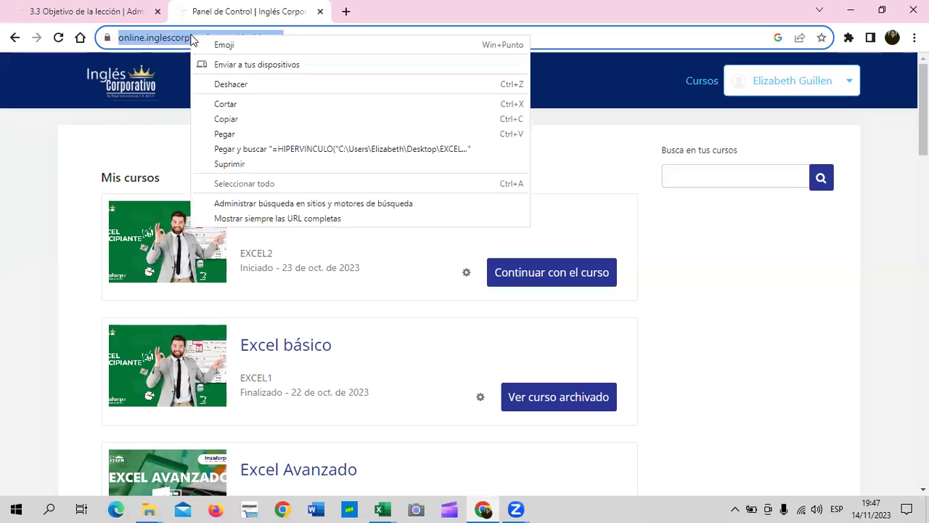
{"action": "left_click", "coordinate": [255, 121]}
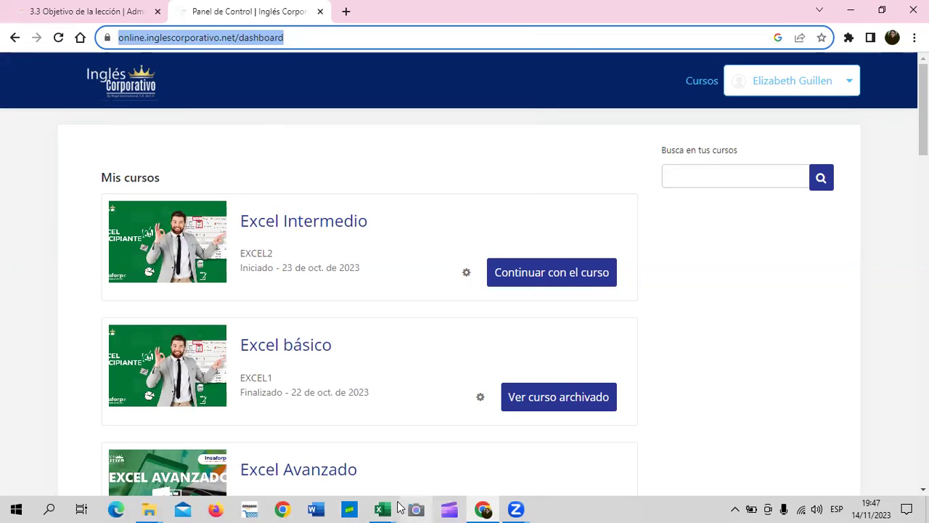
{"action": "mouse_move", "coordinate": [387, 506]}
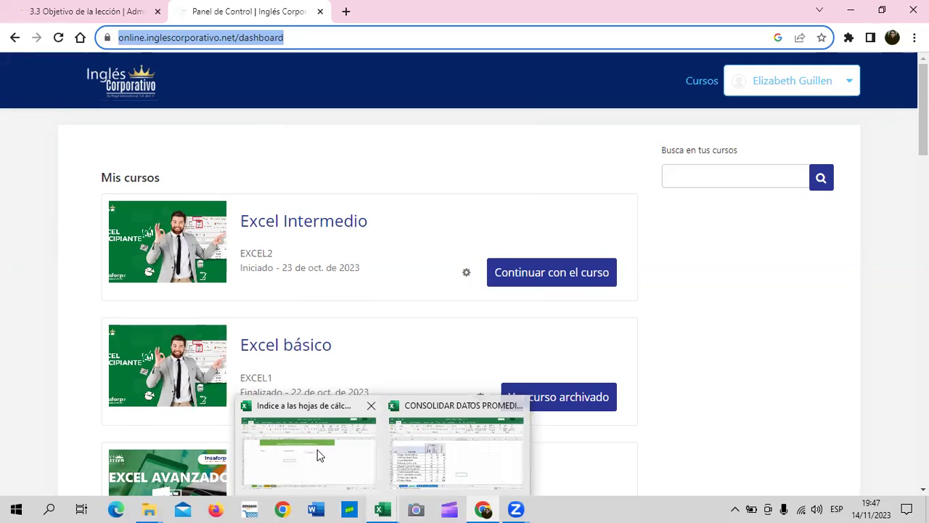
{"action": "left_click", "coordinate": [318, 449]}
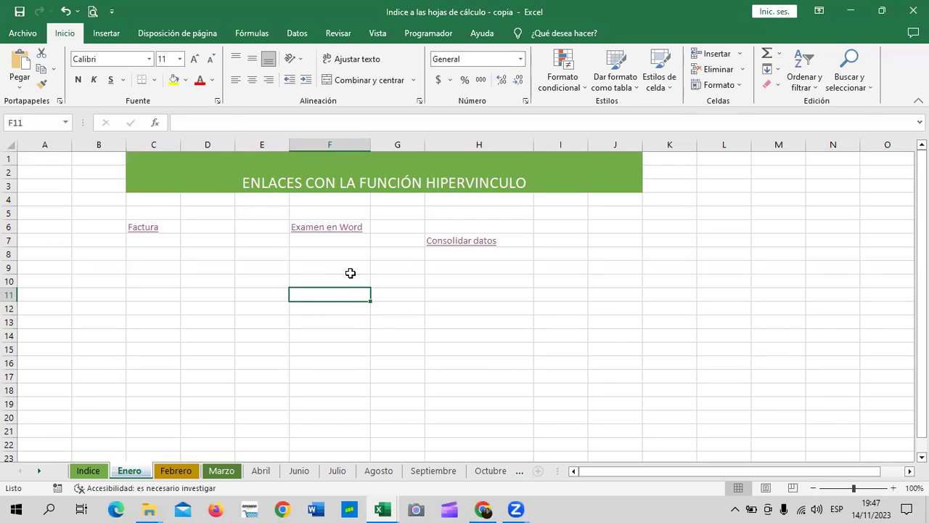
In F11, enter =HIPERVINCULO with the pasted dashboard URL and name "INGLES CORPORATIVO", then test it
{"action": "type", "text": "=hiper"}
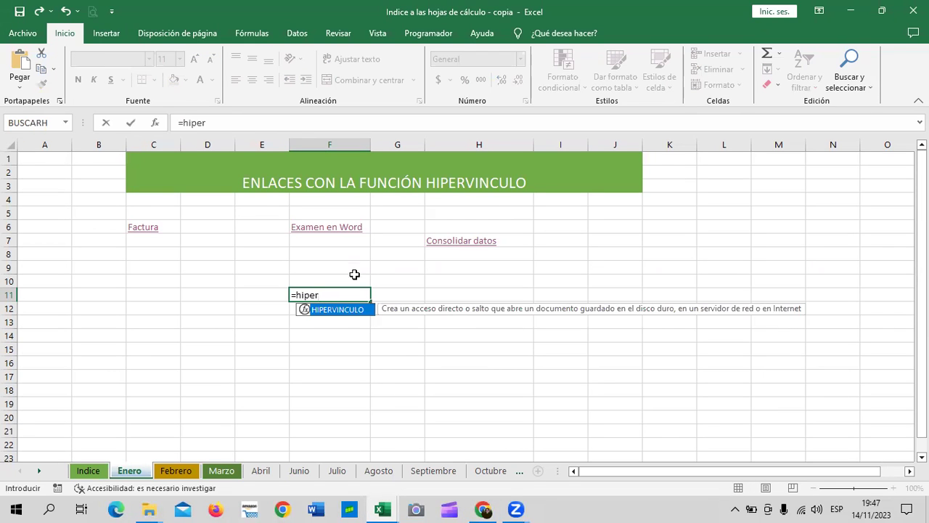
{"action": "double_click", "coordinate": [350, 312]}
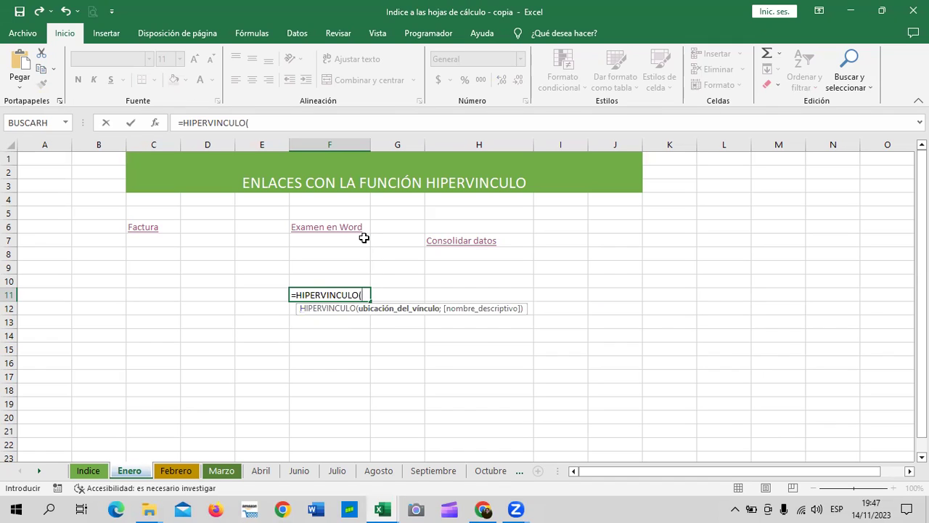
{"action": "left_click", "coordinate": [330, 127]}
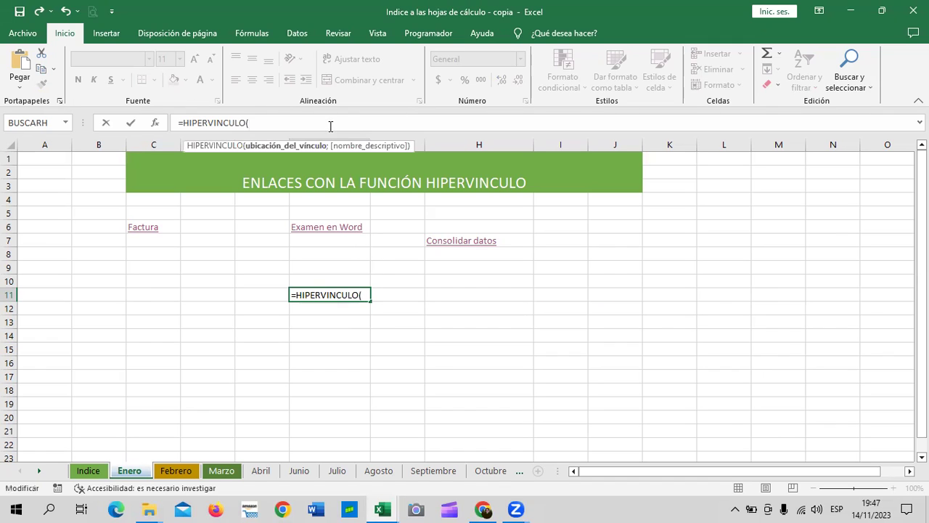
{"action": "type", "text": "\""}
{"action": "type", "text": "https://online.inglescorporativo.net/dashboard"}
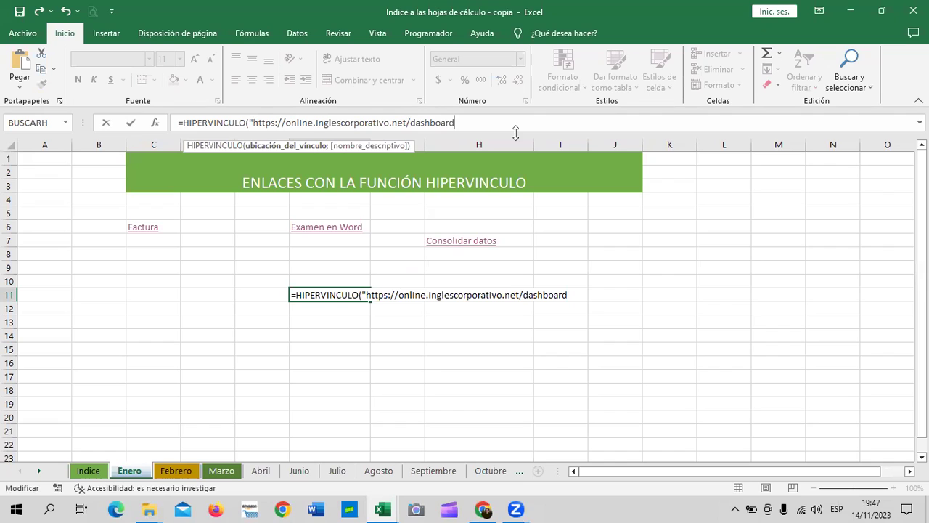
{"action": "type", "text": "\""}
{"action": "type", "text": ";\""}
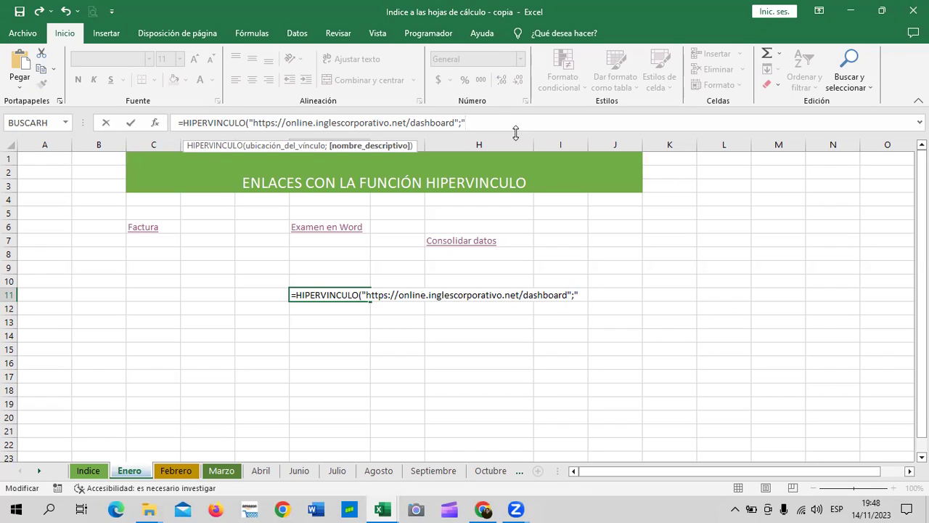
{"action": "key", "text": "Caps_Lock"}
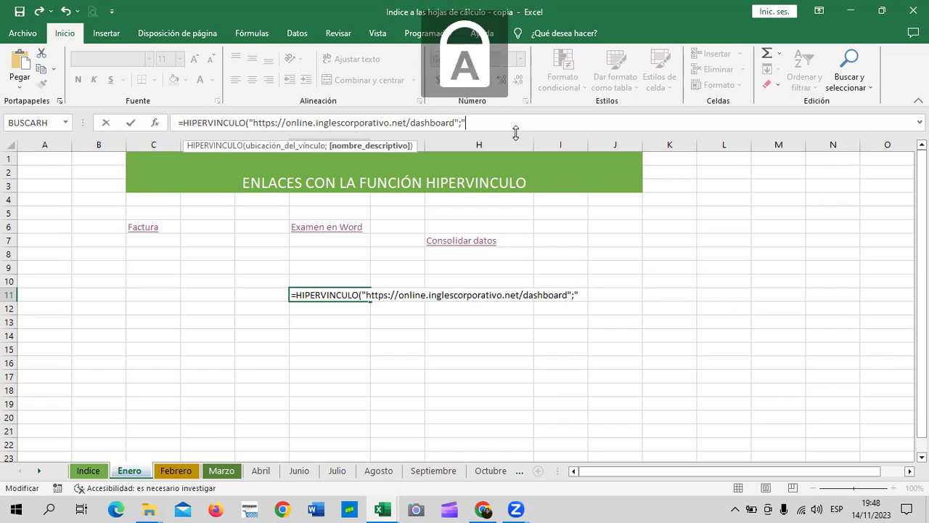
{"action": "type", "text": "INGLES CORPORATIVO"}
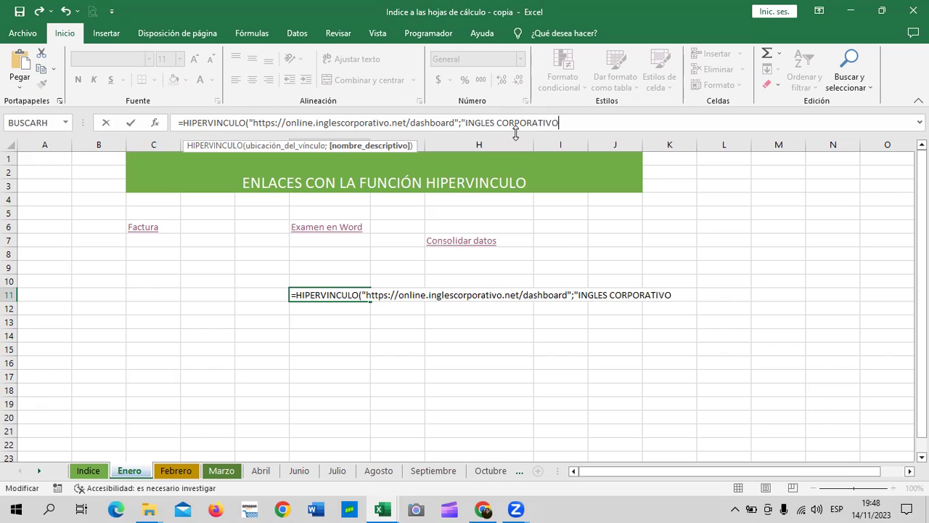
{"action": "type", "text": "\""}
{"action": "type", "text": ")"}
{"action": "key", "text": "Return"}
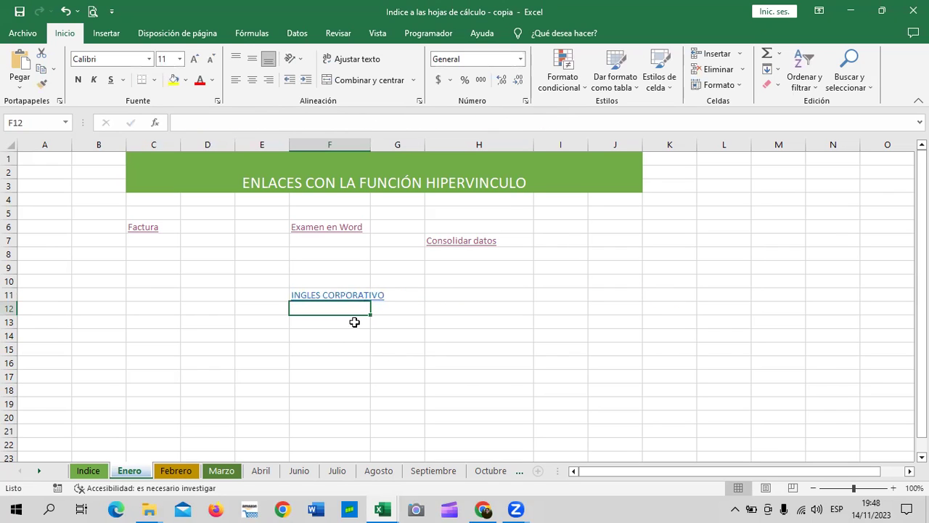
{"action": "left_click", "coordinate": [345, 295]}
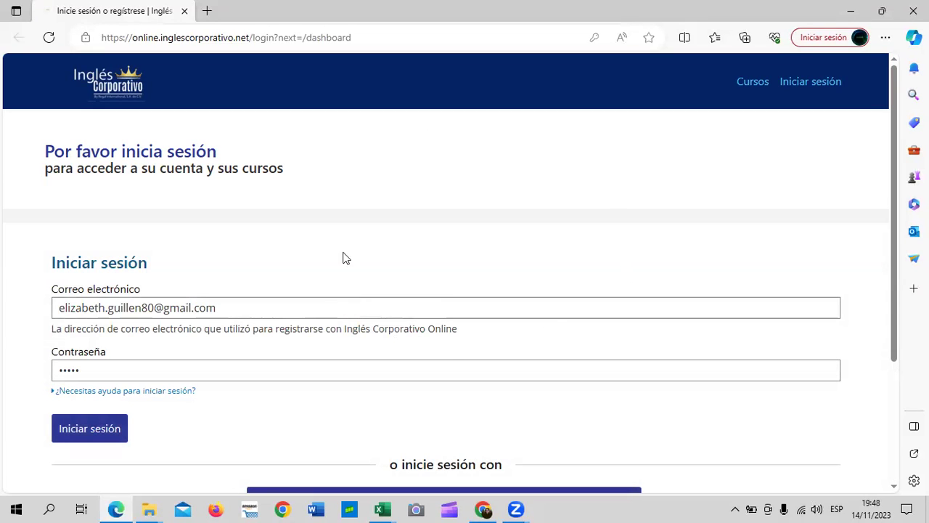
Scroll down the Inglés Corporativo Online sign-in page the link opened
{"action": "scroll", "coordinate": [339, 288], "scroll_direction": "down", "scroll_amount": 1}
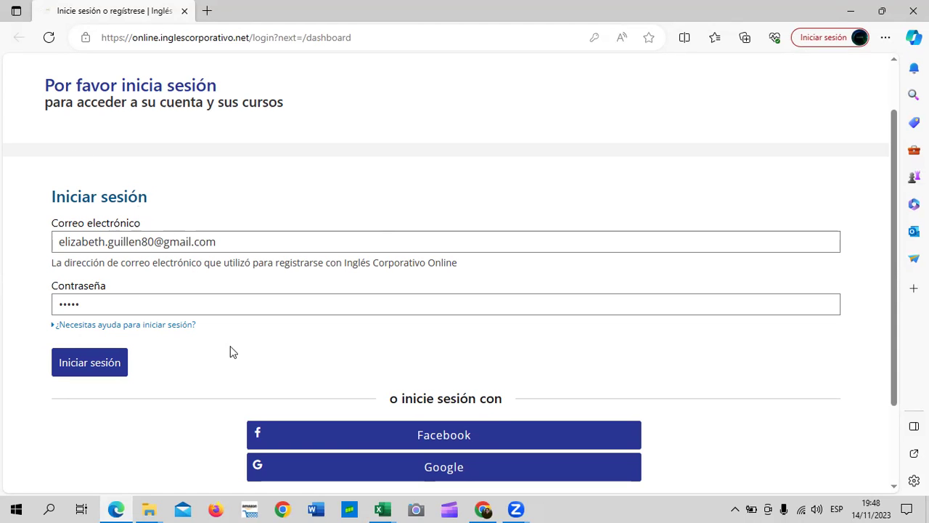
Close the browser, widen column F to about 20.86 to fit the link, and select H12
{"action": "left_click", "coordinate": [912, 10]}
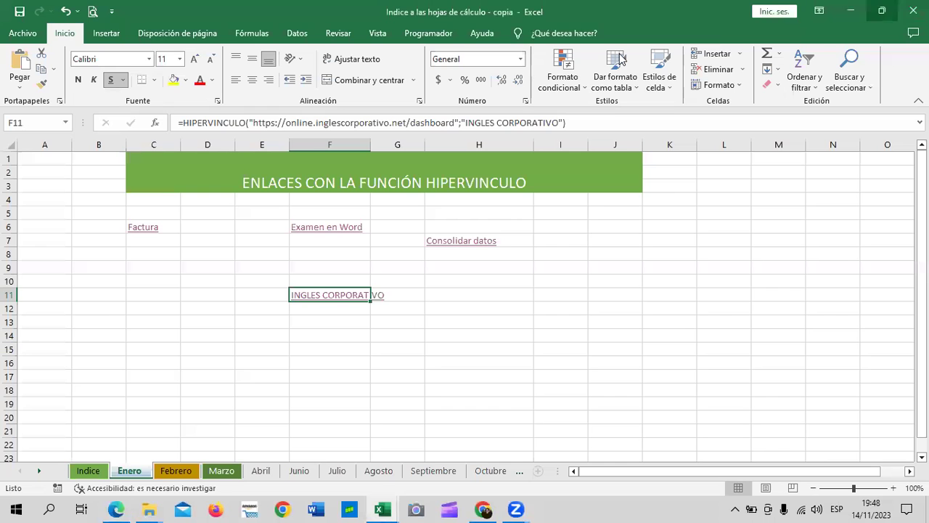
{"action": "left_click_drag", "start_coordinate": [370, 145], "coordinate": [392, 144]}
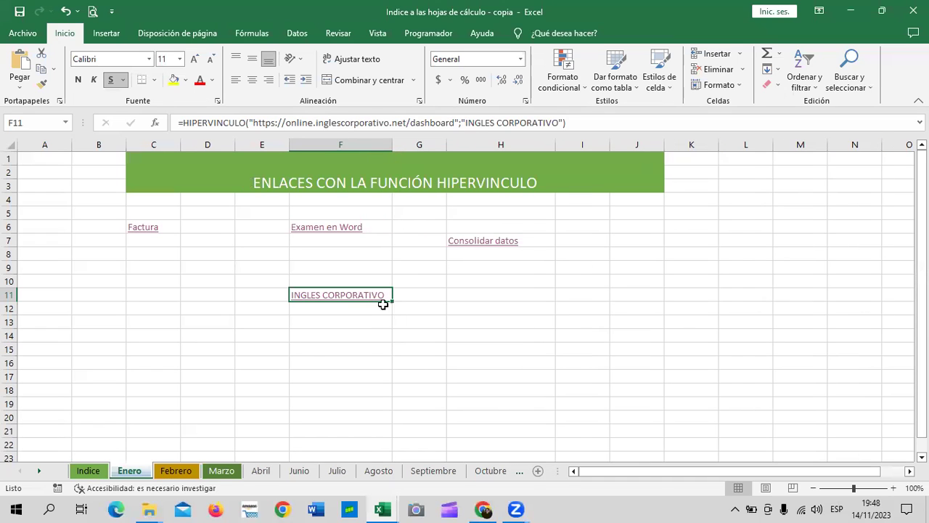
{"action": "right_click", "coordinate": [379, 302]}
{"action": "left_click", "coordinate": [379, 303]}
{"action": "left_click", "coordinate": [530, 310]}
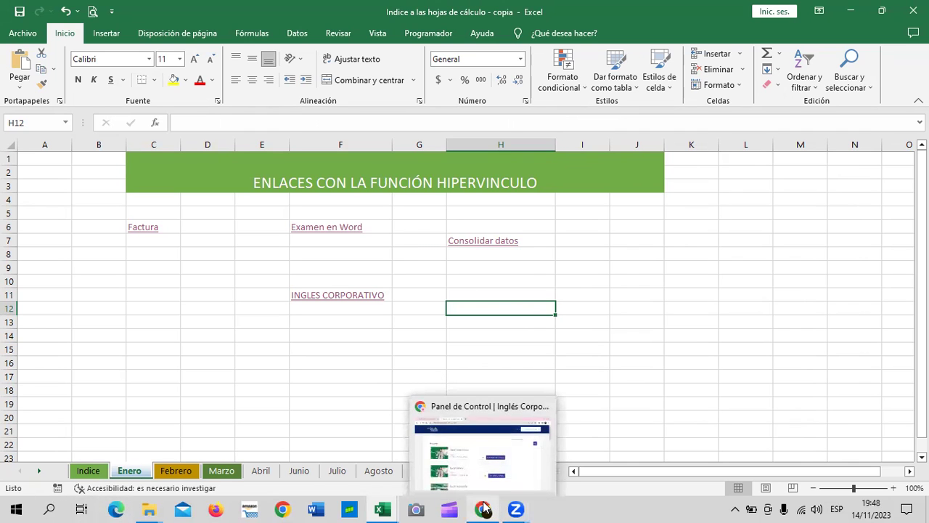
Advance from lesson 3.3 to lesson 3.4 Creación de índices and play its Creación de Indices video
{"action": "left_click", "coordinate": [487, 508]}
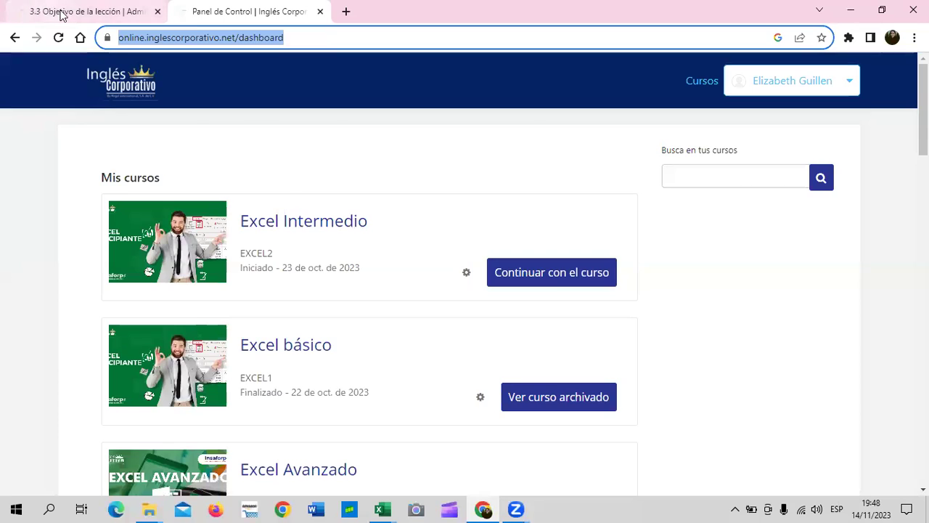
{"action": "left_click", "coordinate": [66, 11]}
{"action": "left_click", "coordinate": [501, 452]}
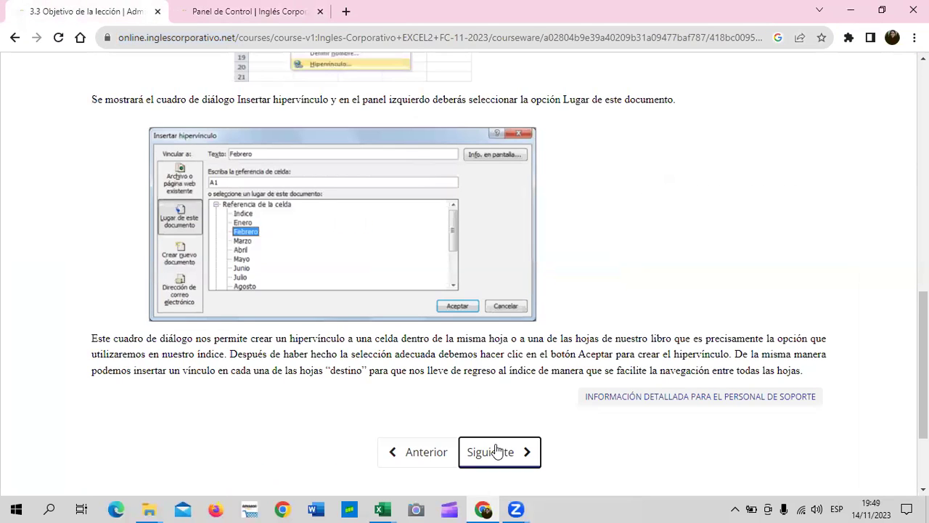
{"action": "scroll", "coordinate": [492, 402], "scroll_direction": "down", "scroll_amount": 2}
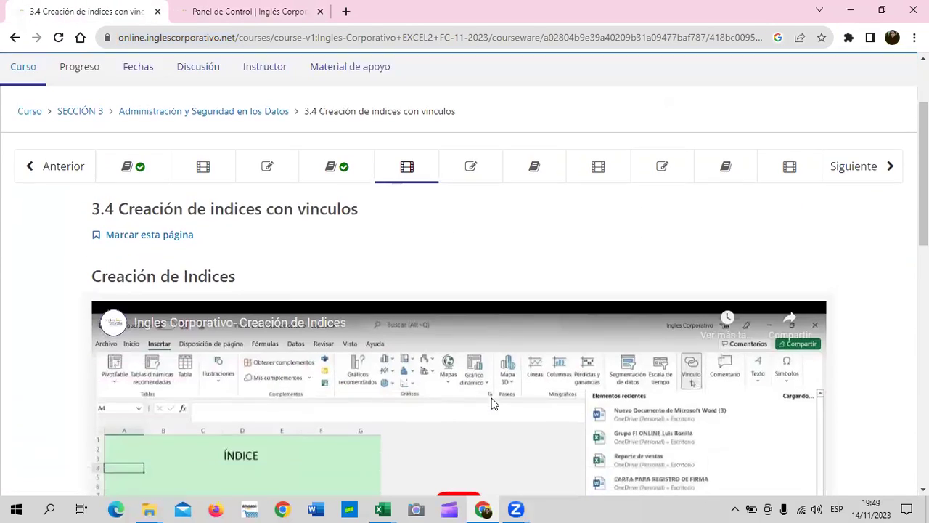
{"action": "scroll", "coordinate": [493, 402], "scroll_direction": "down", "scroll_amount": 2}
{"action": "scroll", "coordinate": [493, 402], "scroll_direction": "down", "scroll_amount": 1}
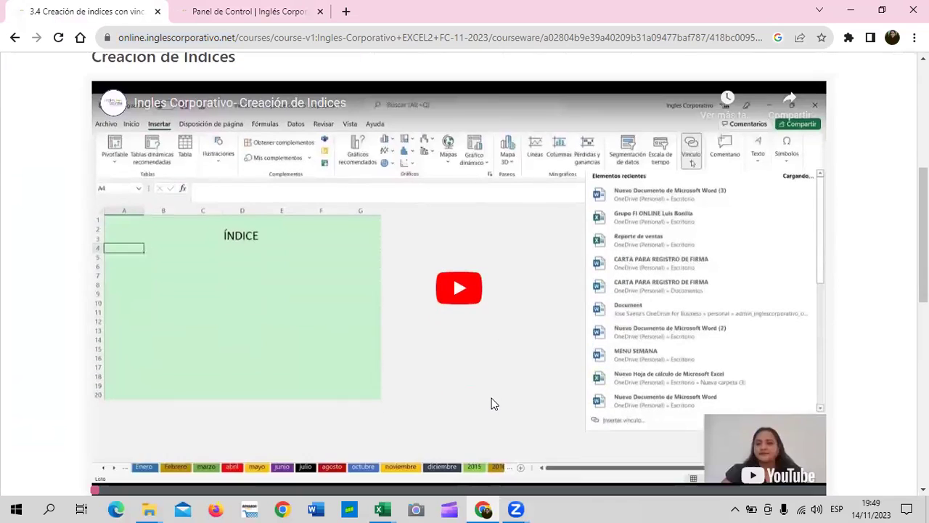
{"action": "left_click", "coordinate": [459, 273]}
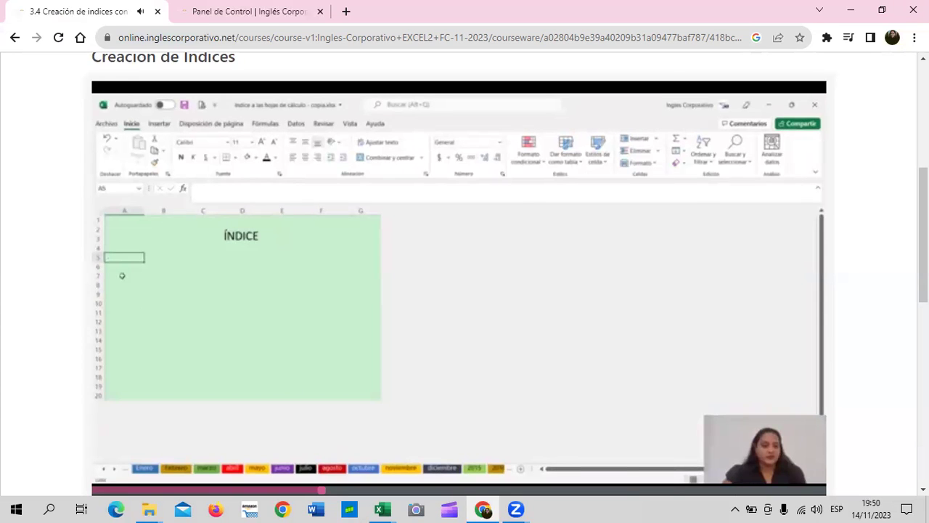
{"action": "scroll", "coordinate": [898, 247], "scroll_direction": "down", "scroll_amount": 1}
{"action": "mouse_move", "coordinate": [598, 286]}
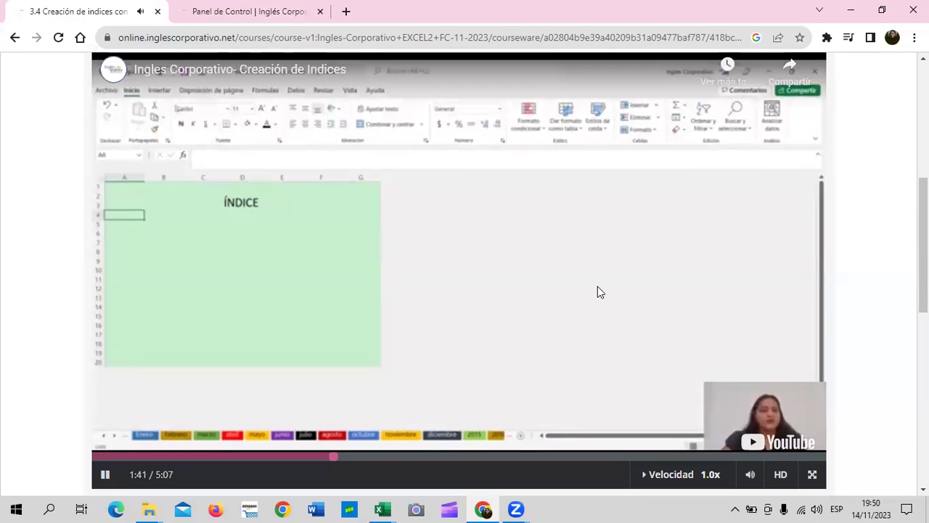
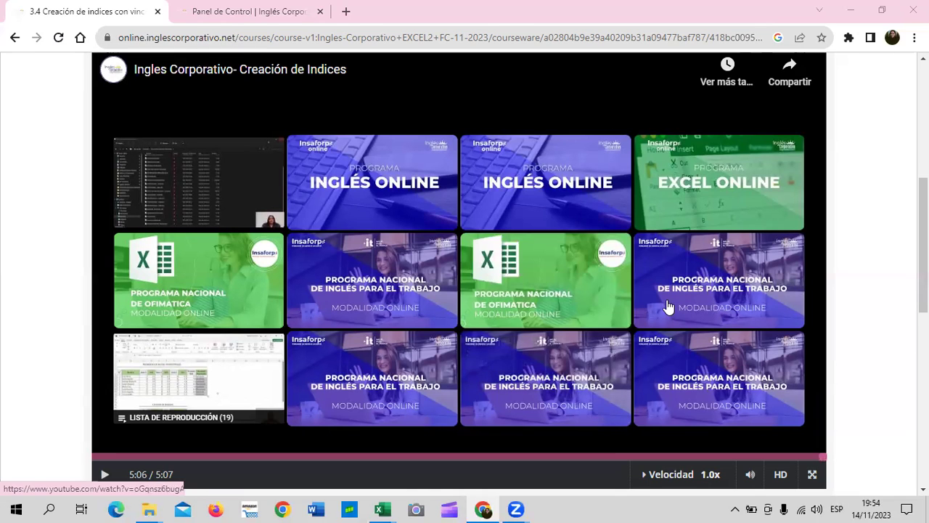
Switch from Chrome to the 'Indice a las hojas de cálculo - copia' Excel workbook
{"action": "mouse_move", "coordinate": [381, 506]}
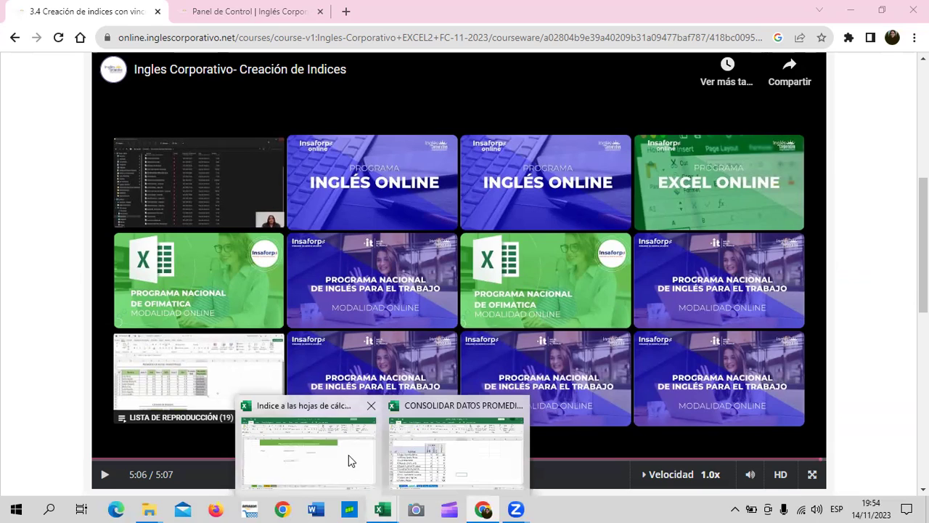
{"action": "left_click", "coordinate": [349, 456]}
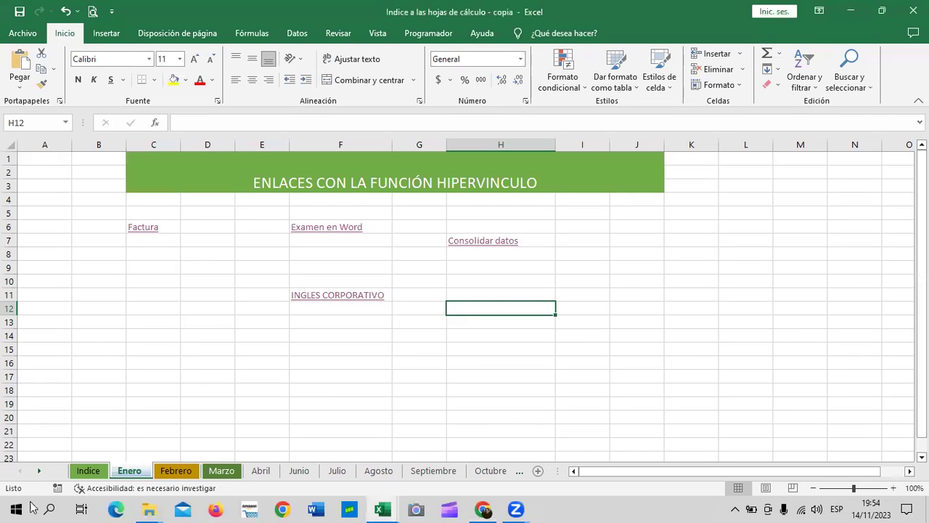
Look over the Indice, Enero and empty Marzo sheets, ending back on Indice
{"action": "left_click", "coordinate": [82, 472]}
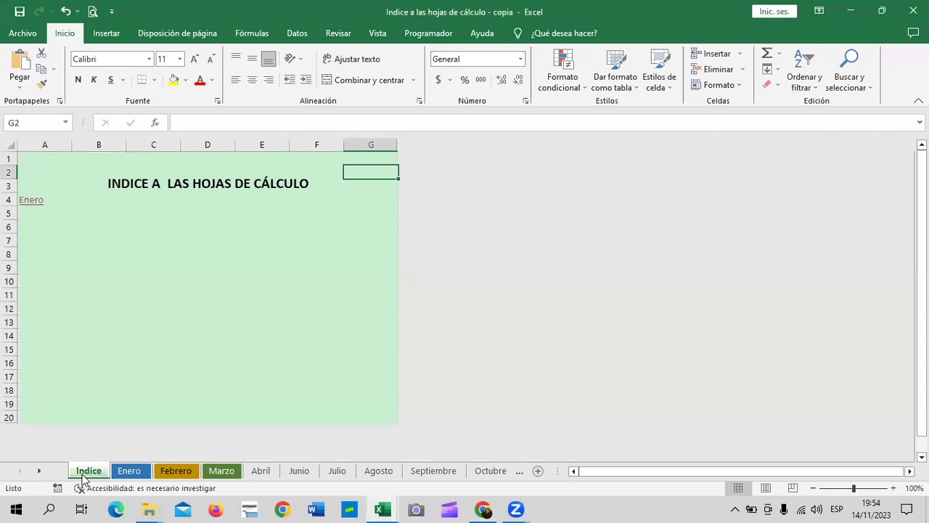
{"action": "left_click", "coordinate": [47, 250]}
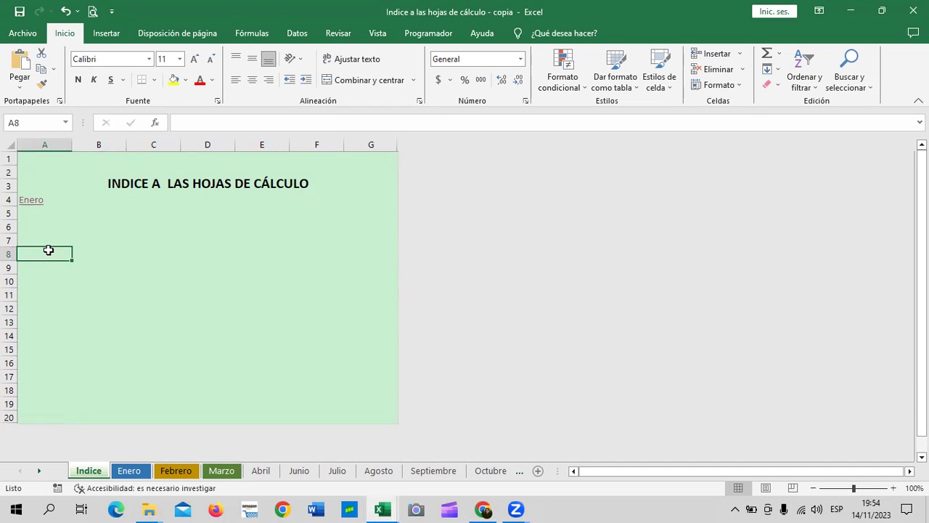
{"action": "left_click", "coordinate": [129, 470]}
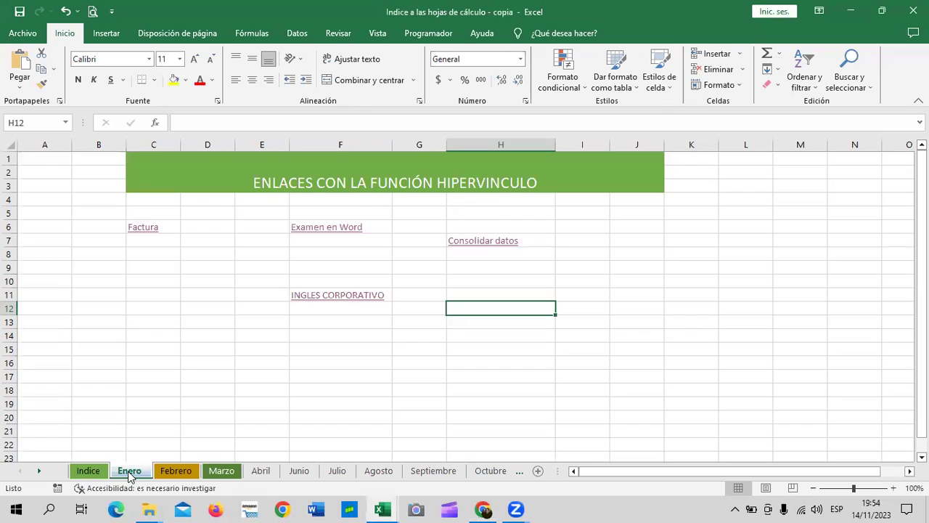
{"action": "left_click", "coordinate": [89, 472]}
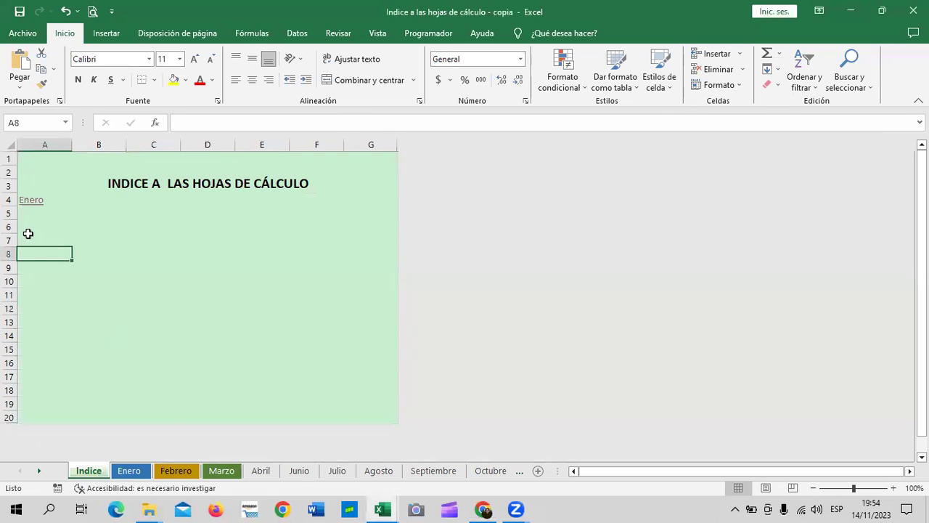
{"action": "left_click", "coordinate": [225, 472]}
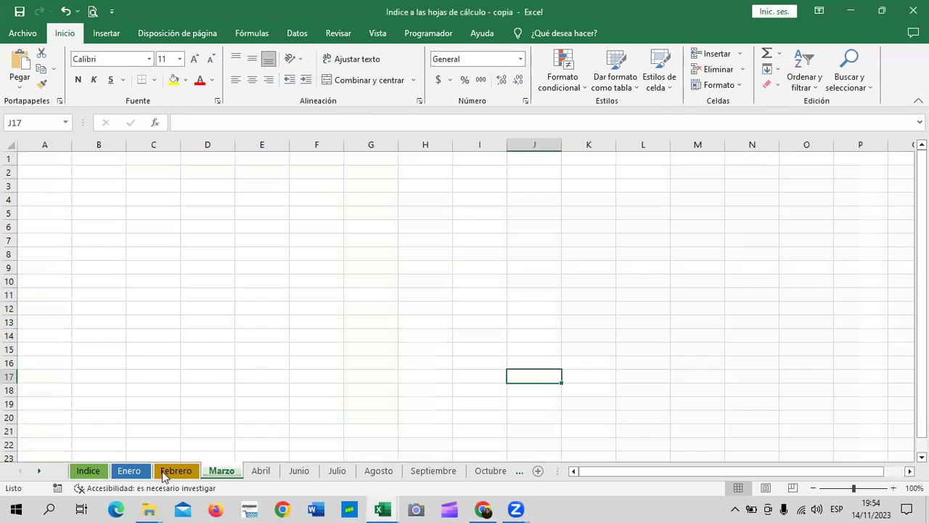
{"action": "left_click", "coordinate": [93, 471]}
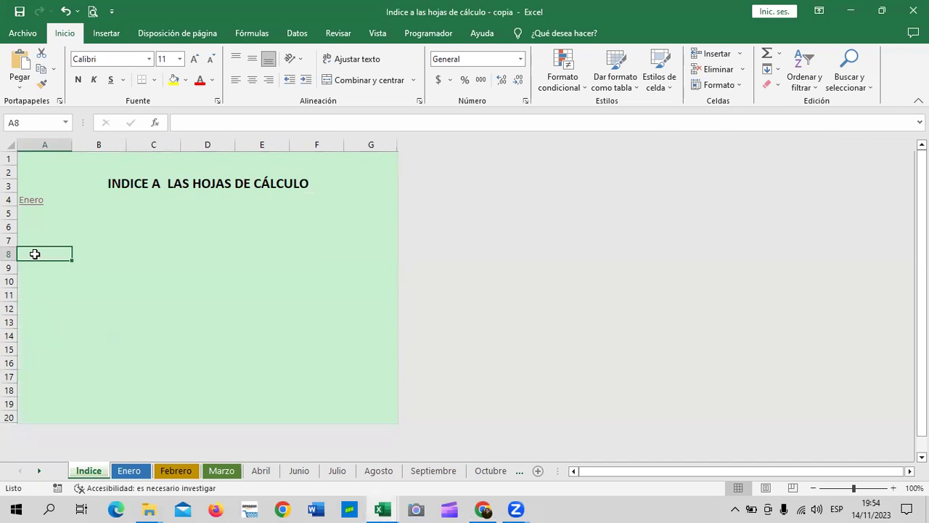
Start a hyperlink in cell A8 with the display text 'Marzo'
{"action": "right_click", "coordinate": [34, 256]}
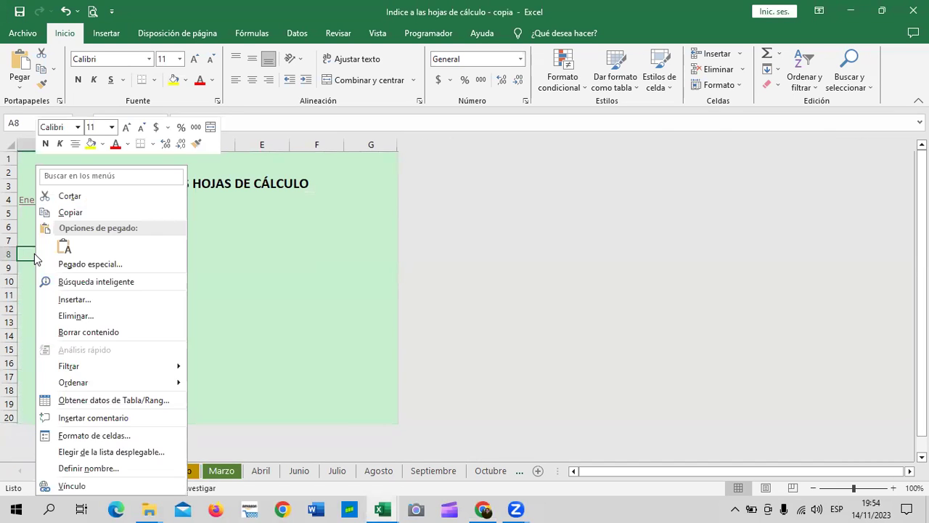
{"action": "left_click", "coordinate": [117, 487]}
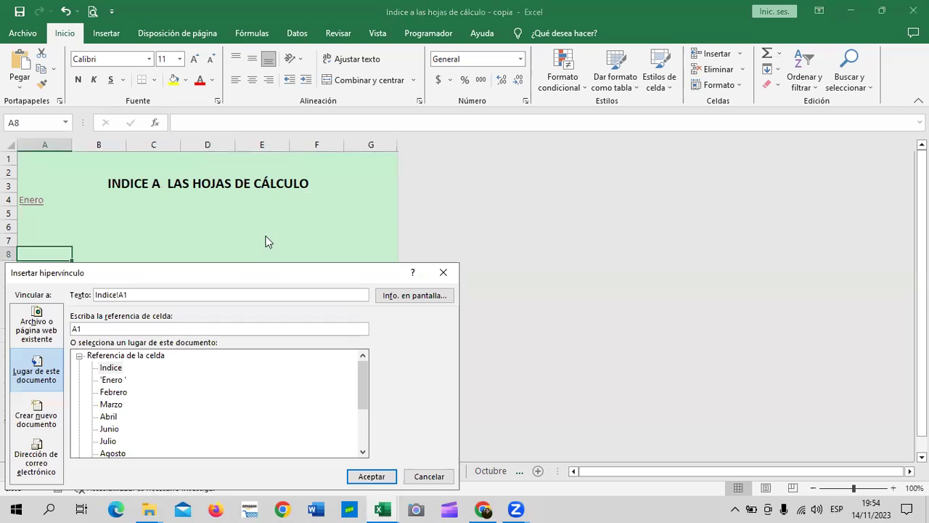
{"action": "left_click_drag", "start_coordinate": [273, 273], "coordinate": [441, 172]}
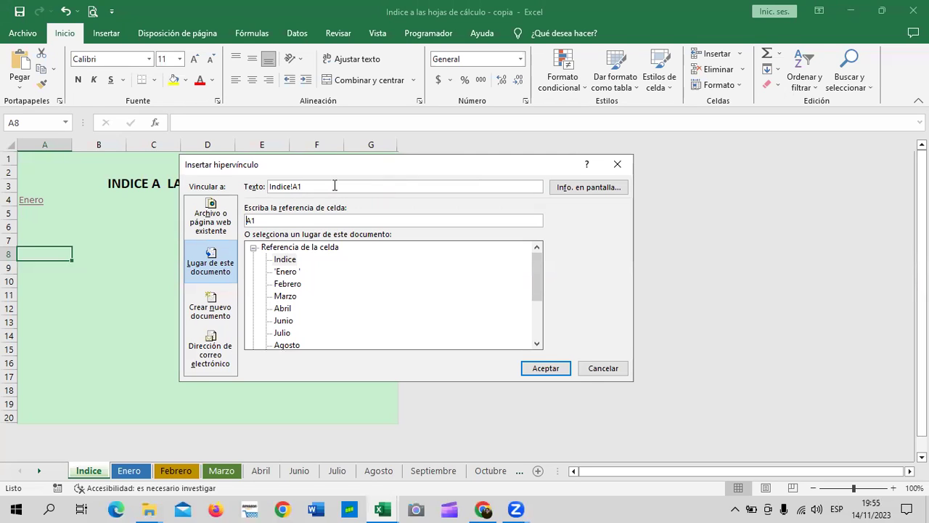
{"action": "left_click_drag", "start_coordinate": [336, 186], "coordinate": [272, 187]}
{"action": "key", "text": "BackSpace"}
{"action": "type", "text": "mARZO"}
{"action": "key", "text": "Caps_Lock"}
{"action": "key", "text": "BackSpace"}
{"action": "key", "text": "BackSpace"}
{"action": "key", "text": "BackSpace"}
{"action": "key", "text": "BackSpace"}
{"action": "type", "text": "Marzo"}
Point the link at the Marzo sheet, with no screen tip, and confirm it
{"action": "left_click", "coordinate": [274, 220]}
{"action": "left_click", "coordinate": [285, 297]}
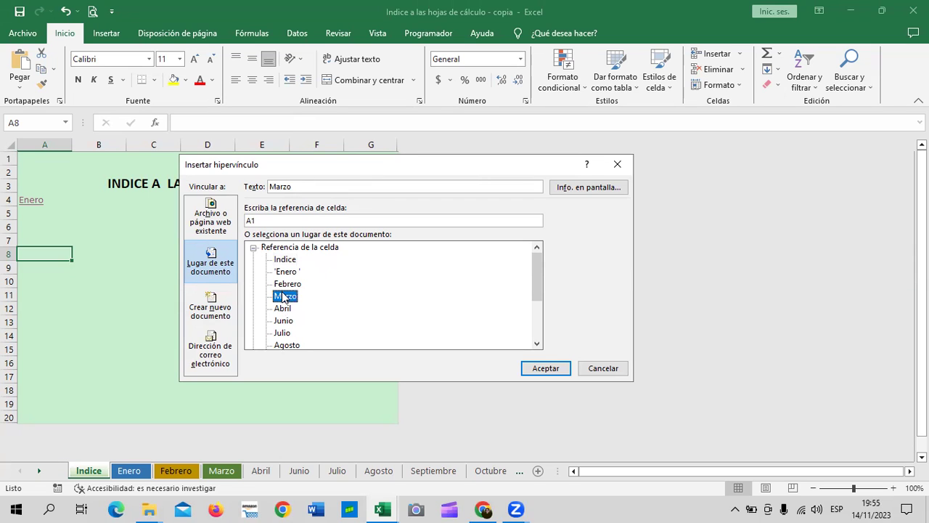
{"action": "left_click", "coordinate": [606, 190]}
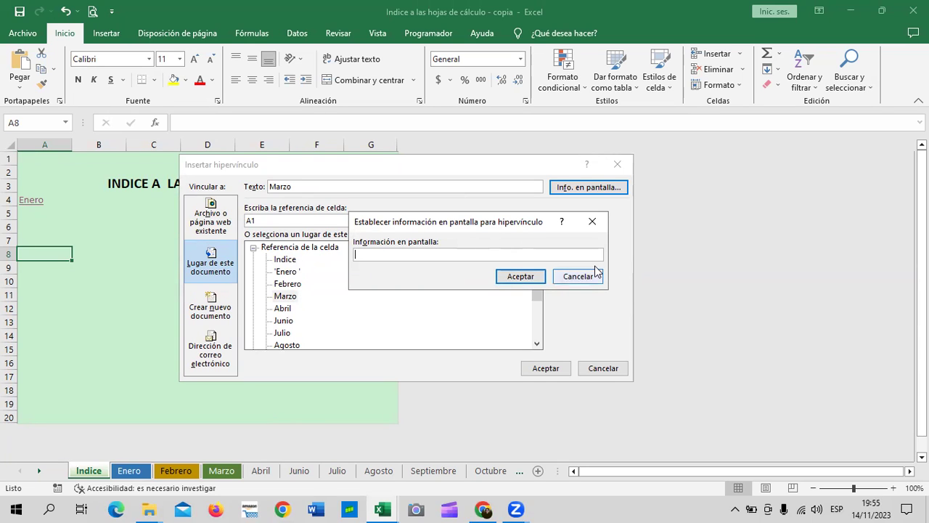
{"action": "left_click", "coordinate": [570, 277]}
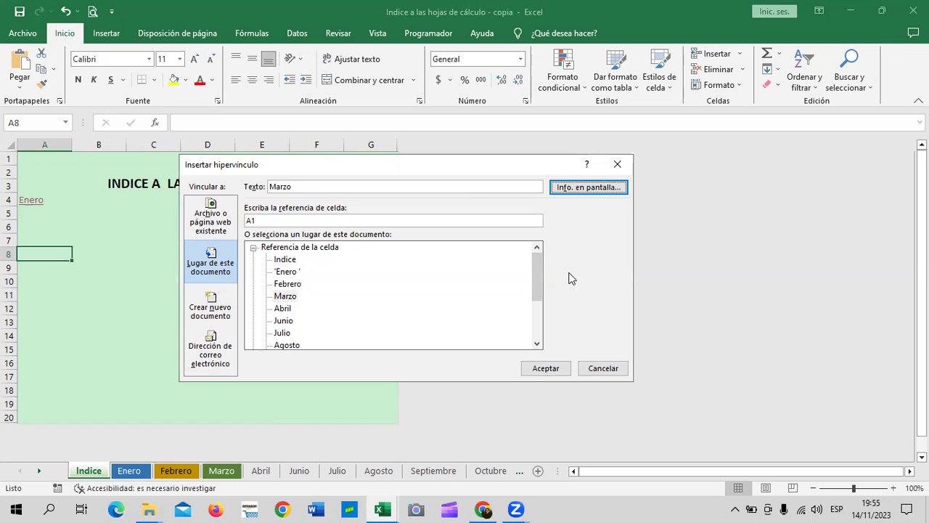
{"action": "left_click", "coordinate": [542, 368]}
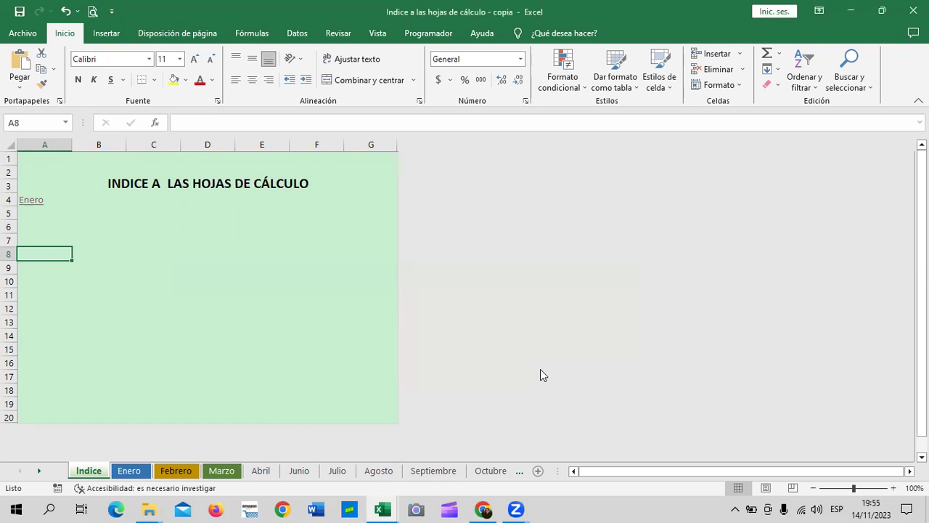
{"action": "left_click", "coordinate": [186, 280]}
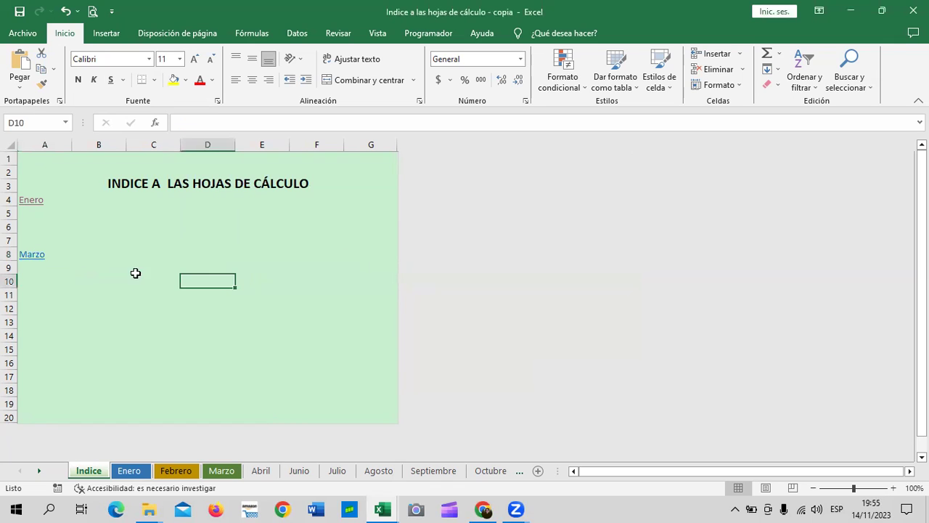
{"action": "left_click", "coordinate": [33, 254]}
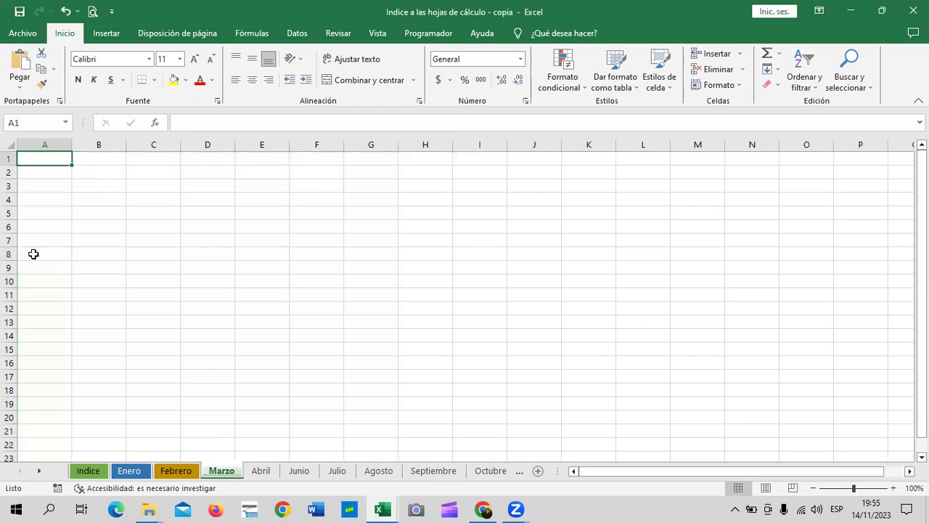
{"action": "left_click", "coordinate": [174, 471]}
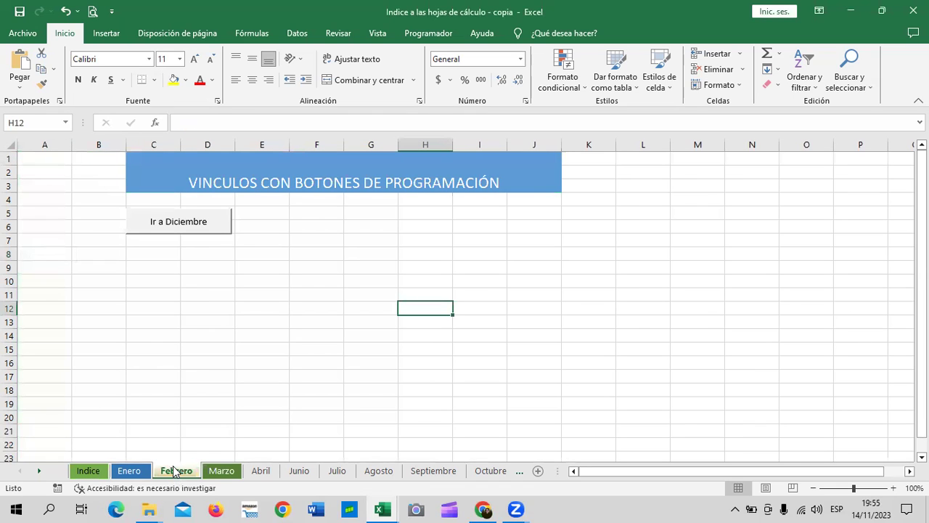
{"action": "left_click", "coordinate": [130, 471]}
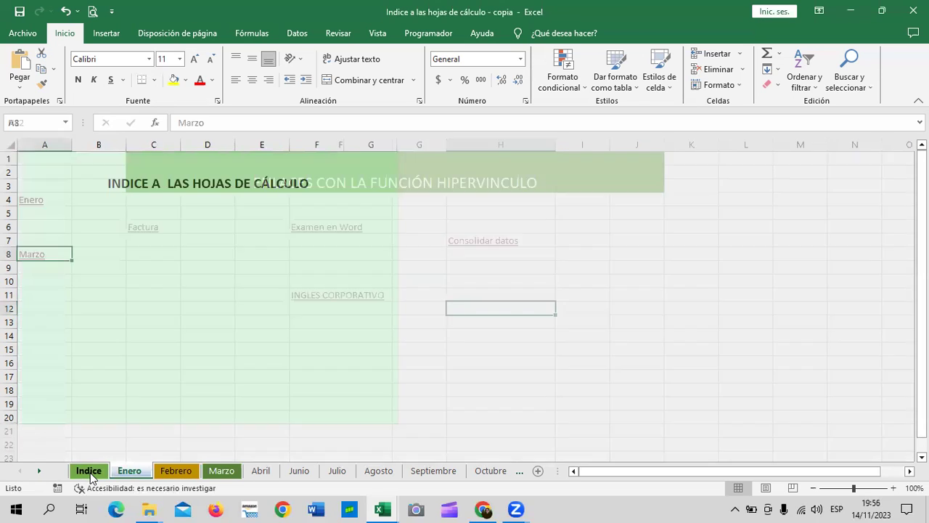
{"action": "left_click", "coordinate": [88, 472]}
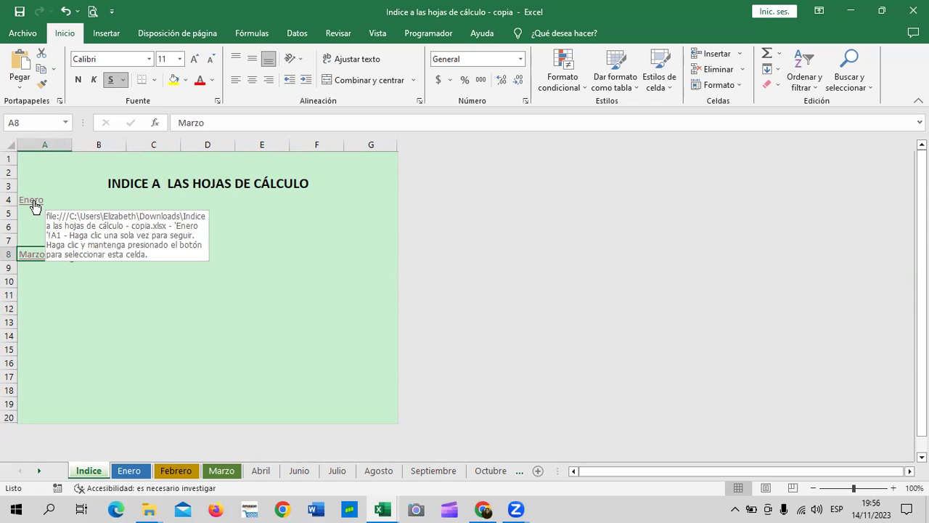
{"action": "right_click", "coordinate": [34, 259]}
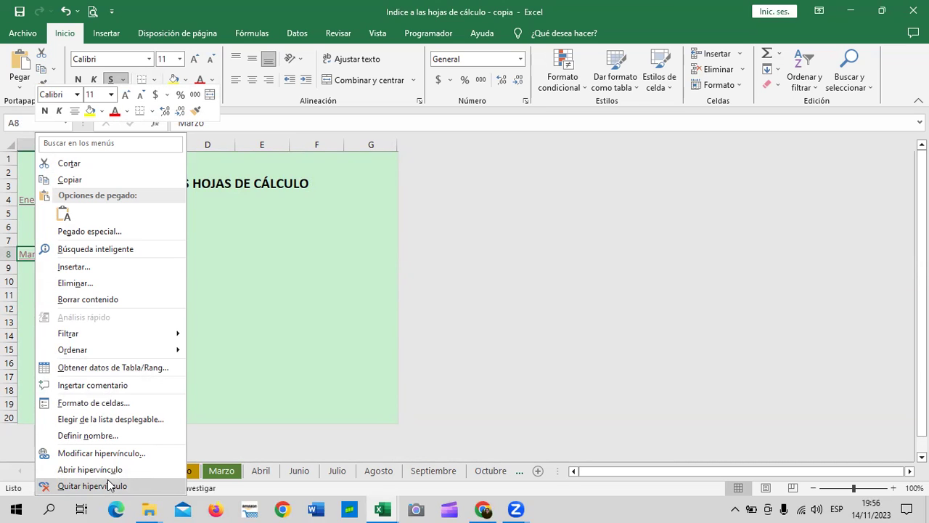
{"action": "left_click", "coordinate": [109, 453]}
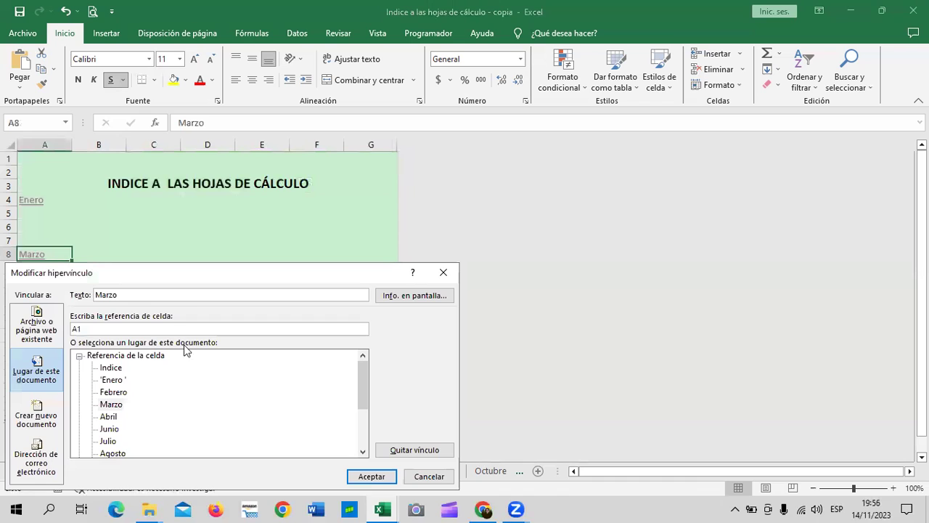
{"action": "left_click_drag", "start_coordinate": [292, 271], "coordinate": [424, 166]}
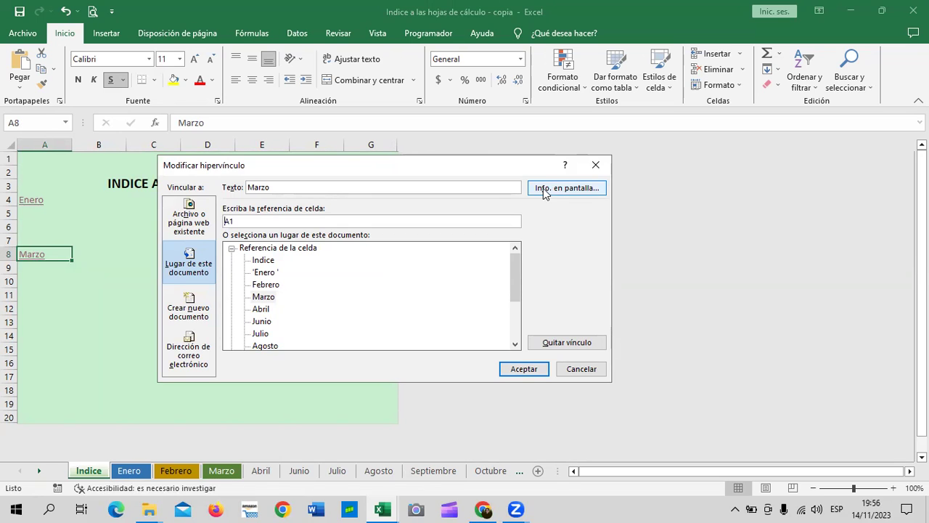
{"action": "left_click", "coordinate": [582, 367]}
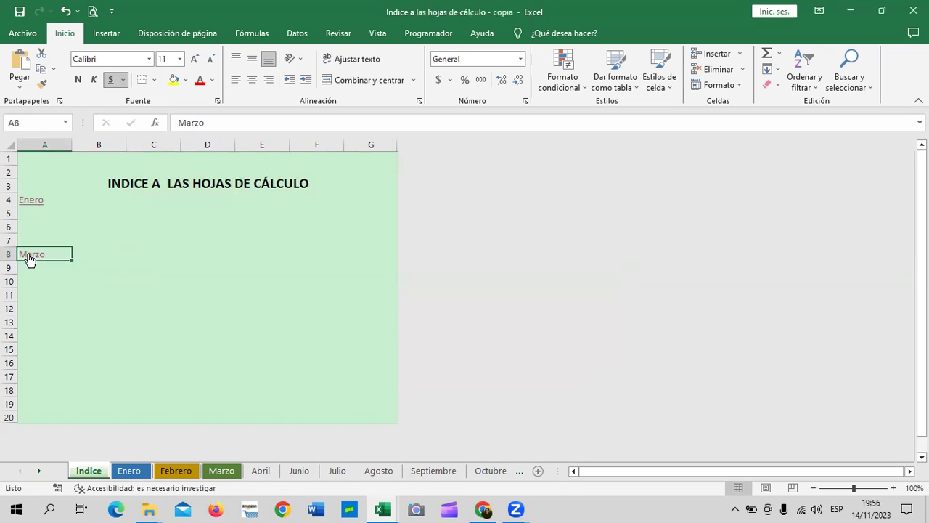
Give the A8 Marzo hyperlink the screen tip 'Ir a la hoja de Marzo' and save it
{"action": "mouse_move", "coordinate": [29, 259]}
{"action": "right_click", "coordinate": [38, 262]}
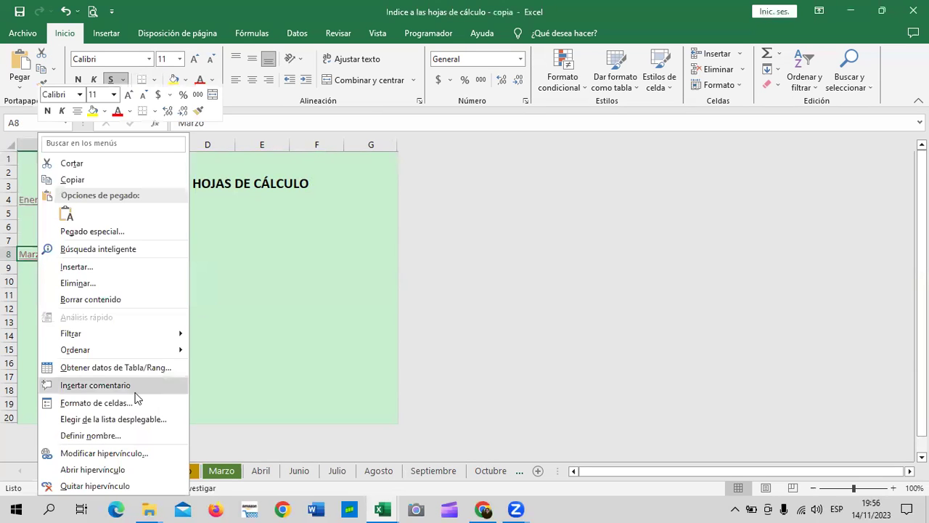
{"action": "left_click", "coordinate": [111, 451]}
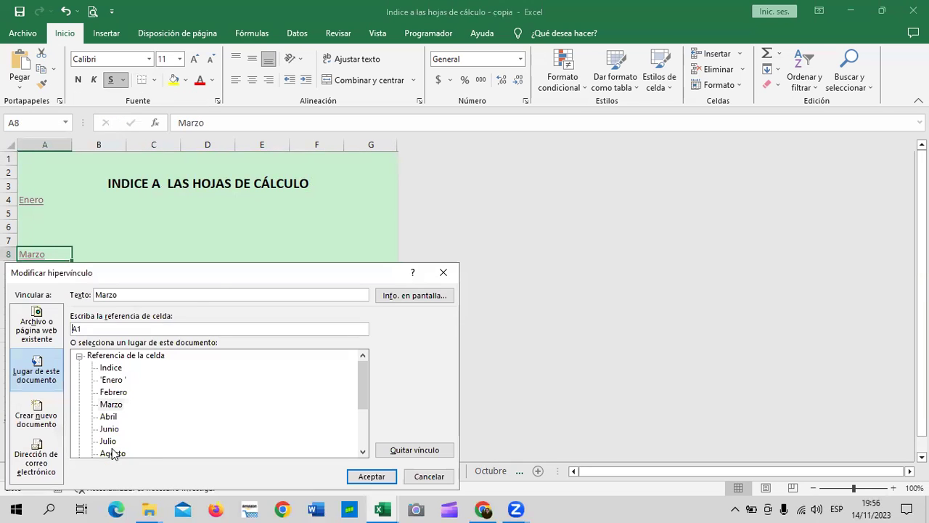
{"action": "left_click_drag", "start_coordinate": [260, 271], "coordinate": [492, 191]}
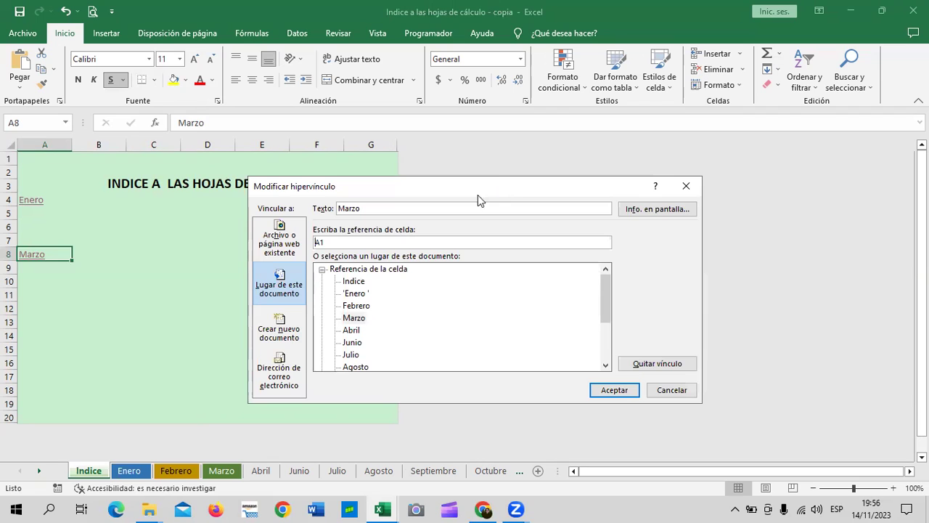
{"action": "left_click", "coordinate": [651, 211]}
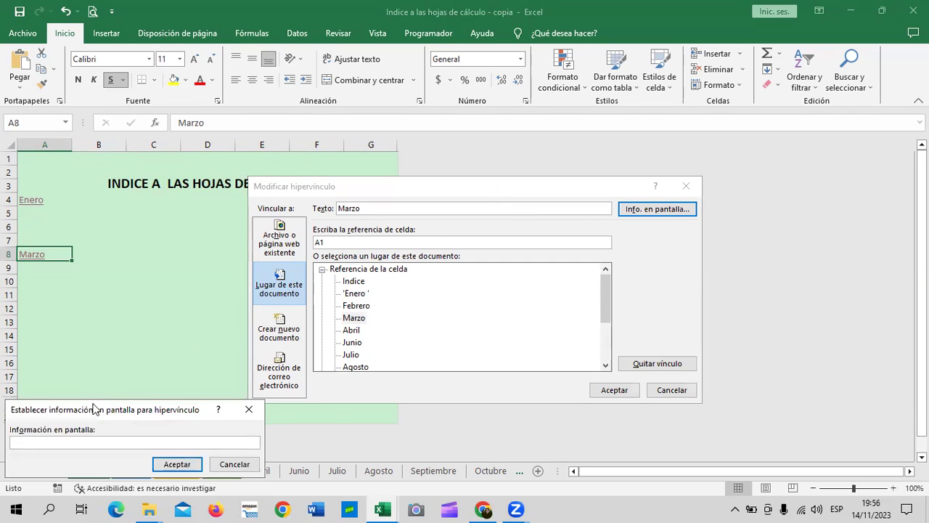
{"action": "left_click_drag", "start_coordinate": [111, 404], "coordinate": [446, 218]}
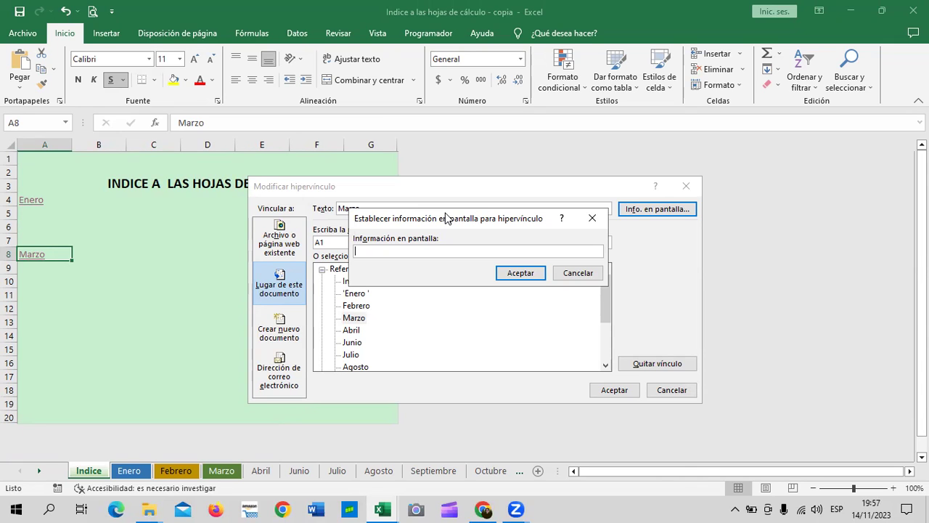
{"action": "type", "text": "Ir a "}
{"action": "type", "text": "la hoja de "}
{"action": "type", "text": "Marzo"}
{"action": "left_click", "coordinate": [498, 271]}
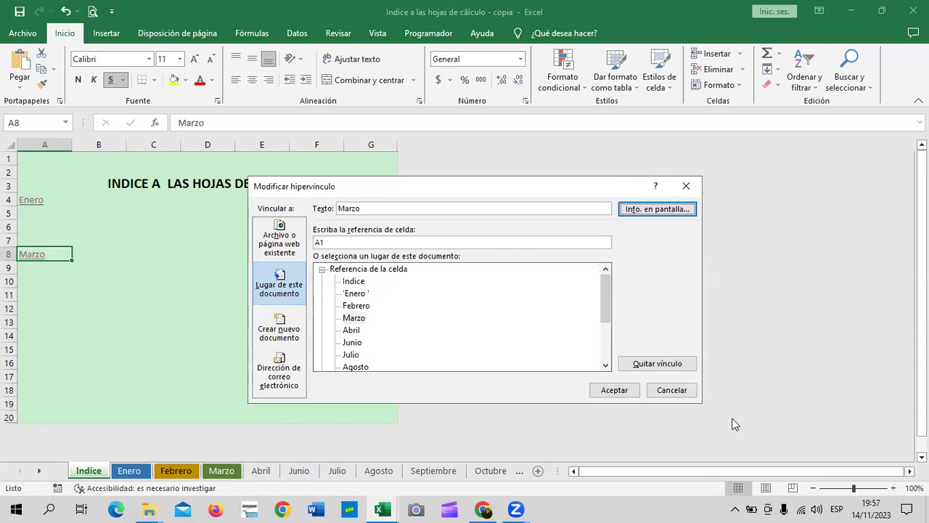
{"action": "left_click", "coordinate": [614, 390]}
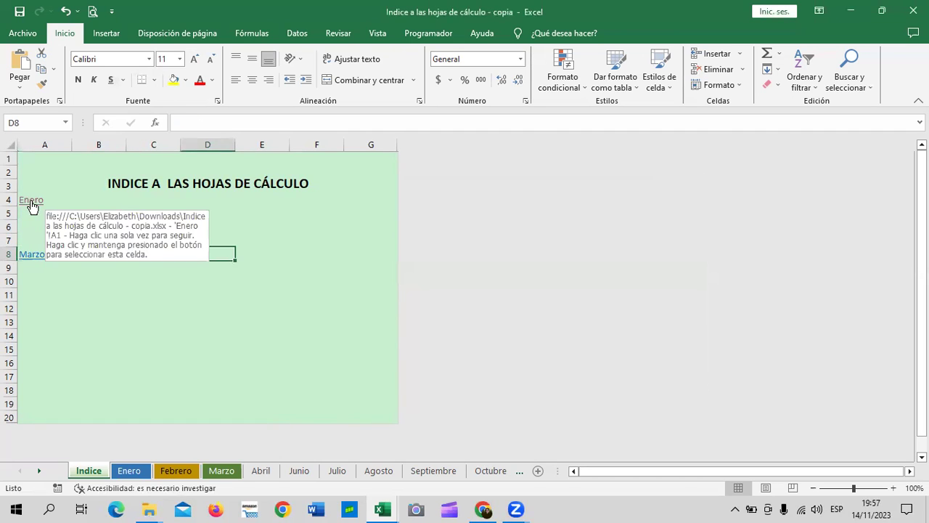
Follow the Marzo link to its sheet and select cell A3
{"action": "left_click", "coordinate": [35, 255]}
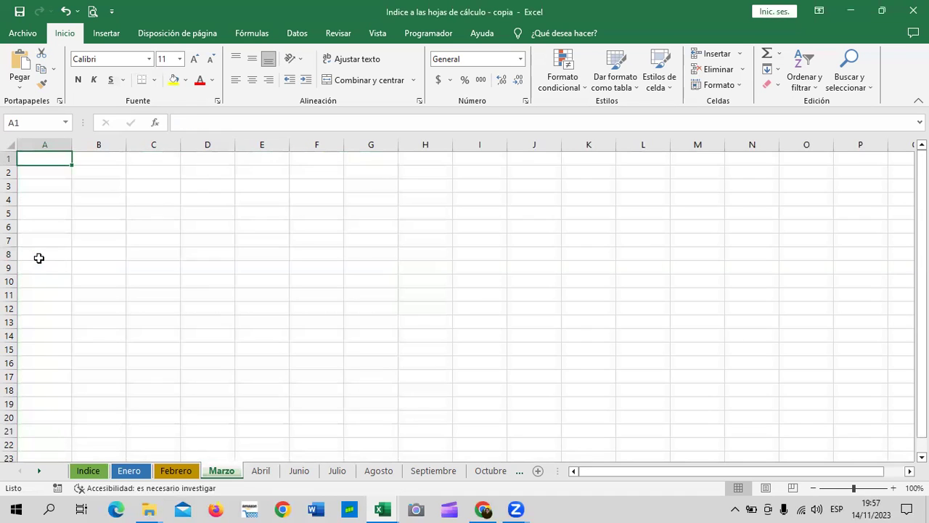
{"action": "left_click", "coordinate": [348, 255]}
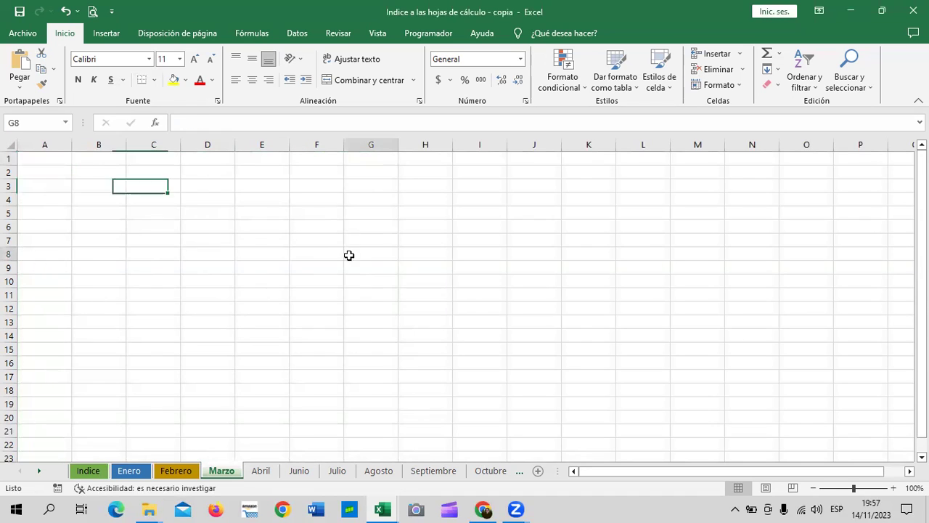
{"action": "left_click", "coordinate": [57, 163]}
{"action": "left_click", "coordinate": [53, 183]}
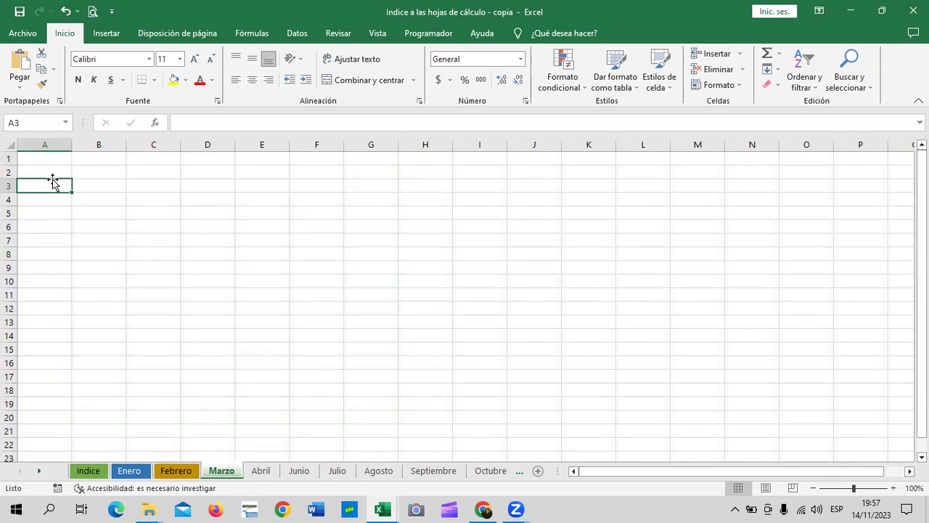
{"action": "left_click", "coordinate": [266, 200]}
{"action": "left_click", "coordinate": [65, 185]}
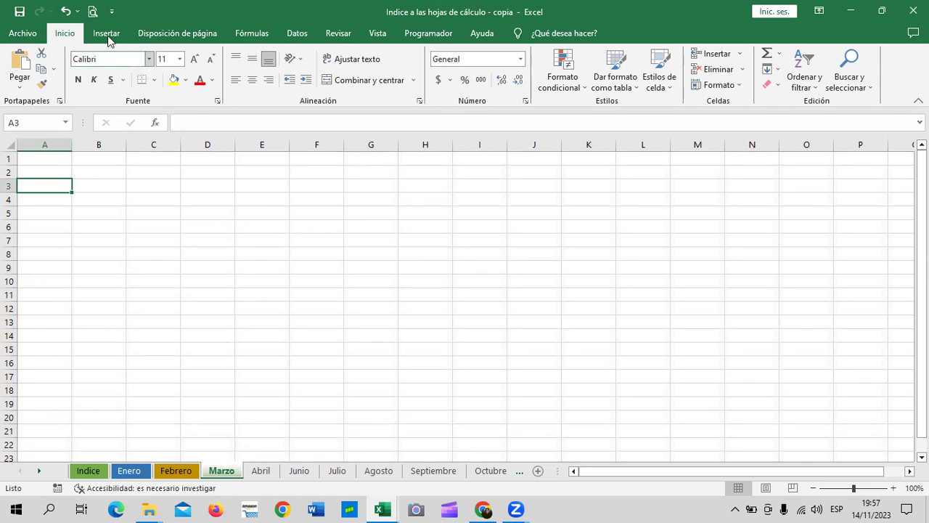
Insert a hyperlink in A3 targeting cell A5000 of the Marzo sheet
{"action": "right_click", "coordinate": [62, 187]}
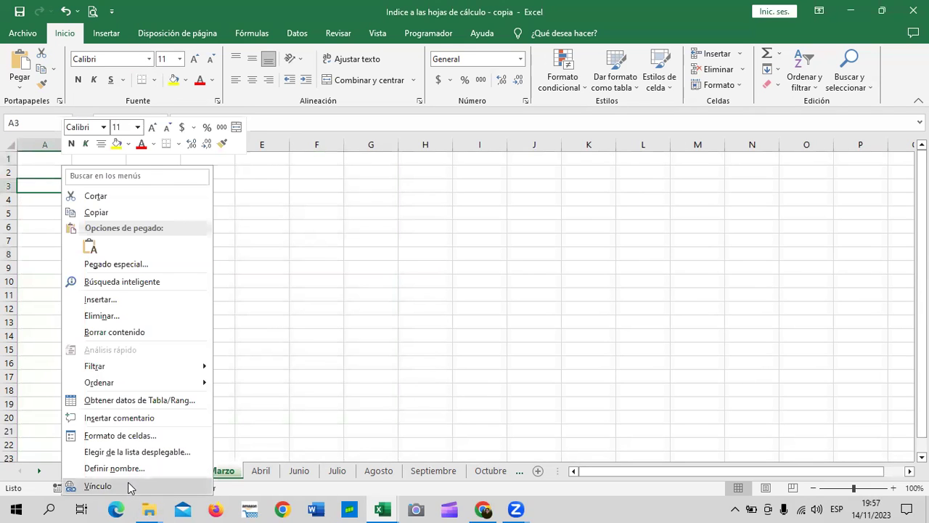
{"action": "left_click", "coordinate": [130, 487]}
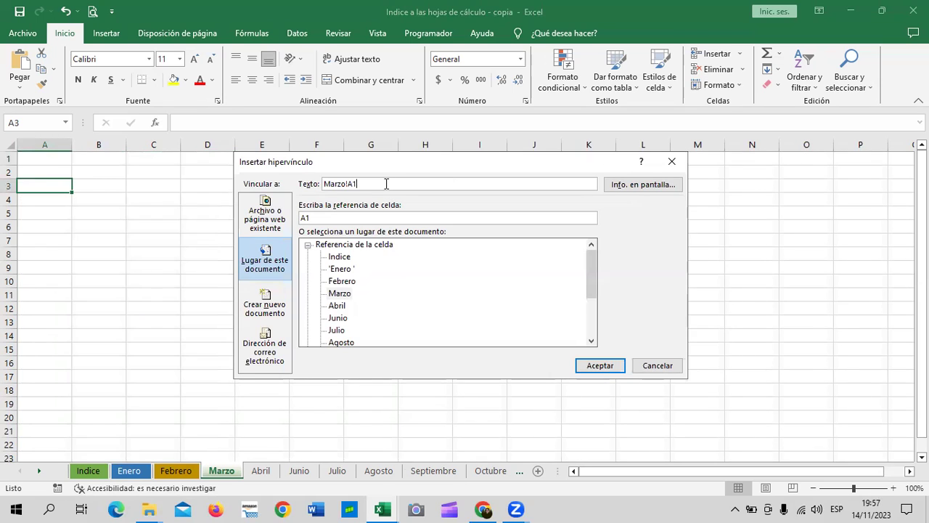
{"action": "left_click", "coordinate": [340, 293]}
{"action": "left_click", "coordinate": [348, 218]}
{"action": "key", "text": "BackSpace"}
{"action": "key", "text": "BackSpace"}
{"action": "type", "text": "a5000"}
Add the screen tip 'Tabla de consolidados' and create the link
{"action": "left_click", "coordinate": [642, 186]}
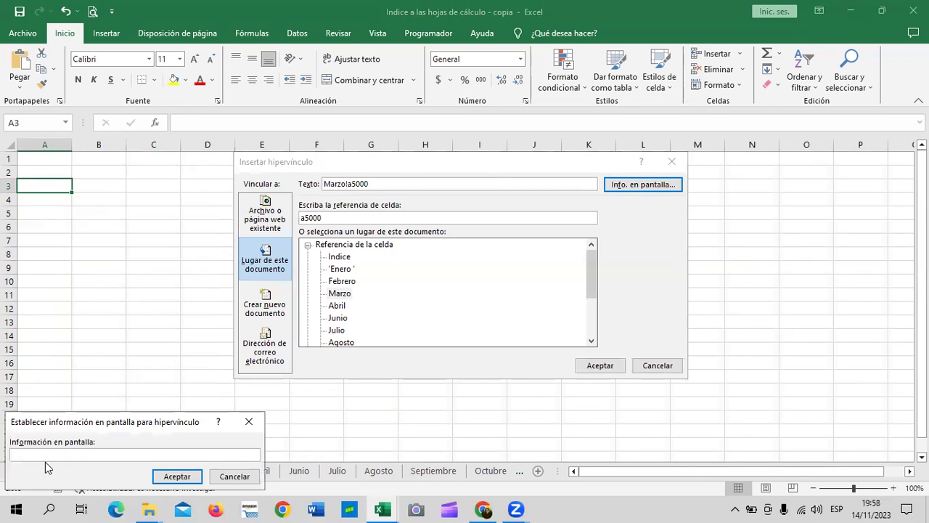
{"action": "left_click_drag", "start_coordinate": [117, 418], "coordinate": [500, 235]}
{"action": "type", "text": "datos de"}
{"action": "key", "text": "BackSpace"}
{"action": "key", "text": "BackSpace"}
{"action": "key", "text": "BackSpace"}
{"action": "key", "text": "BackSpace"}
{"action": "key", "text": "BackSpace"}
{"action": "key", "text": "BackSpace"}
{"action": "key", "text": "BackSpace"}
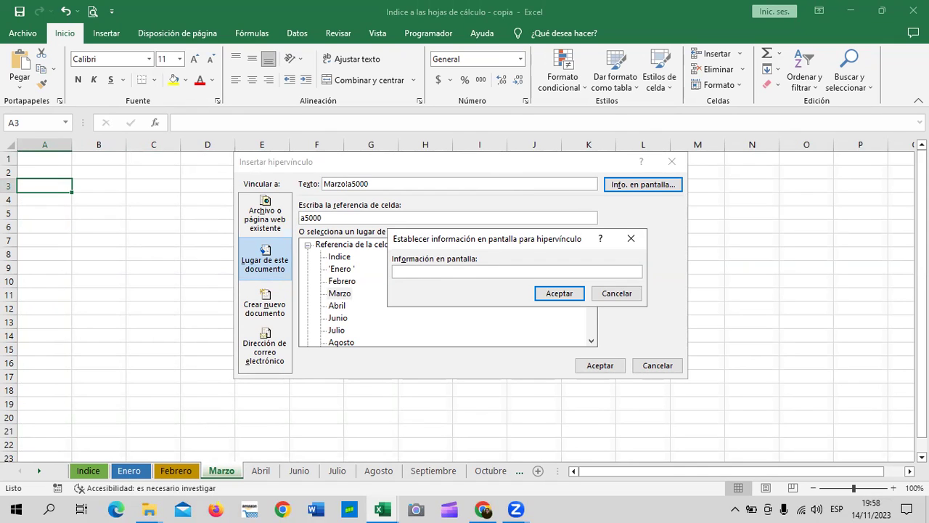
{"action": "type", "text": "abla "}
{"action": "type", "text": "de consolidados"}
{"action": "left_click", "coordinate": [571, 293]}
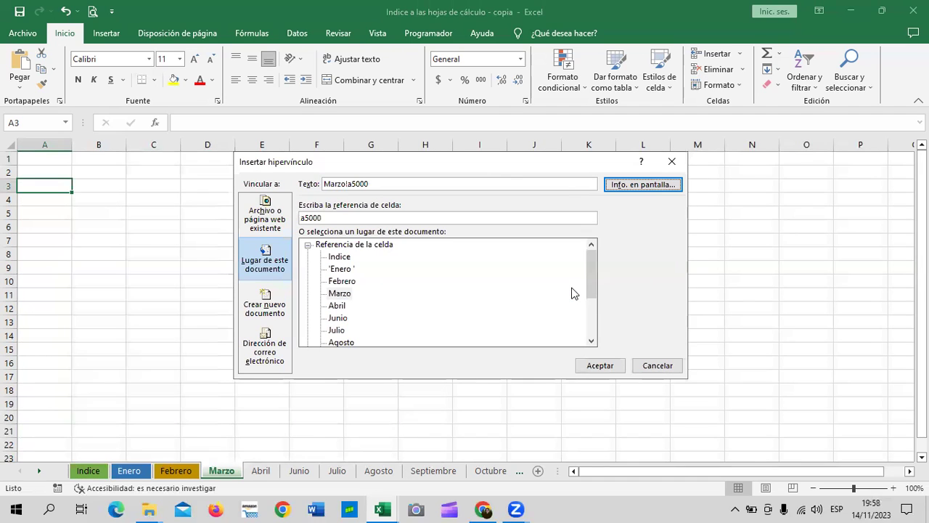
{"action": "left_click", "coordinate": [607, 366]}
{"action": "left_click", "coordinate": [555, 334]}
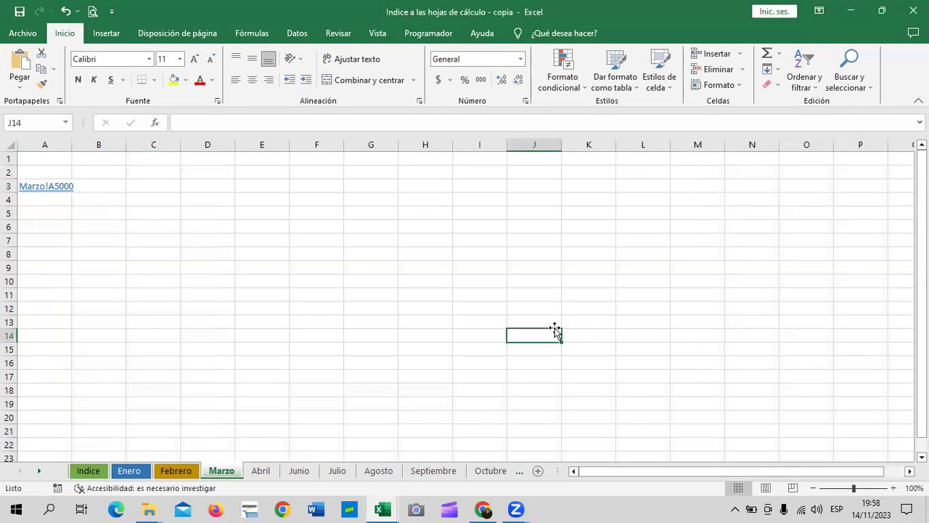
Widen column A and change the A3 link's display text to 'Consolidados'
{"action": "left_click_drag", "start_coordinate": [72, 144], "coordinate": [95, 145]}
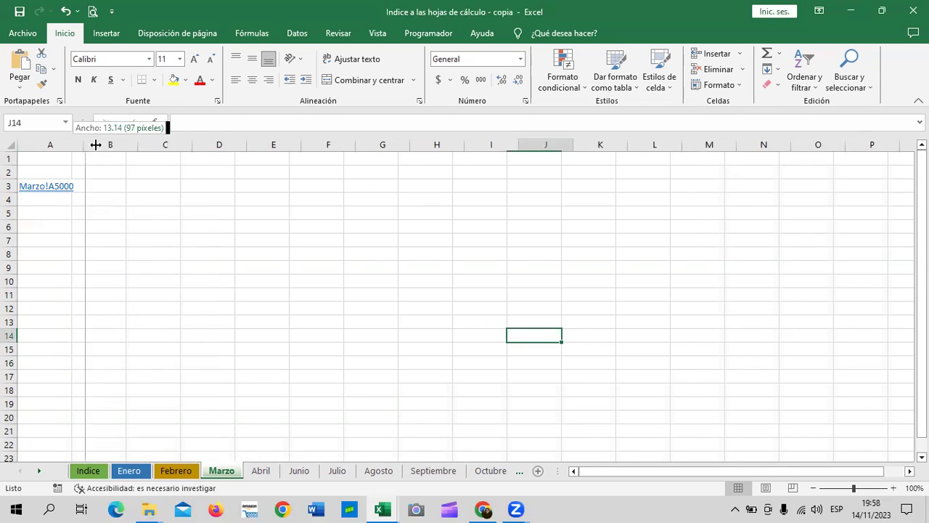
{"action": "right_click", "coordinate": [61, 190]}
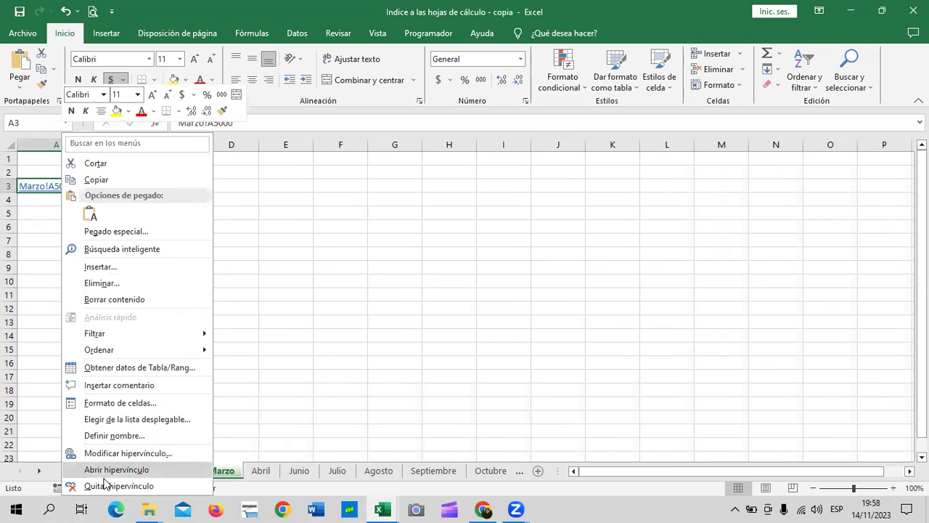
{"action": "left_click", "coordinate": [107, 454]}
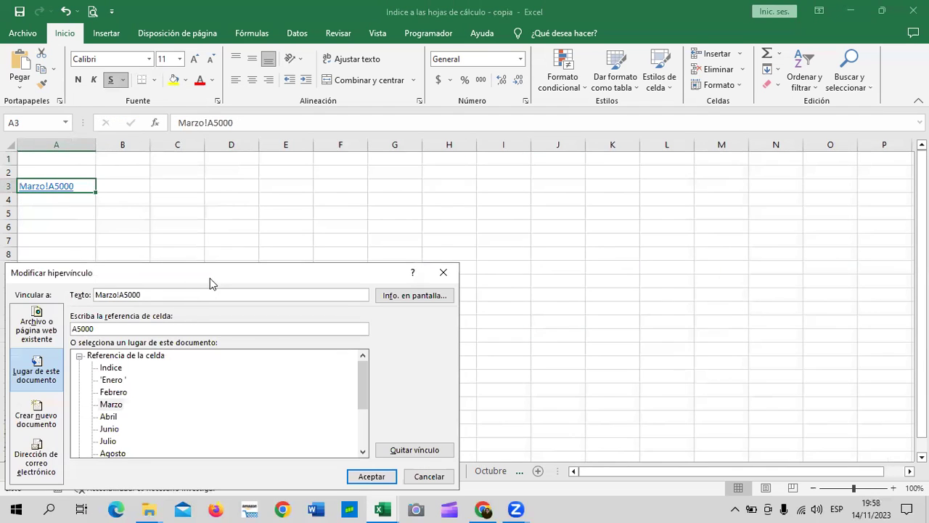
{"action": "left_click", "coordinate": [402, 217]}
{"action": "key", "text": "BackSpace"}
{"action": "key", "text": "BackSpace"}
{"action": "key", "text": "BackSpace"}
{"action": "key", "text": "BackSpace"}
{"action": "type", "text": "Consolidaaos"}
{"action": "key", "text": "BackSpace"}
{"action": "key", "text": "BackSpace"}
{"action": "key", "text": "BackSpace"}
{"action": "key", "text": "BackSpace"}
{"action": "type", "text": "ados"}
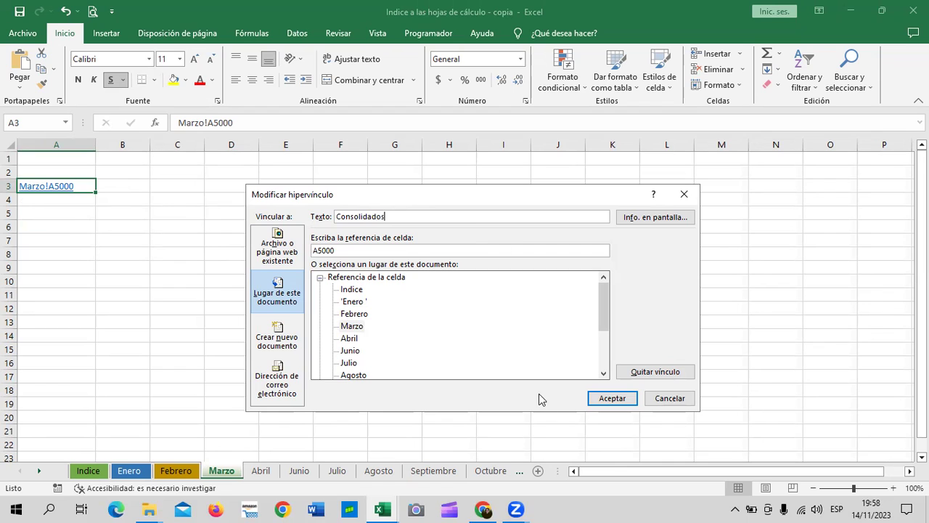
{"action": "left_click", "coordinate": [601, 398]}
{"action": "left_click", "coordinate": [501, 310]}
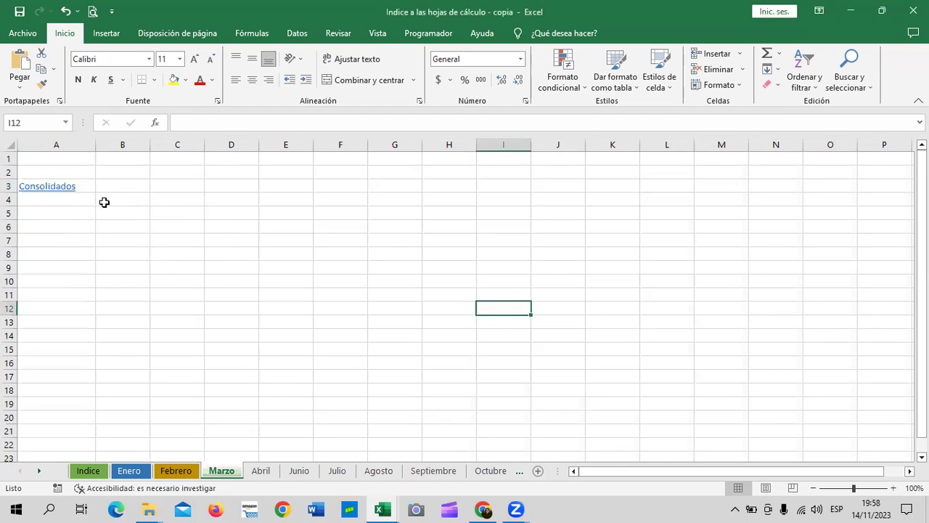
Follow the Consolidados link in A3 down to cell A5000 on Marzo
{"action": "left_click", "coordinate": [60, 186]}
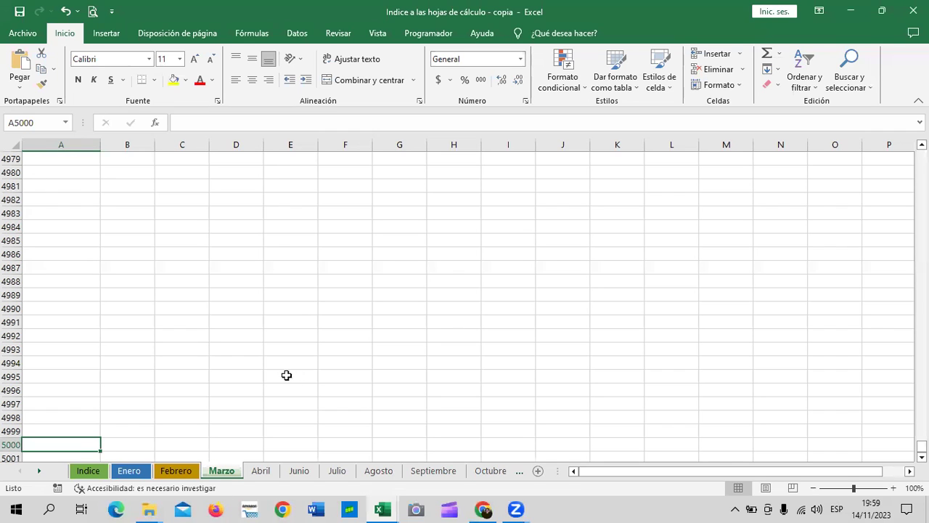
{"action": "left_click", "coordinate": [182, 404]}
{"action": "left_click", "coordinate": [358, 346]}
{"action": "left_click", "coordinate": [290, 372]}
{"action": "left_click", "coordinate": [67, 440]}
{"action": "mouse_move", "coordinate": [383, 507]}
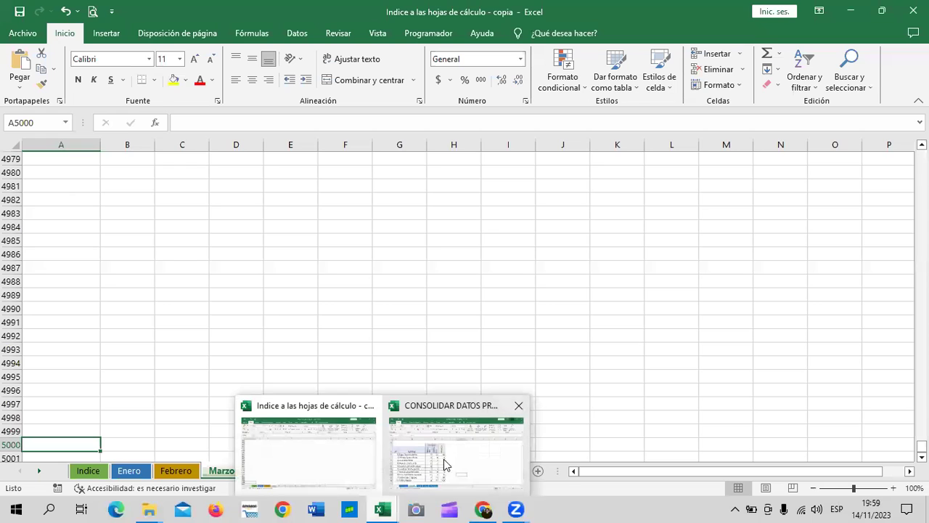
{"action": "left_click", "coordinate": [447, 456]}
{"action": "scroll", "coordinate": [457, 348], "scroll_direction": "down", "scroll_amount": 3}
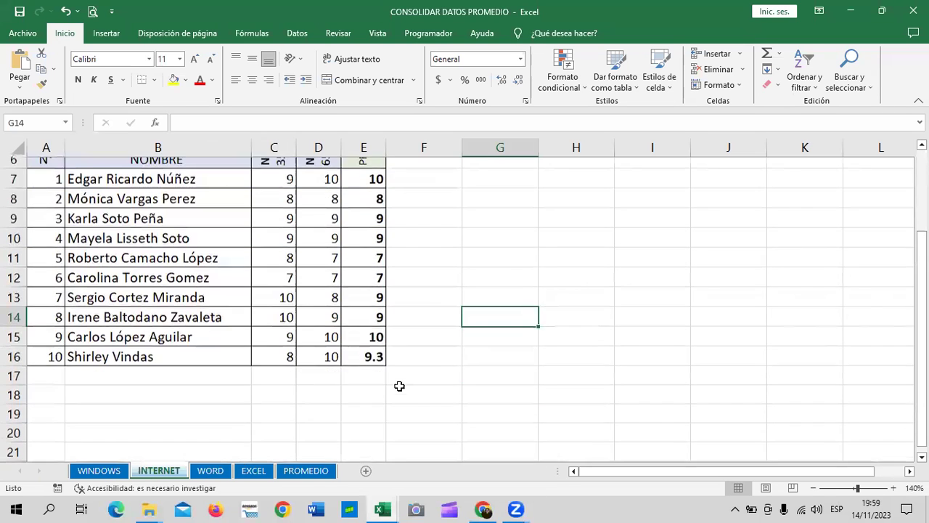
{"action": "left_click", "coordinate": [109, 477]}
{"action": "mouse_move", "coordinate": [58, 189]}
{"action": "left_mouse_down"}
{"action": "mouse_move", "coordinate": [357, 414]}
{"action": "mouse_move", "coordinate": [367, 433]}
{"action": "left_mouse_up"}
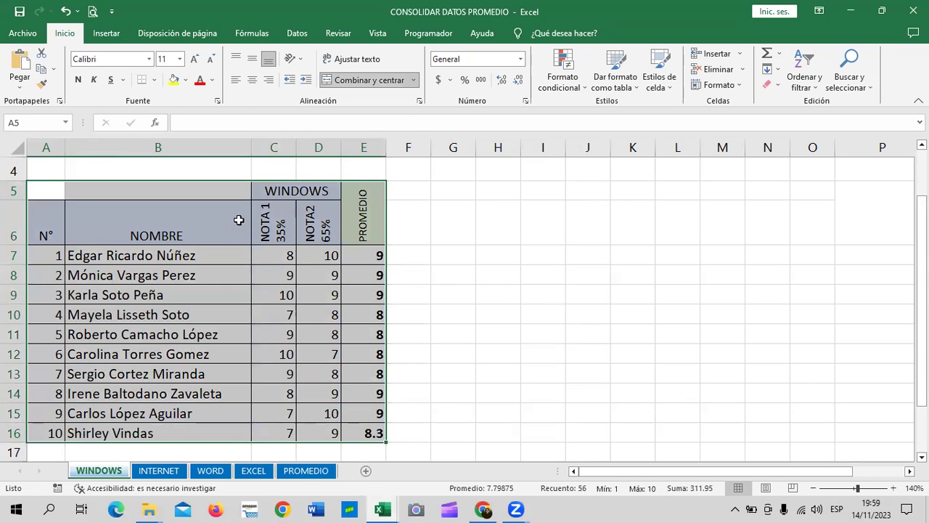
{"action": "right_click", "coordinate": [236, 217]}
{"action": "left_click", "coordinate": [272, 212]}
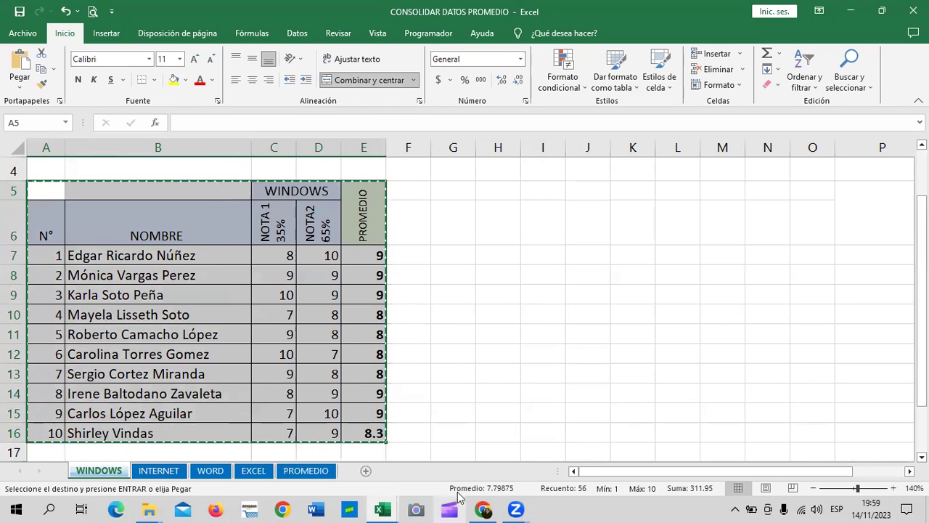
{"action": "mouse_move", "coordinate": [383, 508]}
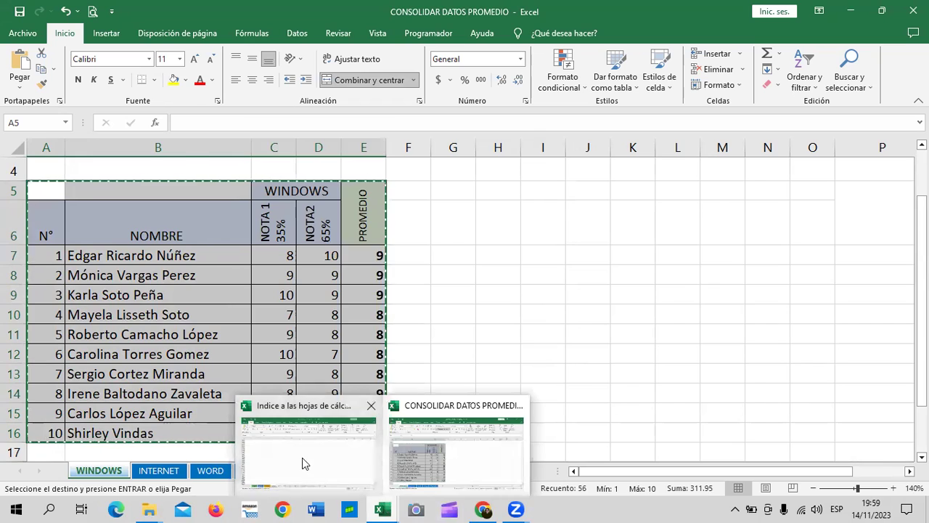
{"action": "left_click", "coordinate": [307, 463]}
{"action": "left_click", "coordinate": [116, 443]}
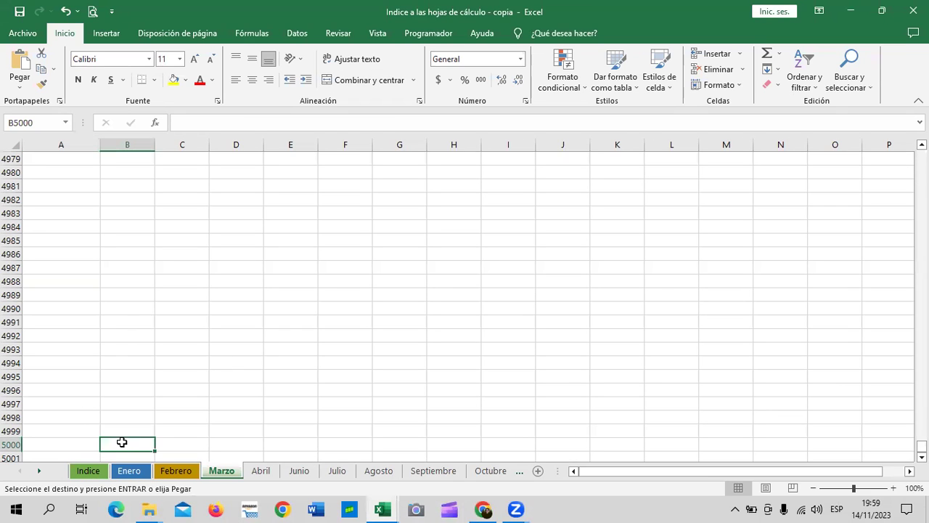
{"action": "key", "text": "ctrl+v"}
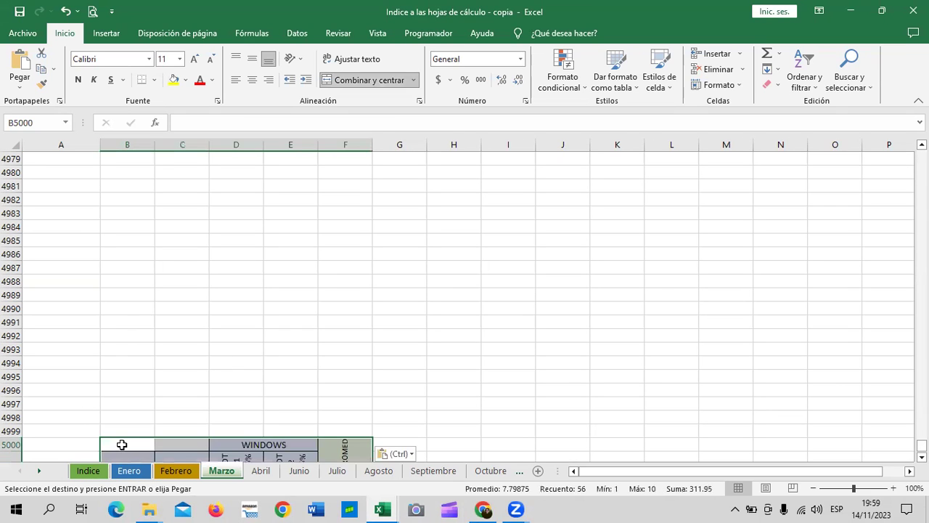
{"action": "scroll", "coordinate": [425, 336], "scroll_direction": "down", "scroll_amount": 2}
{"action": "scroll", "coordinate": [436, 331], "scroll_direction": "down", "scroll_amount": 2}
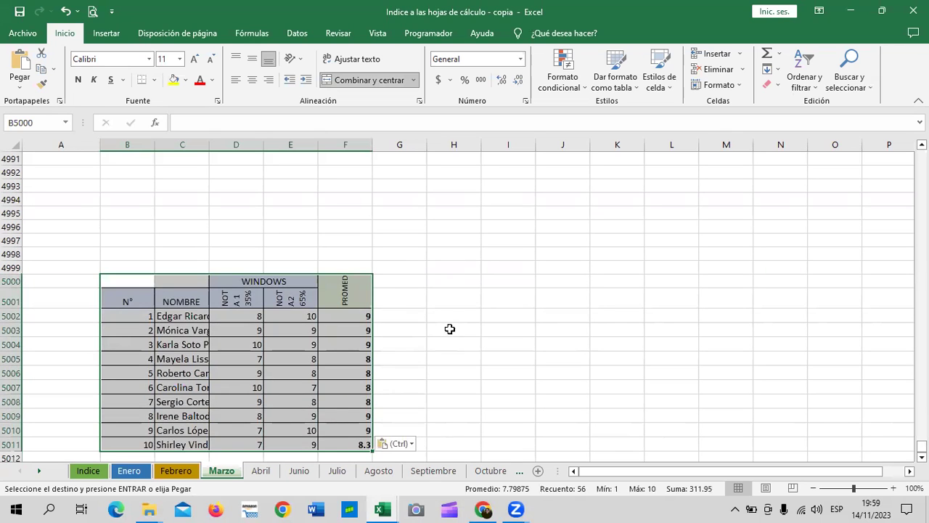
{"action": "left_click", "coordinate": [487, 328]}
{"action": "left_click", "coordinate": [43, 281]}
{"action": "left_click", "coordinate": [41, 302]}
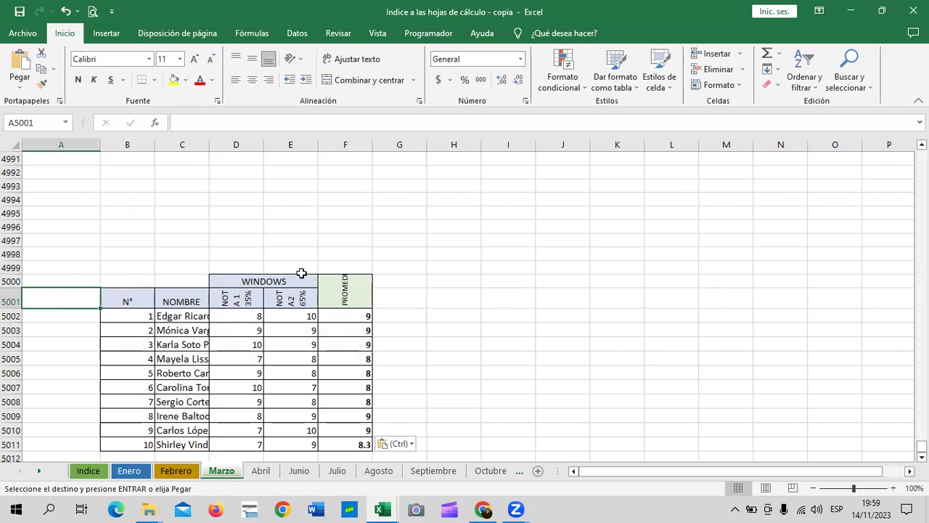
{"action": "left_click", "coordinate": [437, 283]}
{"action": "left_click", "coordinate": [55, 290]}
{"action": "left_click", "coordinate": [37, 278]}
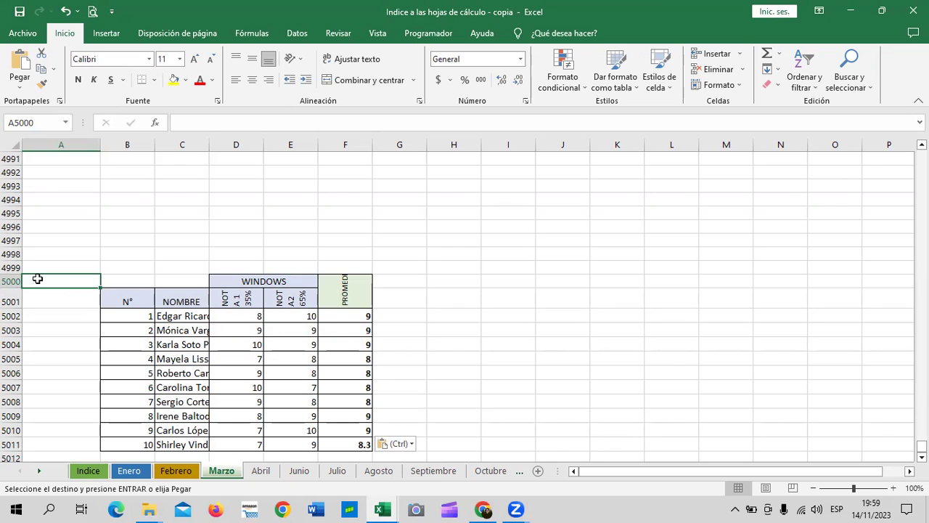
{"action": "left_click", "coordinate": [554, 359]}
Start a hyperlink in cell A5000 with the display text 'Ir a Inicio'
{"action": "left_click", "coordinate": [69, 279]}
{"action": "right_click", "coordinate": [72, 283]}
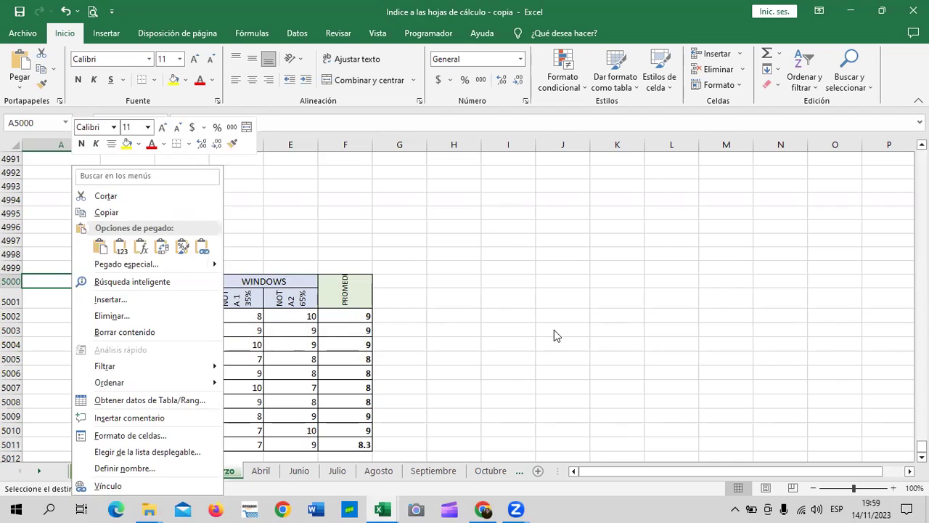
{"action": "key", "text": "ctrl+v"}
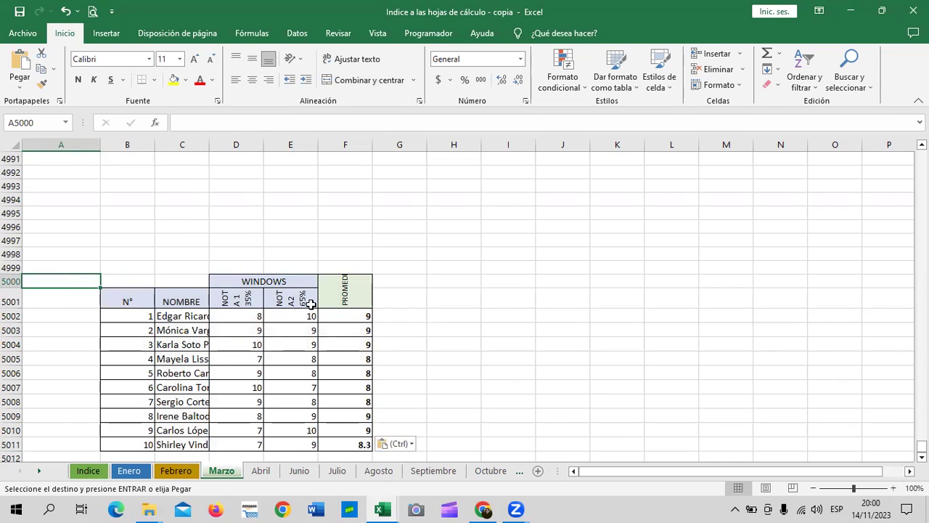
{"action": "right_click", "coordinate": [78, 276]}
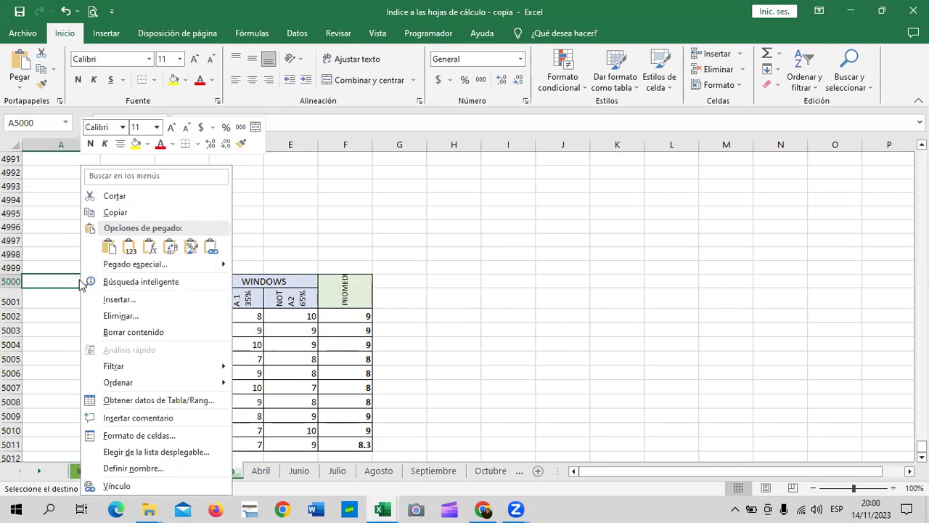
{"action": "left_click", "coordinate": [132, 485]}
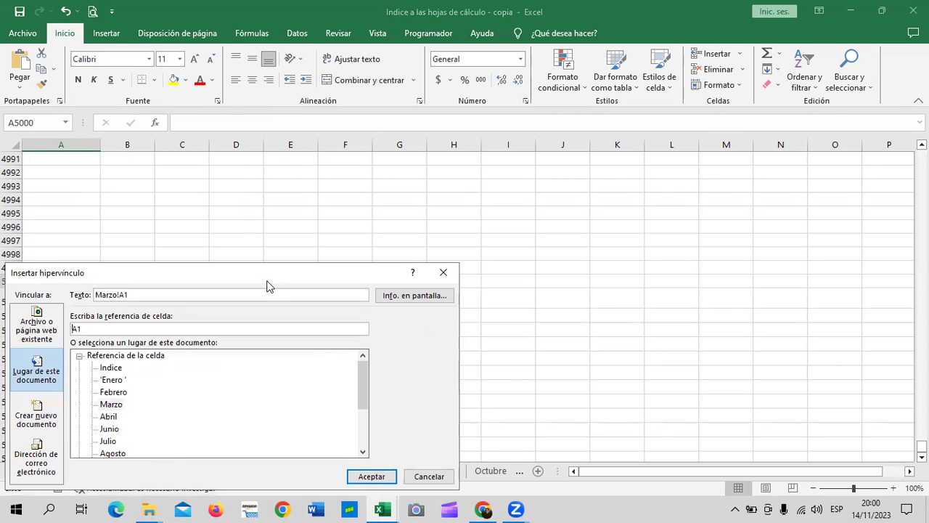
{"action": "left_click_drag", "start_coordinate": [294, 276], "coordinate": [534, 183]}
{"action": "left_click", "coordinate": [389, 201]}
{"action": "key", "text": "BackSpace"}
{"action": "key", "text": "BackSpace"}
{"action": "key", "text": "BackSpace"}
{"action": "key", "text": "BackSpace"}
{"action": "key", "text": "BackSpace"}
{"action": "key", "text": "BackSpace"}
{"action": "type", "text": "la"}
{"action": "key", "text": "BackSpace"}
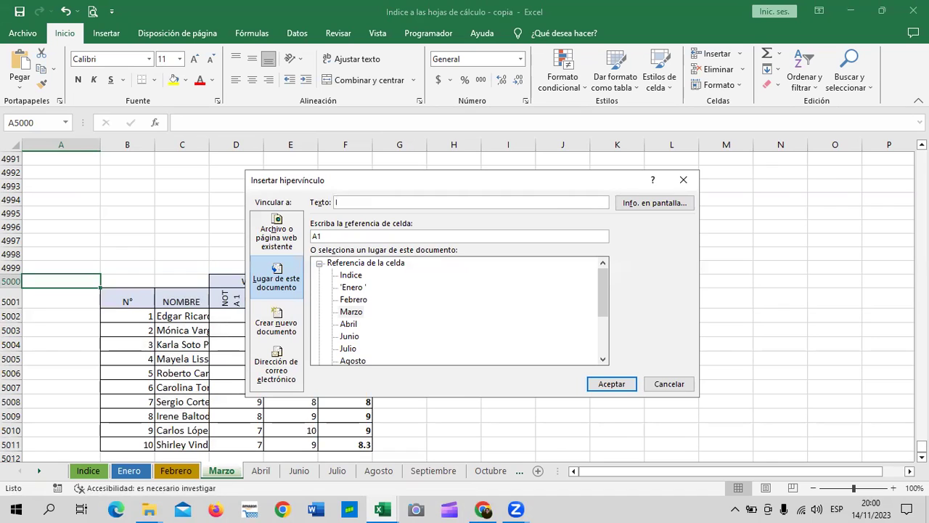
{"action": "type", "text": "a Inicio"}
Target cell A1 of the Marzo sheet, add the screen tip 'inicio', and create the link
{"action": "left_click", "coordinate": [438, 235]}
{"action": "left_click_drag", "start_coordinate": [603, 292], "coordinate": [602, 315]}
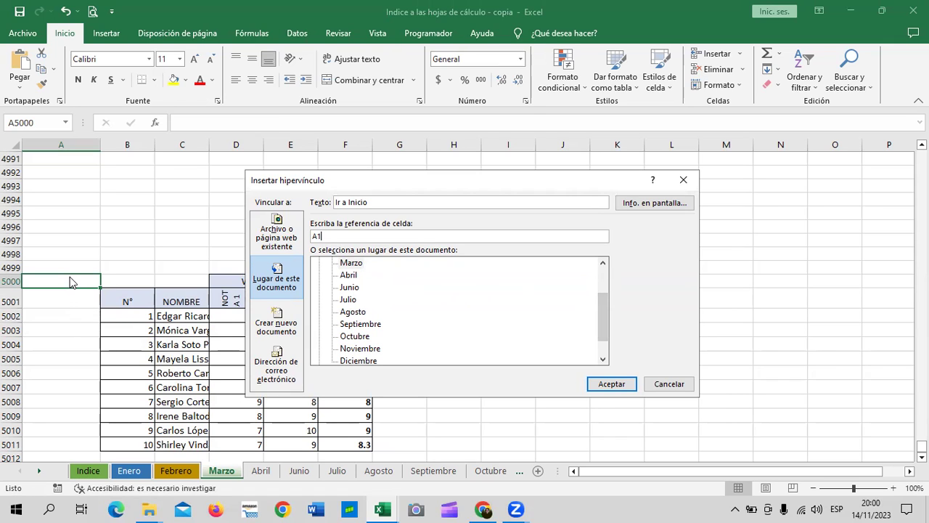
{"action": "left_click", "coordinate": [377, 350]}
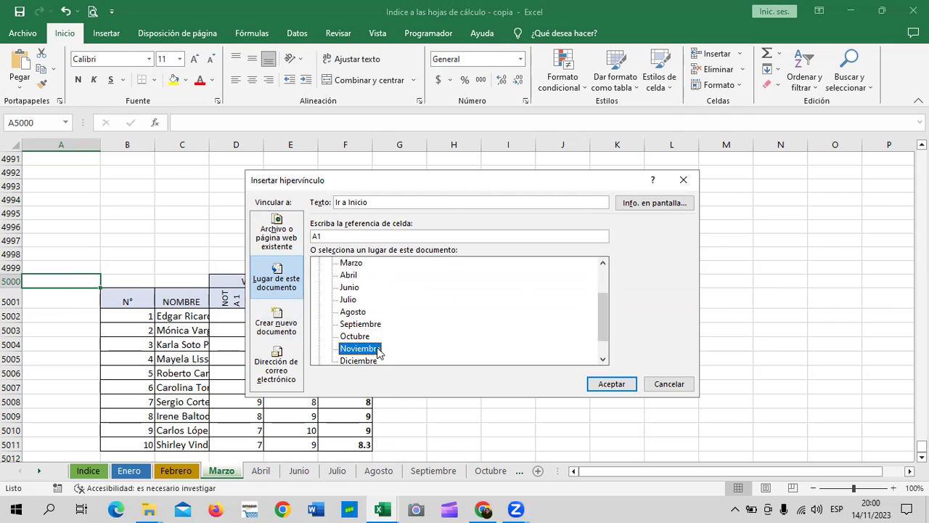
{"action": "left_click", "coordinate": [351, 264]}
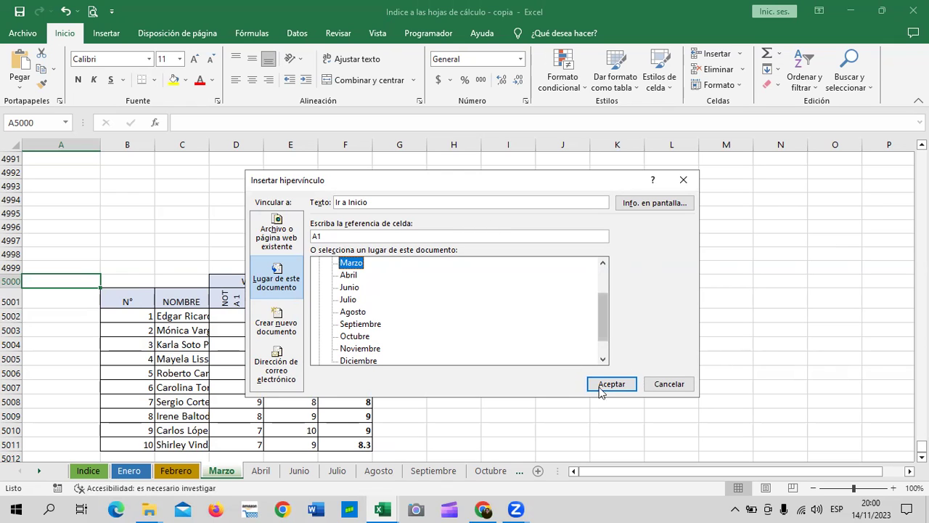
{"action": "left_click", "coordinate": [663, 204]}
{"action": "type", "text": "inic"}
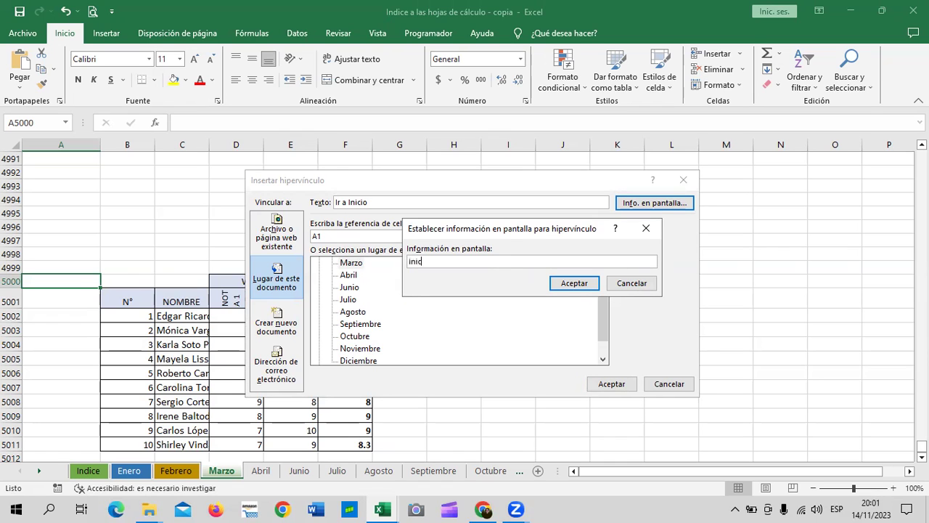
{"action": "type", "text": "io"}
{"action": "left_click", "coordinate": [577, 286]}
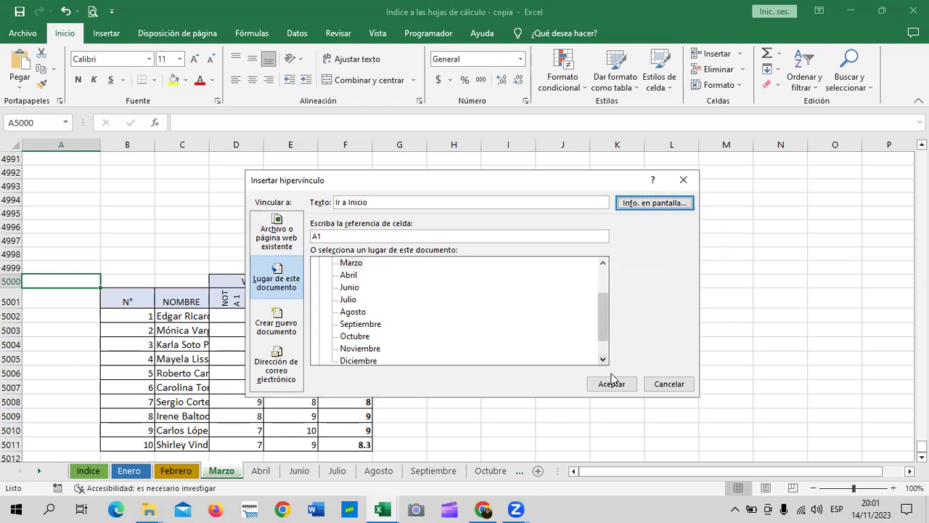
{"action": "left_click", "coordinate": [611, 383]}
Test the Ir a Inicio and Consolidados links jumping between A1 and A5000
{"action": "left_click_drag", "start_coordinate": [609, 331], "coordinate": [607, 315]}
{"action": "left_click", "coordinate": [45, 283]}
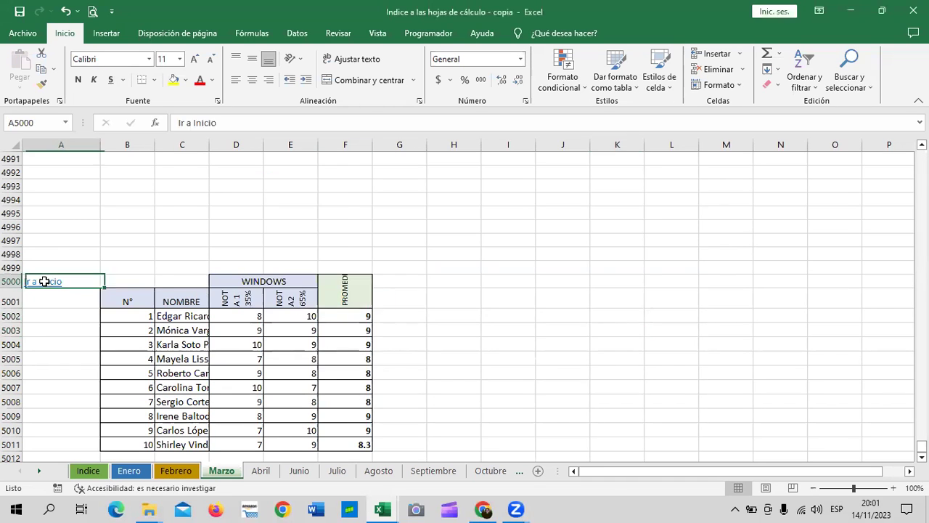
{"action": "left_click", "coordinate": [45, 190]}
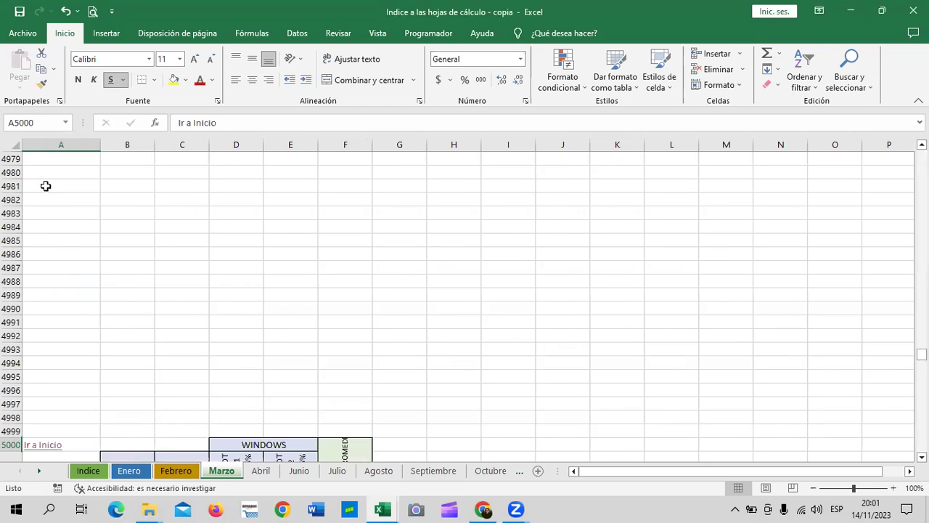
{"action": "left_click", "coordinate": [48, 447]}
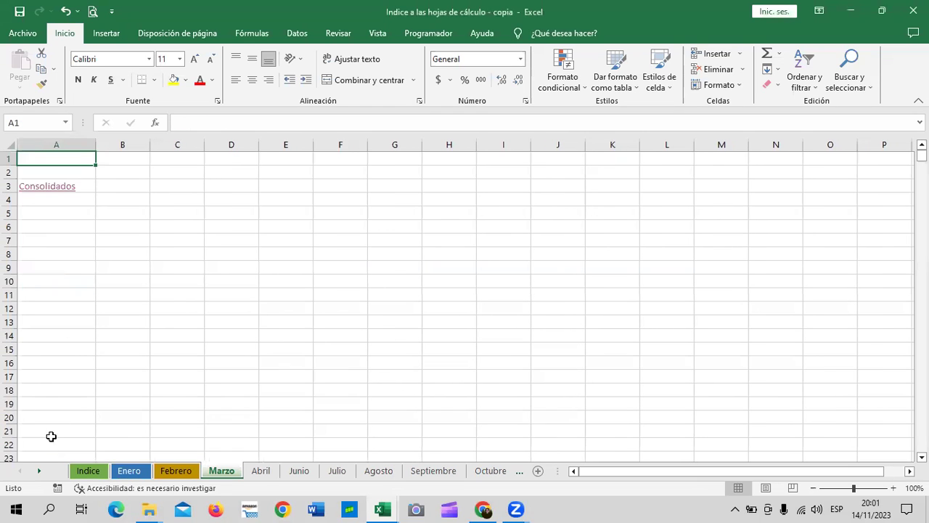
Start a hyperlink in cell F3 with the display text 'Ir a hoja de Noviembre'
{"action": "left_click", "coordinate": [345, 188]}
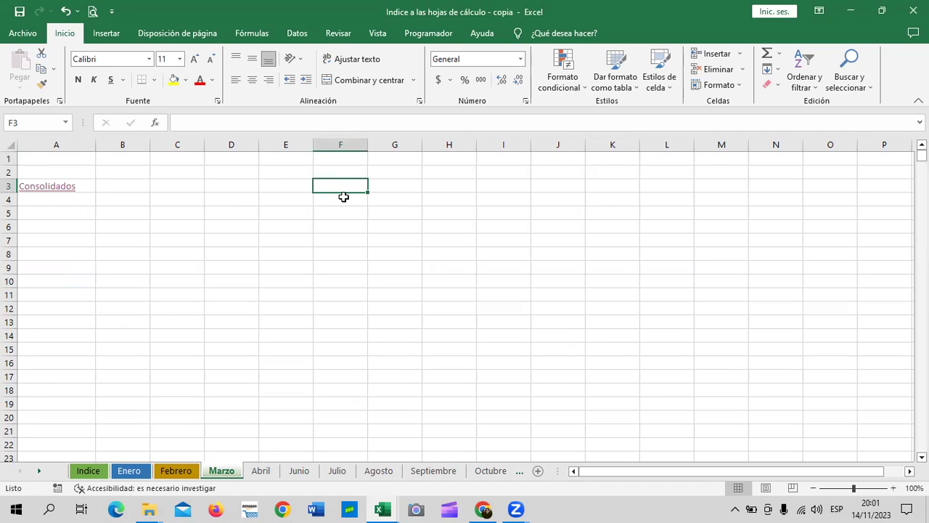
{"action": "right_click", "coordinate": [346, 185]}
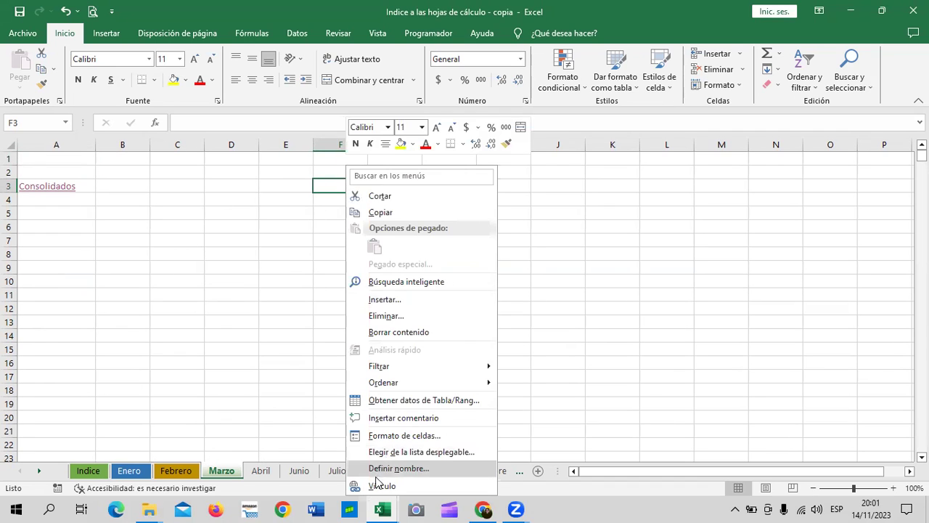
{"action": "left_click", "coordinate": [374, 485]}
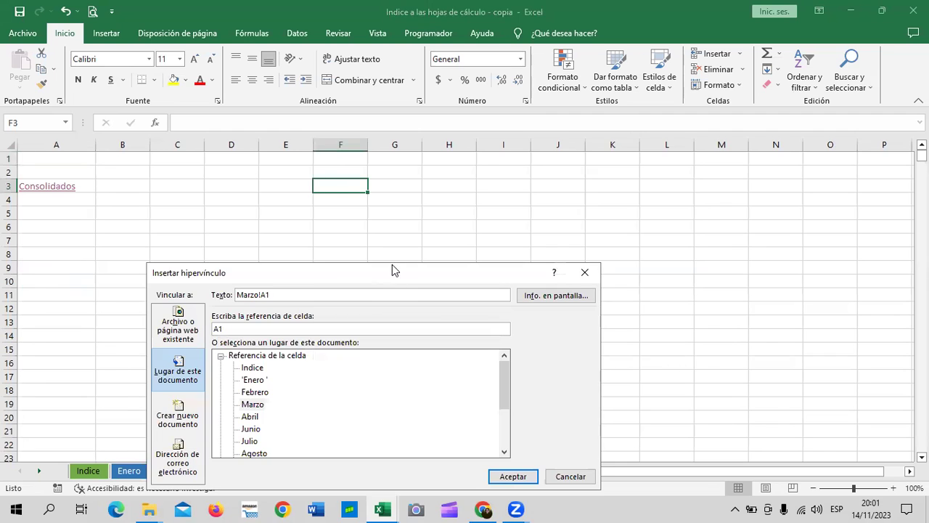
{"action": "left_click_drag", "start_coordinate": [392, 270], "coordinate": [495, 167]}
{"action": "left_click", "coordinate": [394, 193]}
{"action": "key", "text": "BackSpace"}
{"action": "key", "text": "BackSpace"}
{"action": "key", "text": "BackSpace"}
{"action": "type", "text": "Ir a hoja"}
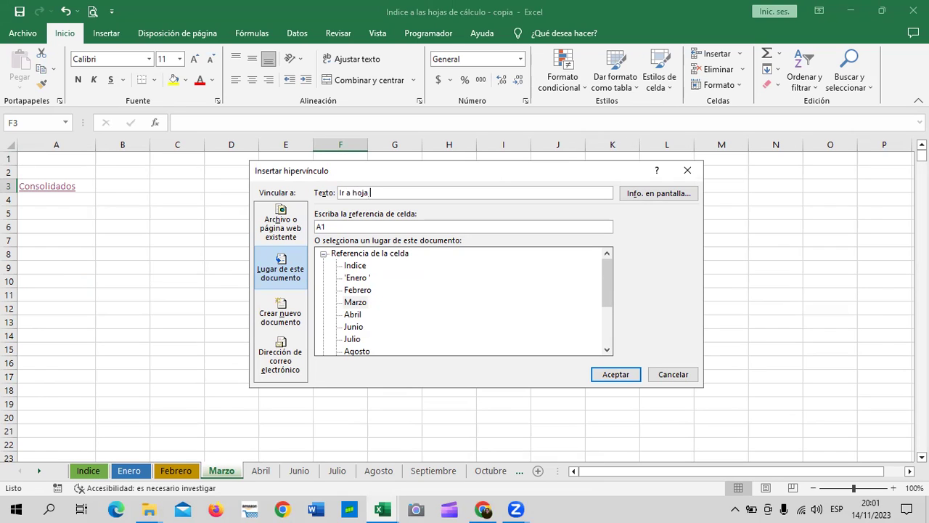
{"action": "type", "text": "de Noviembre"}
Point the link at the Noviembre sheet, confirm it, and widen column F
{"action": "left_click_drag", "start_coordinate": [607, 282], "coordinate": [609, 307]}
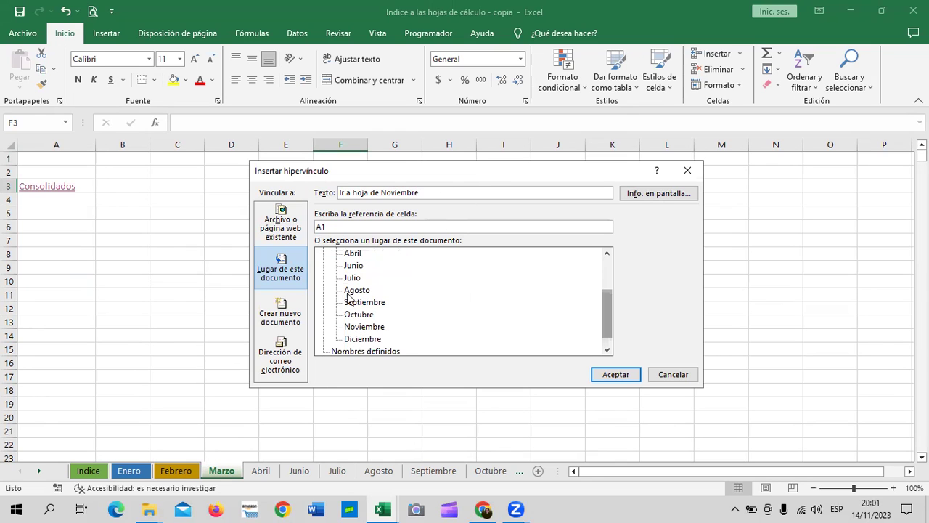
{"action": "left_click", "coordinate": [363, 328]}
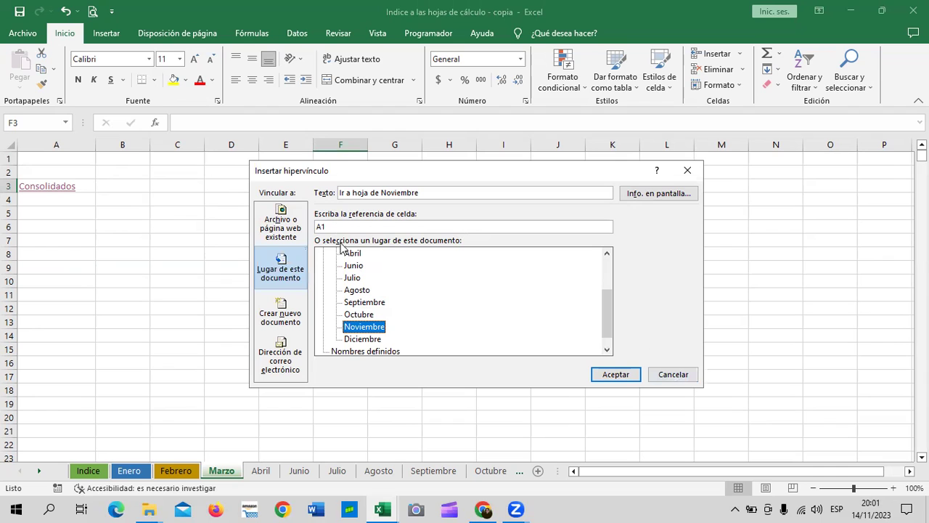
{"action": "left_click", "coordinate": [615, 374]}
{"action": "left_click", "coordinate": [588, 348]}
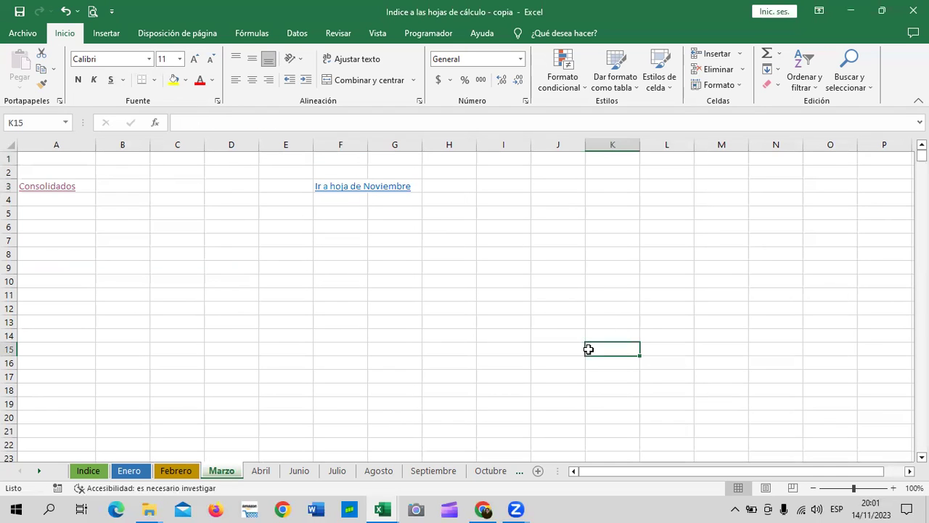
{"action": "left_click_drag", "start_coordinate": [369, 145], "coordinate": [414, 146]}
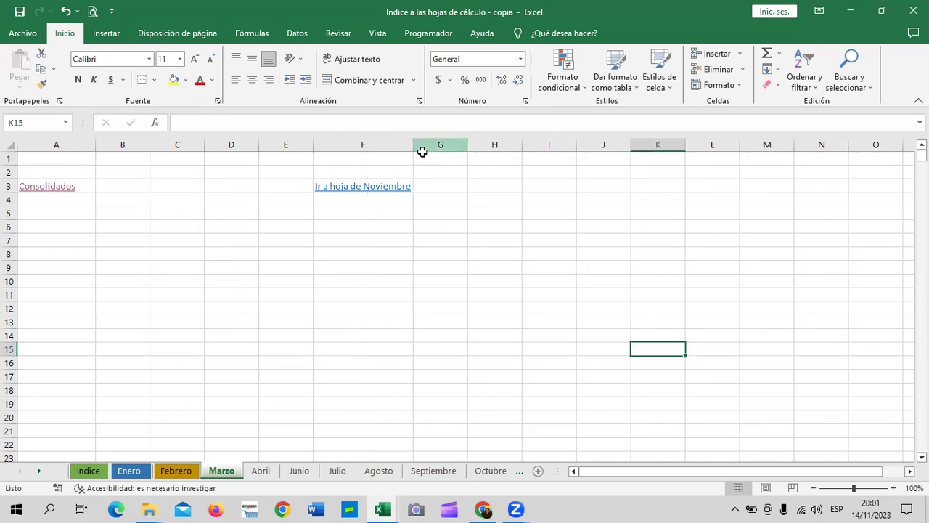
{"action": "left_click", "coordinate": [373, 187]}
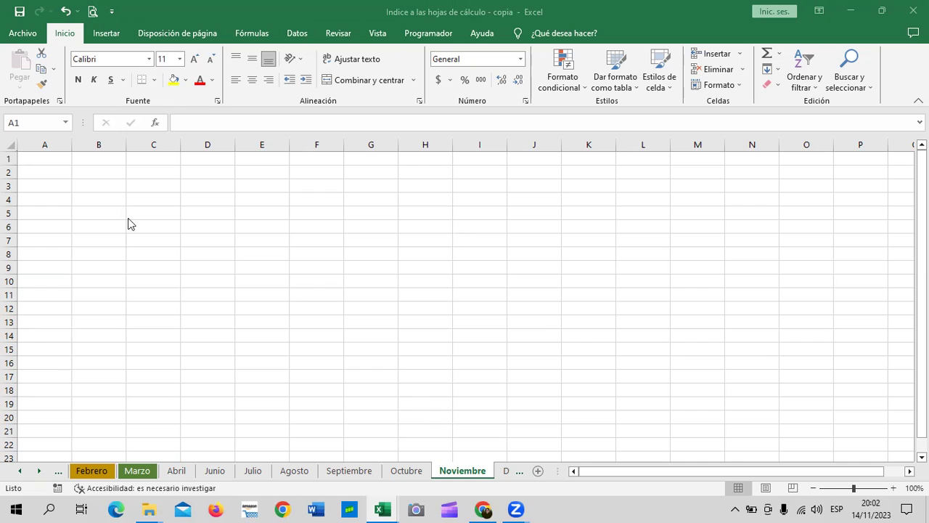
{"action": "left_click", "coordinate": [138, 472]}
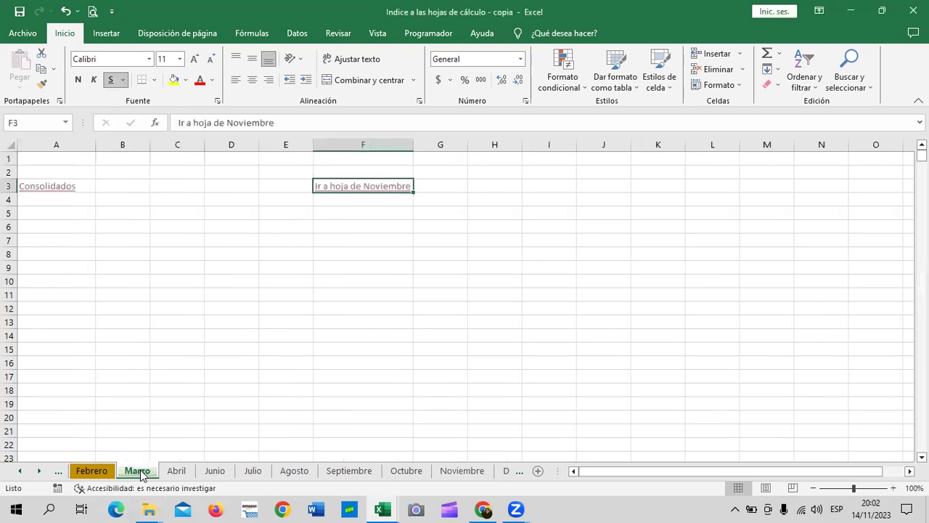
{"action": "left_click", "coordinate": [20, 471]}
{"action": "left_click", "coordinate": [20, 472]}
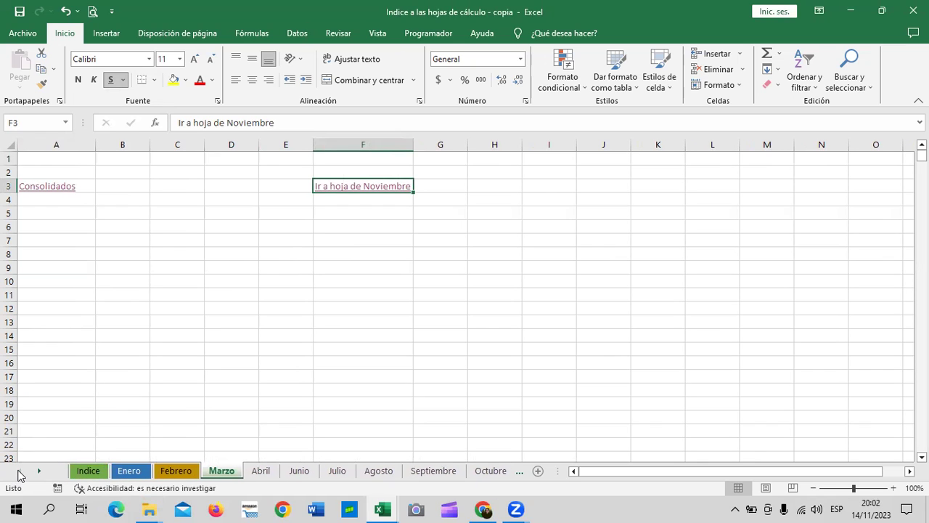